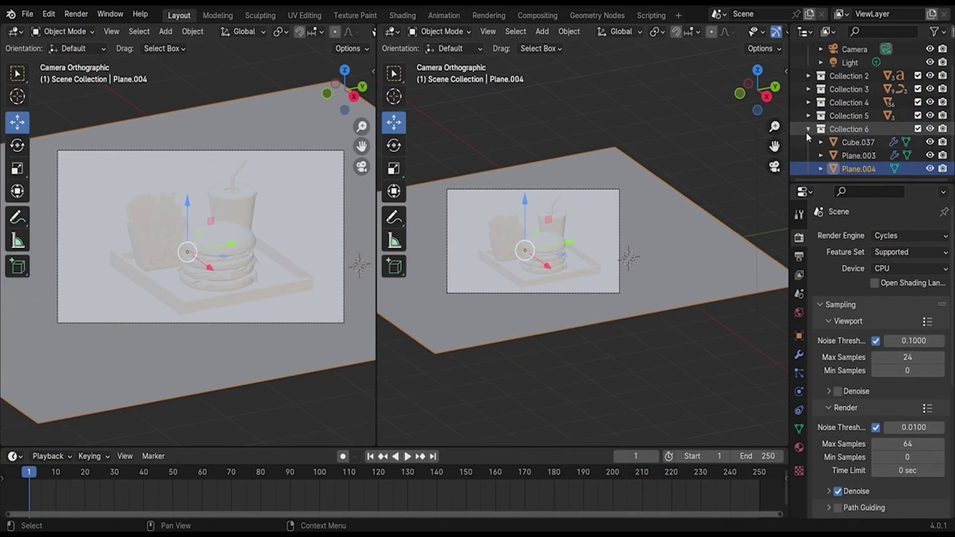
Step: Frame the burger tray through the camera on the left, and orbit and zoom a perspective view on the right
click(808, 129)
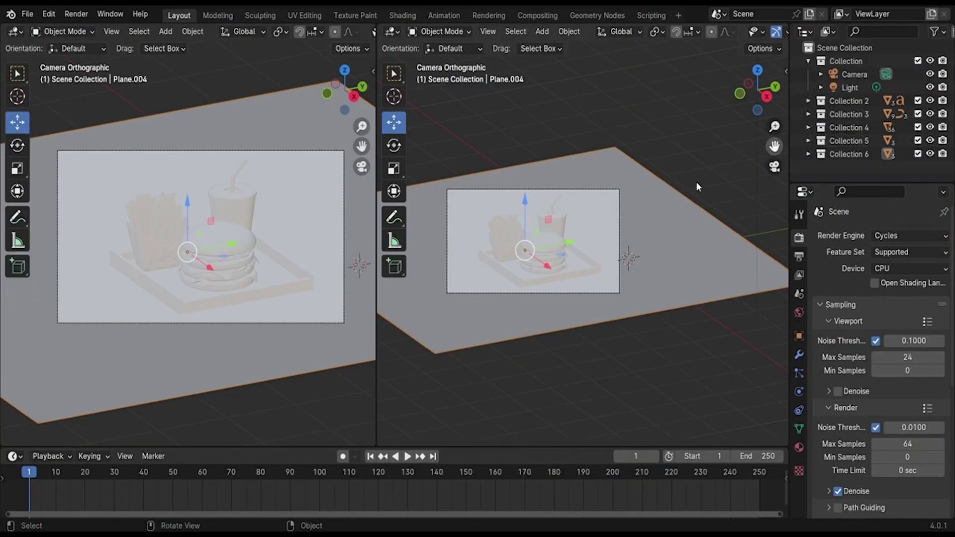
key(Home)
shift+middle_drag(278, 267, 229, 268)
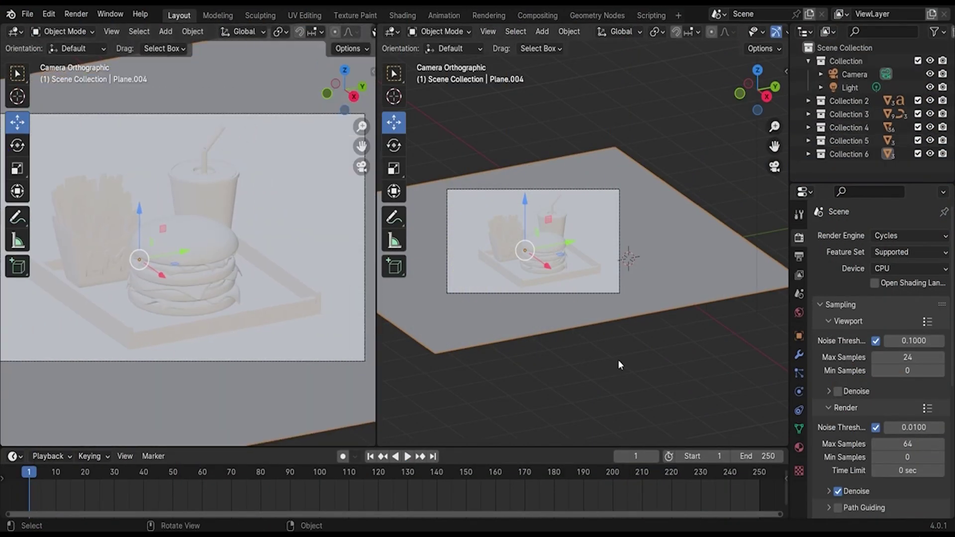
middle_drag(618, 360, 677, 380)
scroll(666, 315, up, 3)
Step: Turn the right area into a Shader Editor with its sidebar collapsed
click(401, 32)
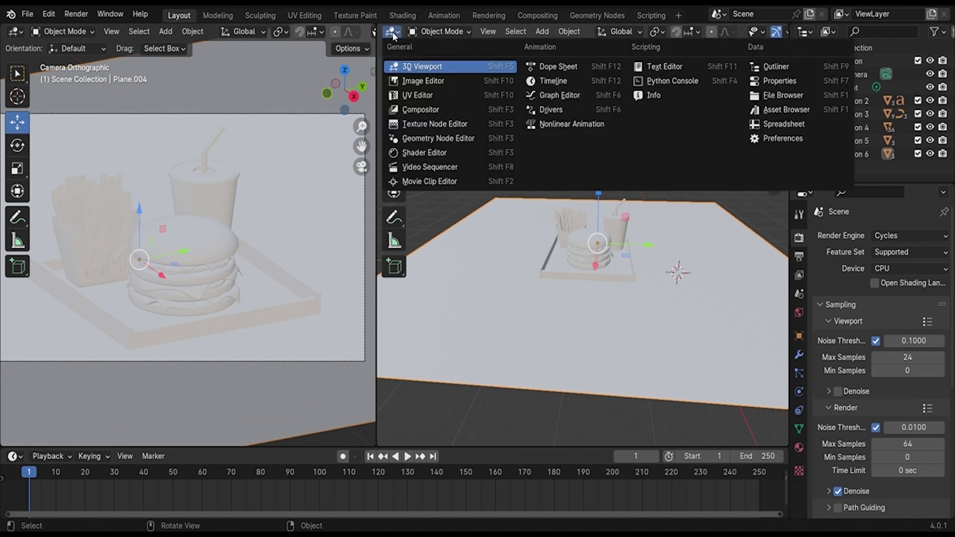
click(425, 151)
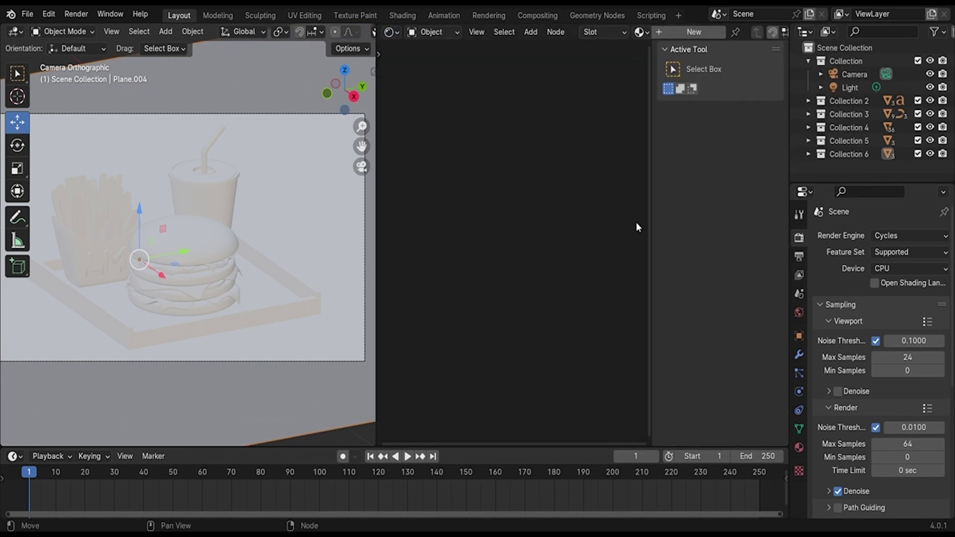
drag(651, 227, 772, 244)
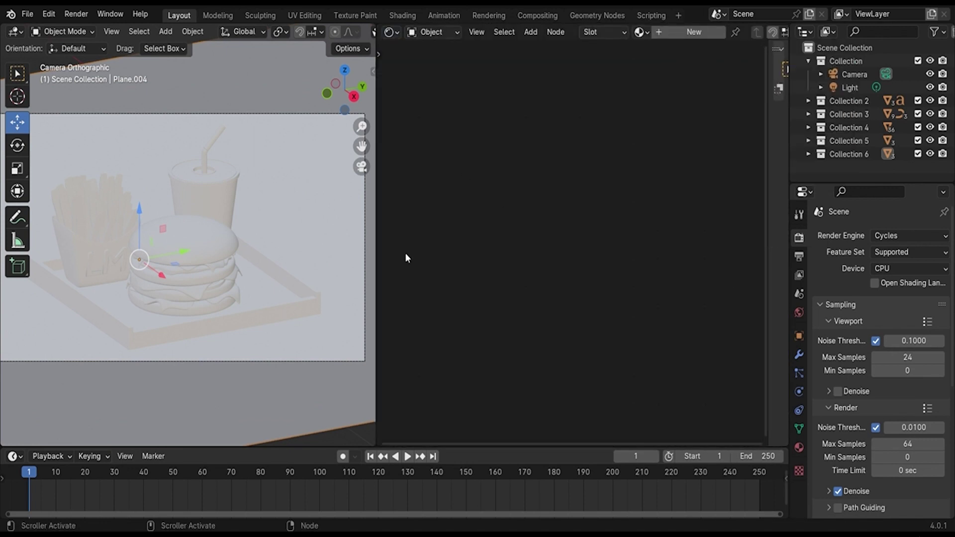
Step: Give the top bun a new material and bring its Principled BSDF node into view
click(186, 238)
click(709, 30)
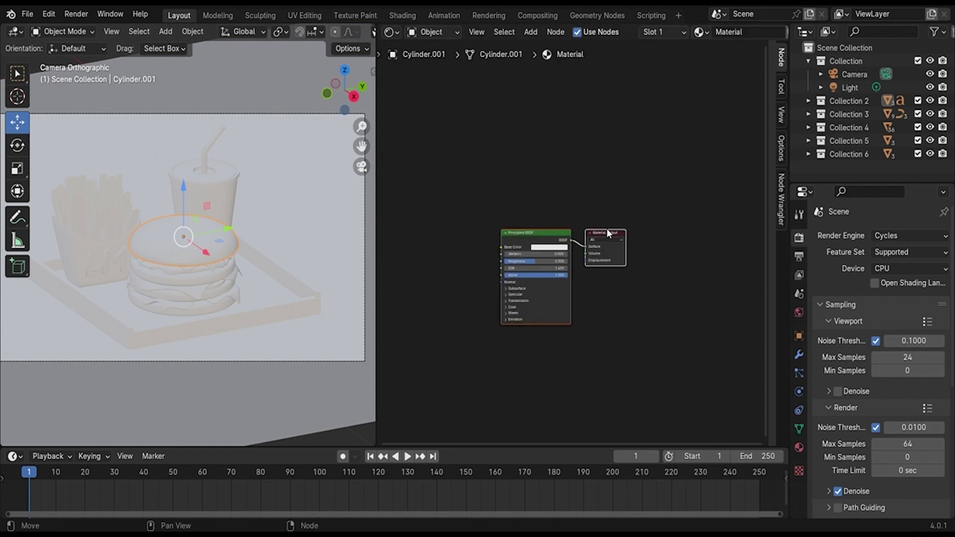
scroll(606, 229, up, 3)
scroll(605, 228, up, 2)
middle_drag(465, 200, 617, 133)
Step: Add a Color Ramp left of the Principled BSDF and link its Color to Base Color
key(shift+a)
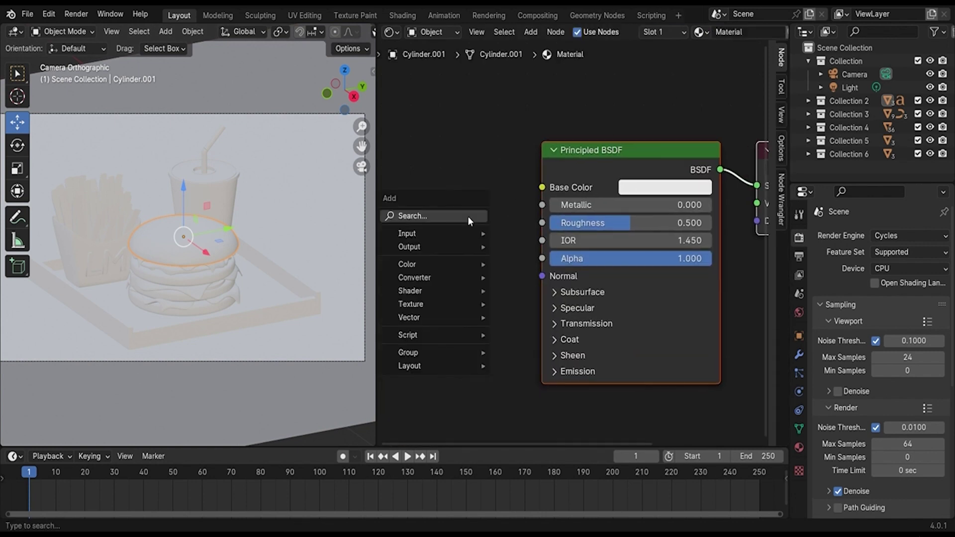
click(468, 216)
text(col)
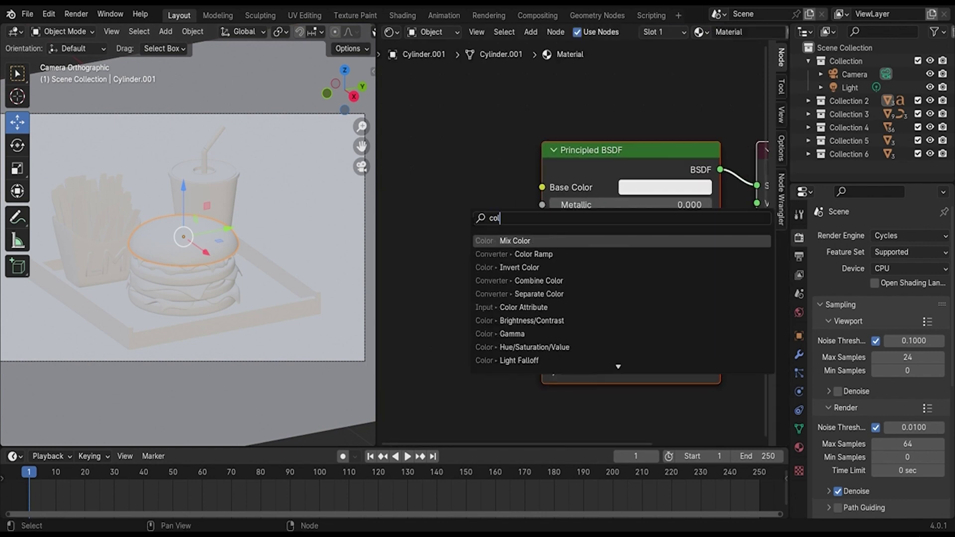
key(Down)
key(Down)
key(Up)
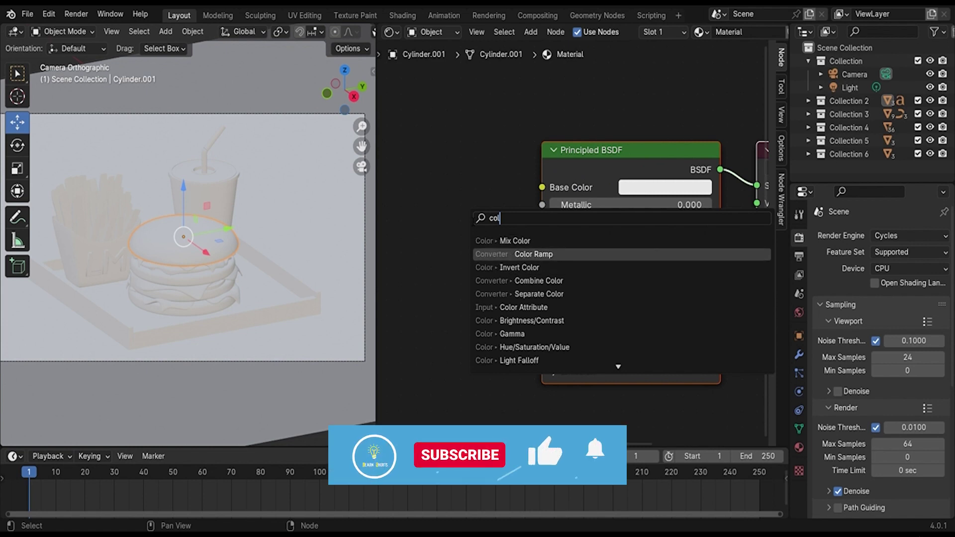
key(Return)
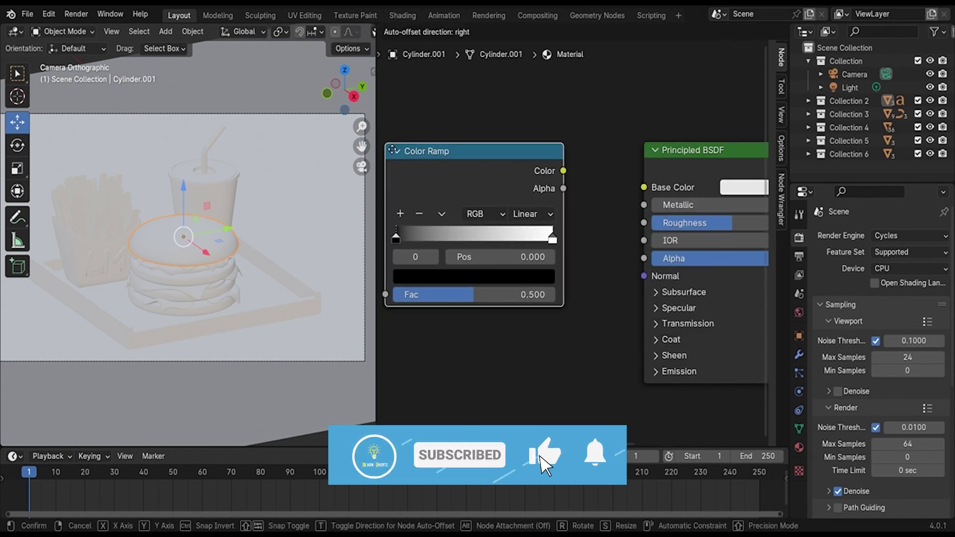
click(456, 152)
drag(628, 174, 664, 188)
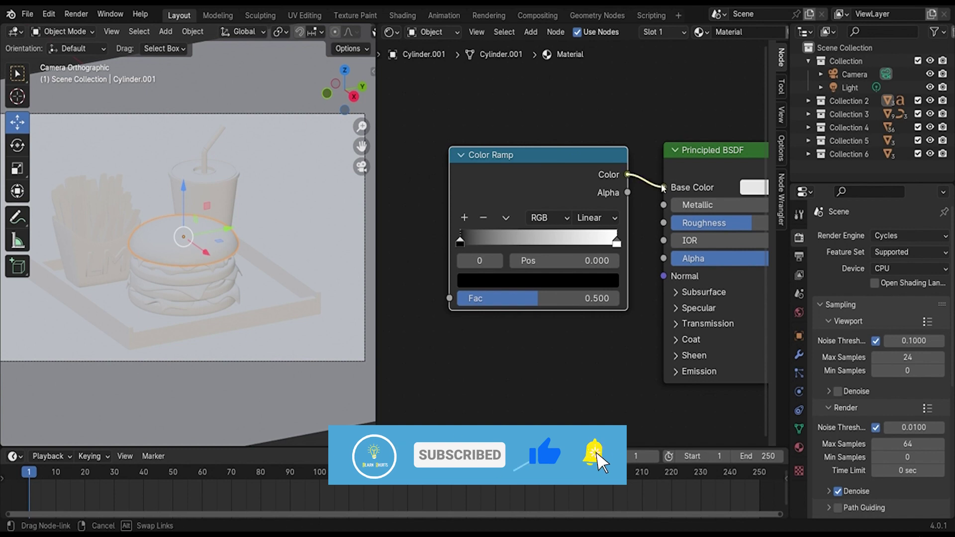
Step: Zoom around the node tree and open the node search to add another node
scroll(274, 289, up, 2)
scroll(277, 286, up, 2)
scroll(269, 302, up, 2)
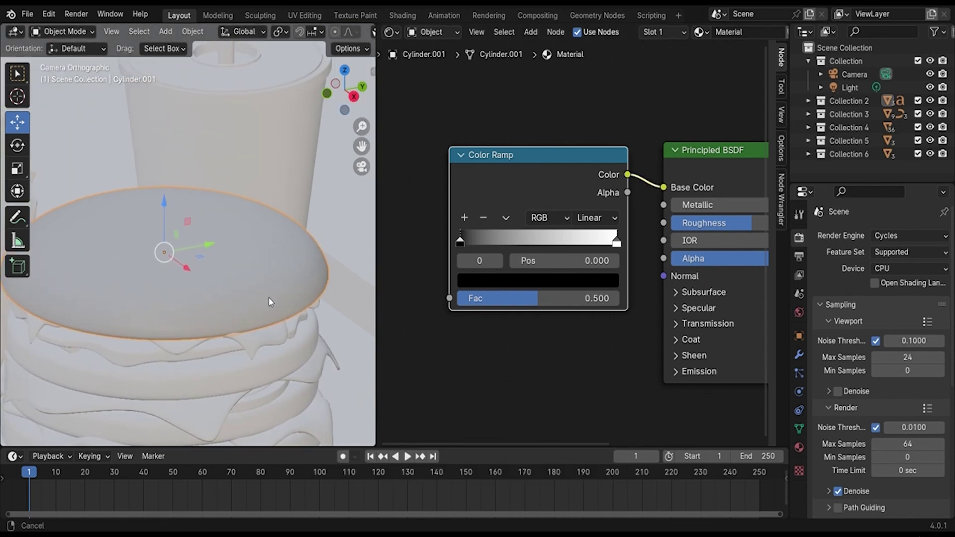
scroll(465, 330, down, 1)
scroll(464, 330, down, 1)
scroll(482, 378, down, 1)
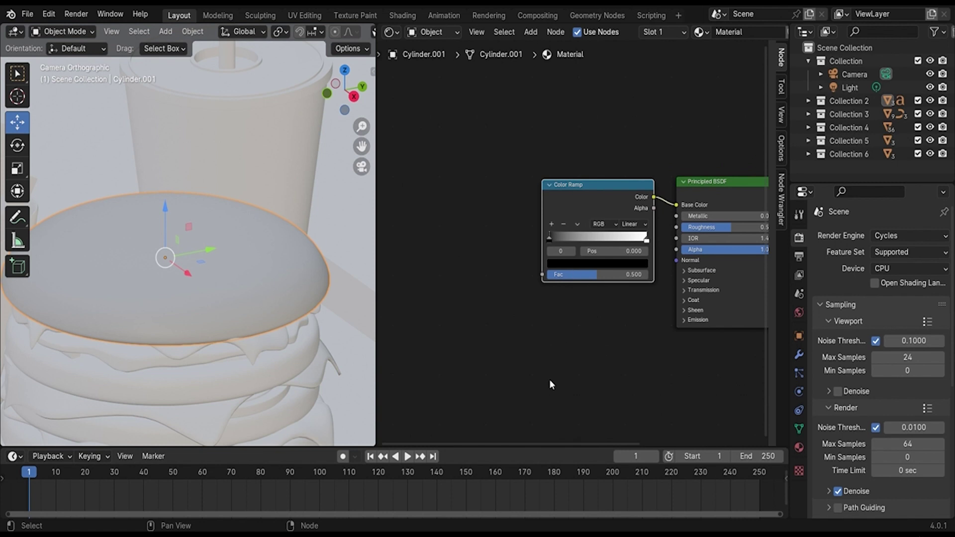
key(shift+a)
click(530, 366)
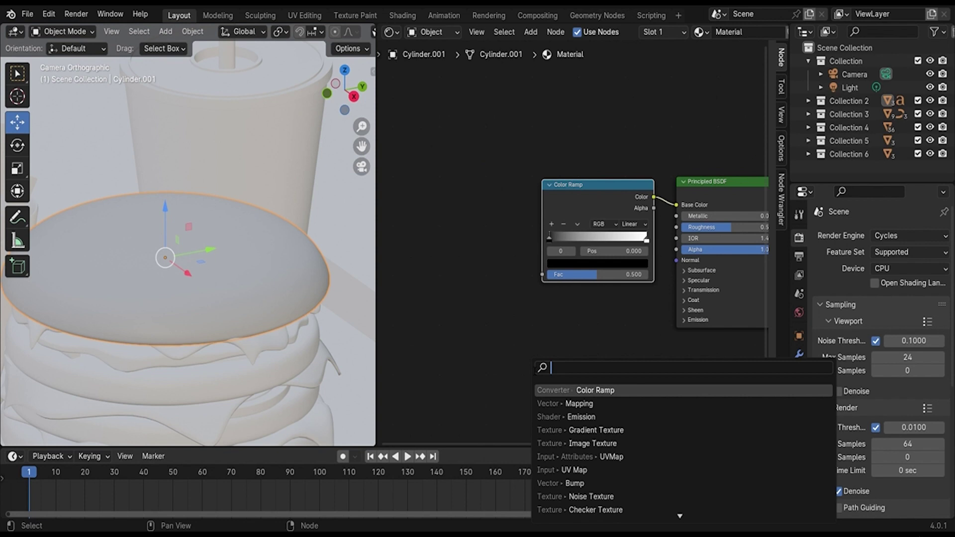
Step: Add a Noise Texture left of the Color Ramp and connect its Fac to the ramp's Fac
text(n)
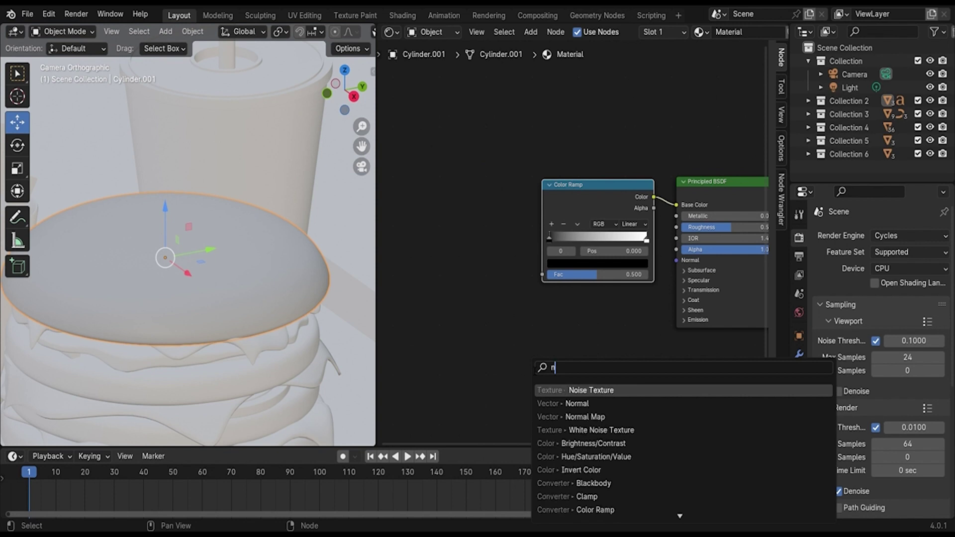
key(BackSpace)
text(texture)
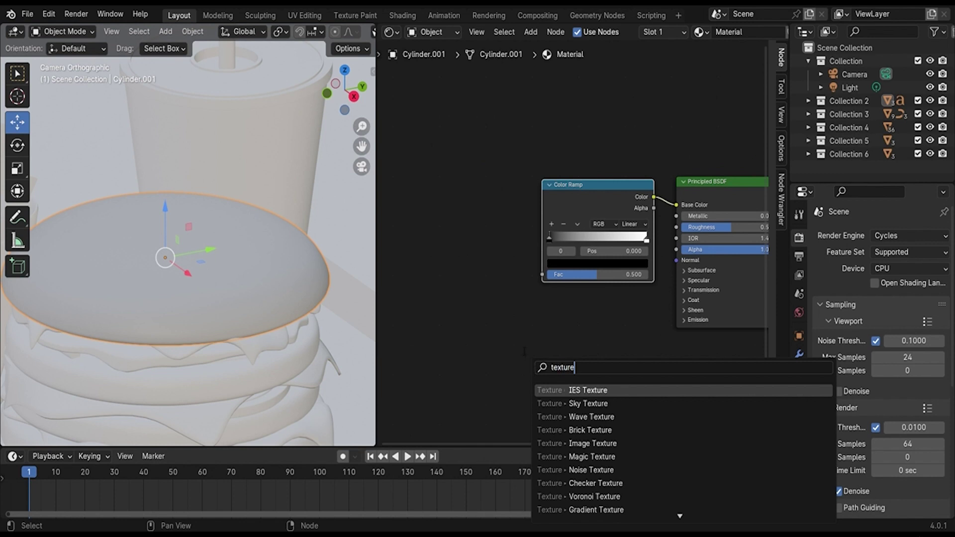
key(Down)
key(Down)
key(Down)
key(Down)
key(Down)
key(Return)
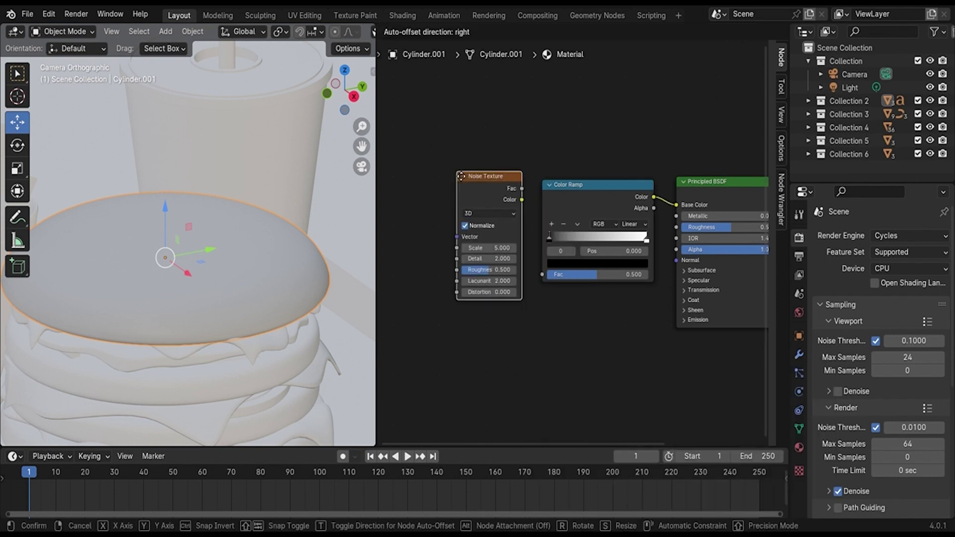
click(461, 176)
mouse_move(522, 189)
mouse_down()
mouse_move(557, 277)
mouse_move(545, 276)
mouse_up()
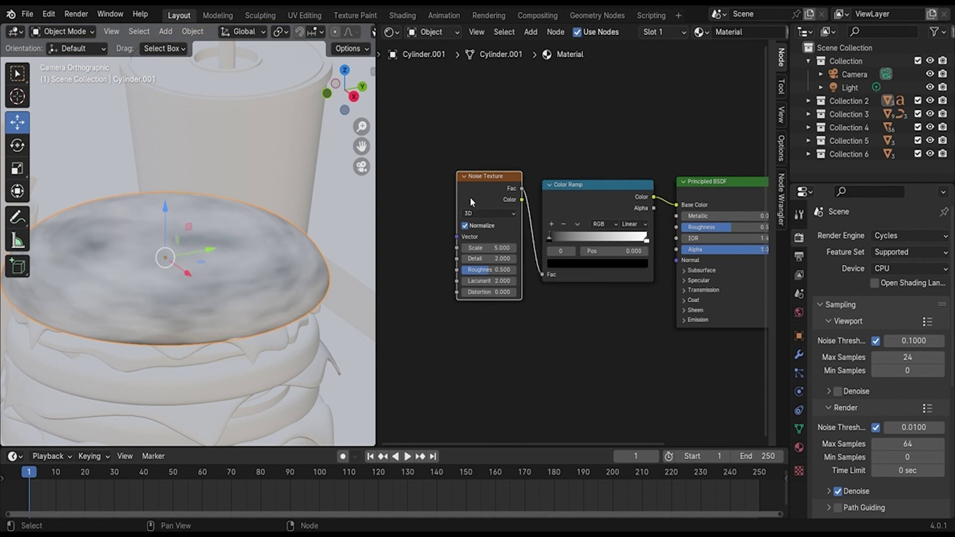
Step: Add Texture Coordinate and Mapping nodes to the Noise Texture with Ctrl+T
key(ctrl+t)
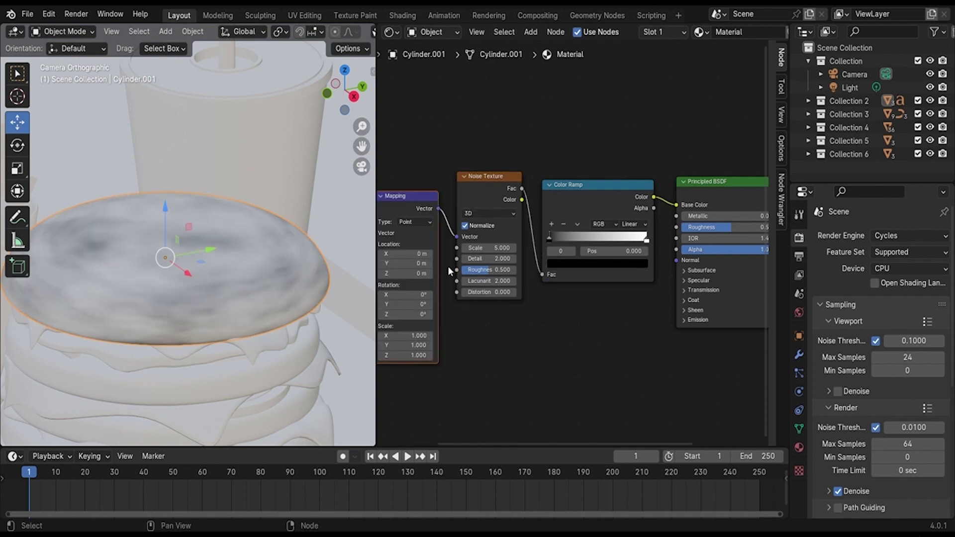
middle_drag(447, 267, 529, 248)
mouse_move(451, 213)
mouse_down()
mouse_move(421, 192)
mouse_move(454, 214)
mouse_up()
Step: Replace the UV link into the Mapping node's Vector with Object texture coordinates
scroll(461, 225, up, 1)
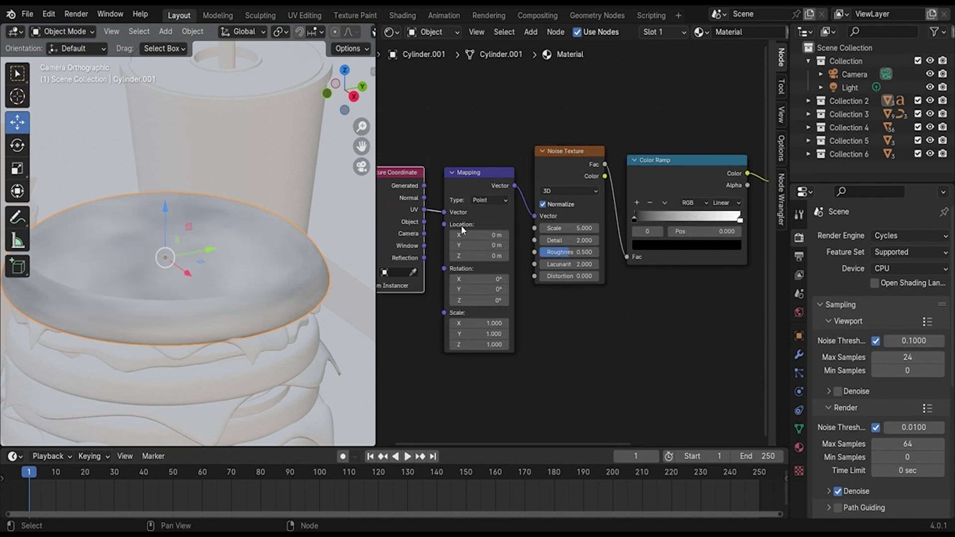
scroll(461, 225, up, 2)
scroll(329, 267, up, 2)
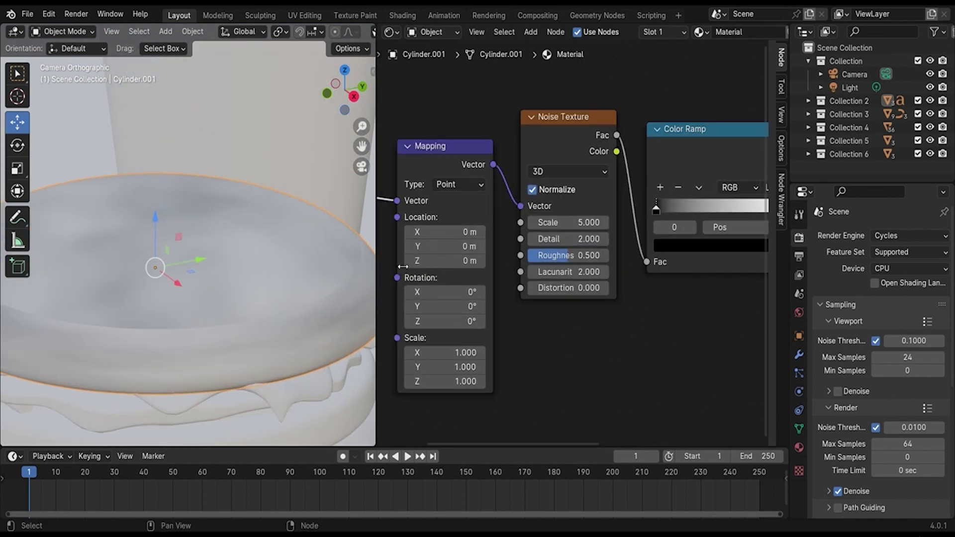
middle_drag(403, 267, 526, 262)
mouse_move(518, 202)
mouse_down()
mouse_move(492, 193)
mouse_move(520, 197)
mouse_up()
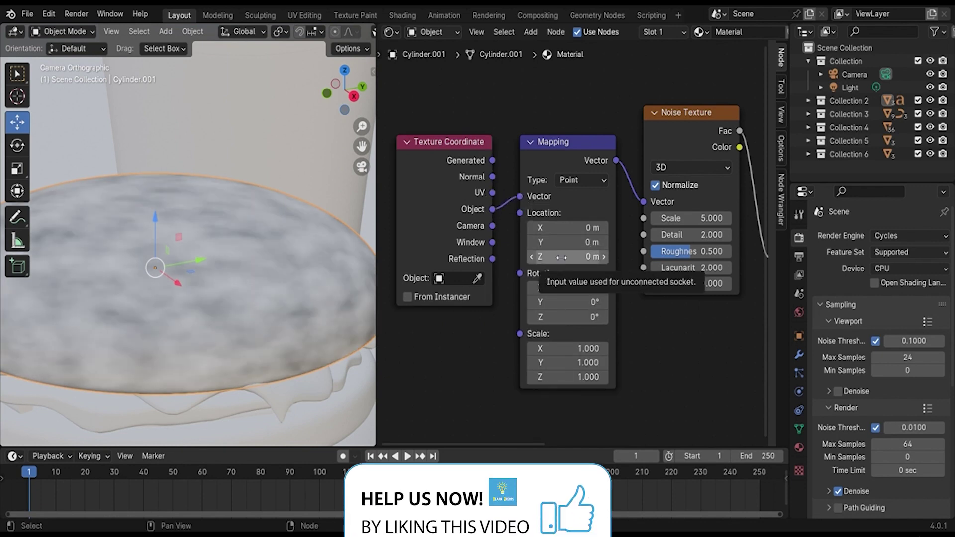
scroll(588, 283, down, 1)
middle_drag(588, 282, 478, 276)
scroll(586, 277, up, 2)
middle_drag(587, 276, 407, 220)
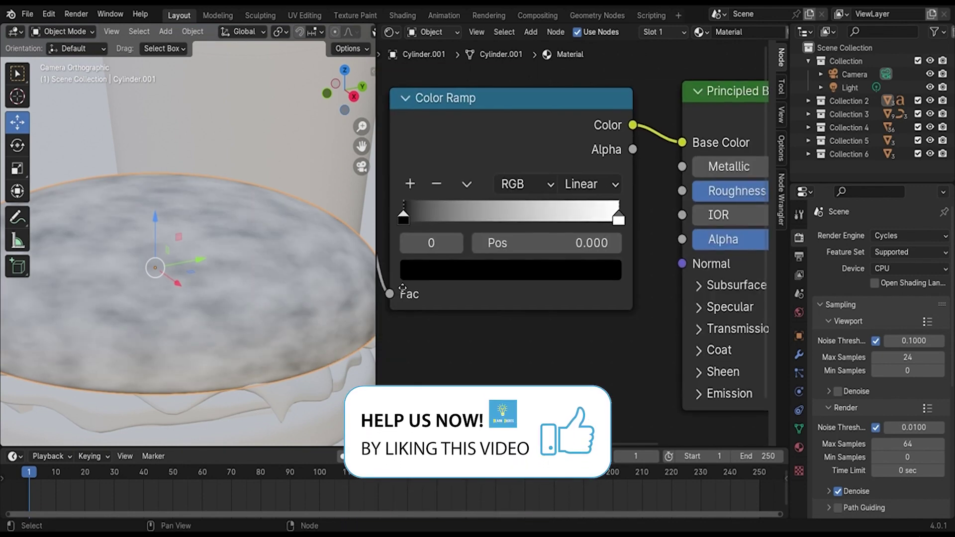
Step: Move the black ramp stop to about 0.18, pull in the white stop, and add a mid-ramp stop
mouse_move(407, 220)
mouse_down()
mouse_move(475, 220)
mouse_move(446, 217)
mouse_up()
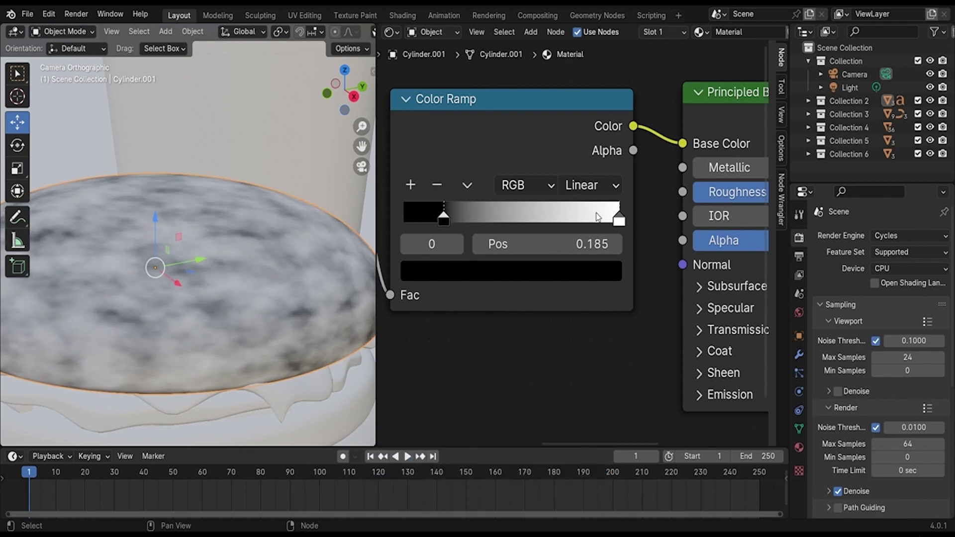
drag(619, 221, 576, 221)
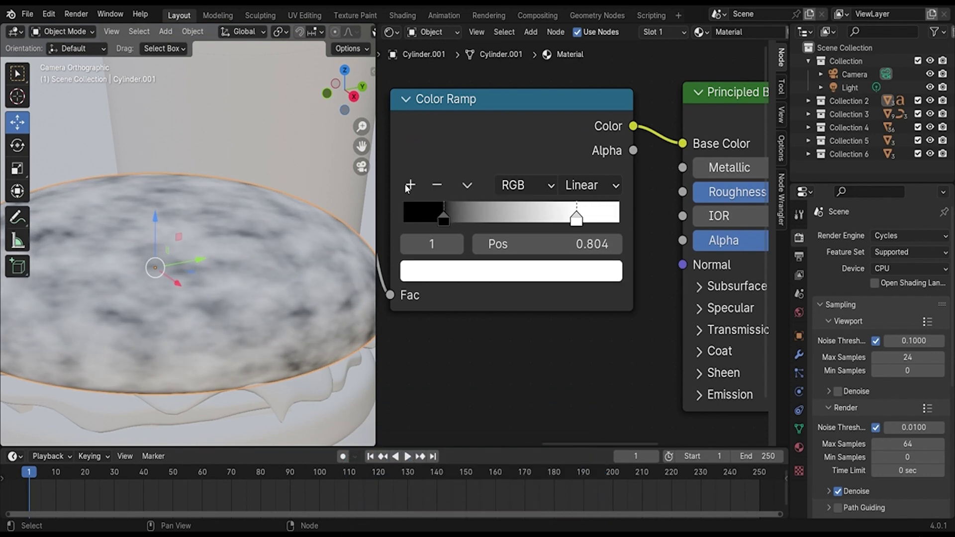
click(409, 186)
Step: Recolour the dark stop at 0.185 to brown
click(444, 220)
click(508, 279)
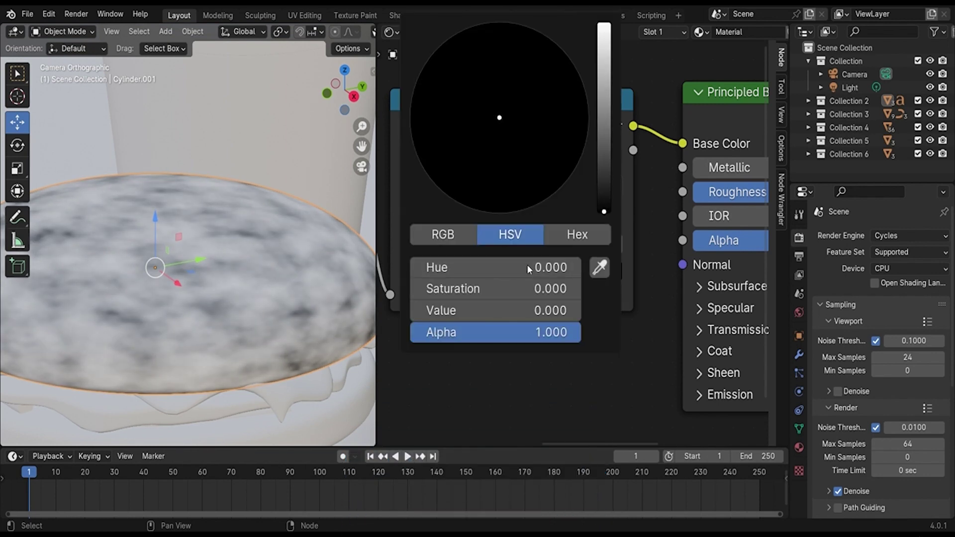
drag(605, 213, 604, 142)
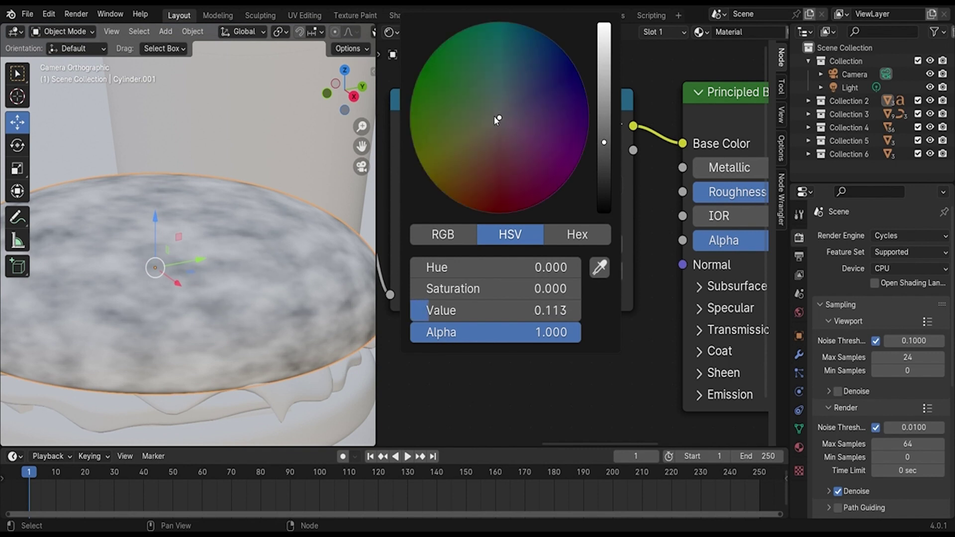
drag(494, 115, 432, 155)
scroll(612, 353, down, 2)
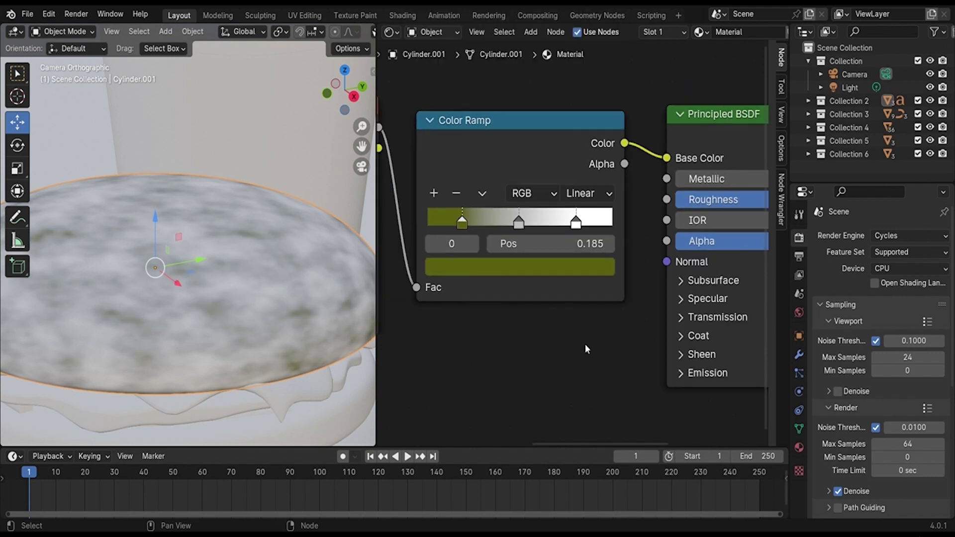
click(517, 281)
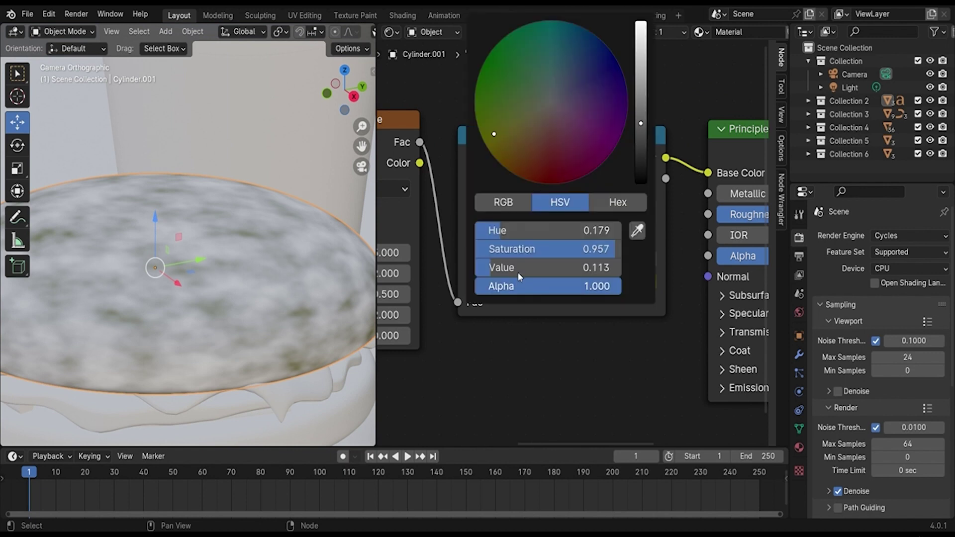
mouse_move(494, 132)
mouse_down()
mouse_move(536, 118)
mouse_move(520, 148)
mouse_up()
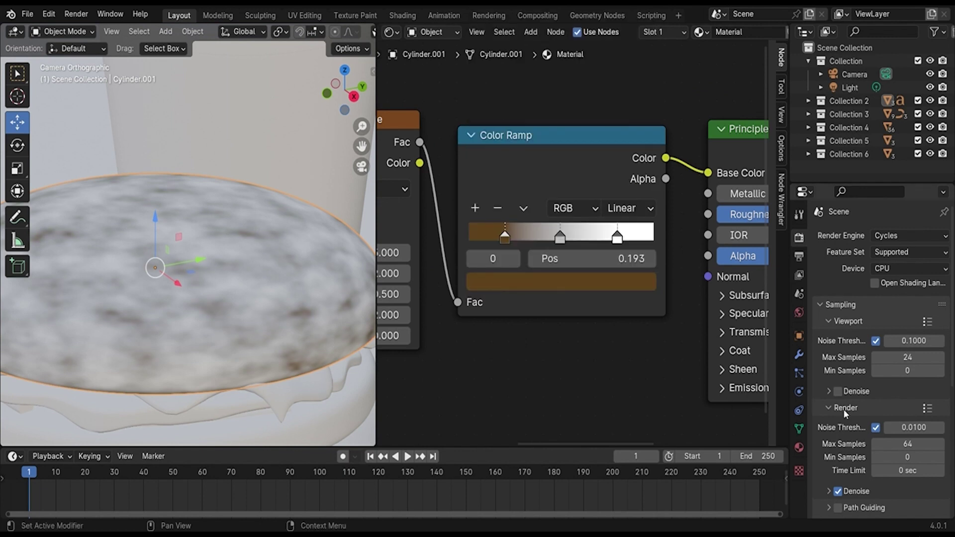
Step: Expand the bun's material preview and nudge the first ramp stop slightly left
click(799, 447)
click(836, 314)
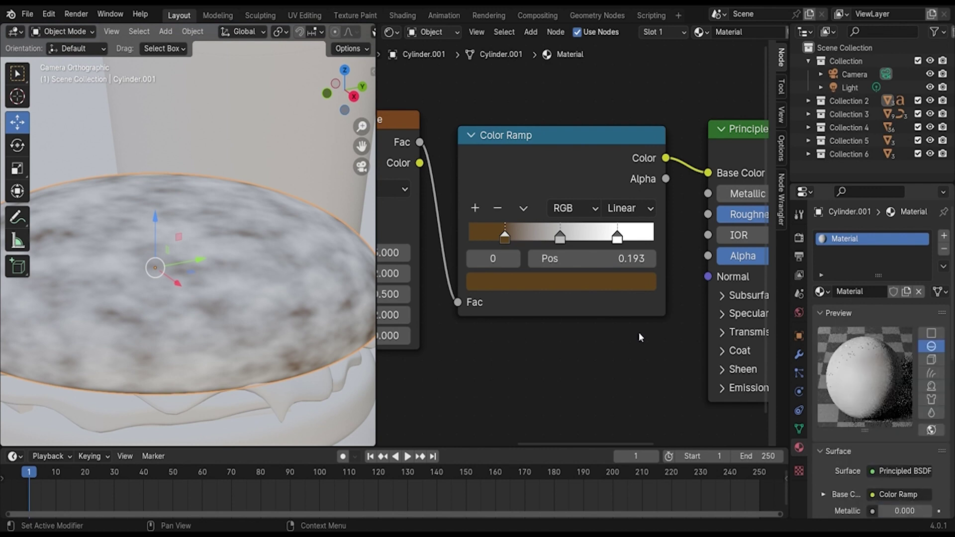
scroll(639, 333, up, 2)
scroll(627, 356, up, 1)
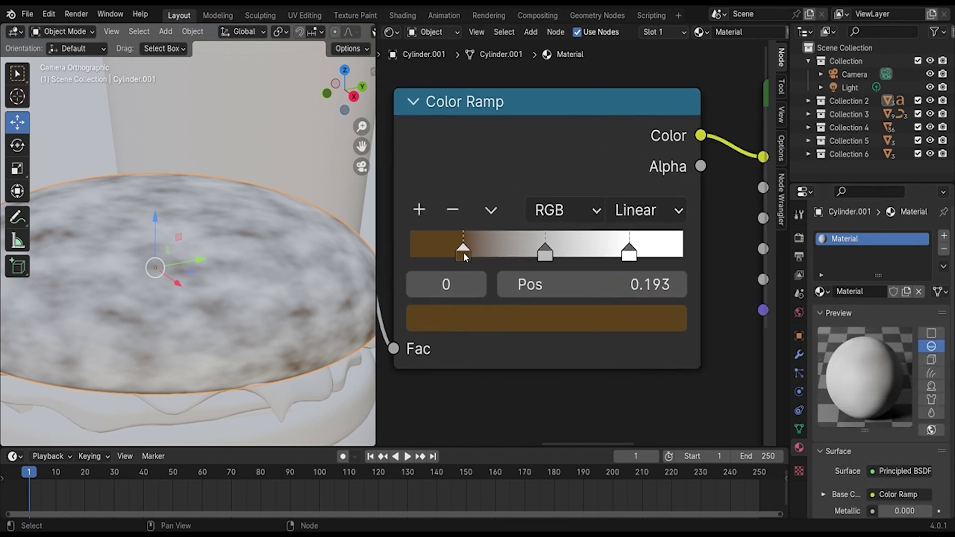
drag(463, 252, 456, 253)
Step: Recolour the middle stop with a sampled brown, lightened to a golden tan
click(545, 254)
click(587, 325)
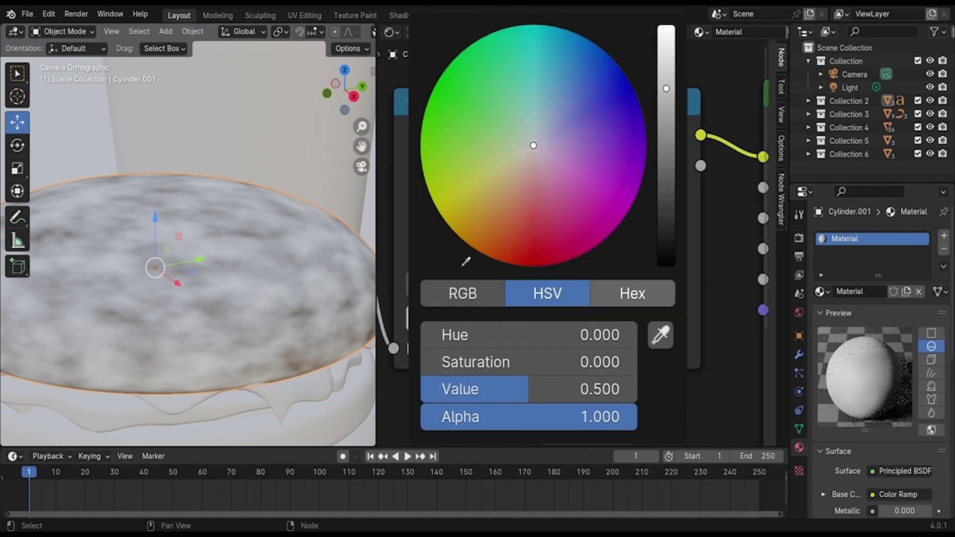
click(463, 264)
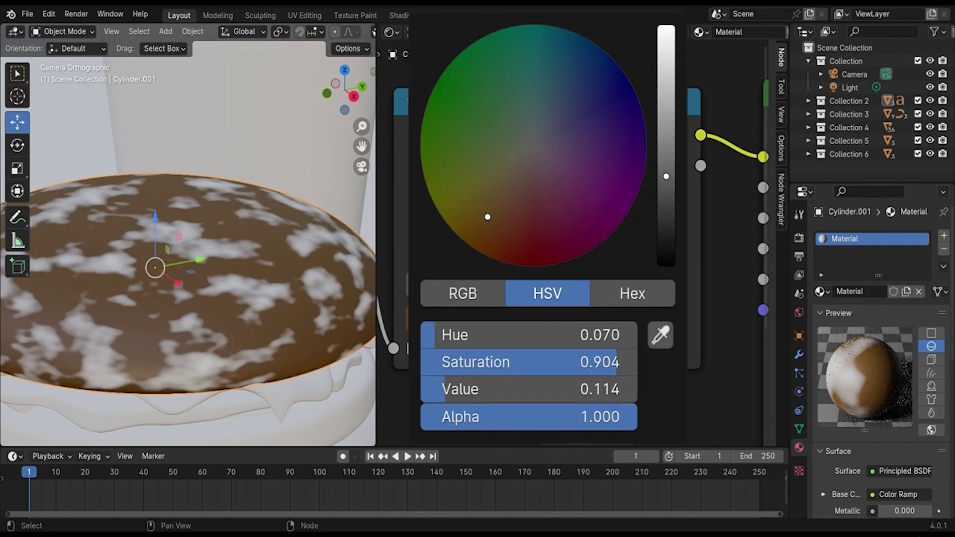
mouse_move(488, 214)
mouse_down()
mouse_move(521, 158)
mouse_move(505, 180)
mouse_up()
drag(666, 176, 666, 95)
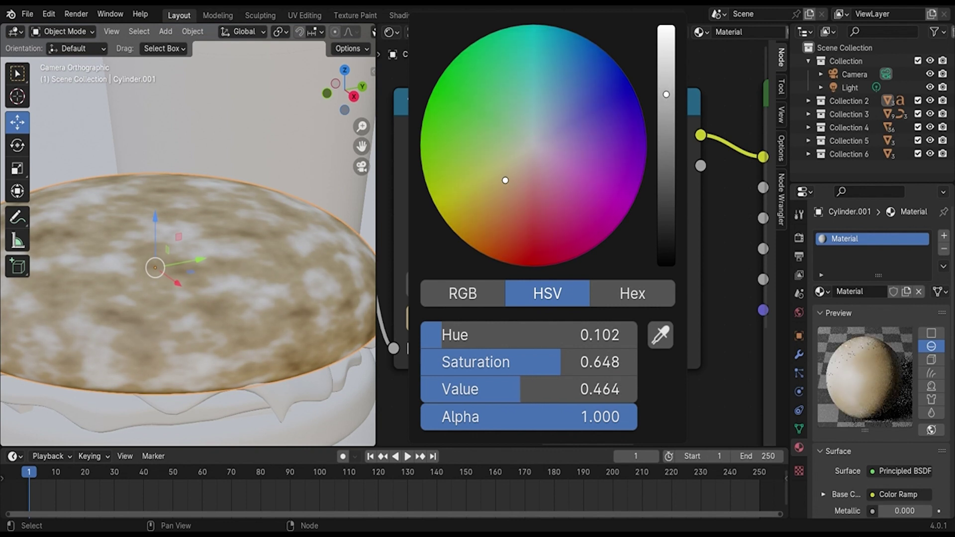
mouse_move(506, 181)
mouse_down()
mouse_move(481, 205)
mouse_move(502, 177)
mouse_up()
Step: Make the end stop a full-brightness pale cream and move the first stop to position 0
click(634, 256)
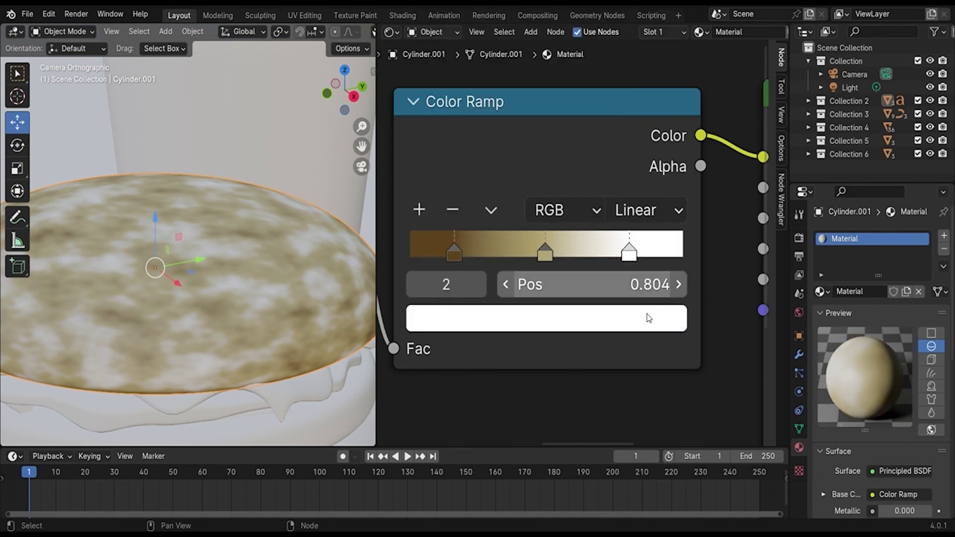
click(647, 318)
click(661, 339)
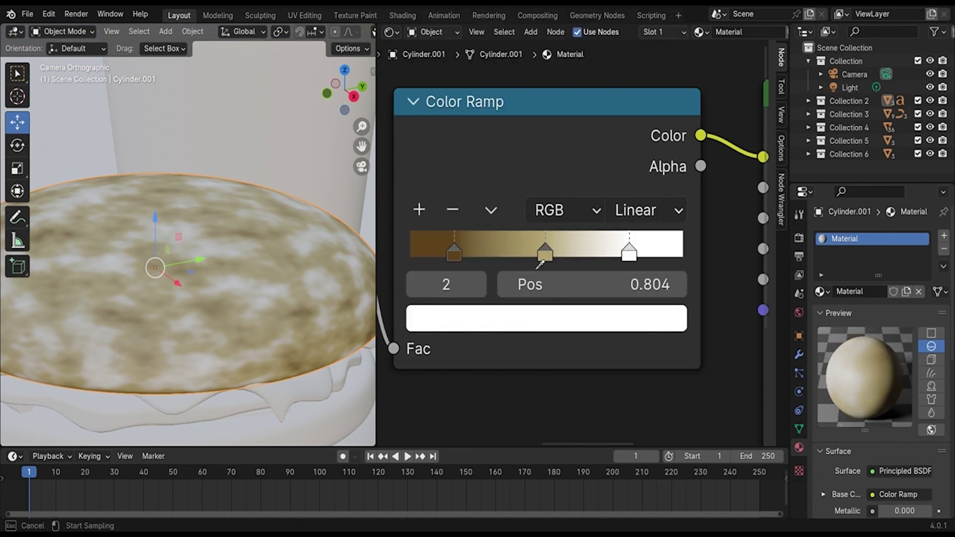
click(553, 259)
click(563, 307)
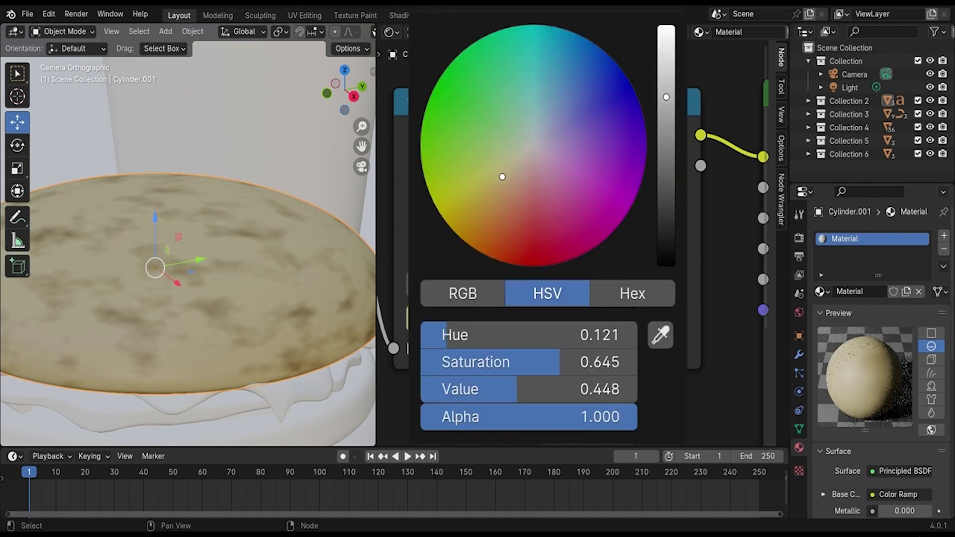
drag(667, 98, 666, 26)
drag(497, 176, 516, 161)
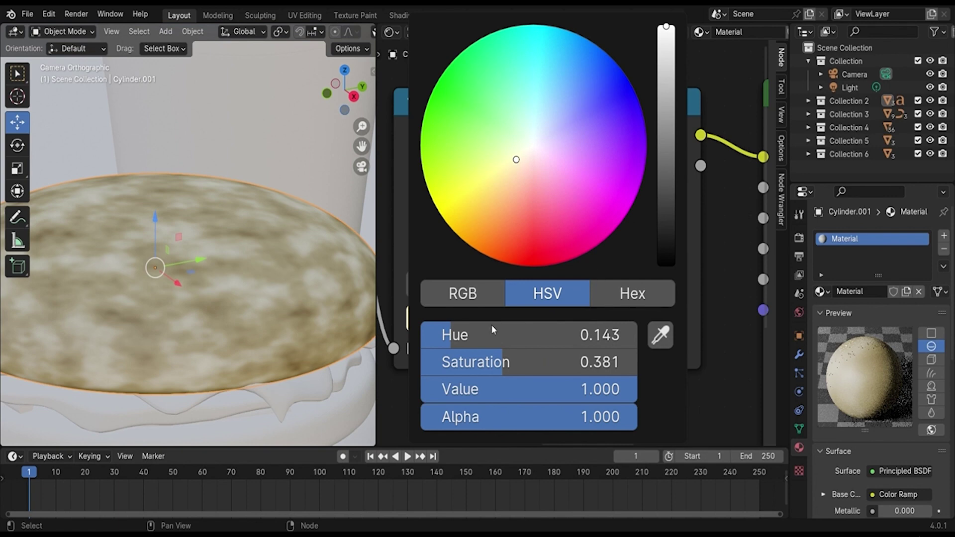
middle_drag(466, 244, 540, 243)
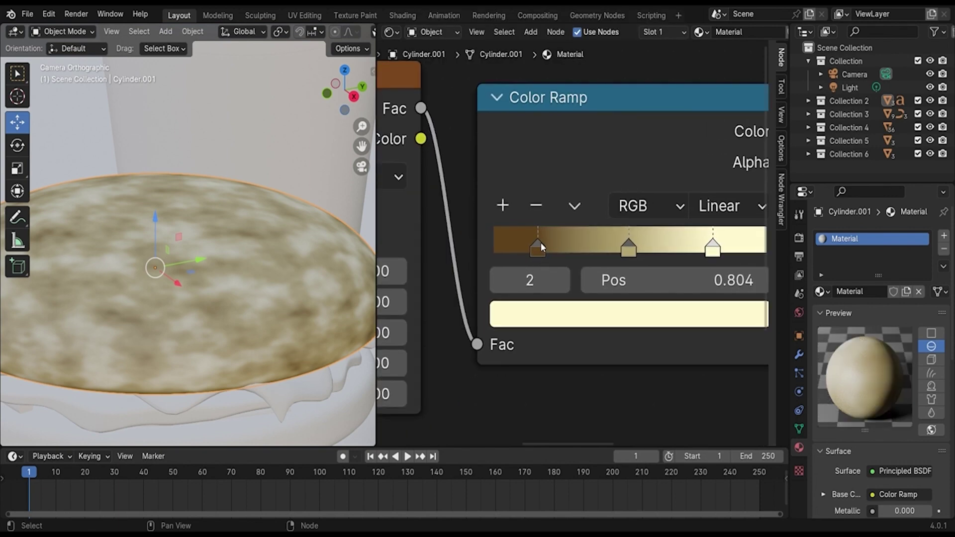
drag(540, 244, 452, 245)
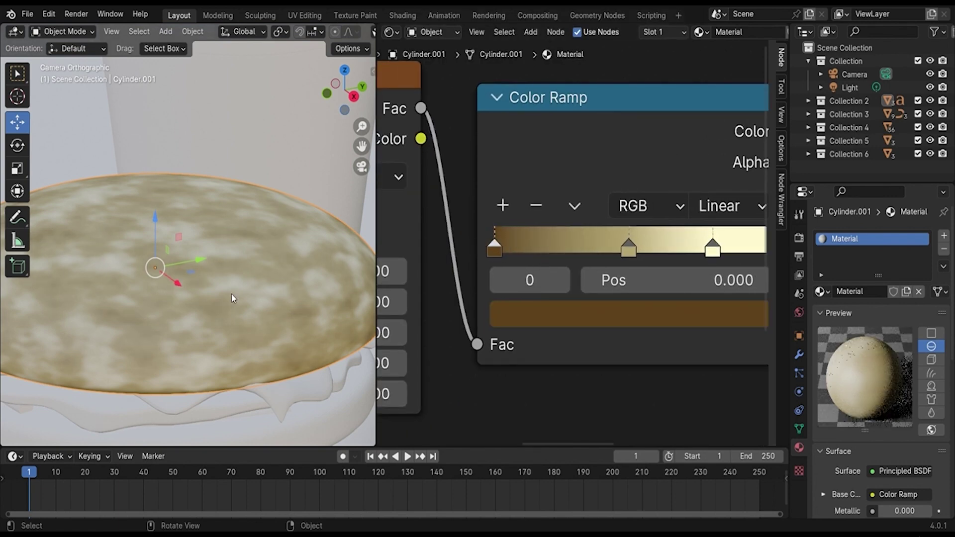
Step: Set the Noise Texture Scale to 60
scroll(231, 294, down, 3)
scroll(280, 303, up, 2)
middle_drag(533, 363, 670, 336)
mouse_move(468, 244)
mouse_down()
mouse_move(527, 243)
mouse_move(519, 275)
mouse_up()
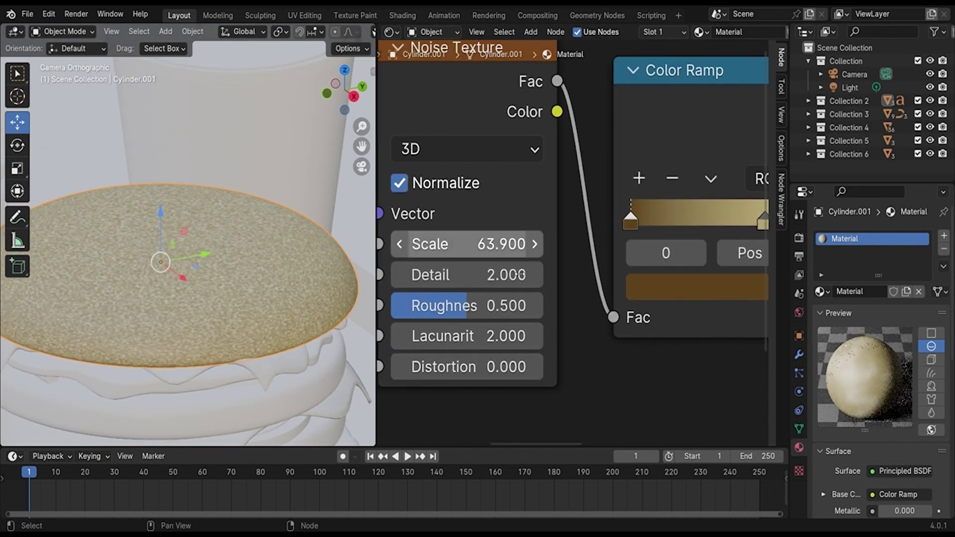
scroll(518, 275, down, 1)
click(499, 246)
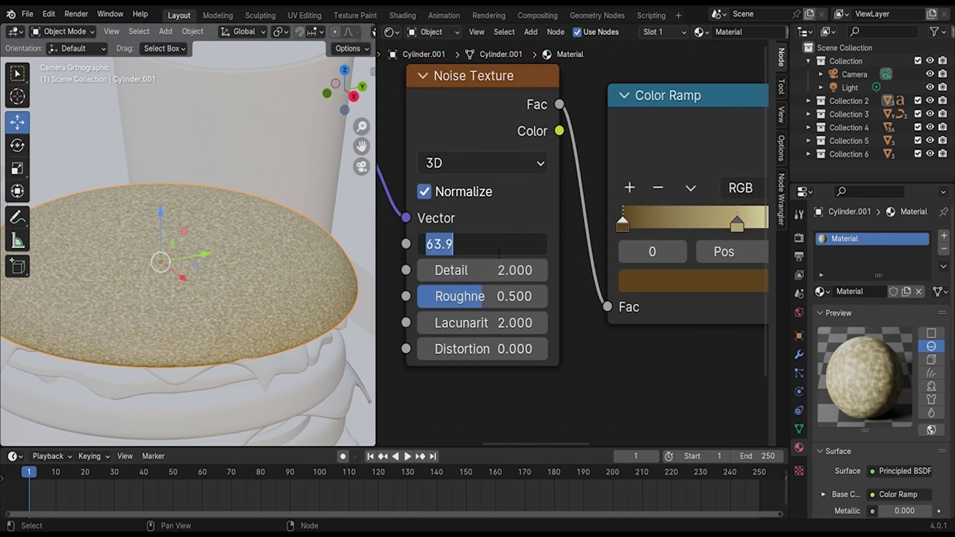
text(60)
key(Return)
Step: Switch the render engine to EEVEE in Render Properties
click(799, 237)
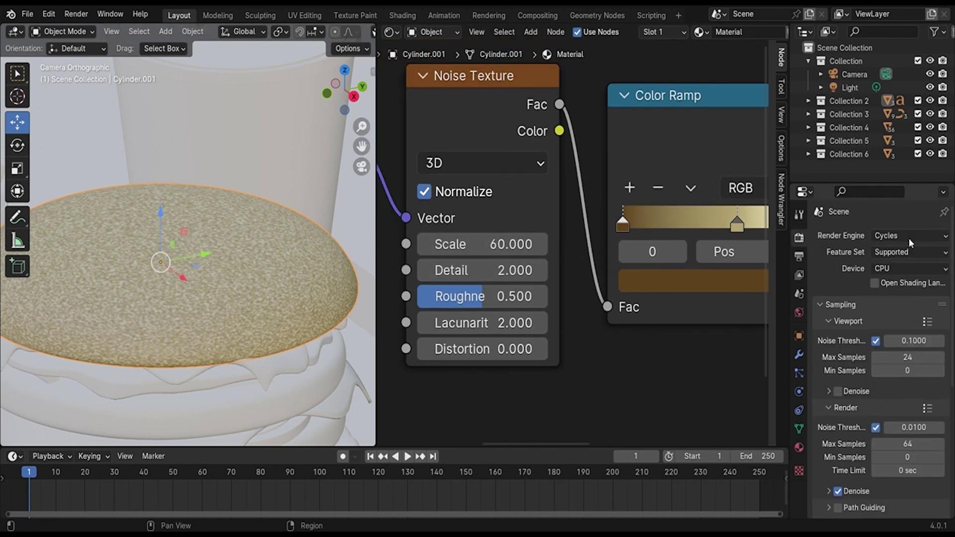
click(909, 237)
click(896, 254)
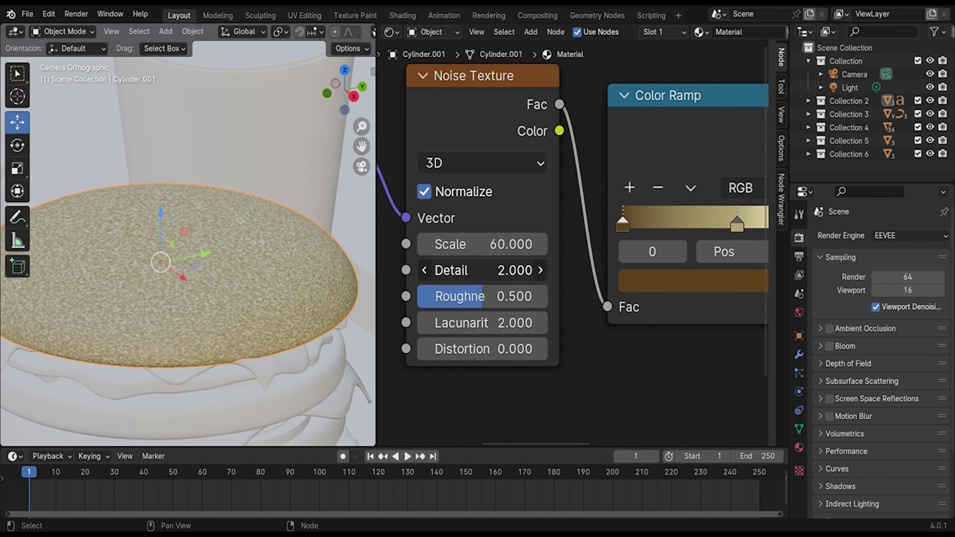
Step: Set the noise Detail to 13.7 and Roughness to 1.0
mouse_move(482, 270)
mouse_down()
mouse_move(463, 270)
mouse_move(548, 296)
mouse_up()
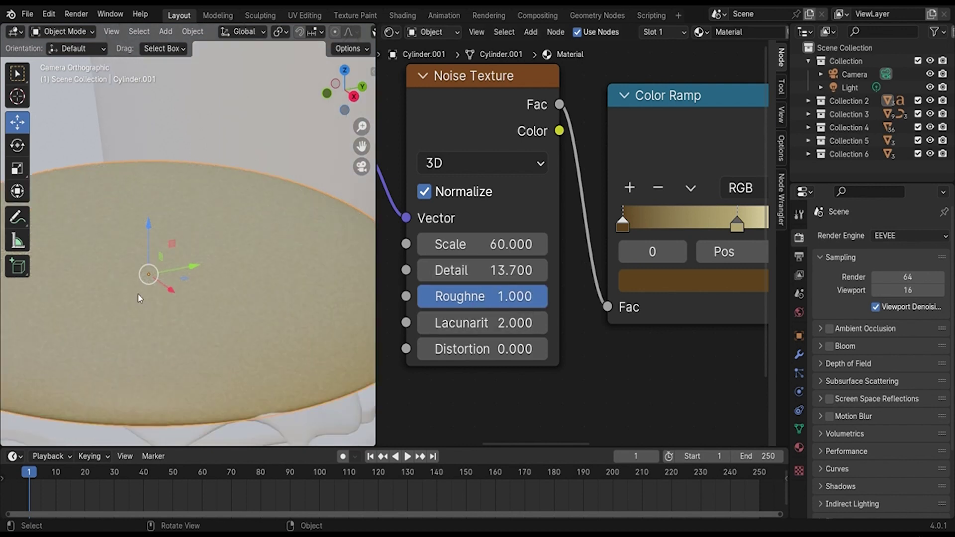
middle_drag(517, 386, 414, 405)
scroll(549, 329, up, 2)
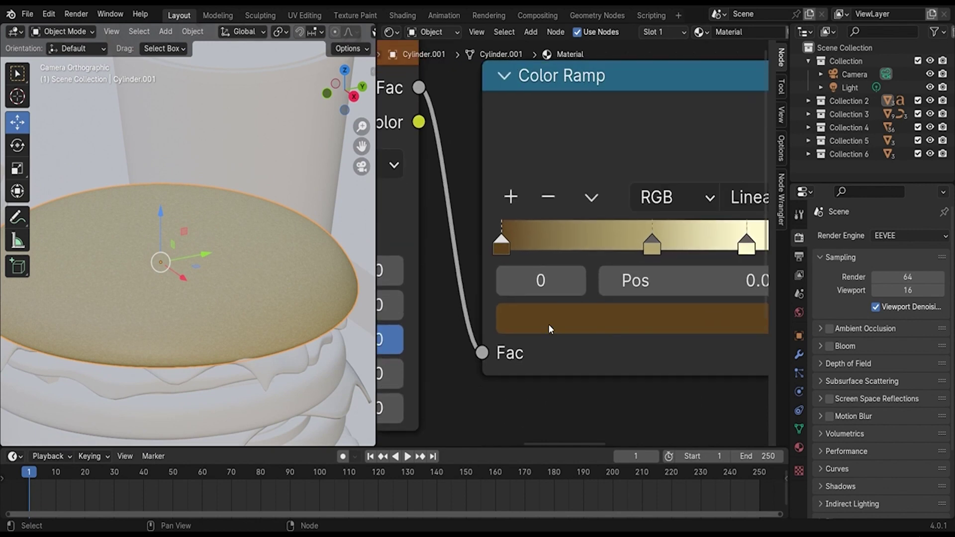
click(649, 252)
Step: Give the middle ramp stop a new hue
click(663, 321)
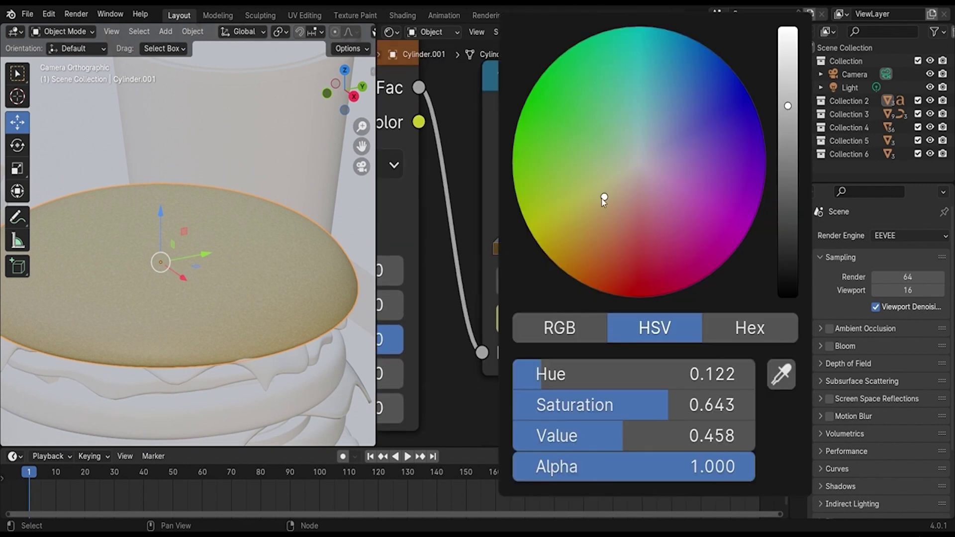
mouse_move(603, 198)
mouse_down()
mouse_move(615, 181)
mouse_move(610, 187)
mouse_up()
scroll(565, 321, down, 1)
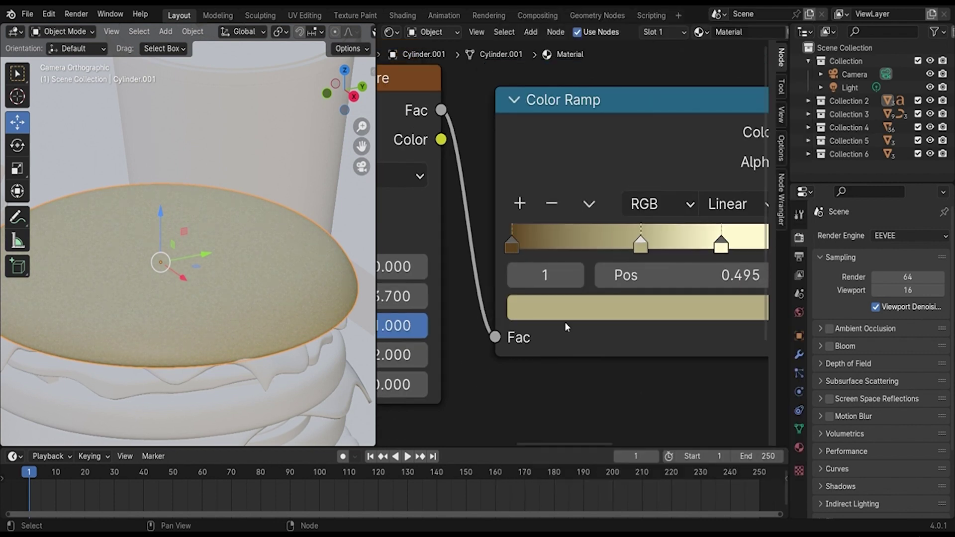
Step: Sample a colour into the first stop, then darken it and warm its hue
click(514, 246)
click(682, 311)
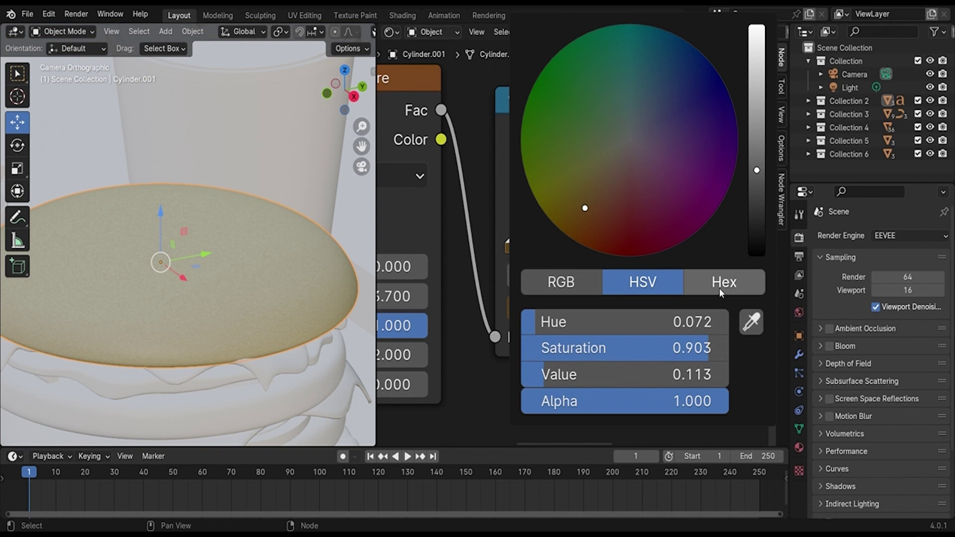
click(750, 320)
click(643, 253)
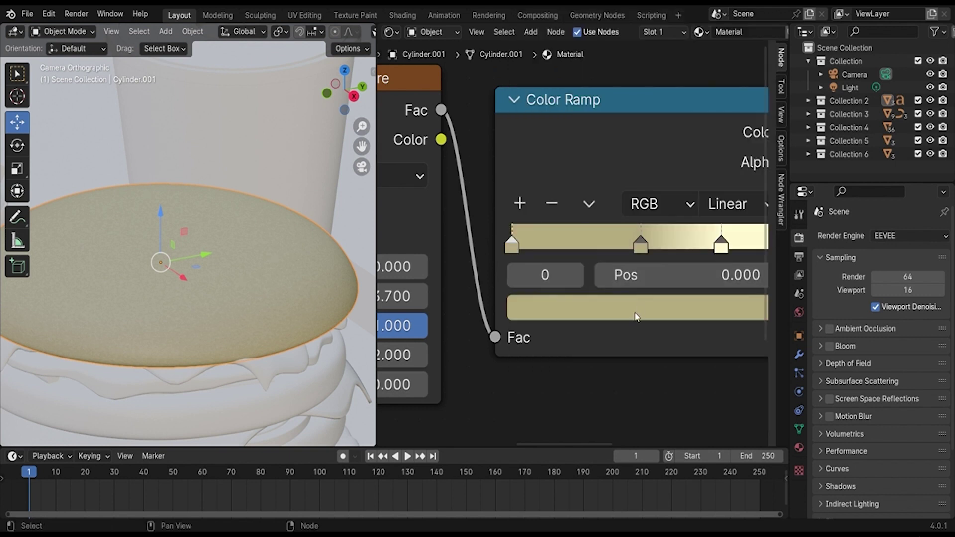
click(637, 314)
drag(765, 98, 757, 150)
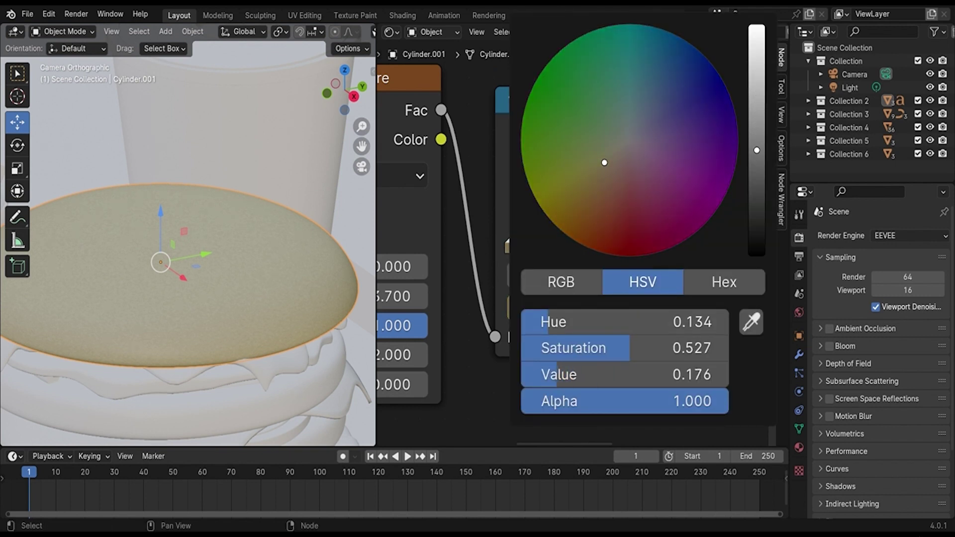
drag(602, 161, 594, 185)
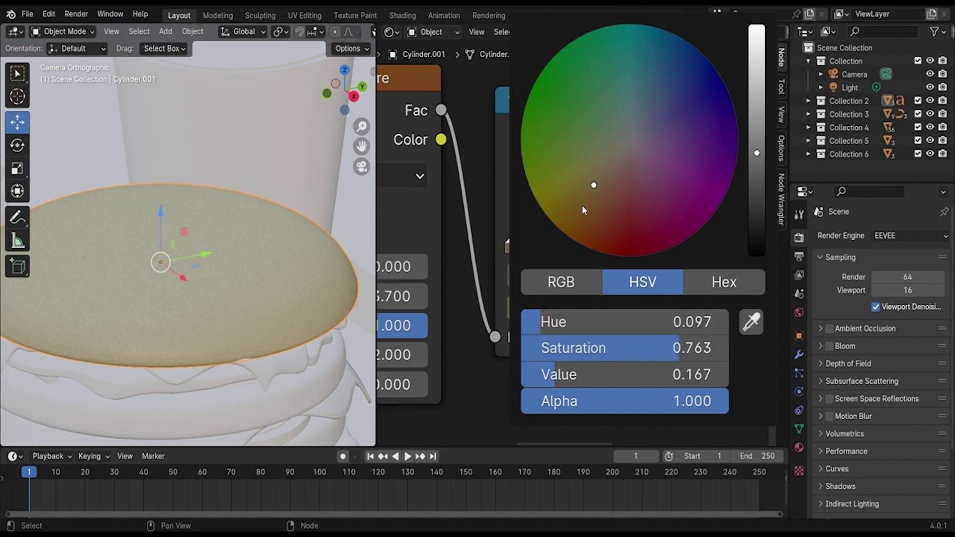
Step: Shift the middle stop's colour toward a warm tan
middle_drag(641, 264, 518, 263)
click(513, 255)
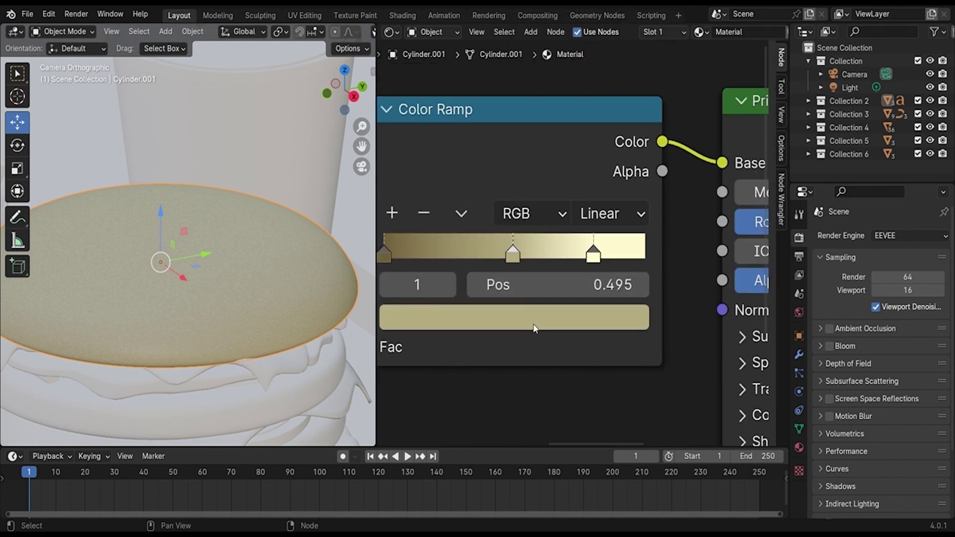
click(535, 328)
mouse_move(476, 163)
mouse_down()
mouse_move(486, 183)
mouse_move(481, 171)
mouse_move(471, 187)
mouse_up()
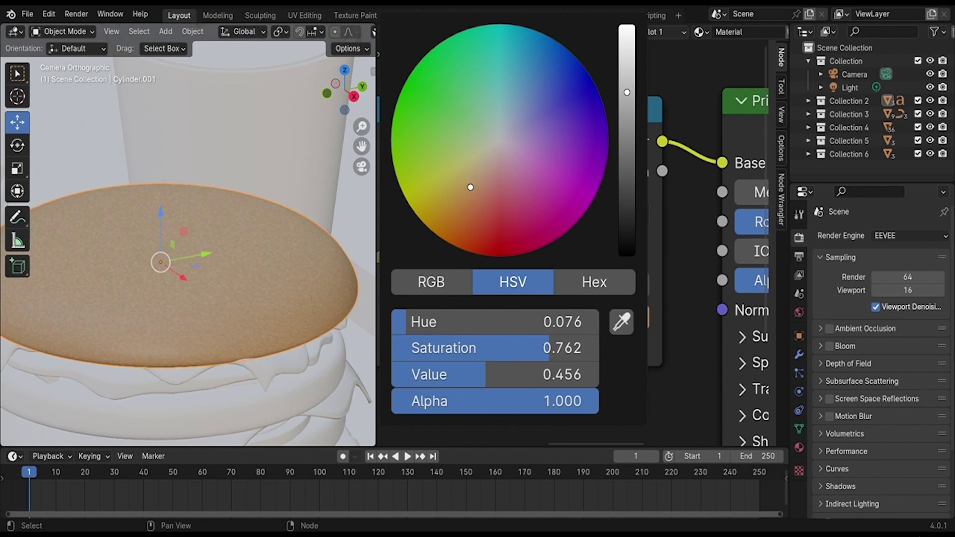
Step: Restore the end stop's tan colour with undo and raise its brightness to full
click(595, 252)
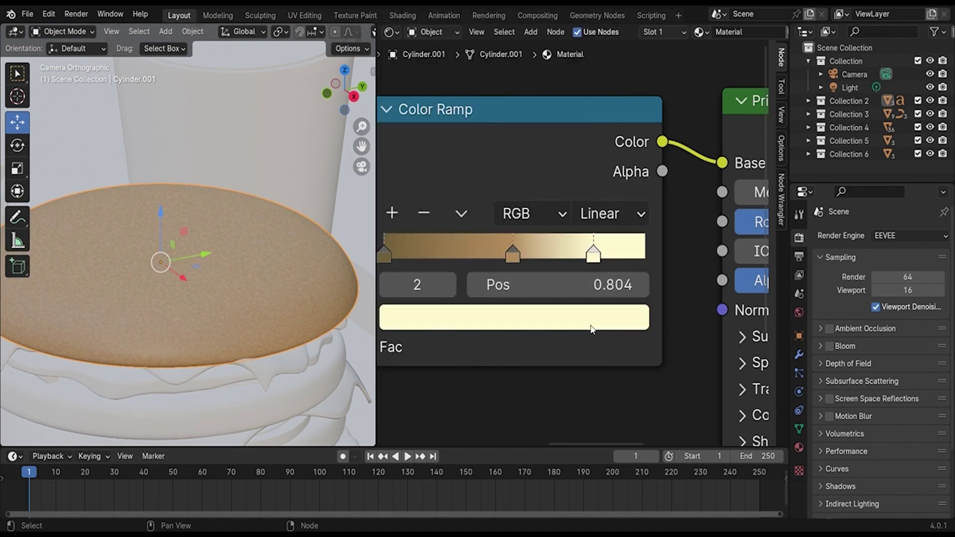
click(592, 317)
key(ctrl+z)
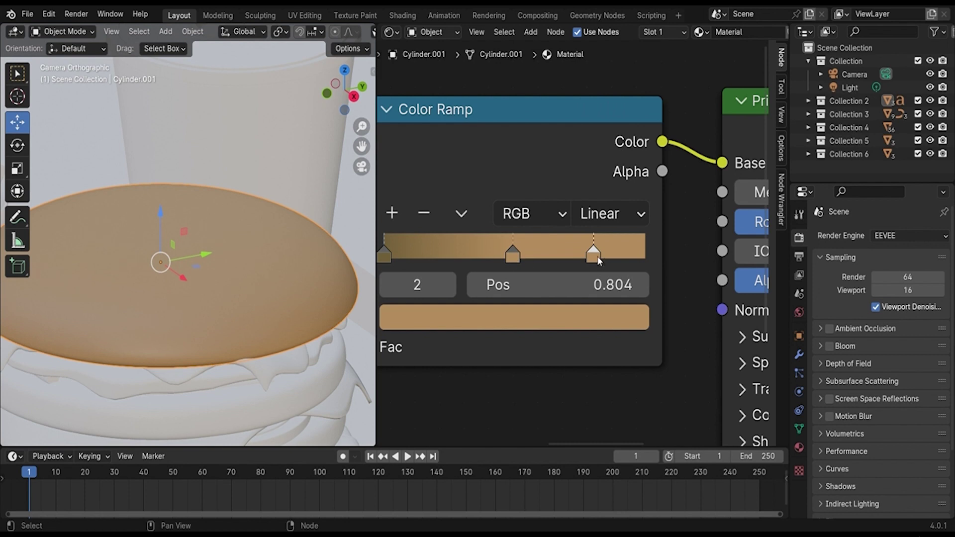
click(596, 318)
drag(627, 94, 627, 26)
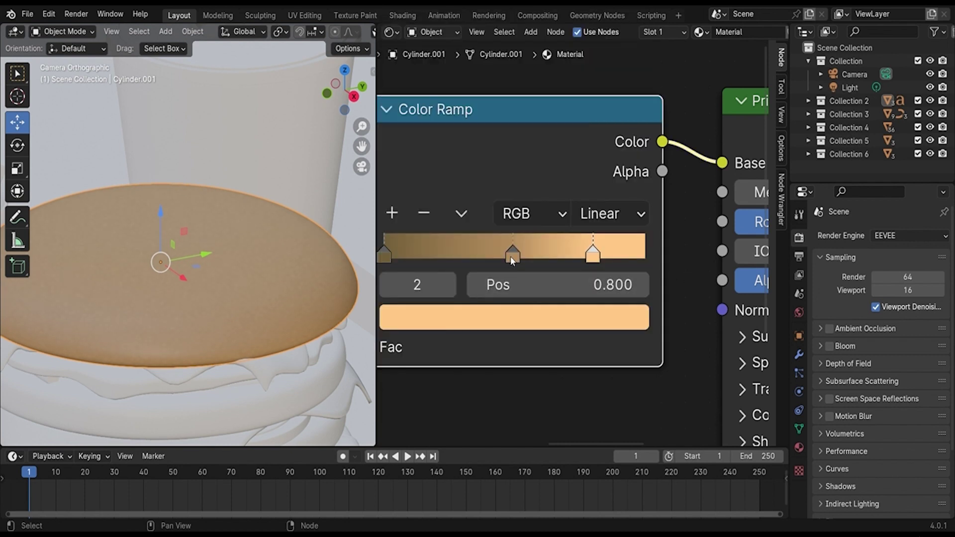
Step: Sample a colour from the ramp into the middle stop
click(510, 256)
click(446, 317)
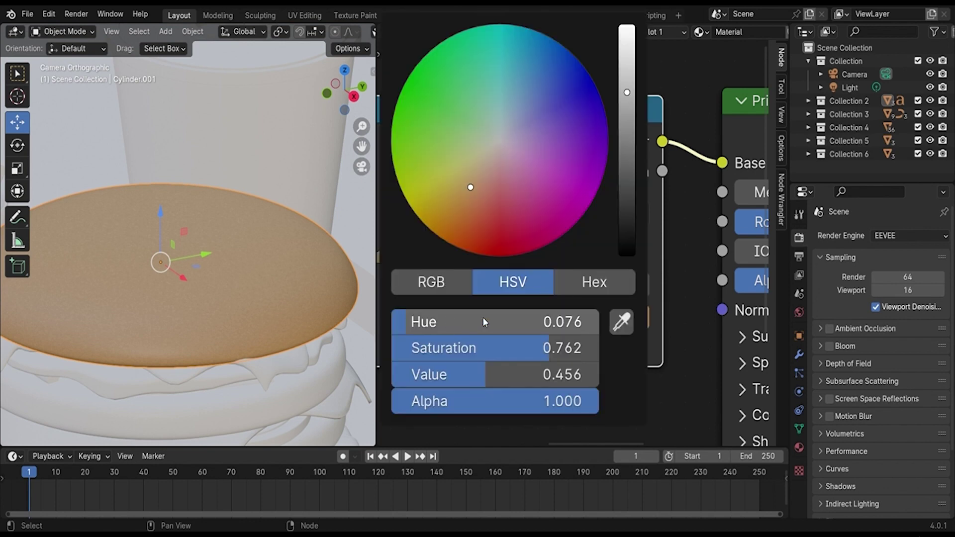
click(621, 322)
click(514, 257)
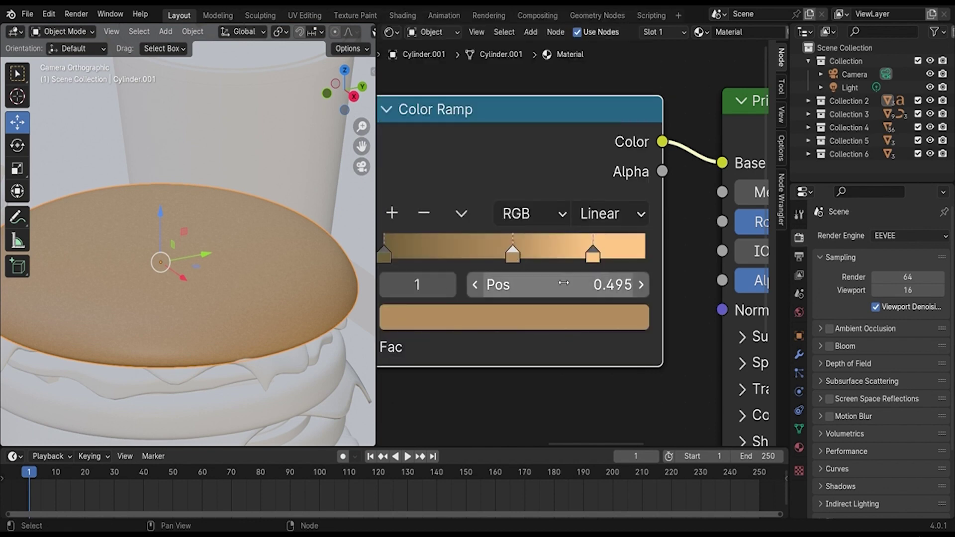
click(604, 321)
click(622, 322)
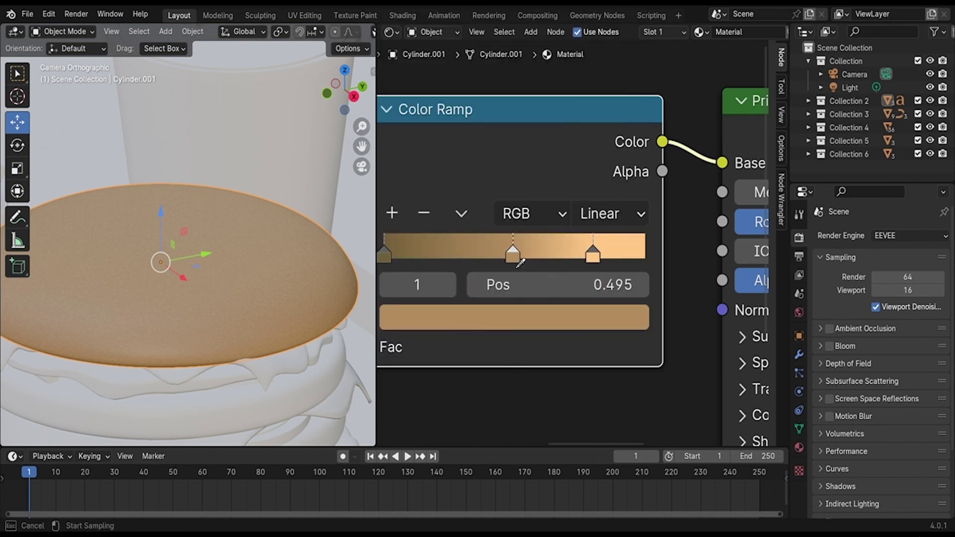
click(518, 264)
Step: Sample the ramp colour into the first stop and darken it
click(387, 257)
click(475, 316)
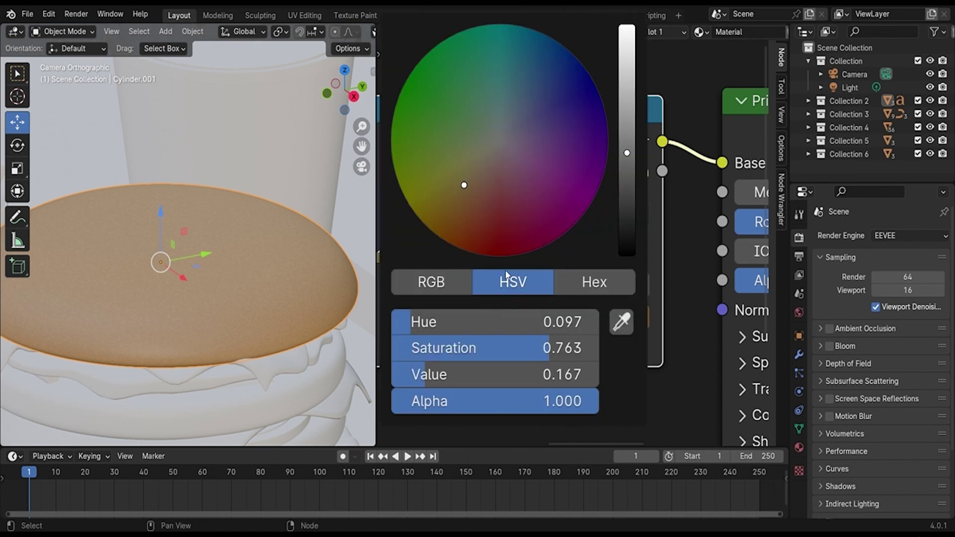
click(622, 321)
click(538, 255)
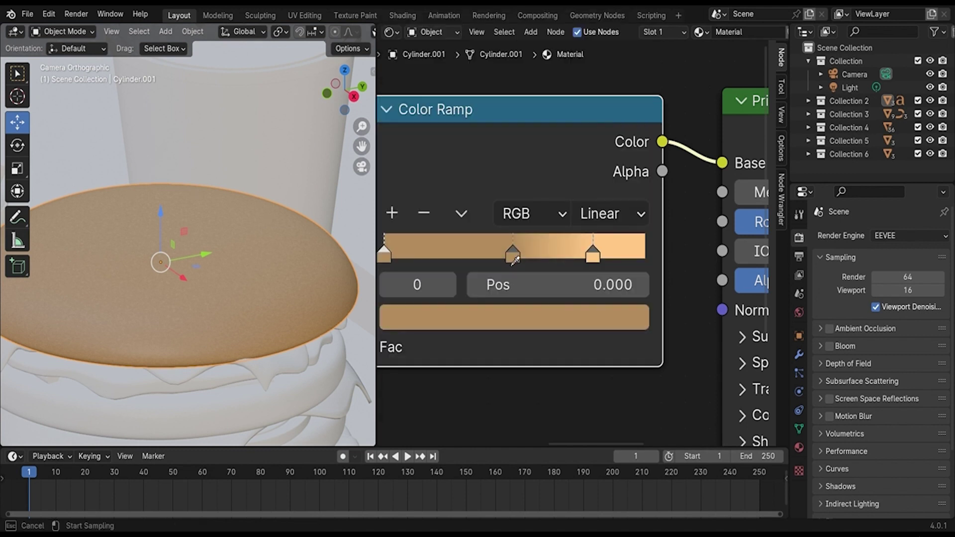
click(539, 312)
drag(626, 95, 627, 129)
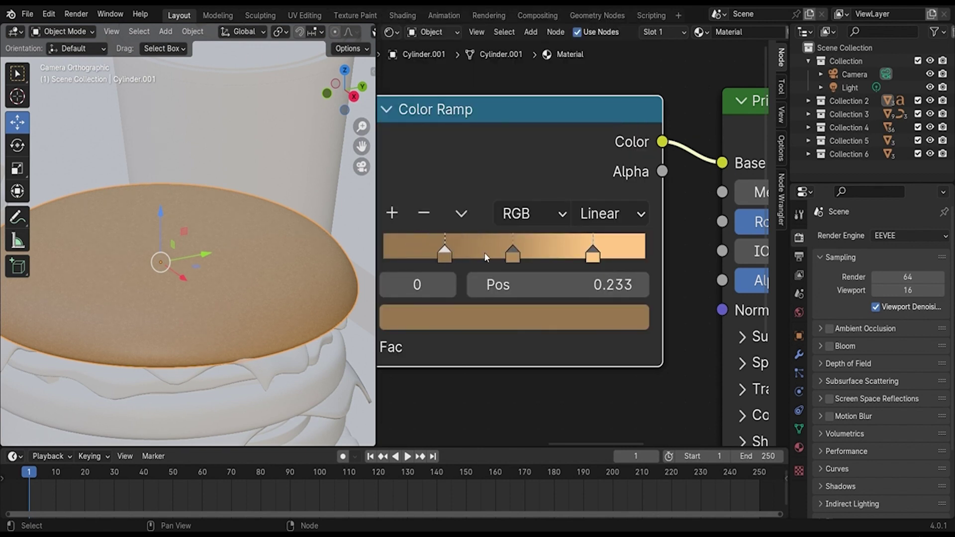
Step: Lighten the middle stop's tan by raising its Value
click(513, 257)
click(540, 323)
drag(627, 94, 626, 75)
Step: Set the top bun's Principled BSDF Roughness to 1.0 and IOR to 1.0
scroll(671, 287, down, 2)
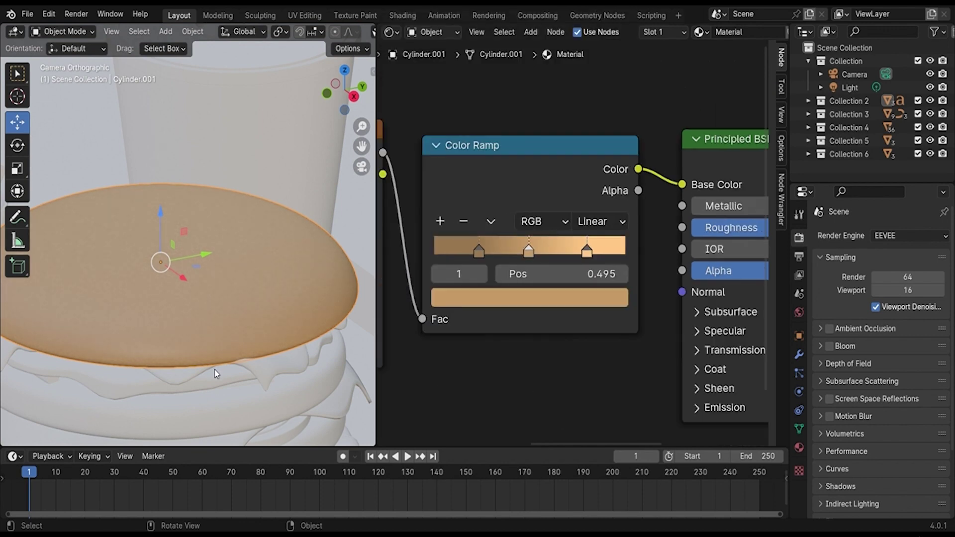
scroll(214, 373, down, 3)
scroll(214, 373, up, 2)
middle_drag(482, 383, 439, 362)
scroll(649, 304, up, 2)
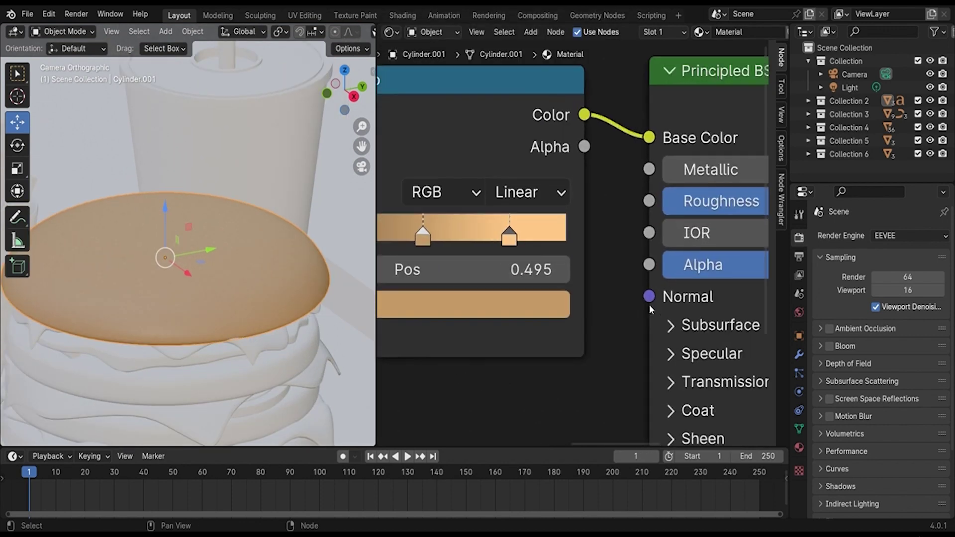
middle_drag(649, 305, 473, 299)
scroll(259, 309, up, 3)
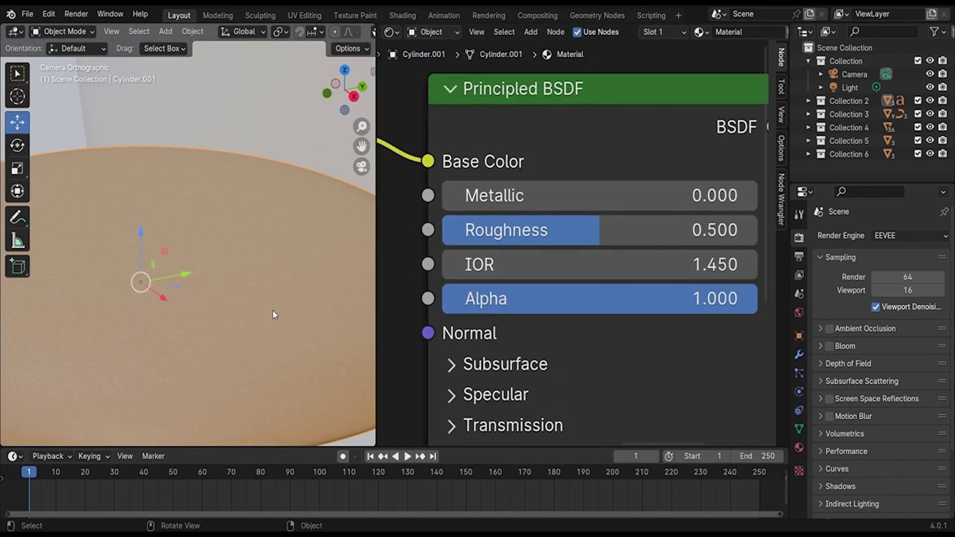
mouse_move(275, 314)
shift+middle_down()
mouse_move(160, 160)
mouse_move(232, 220)
shift+middle_up()
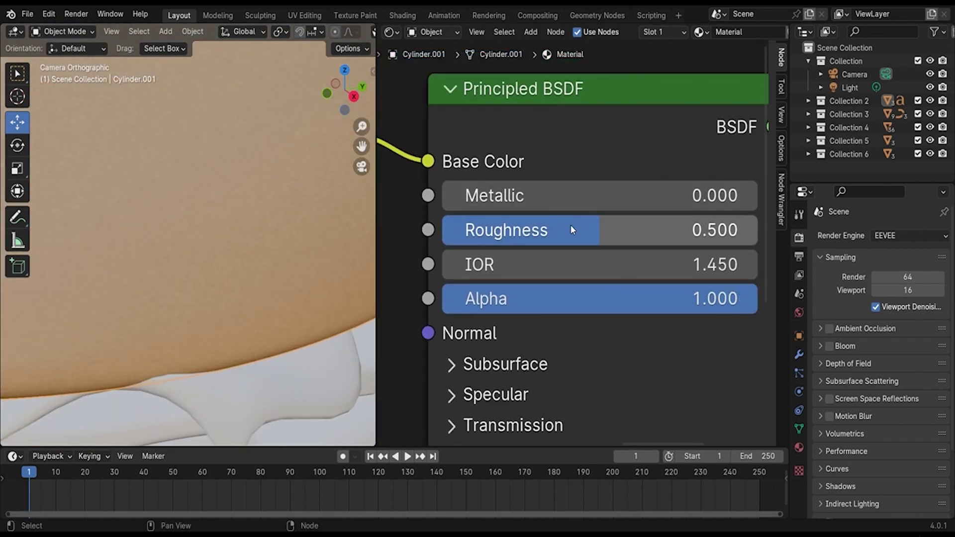
drag(570, 230, 751, 229)
mouse_move(277, 209)
shift+middle_down()
mouse_move(277, 277)
mouse_move(364, 263)
shift+middle_up()
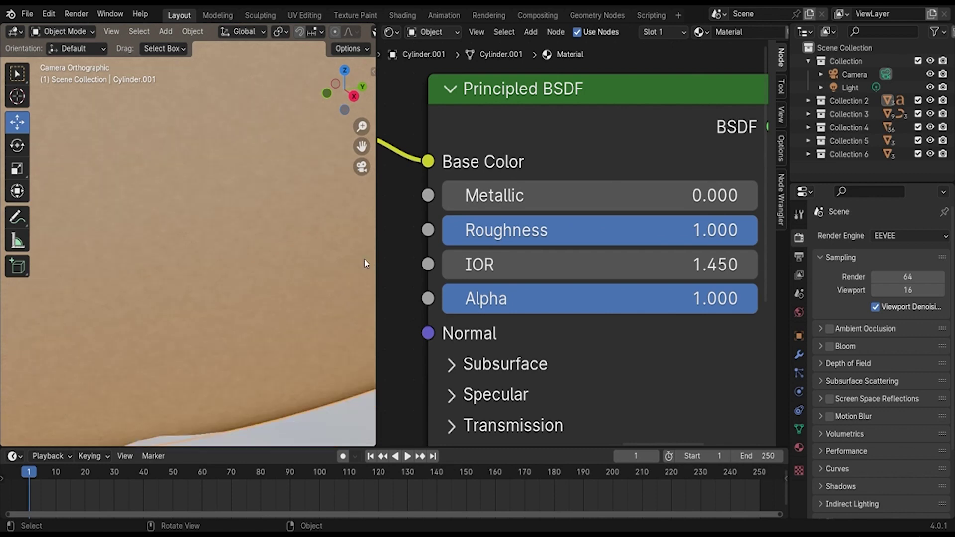
mouse_move(482, 279)
mouse_down()
mouse_move(647, 278)
mouse_move(448, 279)
mouse_up()
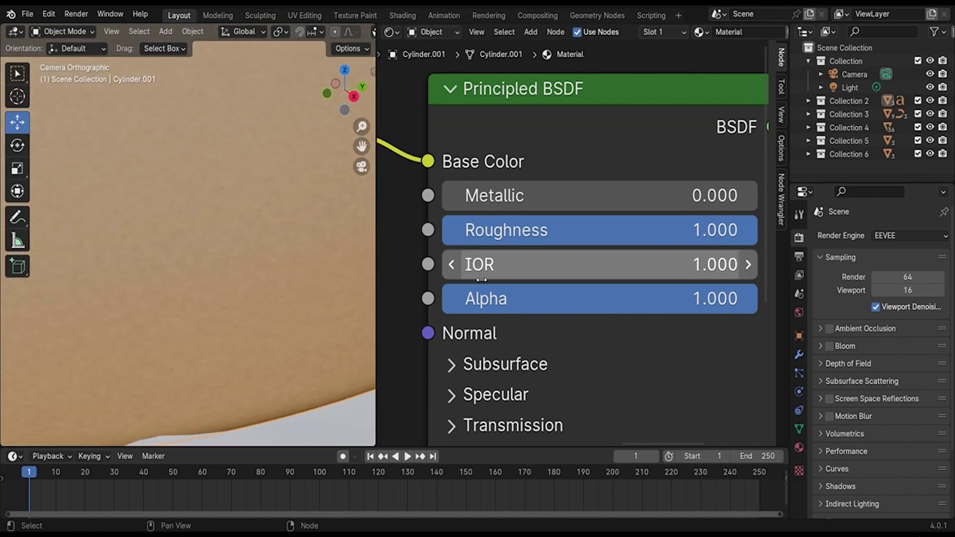
Step: Leave the camera view and select the lower bun cylinder
scroll(498, 329, down, 2)
scroll(509, 330, down, 2)
scroll(448, 319, down, 2)
scroll(243, 314, down, 3)
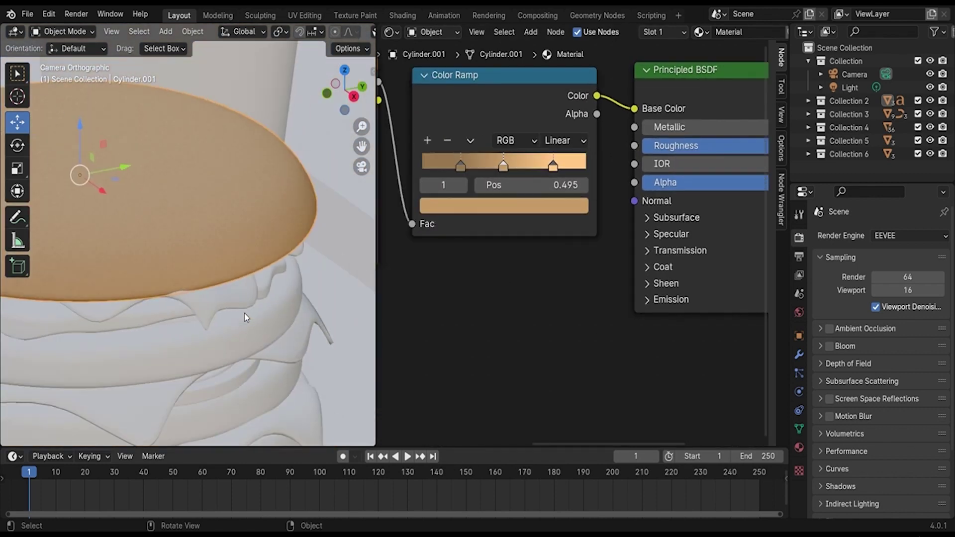
middle_drag(244, 312, 292, 304)
scroll(239, 291, up, 3)
scroll(241, 285, up, 2)
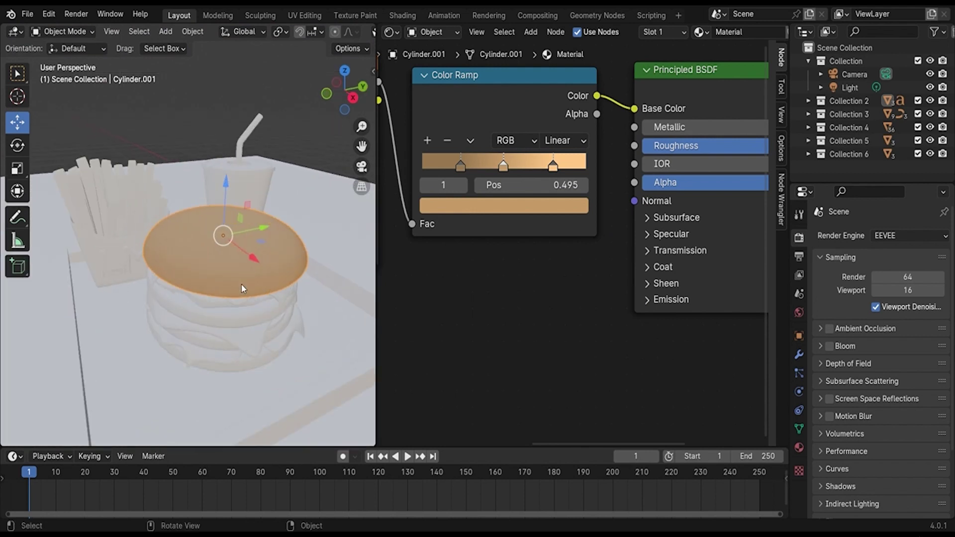
click(249, 366)
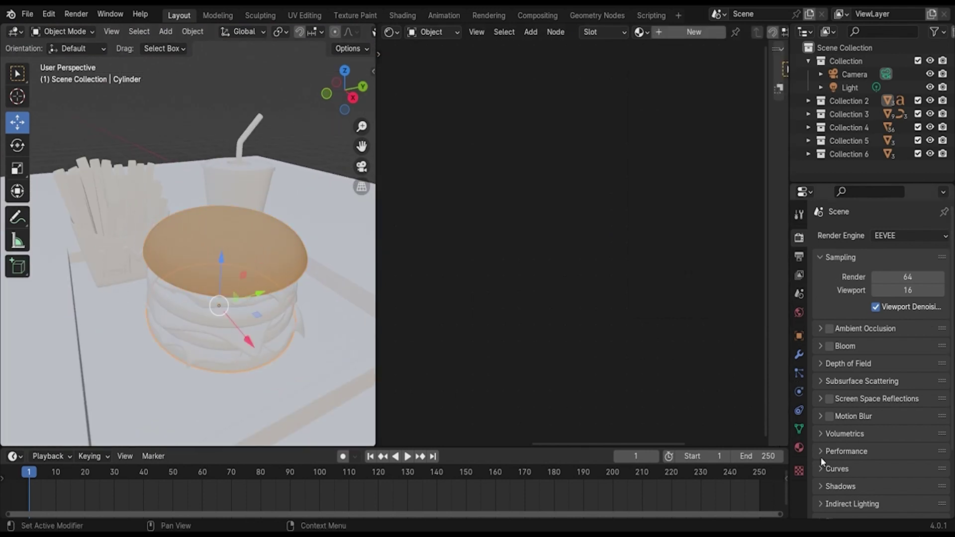
Step: Assign the existing bun material 'Material' to the bottom bun Cylinder
click(799, 448)
click(821, 292)
click(721, 312)
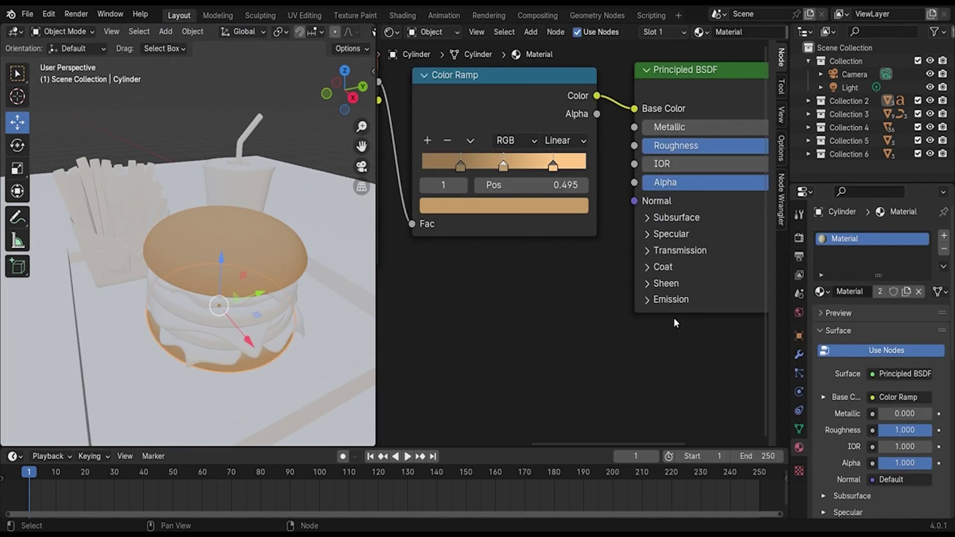
scroll(542, 334, up, 1)
Step: Orbit to the burger's front and select the wavy Plane layer
mouse_move(315, 320)
middle_down()
mouse_move(231, 181)
mouse_move(180, 159)
mouse_move(219, 197)
mouse_move(235, 261)
mouse_move(276, 240)
mouse_move(341, 300)
mouse_move(322, 332)
mouse_move(477, 317)
middle_up()
scroll(476, 317, down, 1)
scroll(538, 277, down, 1)
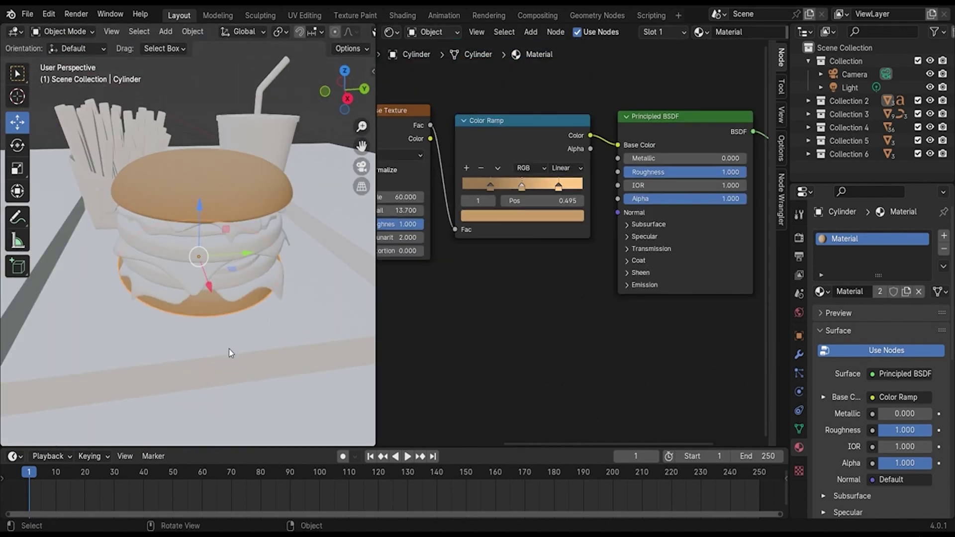
click(262, 291)
Step: Create a new material for the Plane and add a Noise Texture node
click(679, 30)
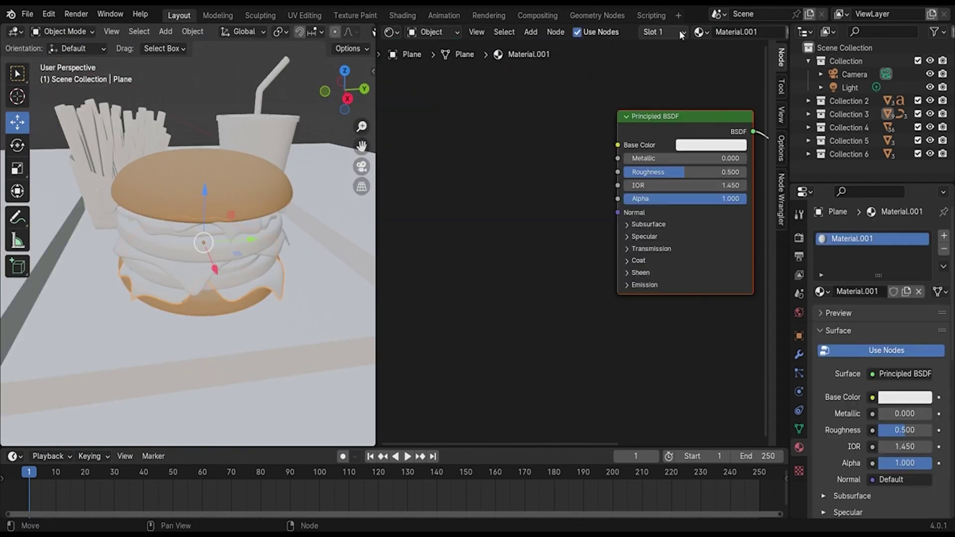
middle_drag(599, 176, 584, 274)
key(shift+a)
click(530, 279)
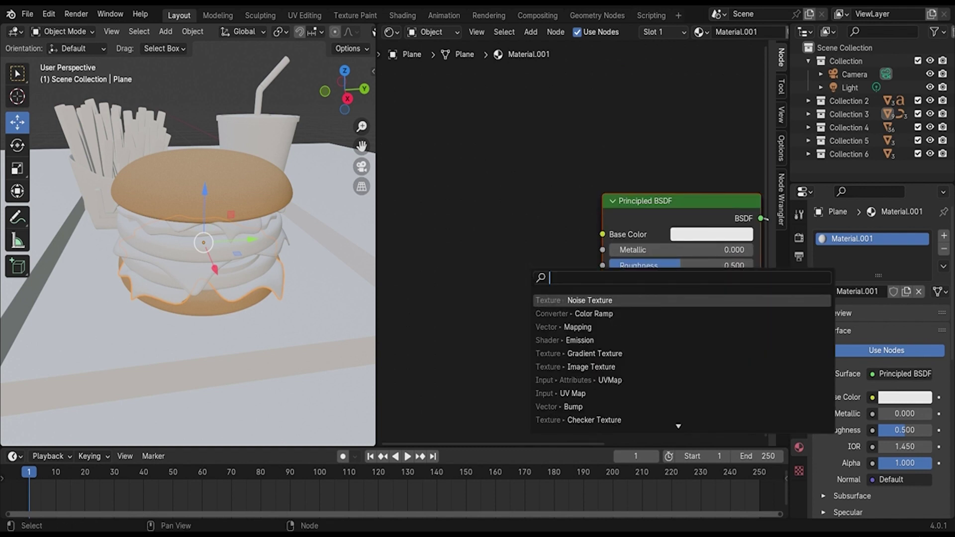
text(noise)
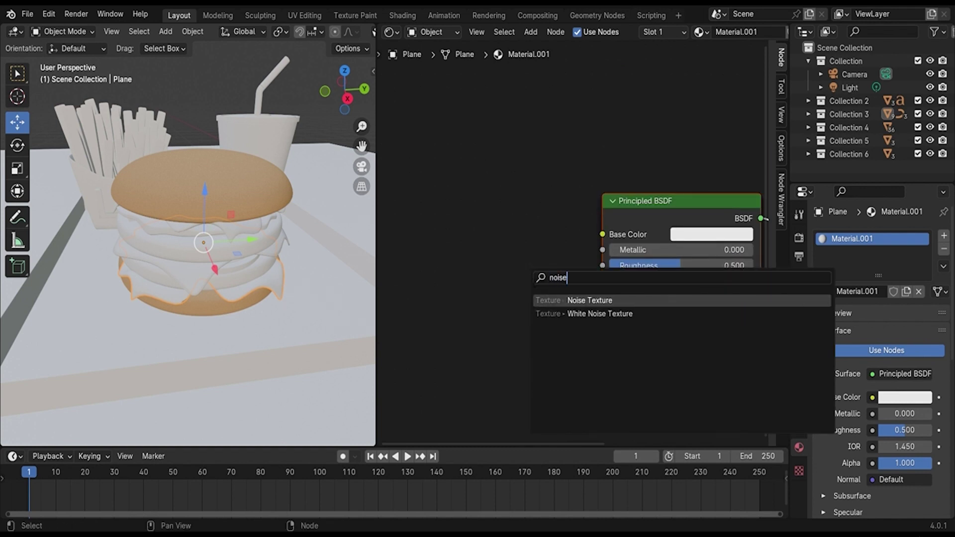
key(Return)
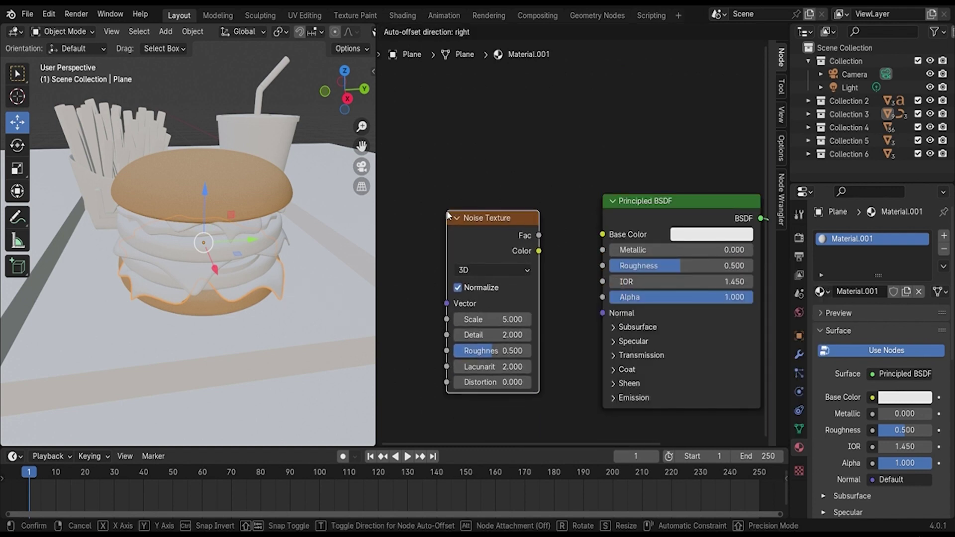
click(508, 235)
Step: Add a Color Ramp, linking Noise Color to its Fac and its Color to Base Color
key(shift+a)
click(508, 234)
text(co)
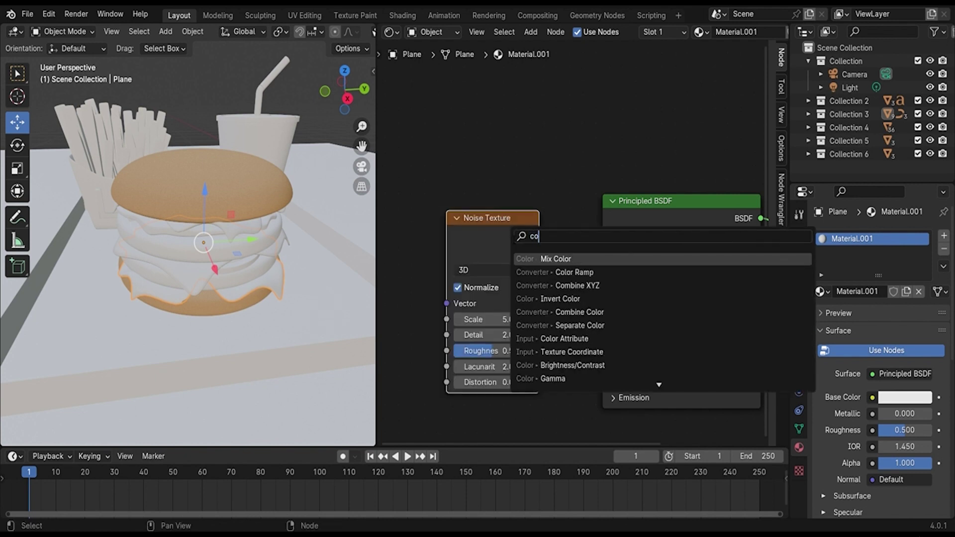
text(l)
key(Down)
key(Return)
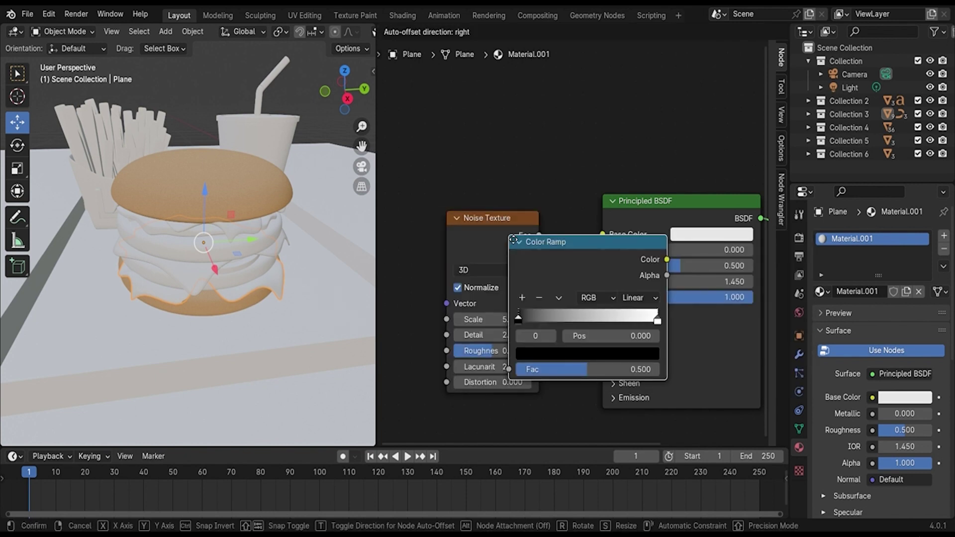
click(488, 222)
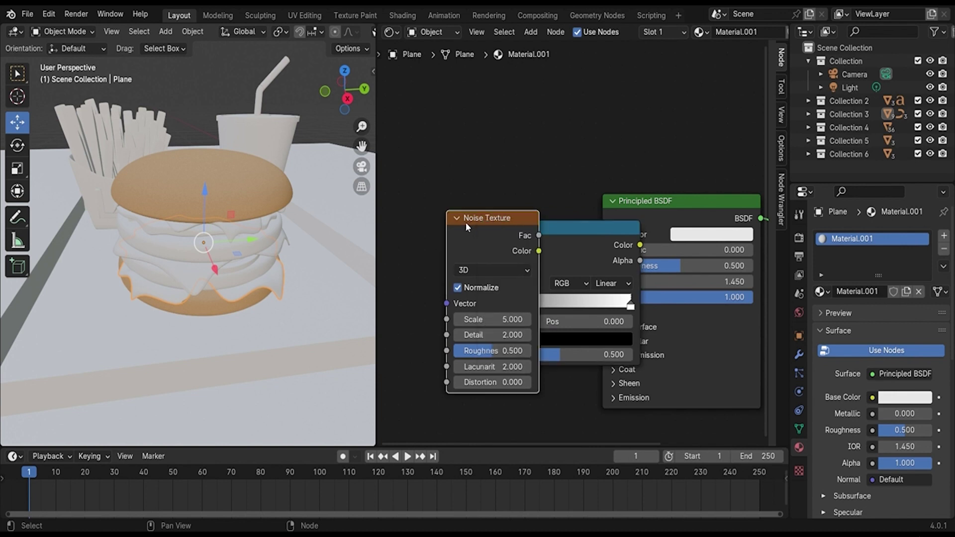
drag(551, 254, 565, 233)
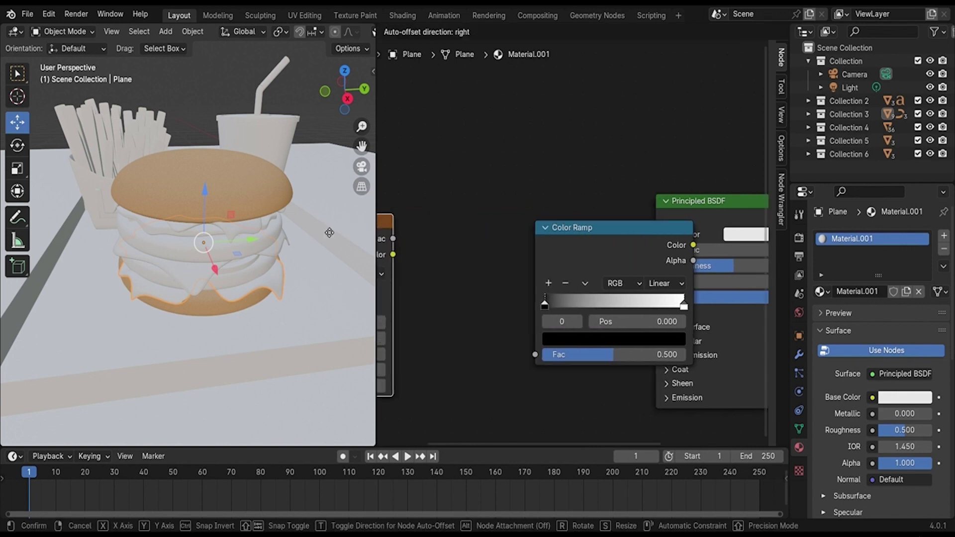
click(579, 235)
drag(669, 221, 694, 234)
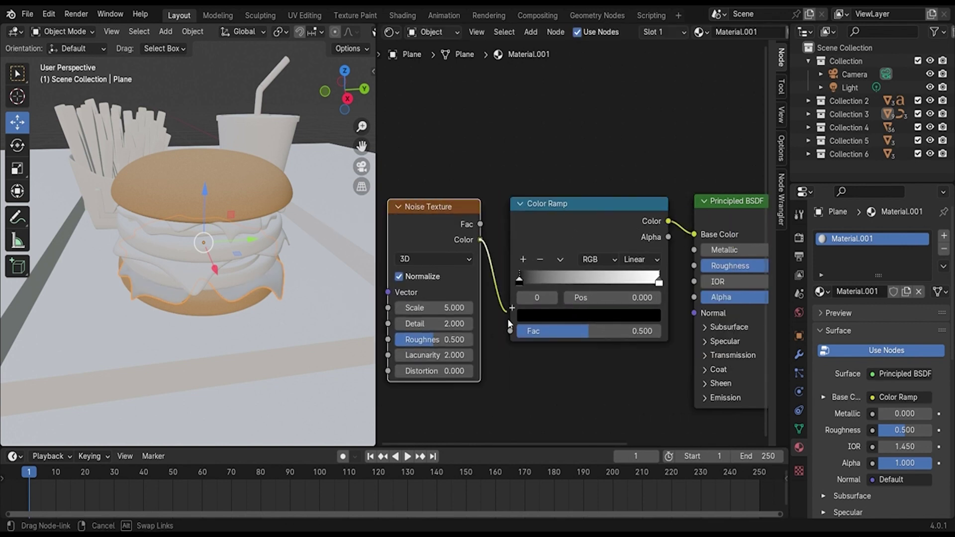
drag(480, 240, 510, 331)
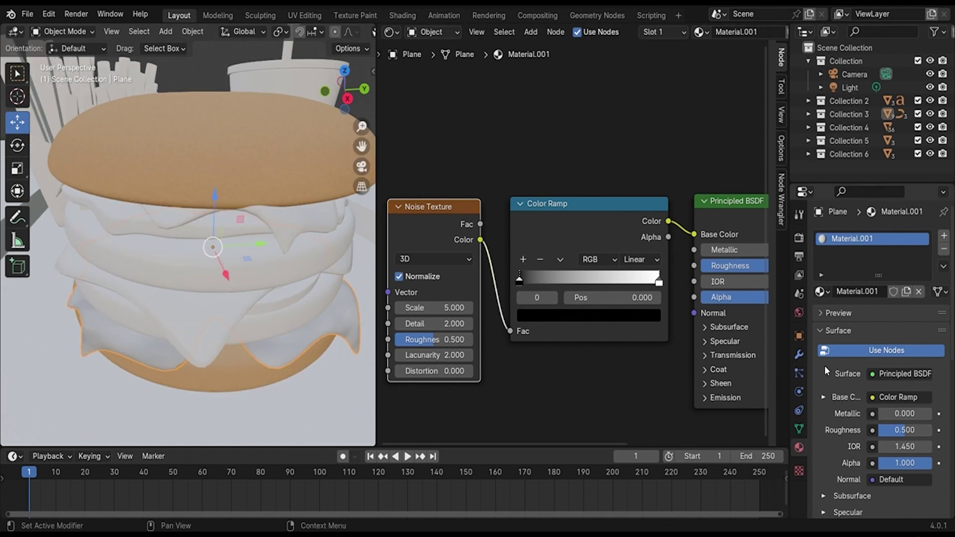
Step: Spread the ramp's dark part and turn its black stop into a dark green
click(841, 313)
scroll(623, 324, up, 2)
scroll(560, 309, up, 1)
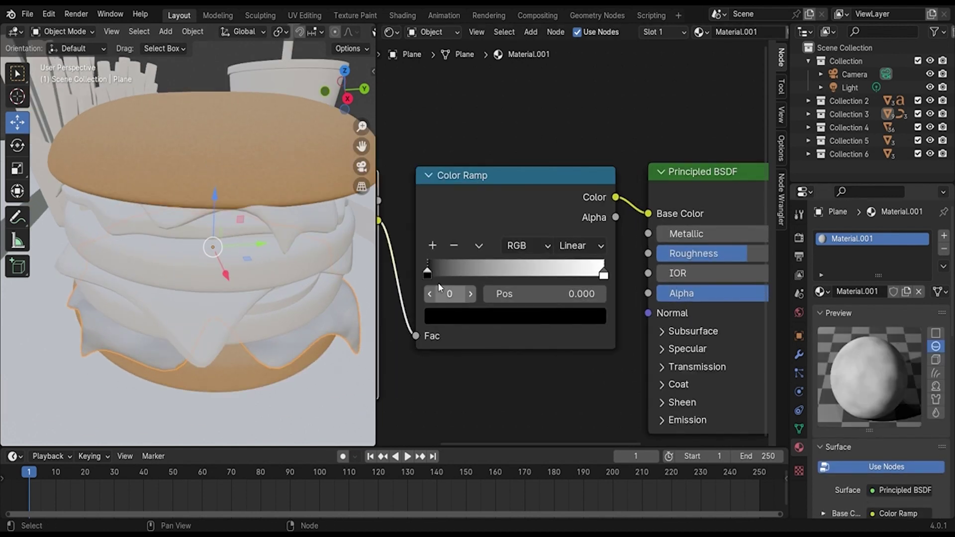
drag(427, 272, 493, 274)
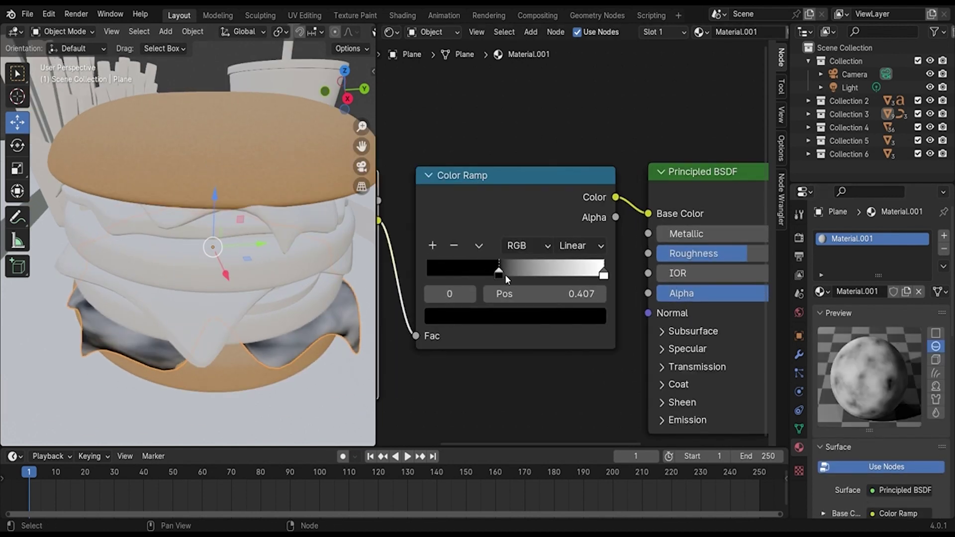
click(500, 312)
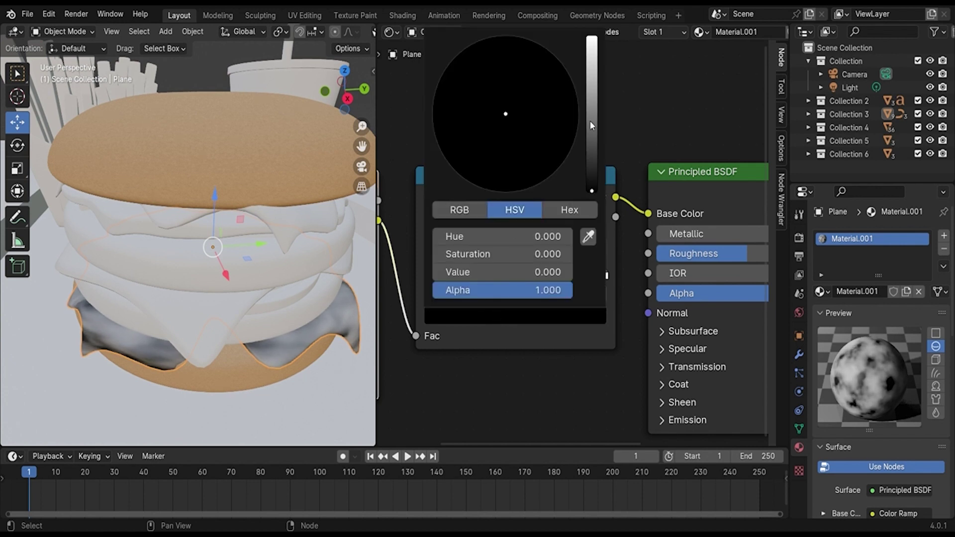
drag(592, 191, 592, 37)
drag(505, 125, 451, 61)
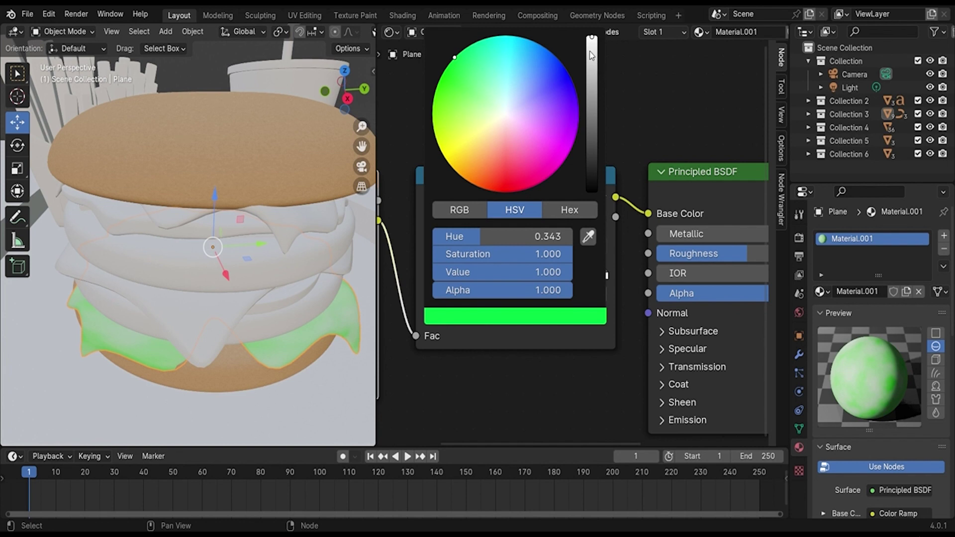
drag(592, 37, 592, 108)
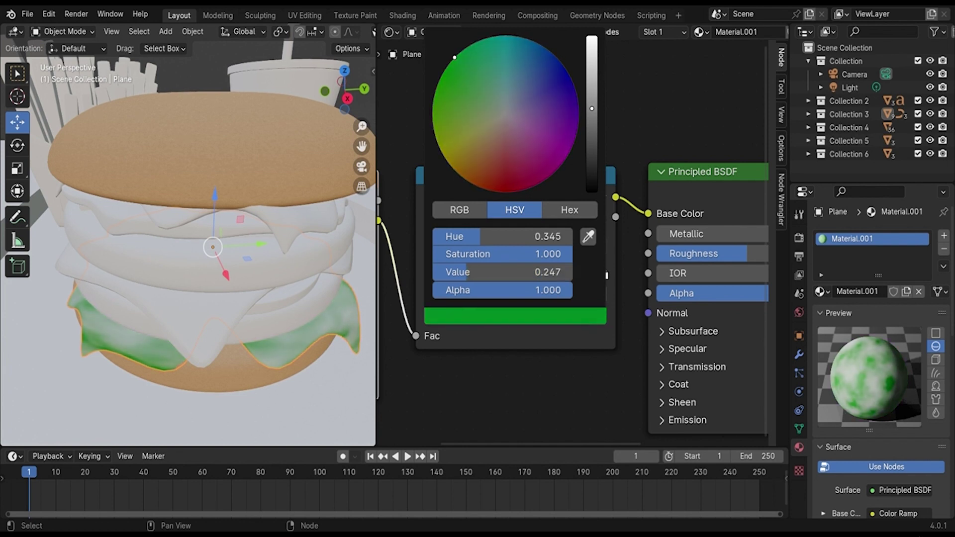
drag(451, 64, 450, 83)
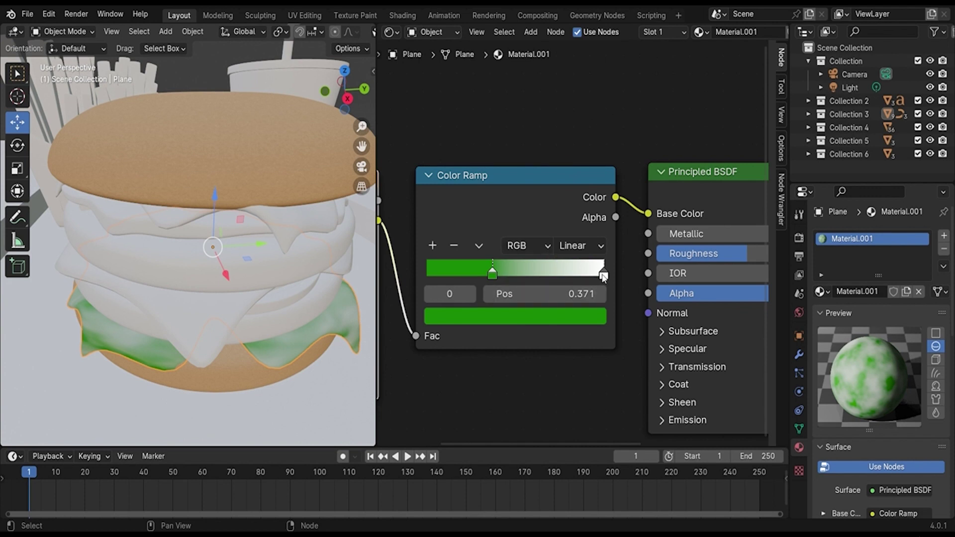
Step: Copy the dark green onto the white stop, brighten it, and move it to about 0.6
click(603, 275)
click(592, 316)
click(586, 239)
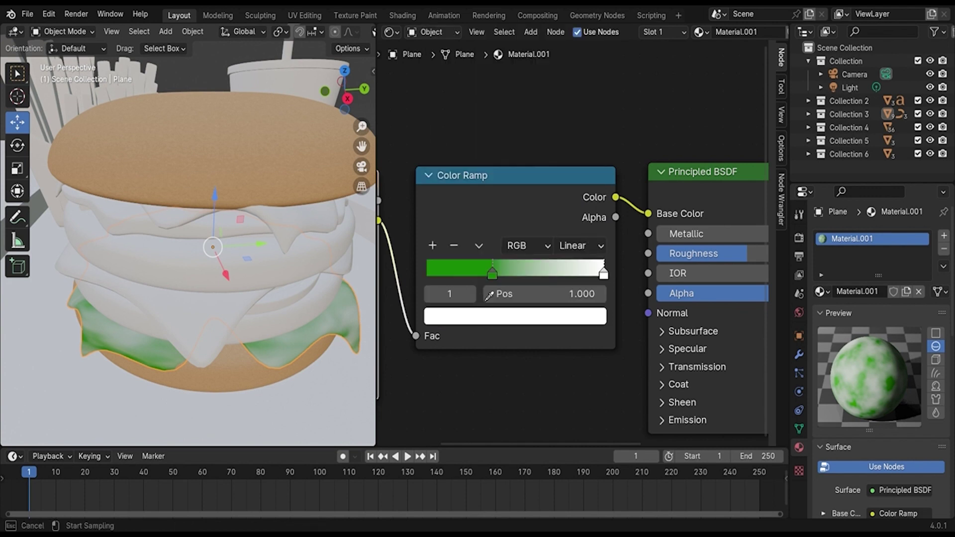
click(495, 282)
click(567, 313)
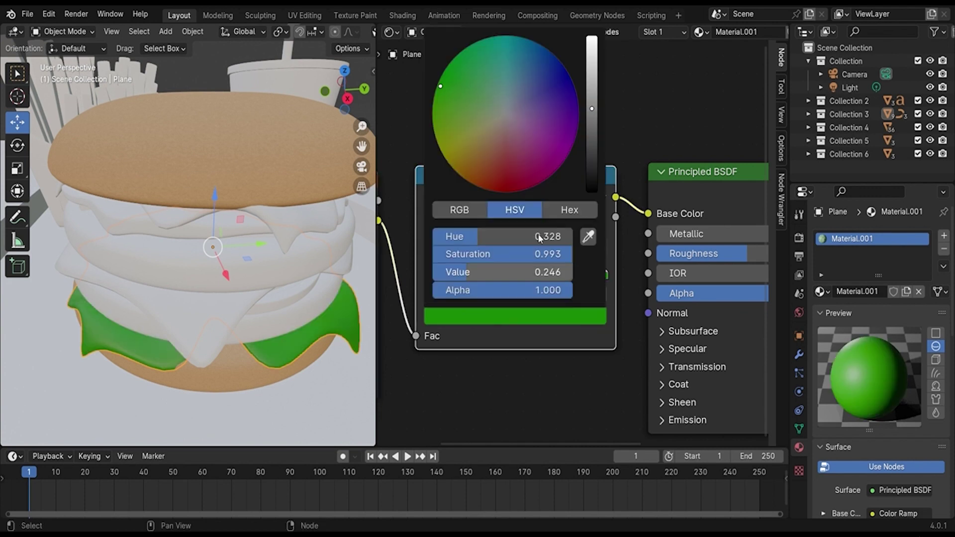
drag(592, 109, 592, 37)
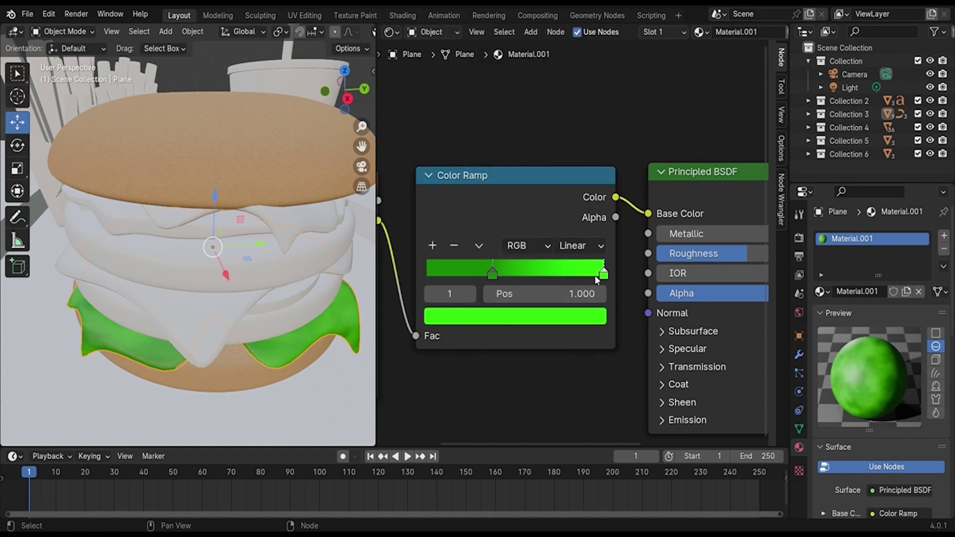
mouse_move(603, 275)
mouse_down()
mouse_move(442, 273)
mouse_move(461, 274)
mouse_up()
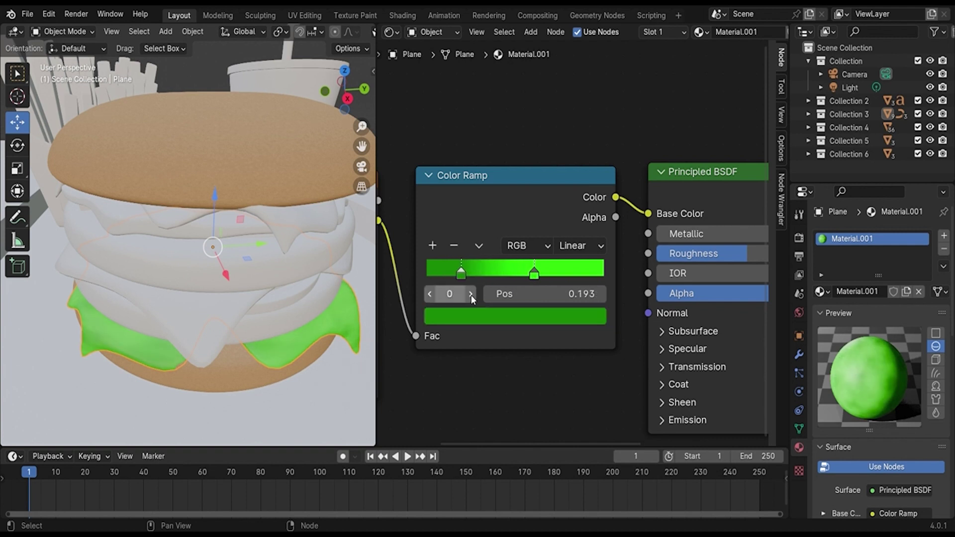
click(508, 317)
mouse_move(596, 115)
mouse_down()
mouse_move(592, 49)
mouse_move(592, 122)
mouse_up()
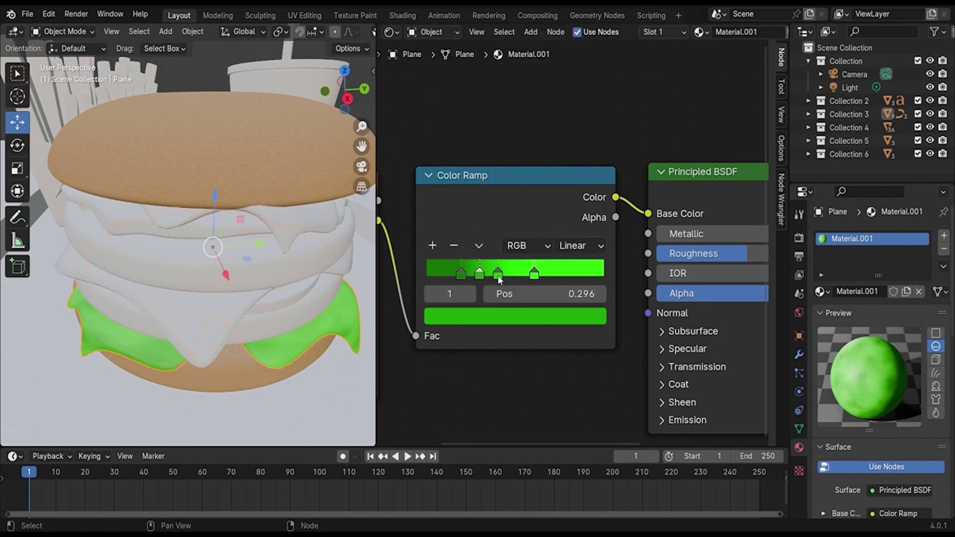
Step: Remove the extra stop, make the far-end stop light green, and set the dark stop near 0.229
click(499, 276)
click(453, 246)
mouse_move(481, 274)
mouse_down()
mouse_move(533, 272)
mouse_move(616, 291)
mouse_up()
click(602, 324)
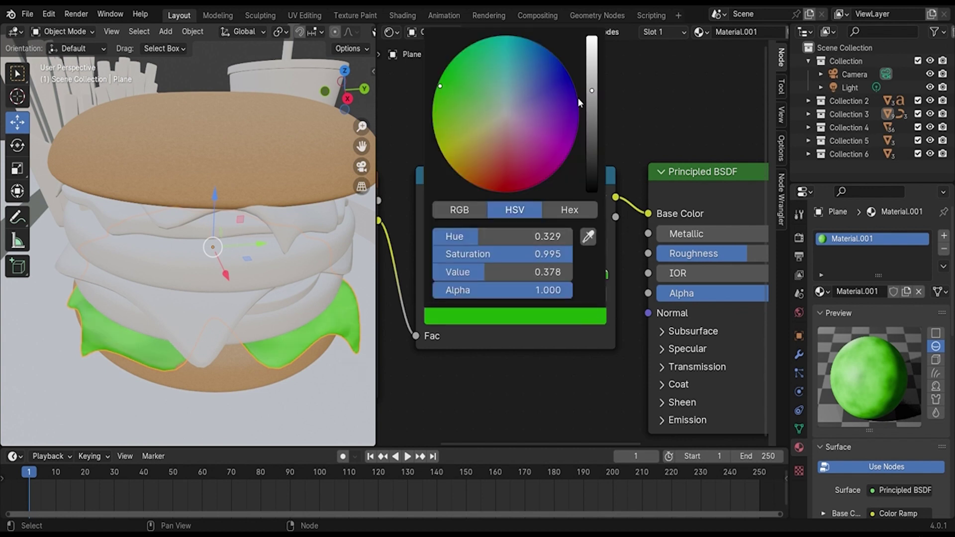
drag(596, 93, 592, 37)
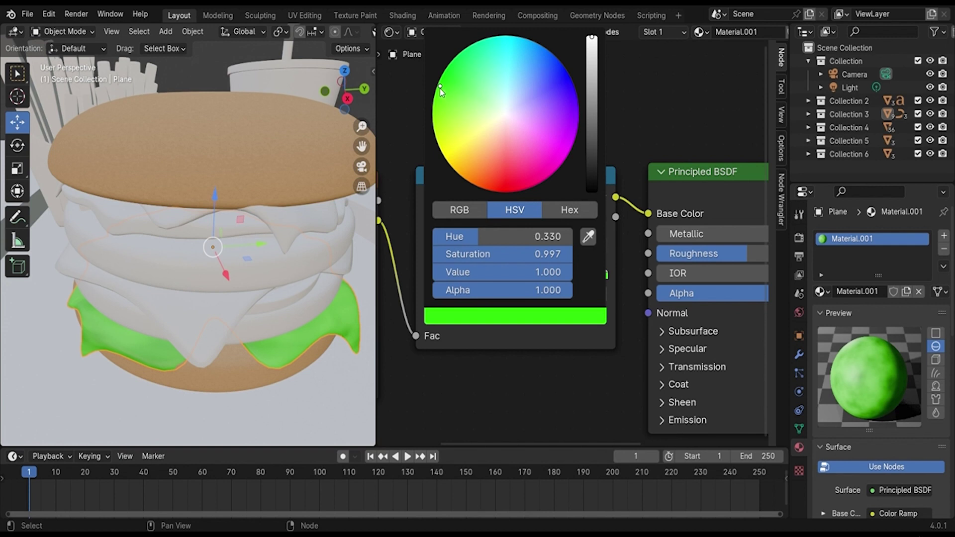
drag(441, 90, 461, 108)
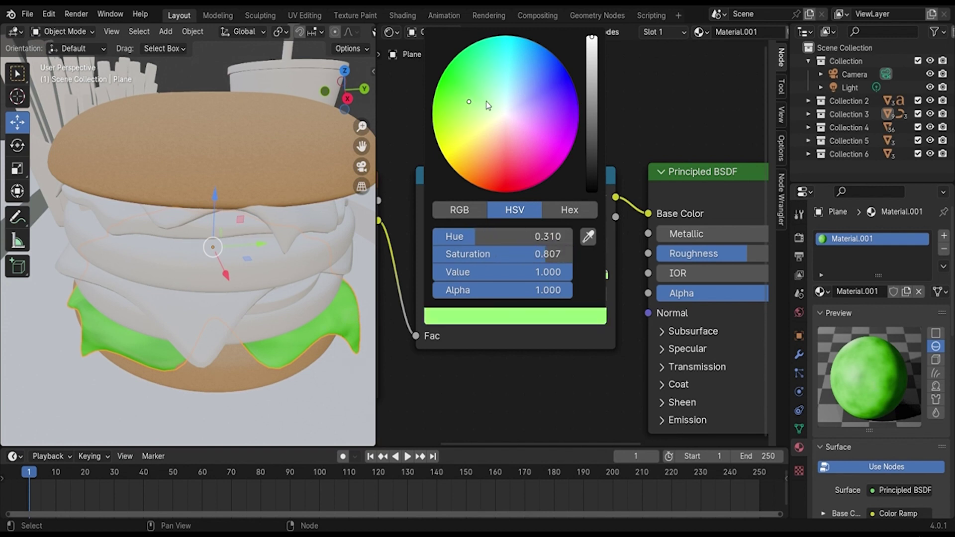
mouse_move(460, 273)
mouse_down()
mouse_move(439, 277)
mouse_move(569, 279)
mouse_up()
click(514, 276)
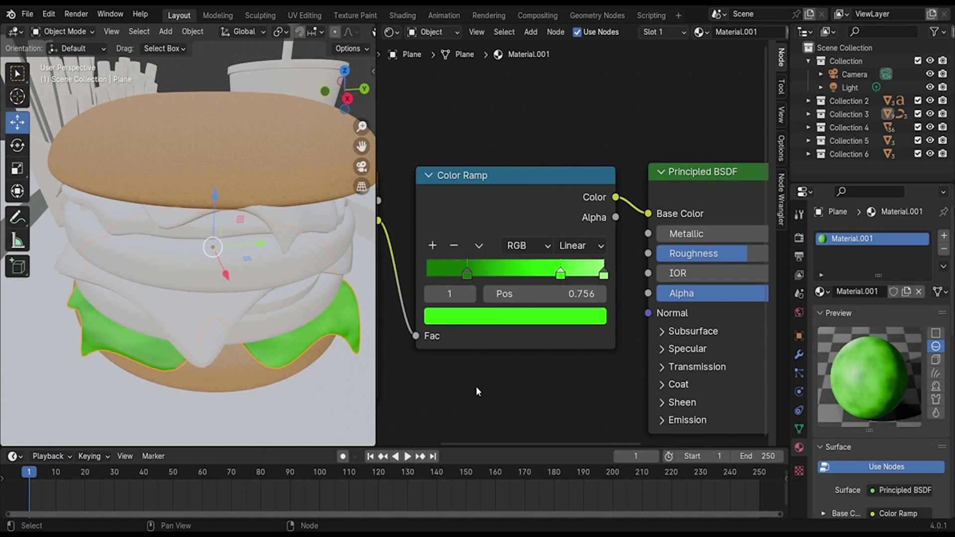
Step: Preview the burger in rendered shading, then return to material preview
middle_drag(215, 366, 273, 330)
scroll(272, 327, up, 5)
key(z)
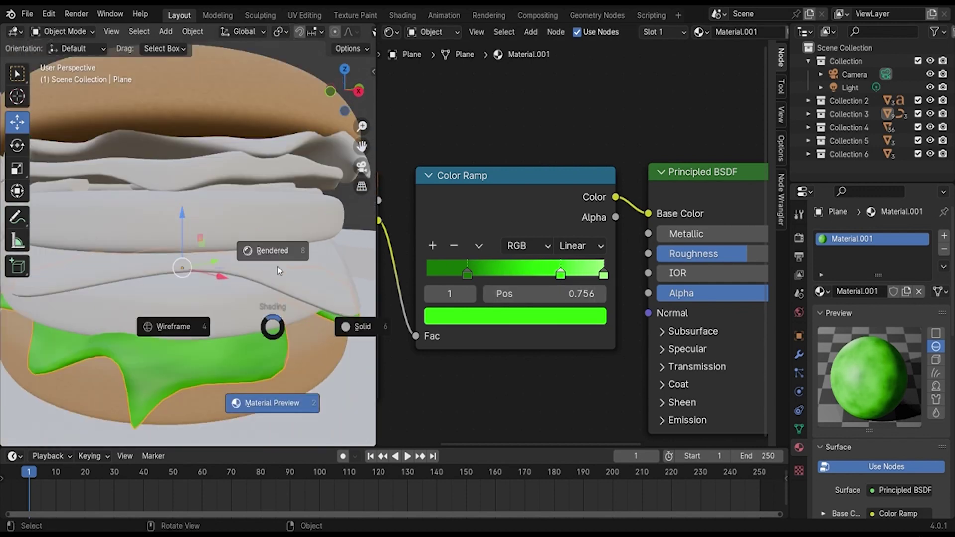
click(278, 261)
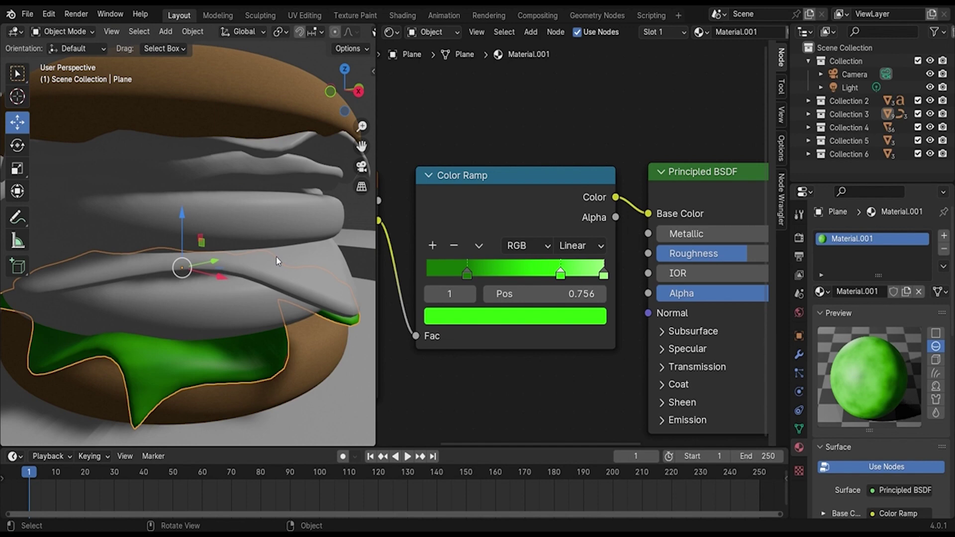
key(z)
click(299, 333)
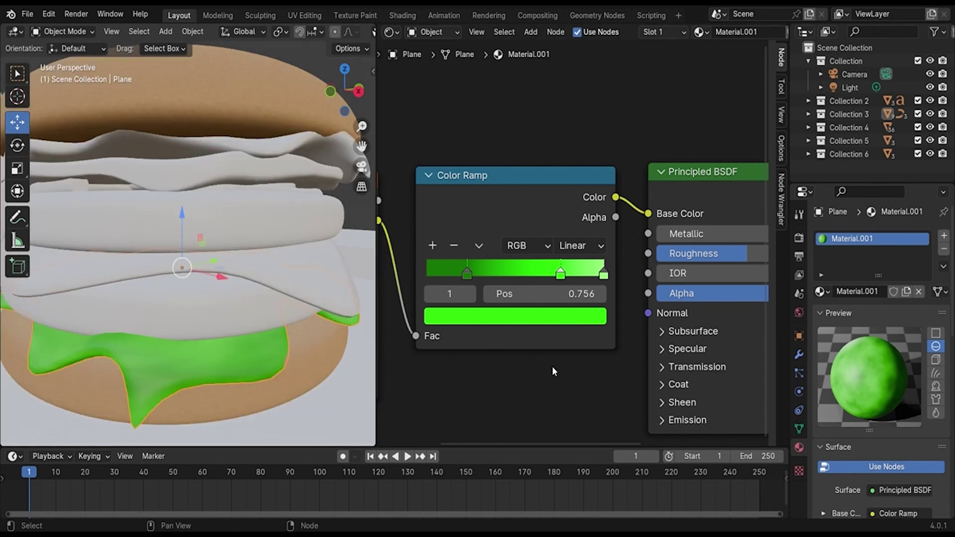
scroll(553, 371, down, 2)
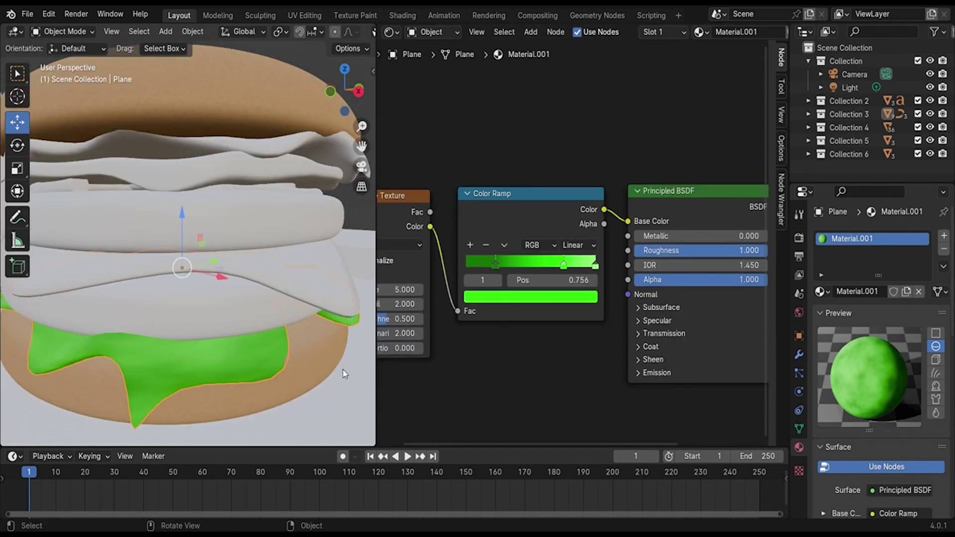
scroll(342, 374, up, 2)
scroll(419, 369, down, 1)
ctrl+scroll(498, 298, up, 3)
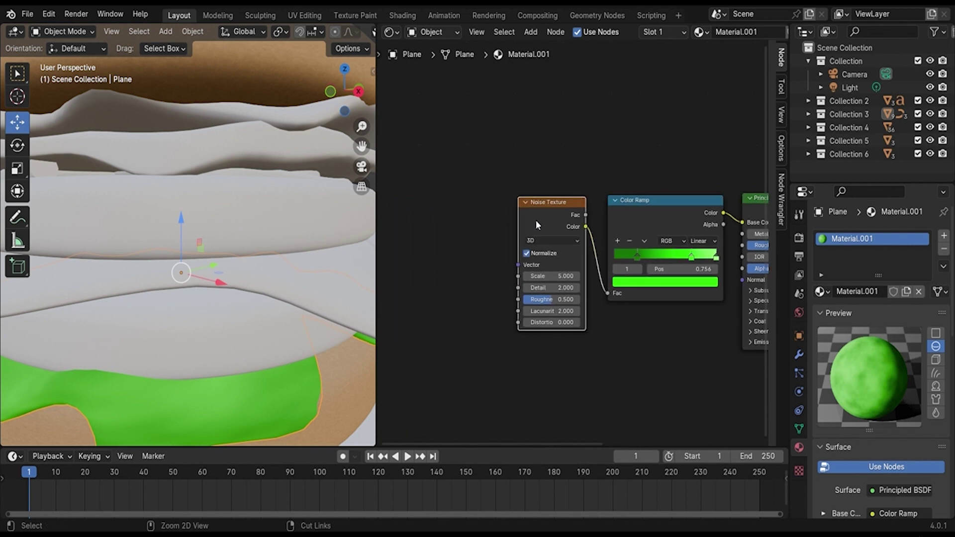
Step: Add texture mapping to the noise with Ctrl+T, save the file, and set noise Scale to 30
key(ctrl+t)
key(ctrl+s)
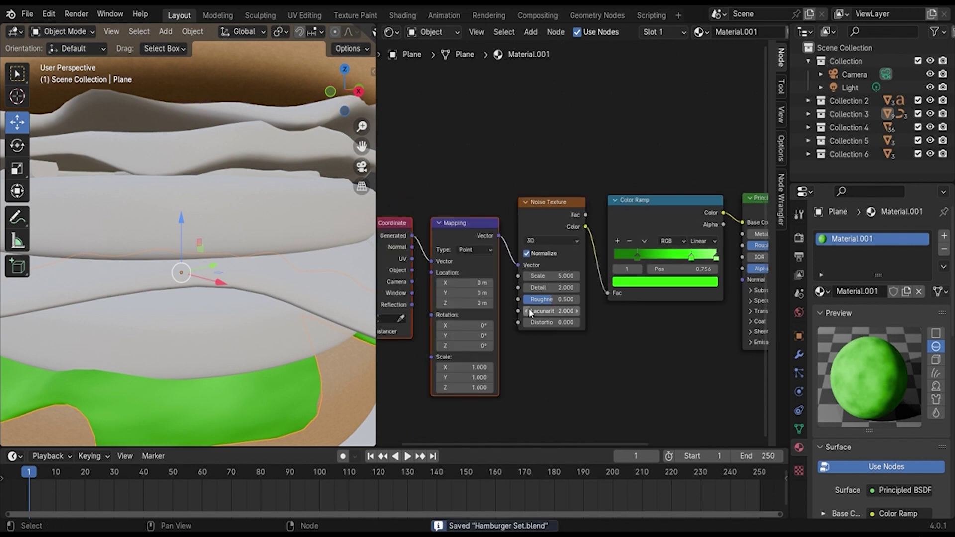
scroll(529, 309, up, 3)
mouse_move(512, 320)
middle_down()
mouse_move(635, 287)
mouse_move(571, 251)
middle_up()
scroll(548, 229, up, 1)
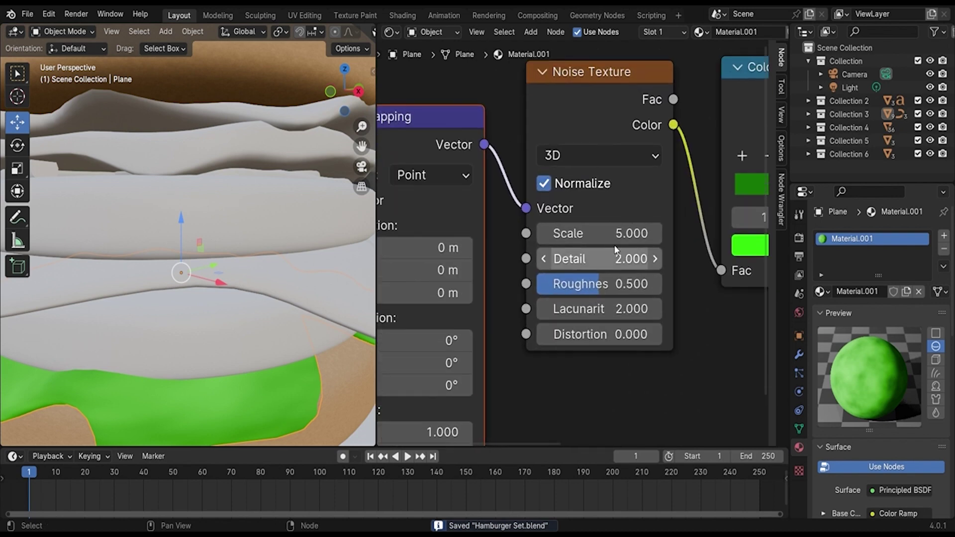
drag(550, 233, 656, 233)
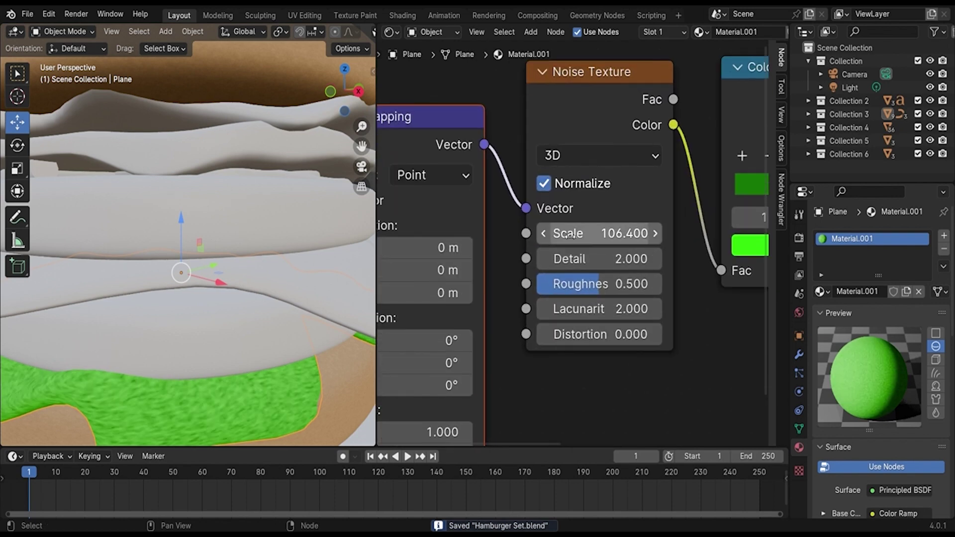
scroll(596, 240, down, 2)
scroll(596, 240, up, 1)
scroll(596, 240, up, 1)
click(596, 234)
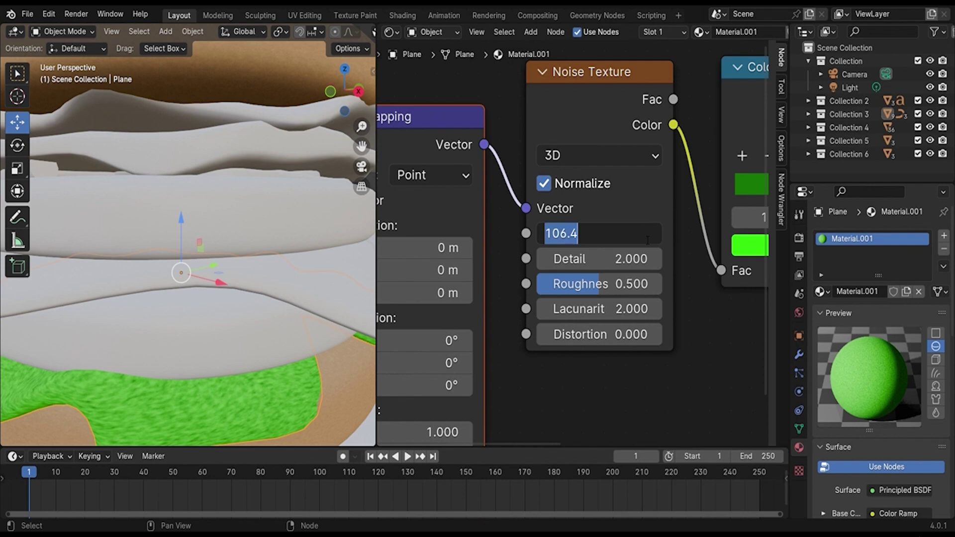
text(30)
key(Return)
Step: Set the noise Detail to 15 and Roughness to 0.8
scroll(252, 340, down, 5)
middle_drag(276, 340, 259, 318)
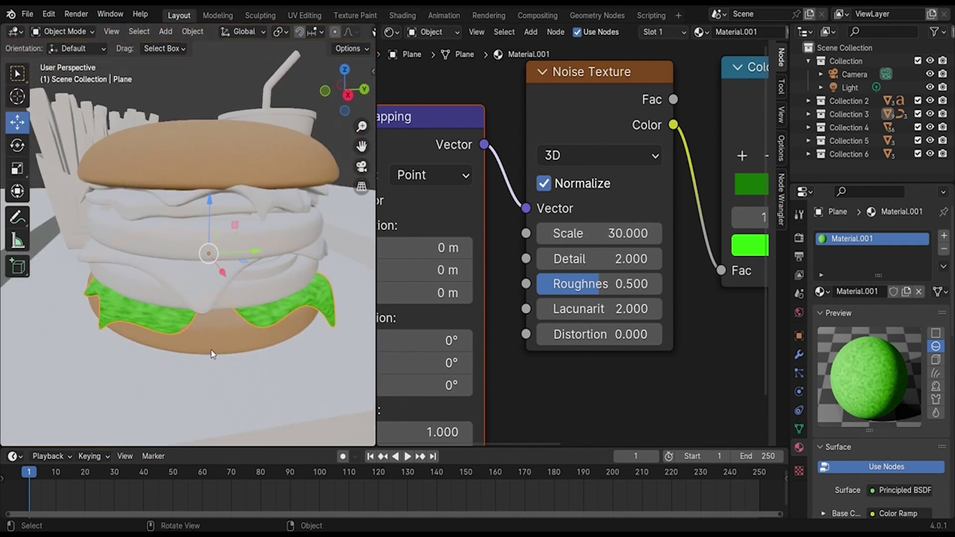
scroll(259, 318, up, 5)
click(586, 259)
text(15)
key(Return)
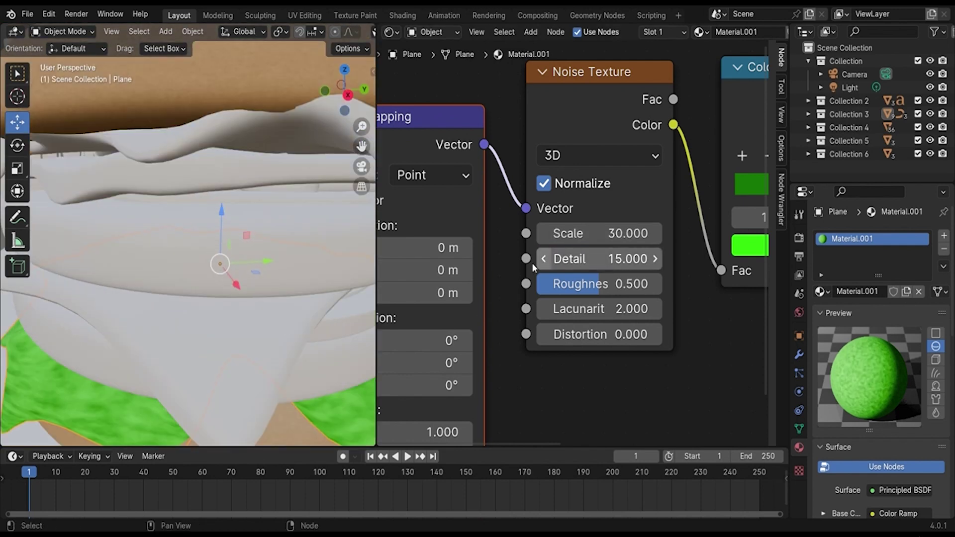
click(632, 283)
text(1)
key(Return)
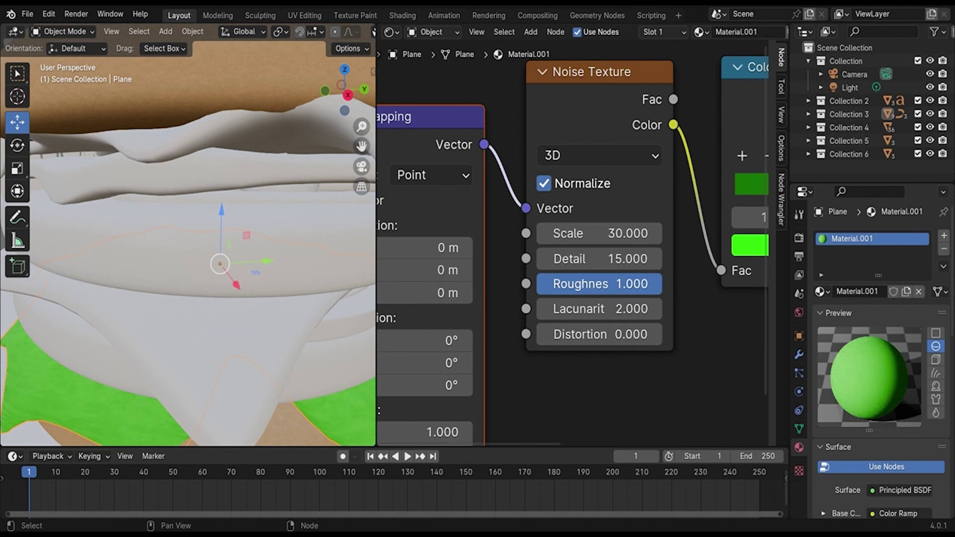
drag(631, 284, 634, 291)
click(634, 294)
text(0.8)
key(Return)
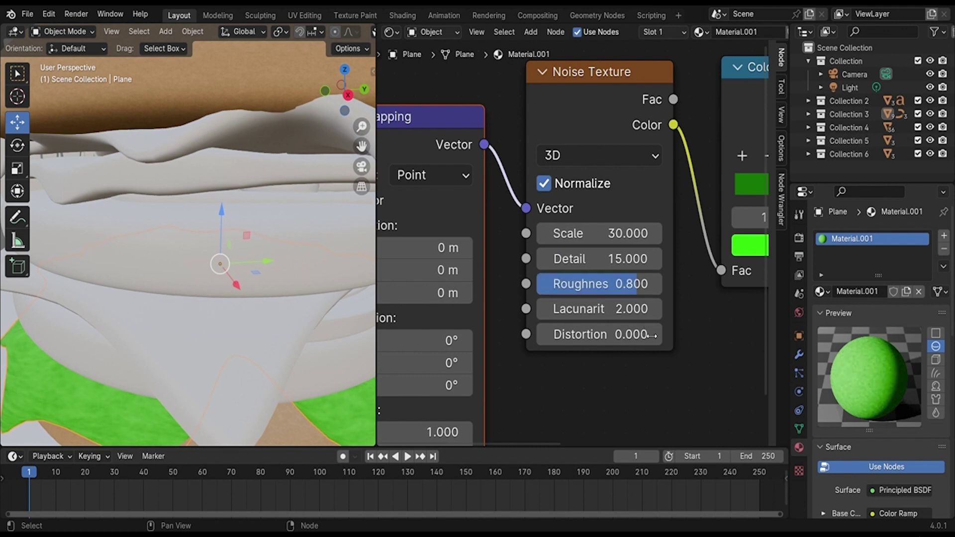
Step: Set the noise Lacunarity to 10 and Distortion to 5
mouse_move(165, 378)
middle_down()
mouse_move(293, 365)
mouse_move(262, 291)
middle_up()
mouse_move(600, 309)
mouse_down()
mouse_move(557, 309)
mouse_move(627, 309)
mouse_up()
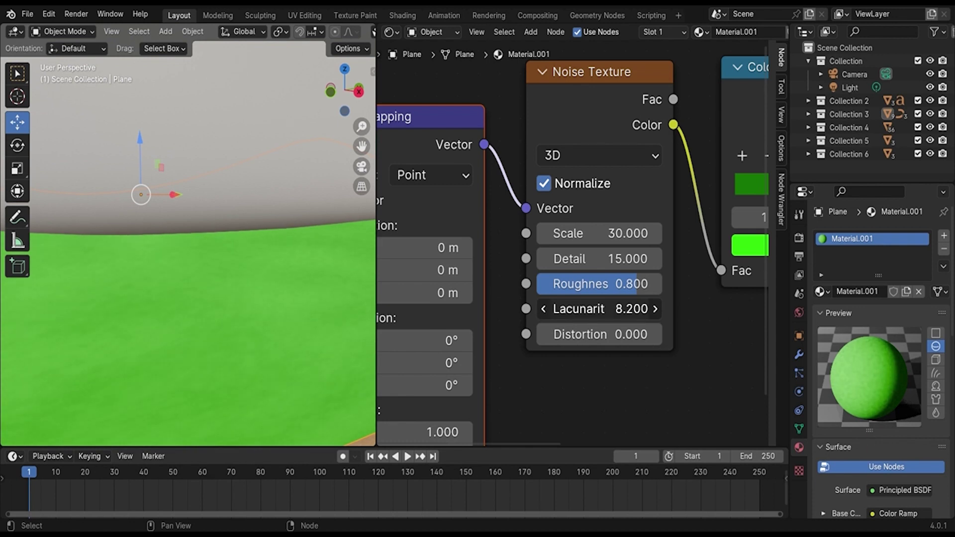
mouse_move(637, 309)
mouse_down()
mouse_move(661, 334)
mouse_move(644, 334)
mouse_up()
click(640, 309)
text(10)
key(Return)
middle_drag(149, 349, 239, 349)
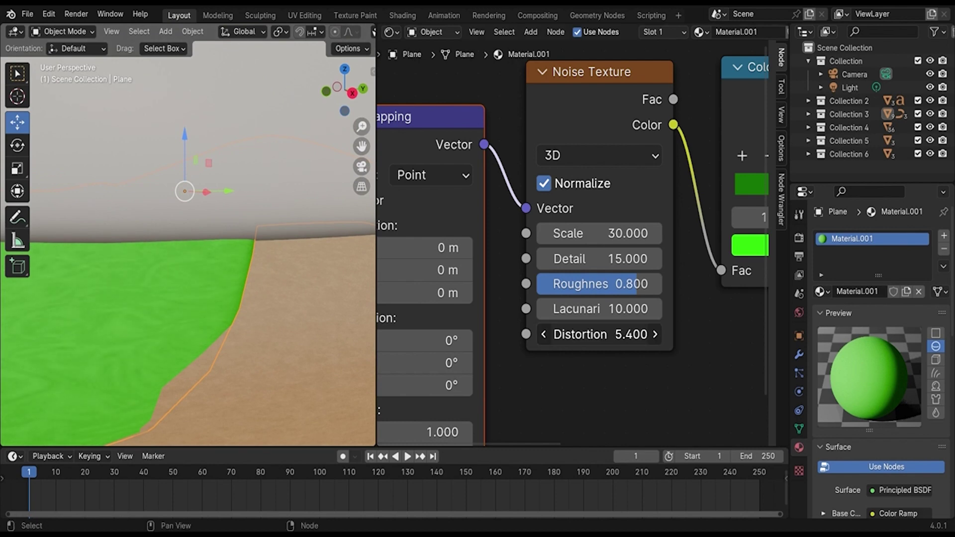
click(610, 335)
text(5.)
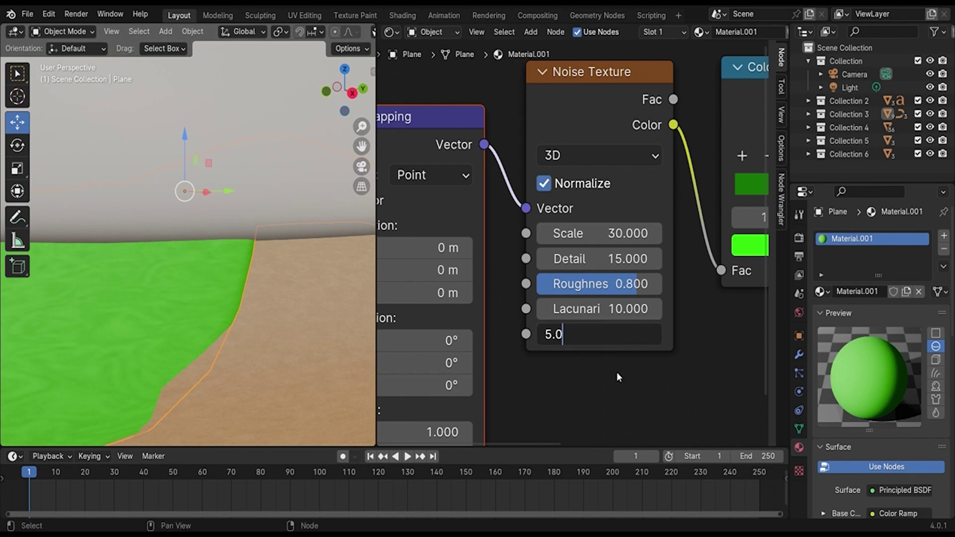
key(Return)
scroll(615, 392, down, 2)
scroll(508, 339, down, 2)
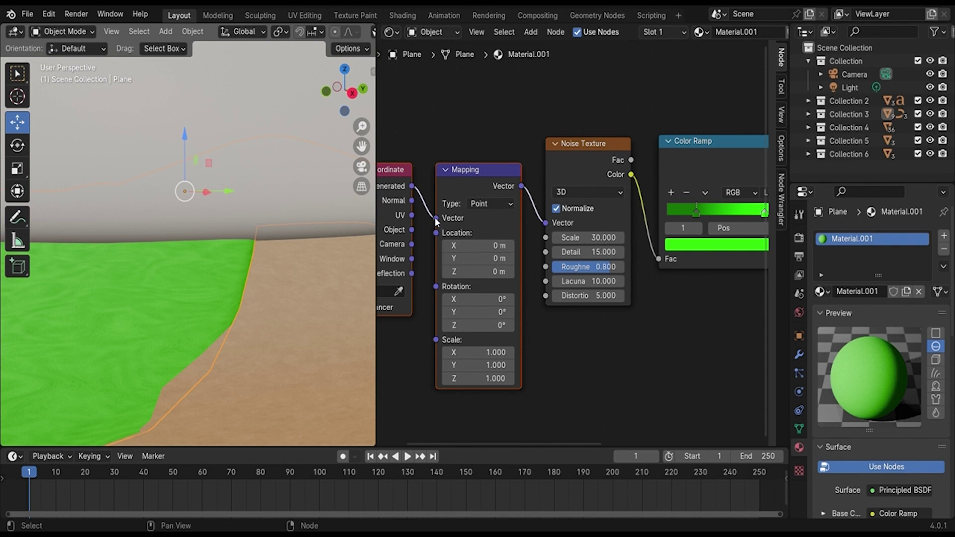
Step: Feed Object coordinates into the Mapping Vector and raise noise Distortion to 25
mouse_move(436, 220)
mouse_down()
mouse_move(417, 205)
mouse_move(440, 219)
mouse_up()
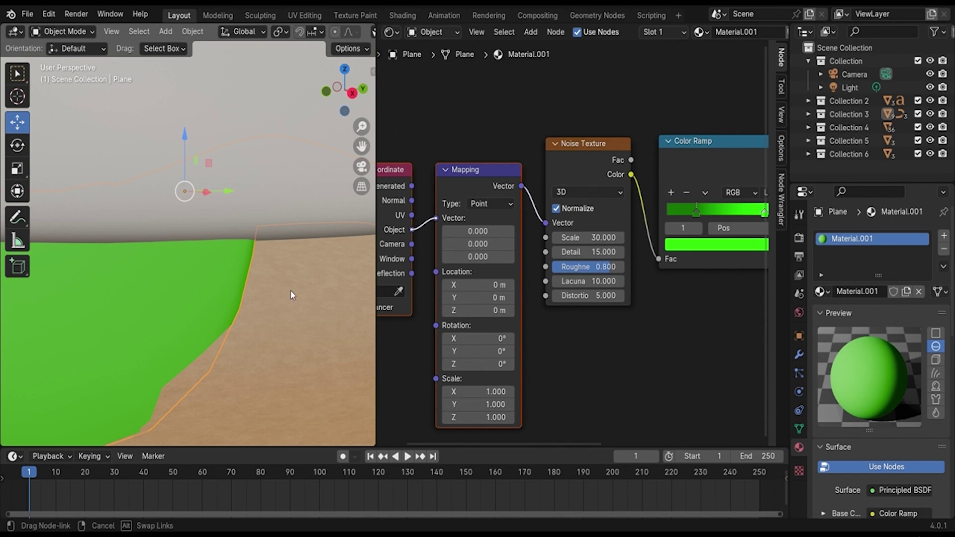
drag(436, 218, 436, 218)
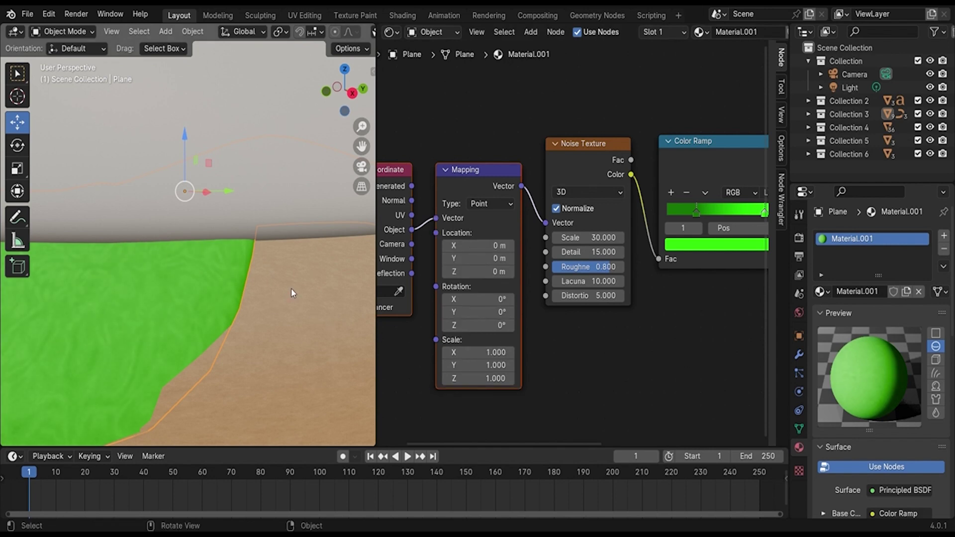
middle_drag(291, 293, 314, 299)
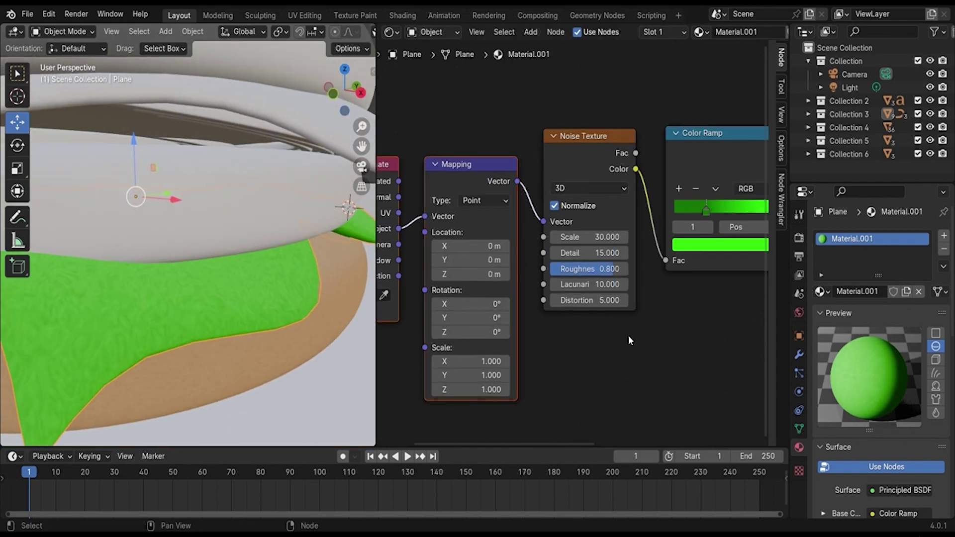
scroll(628, 335, up, 3)
drag(597, 327, 627, 328)
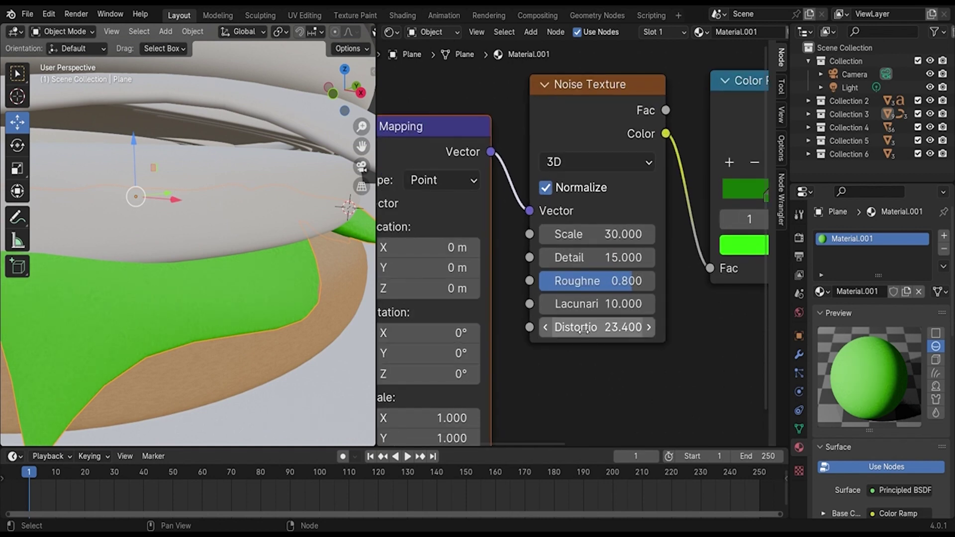
click(596, 334)
text(25)
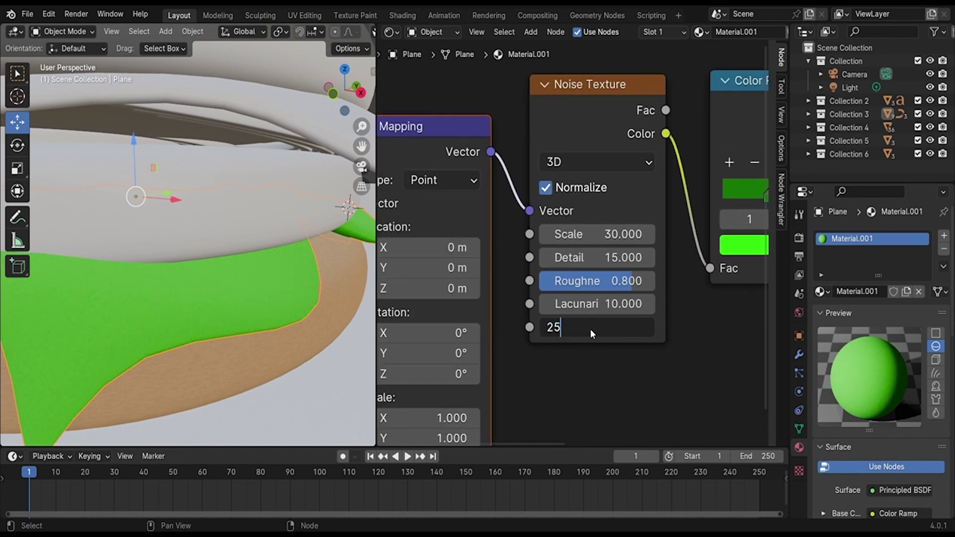
key(Return)
scroll(658, 406, down, 2)
scroll(184, 381, down, 5)
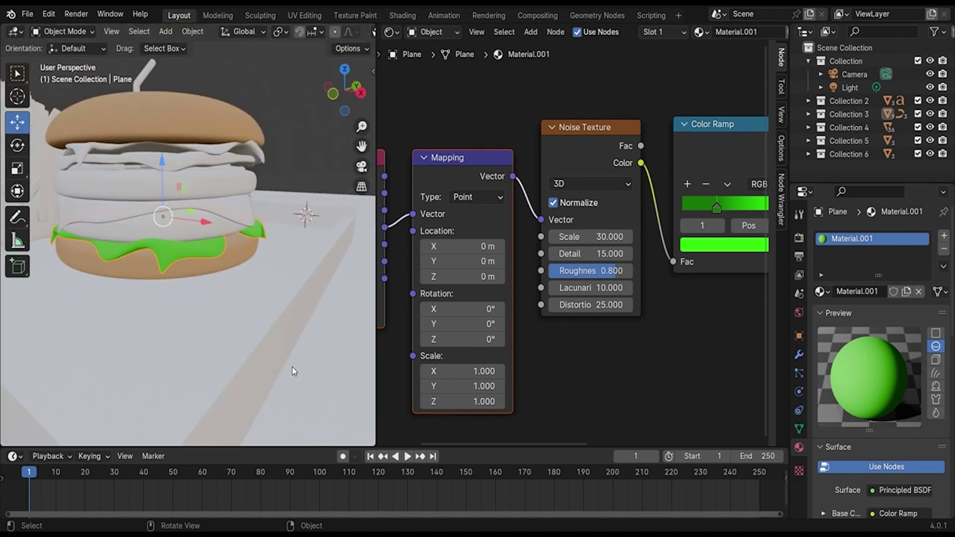
Step: Orbit around the burger and select the upper lettuce sheet
middle_drag(291, 367, 160, 375)
scroll(250, 314, up, 6)
mouse_move(249, 314)
middle_down()
mouse_move(124, 293)
mouse_move(257, 323)
middle_up()
scroll(142, 305, down, 3)
scroll(258, 323, up, 2)
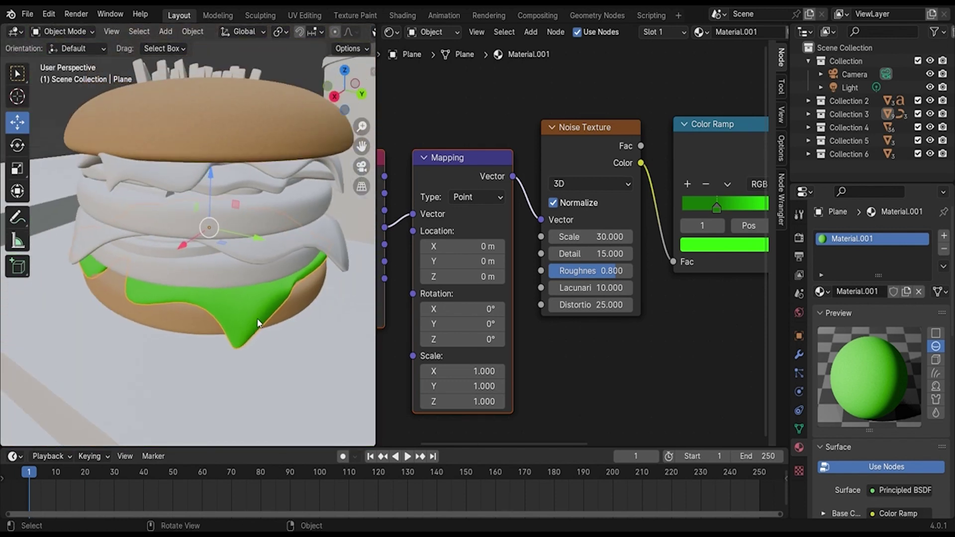
click(198, 178)
Step: Give the upper lettuce the existing green lettuce material and save the file
click(820, 292)
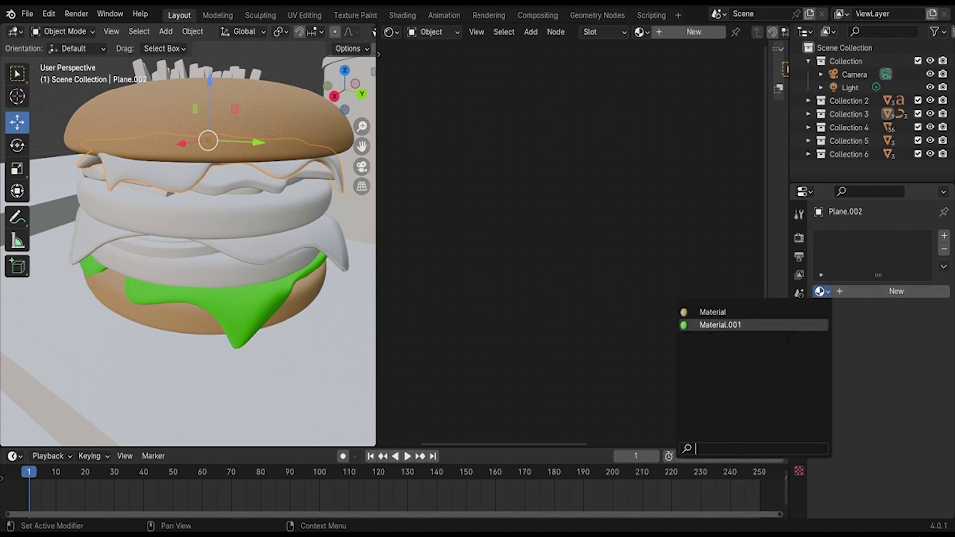
click(720, 325)
mouse_move(325, 333)
middle_down()
mouse_move(290, 291)
mouse_move(303, 289)
middle_up()
key(ctrl+s)
Step: Preview the burger in rendered shading, orbiting to see the cup behind it
scroll(291, 291, down, 3)
key(z)
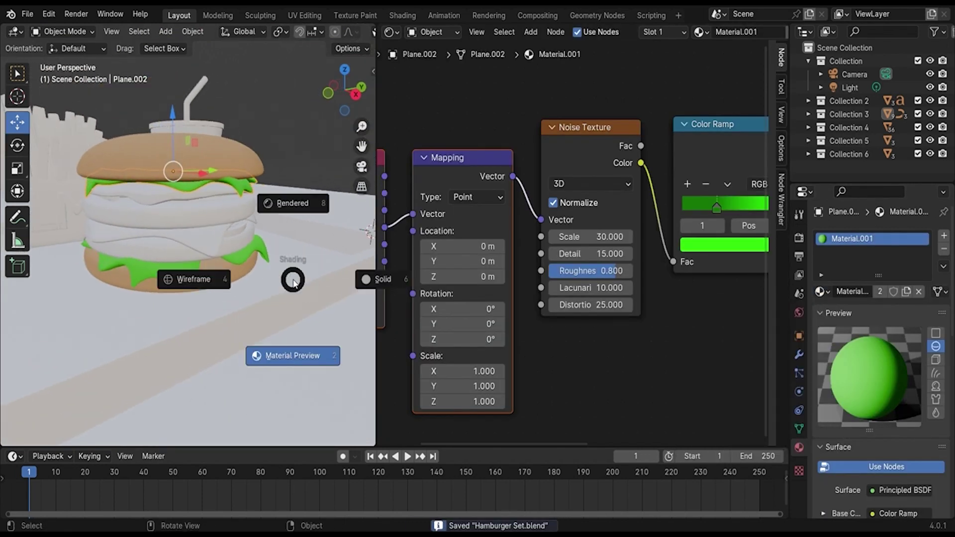
click(284, 200)
scroll(282, 209, up, 5)
scroll(286, 223, down, 2)
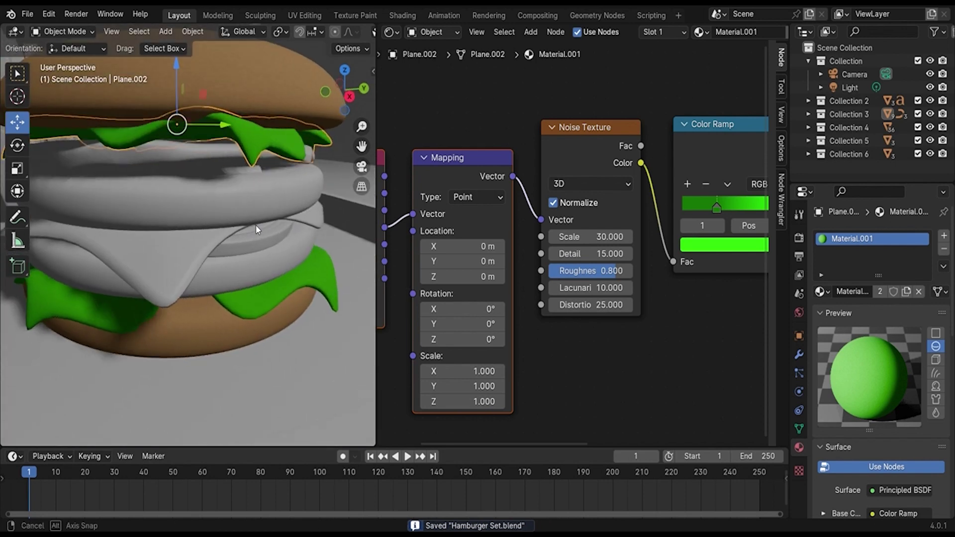
mouse_move(287, 223)
middle_down()
mouse_move(286, 263)
mouse_move(216, 241)
middle_up()
scroll(216, 240, up, 3)
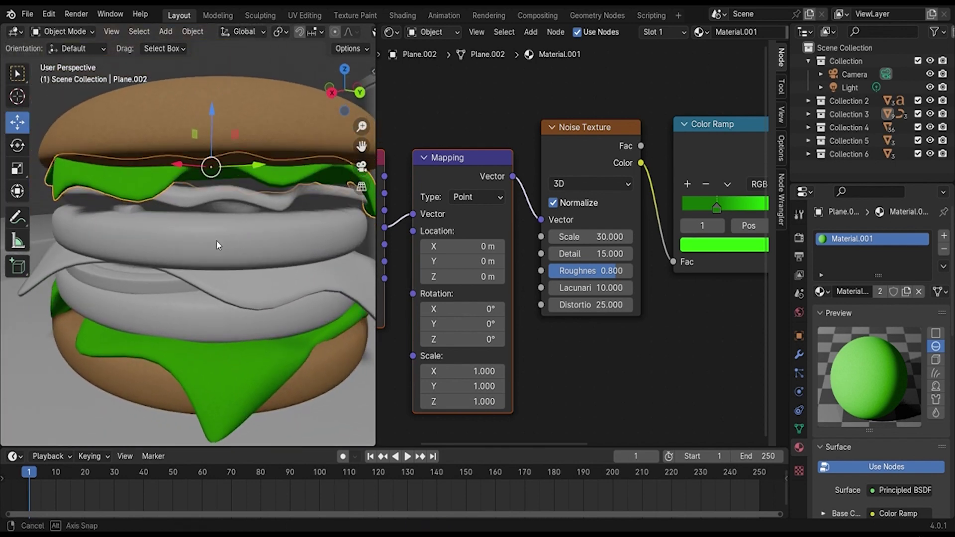
Step: Try the Cycles render engine, then switch back to EEVEE
click(799, 238)
click(895, 236)
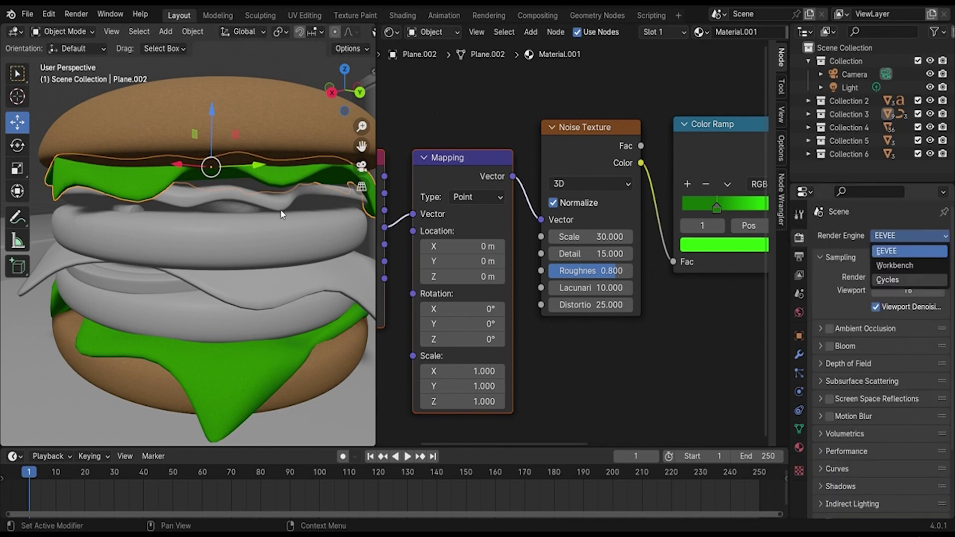
key(c)
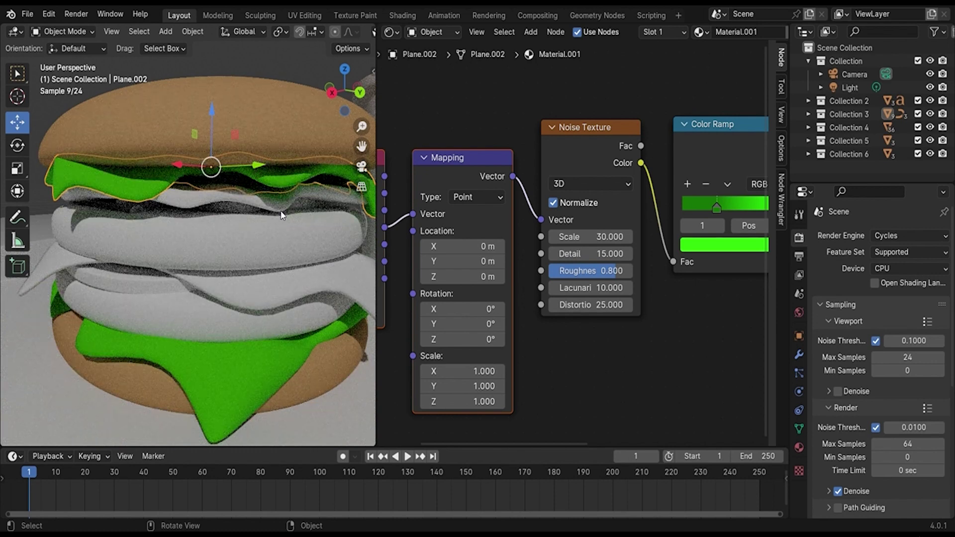
click(893, 234)
key(Up)
key(Up)
key(Return)
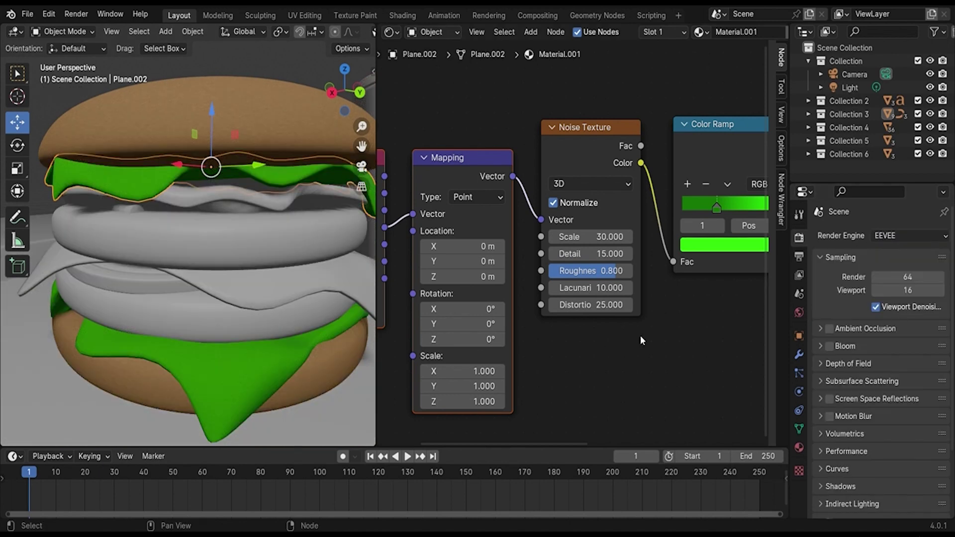
Step: Darken the lettuce's first green Color Ramp stop and set noise roughness to 1.0
scroll(640, 335, up, 3)
mouse_move(580, 242)
mouse_down()
mouse_move(543, 240)
mouse_move(621, 246)
mouse_move(532, 247)
mouse_move(543, 248)
mouse_up()
scroll(536, 383, down, 2)
scroll(536, 383, down, 2)
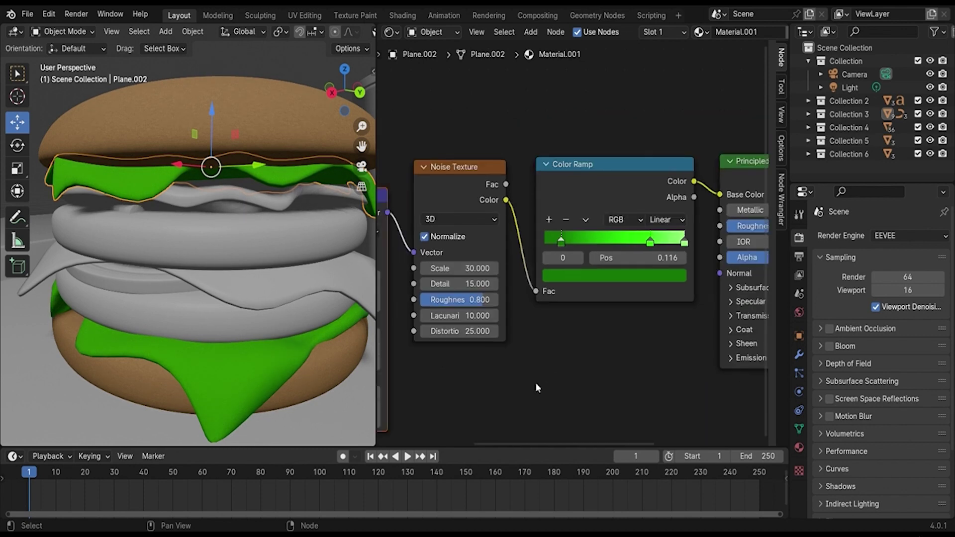
middle_drag(535, 383, 527, 367)
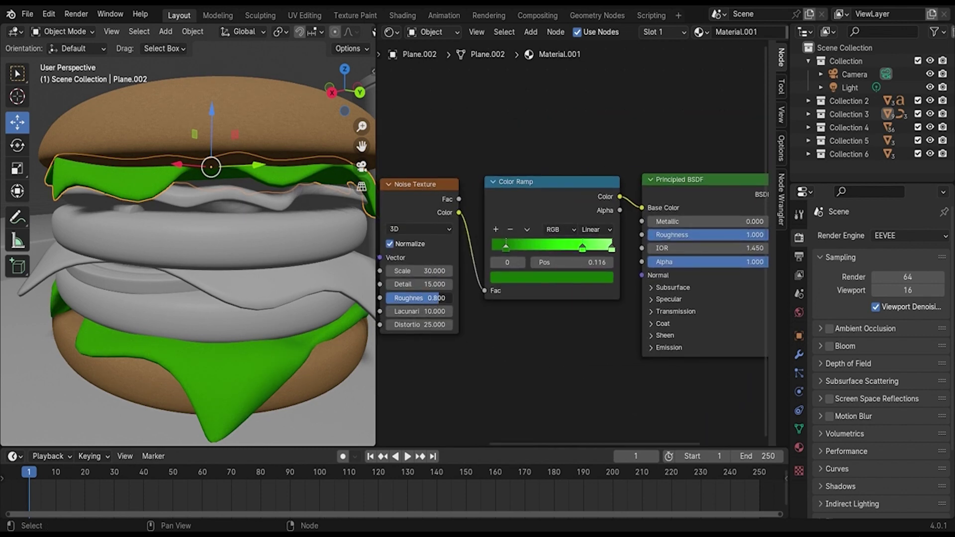
drag(420, 298, 438, 298)
Step: Switch to Material Preview shading and select the plain white patty, Cylinder.002
middle_drag(246, 350, 294, 348)
key(z)
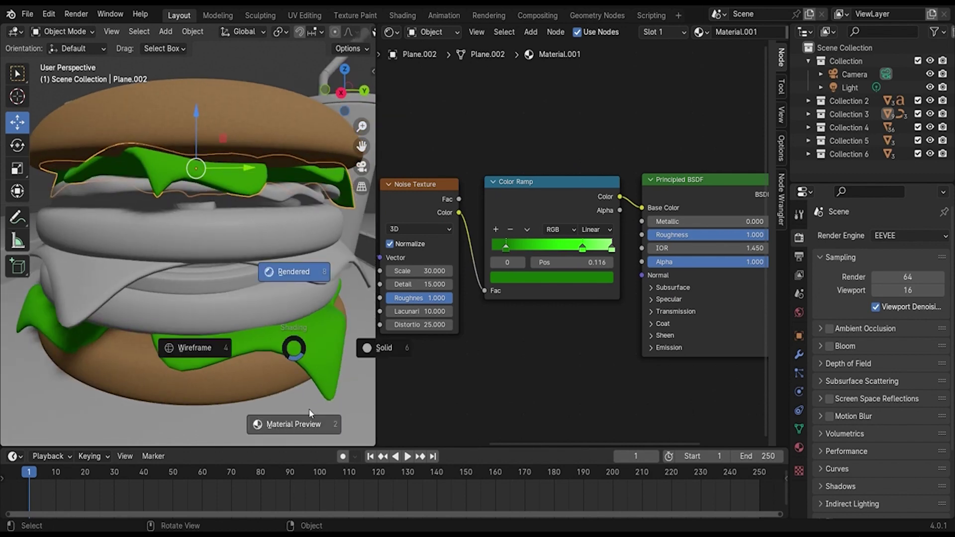
click(309, 410)
mouse_move(312, 393)
middle_down()
mouse_move(324, 337)
mouse_move(228, 323)
mouse_move(247, 329)
middle_up()
scroll(229, 323, down, 5)
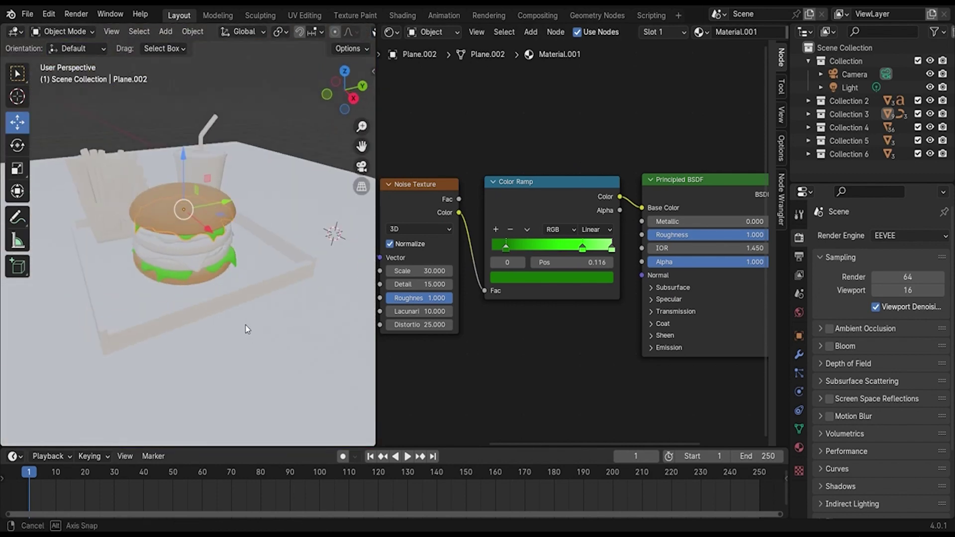
scroll(247, 329, up, 3)
scroll(291, 311, up, 3)
click(318, 334)
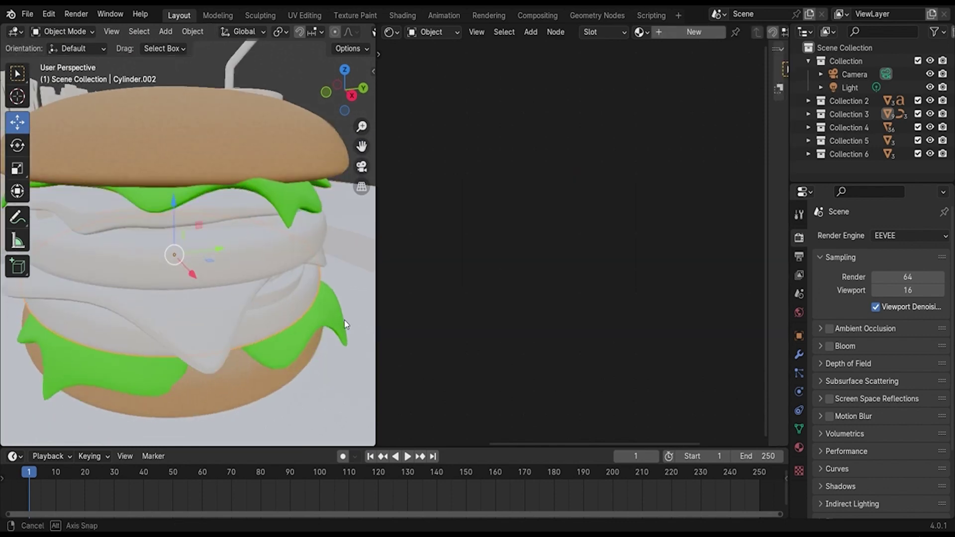
middle_drag(346, 324, 329, 348)
Step: Create a new patty material with a Color Ramp feeding its Base Color
click(684, 35)
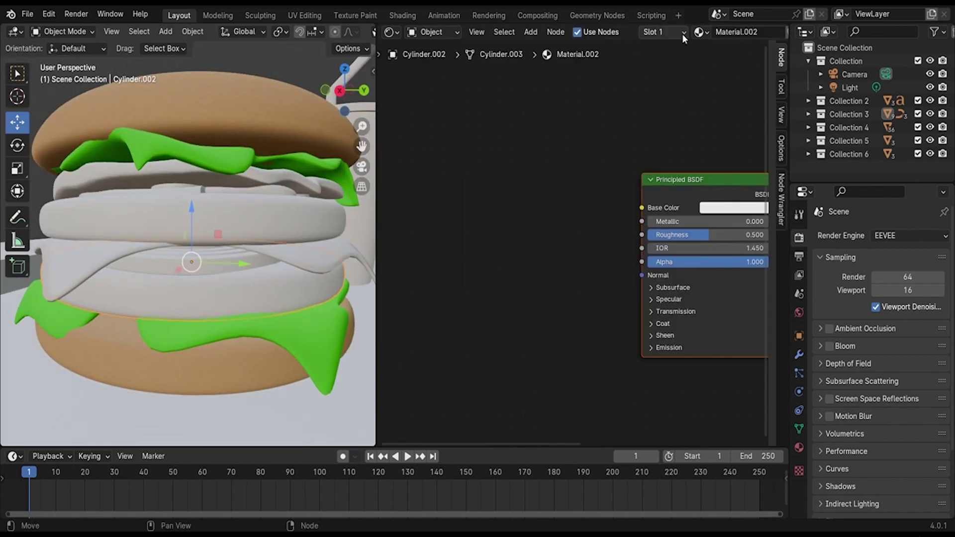
key(shift+a)
click(531, 187)
text(olor)
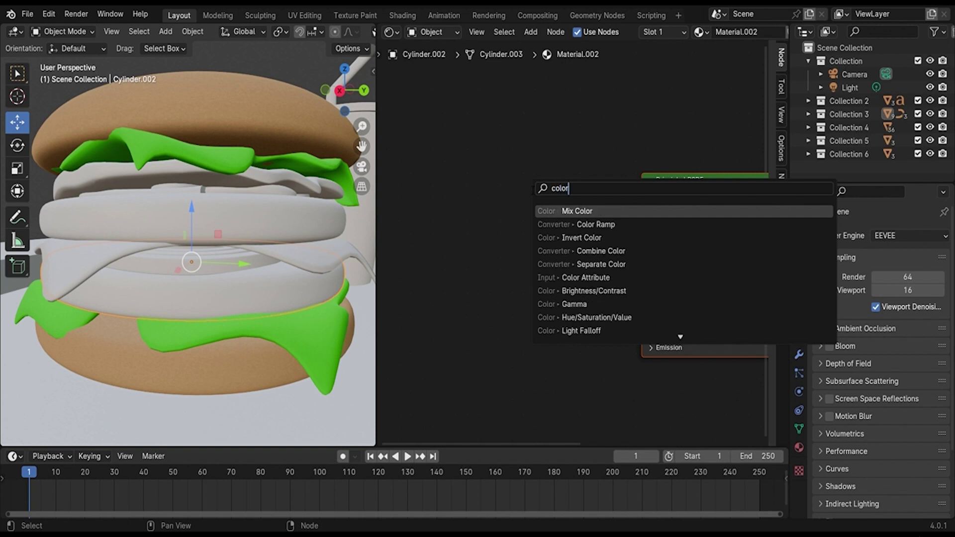
key(Down)
key(Return)
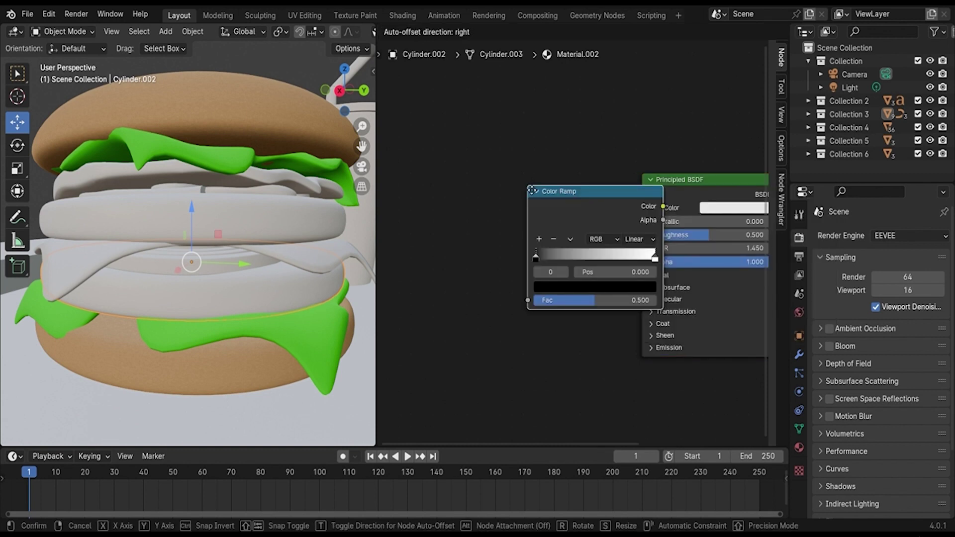
click(459, 175)
drag(590, 187, 642, 208)
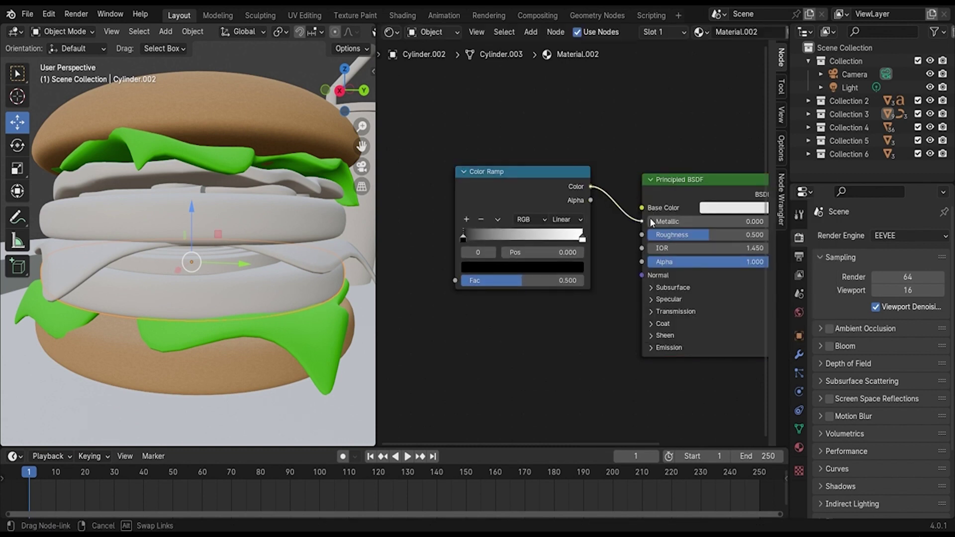
Step: Move the ramp's black stop to about 0.316 and colour it dark brown
key(shift+a)
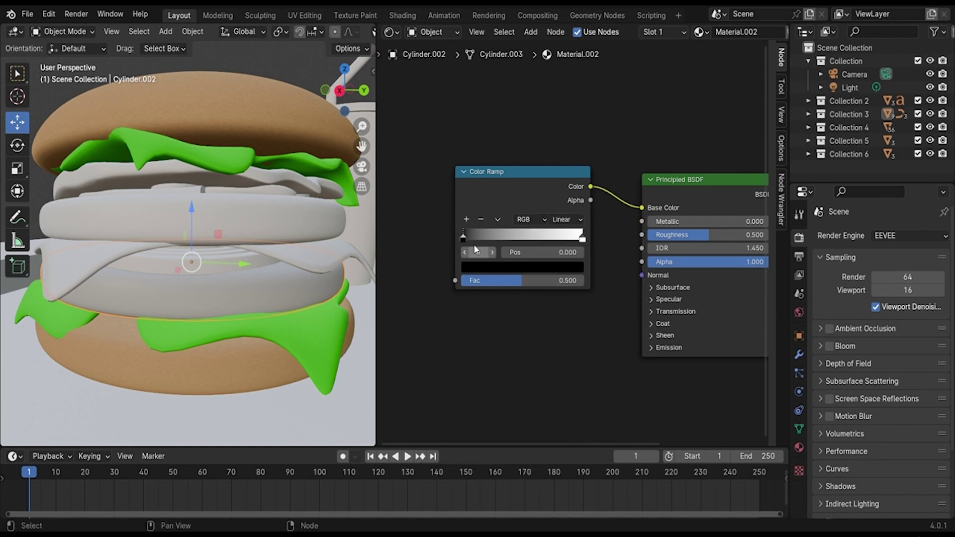
drag(467, 240, 501, 237)
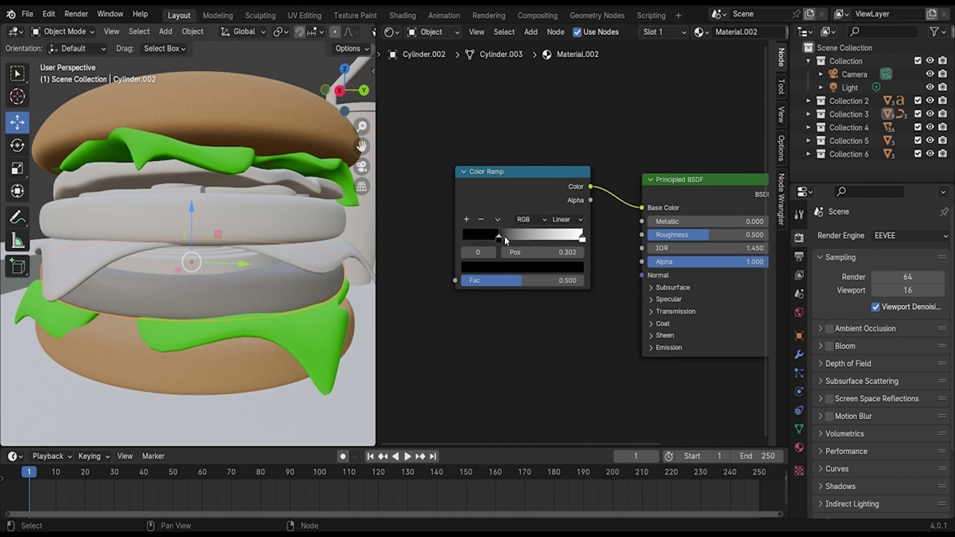
click(517, 267)
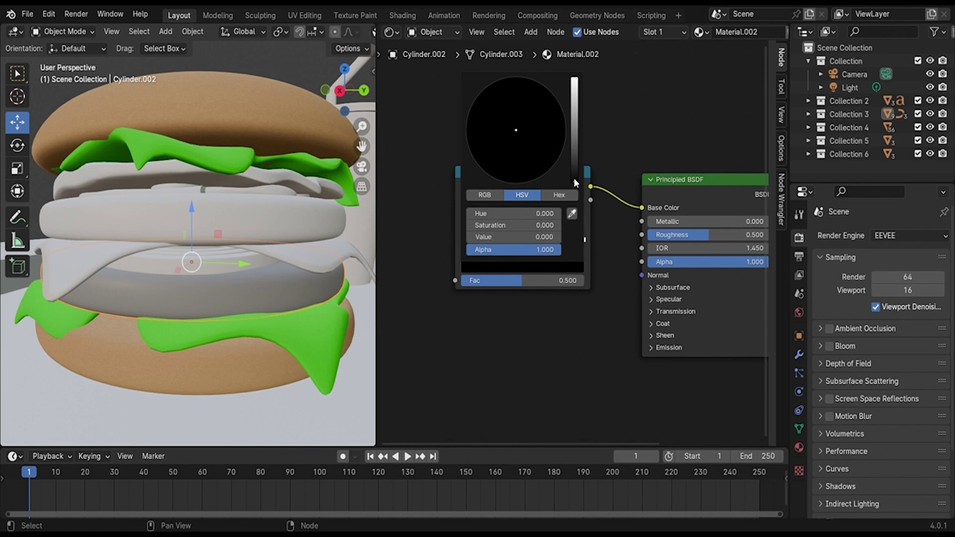
drag(574, 179, 574, 148)
drag(518, 129, 490, 175)
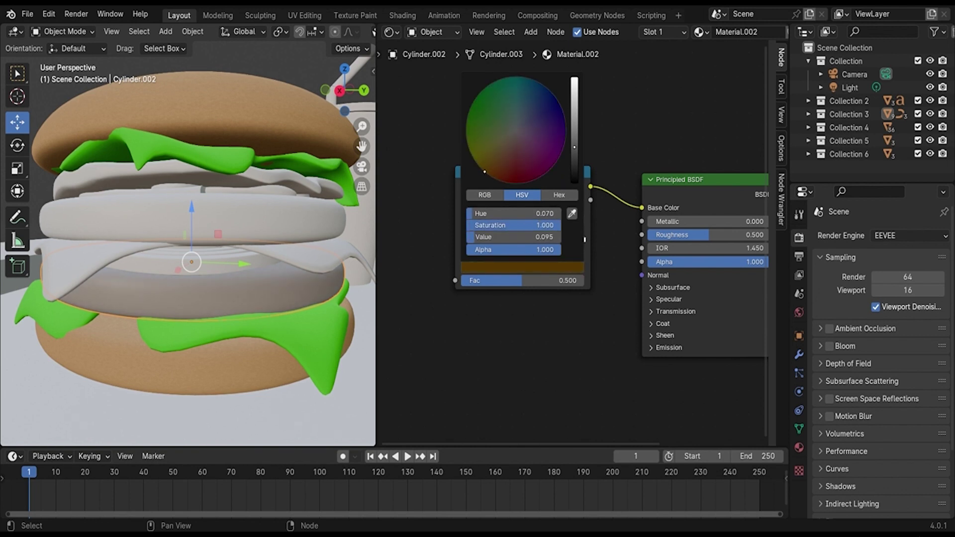
drag(574, 149, 574, 157)
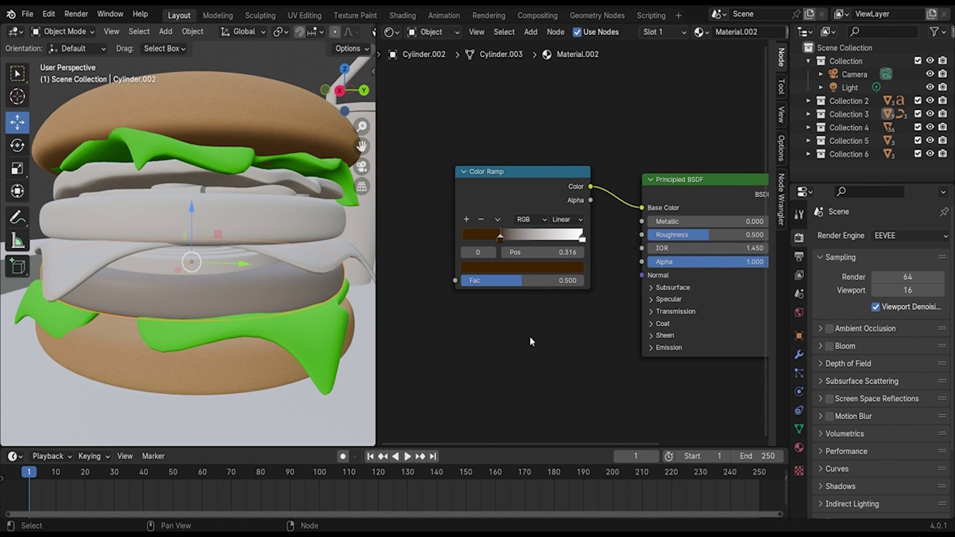
scroll(529, 336, down, 2)
middle_drag(520, 333, 626, 348)
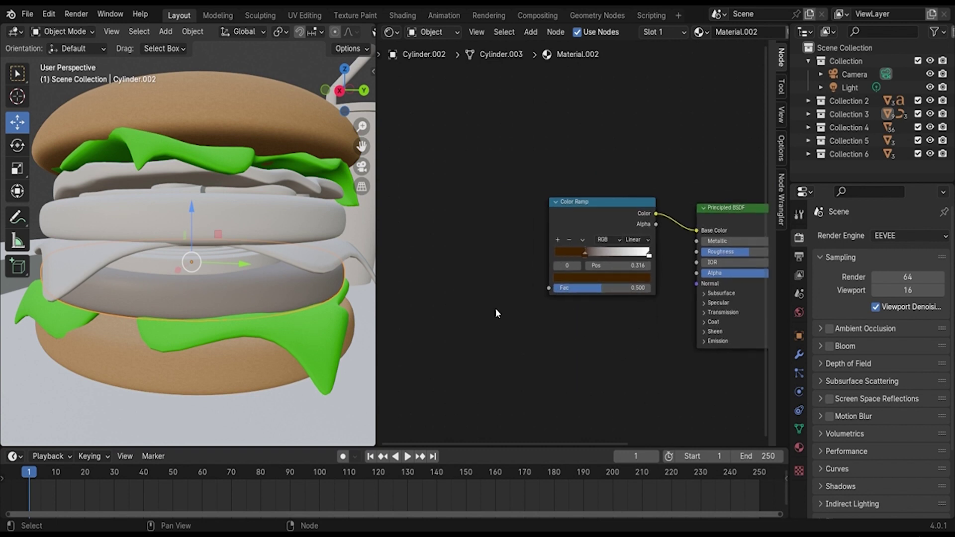
key(shift+a)
Step: Try a Wave Texture driving the Color Ramp, then delete it
text(tex)
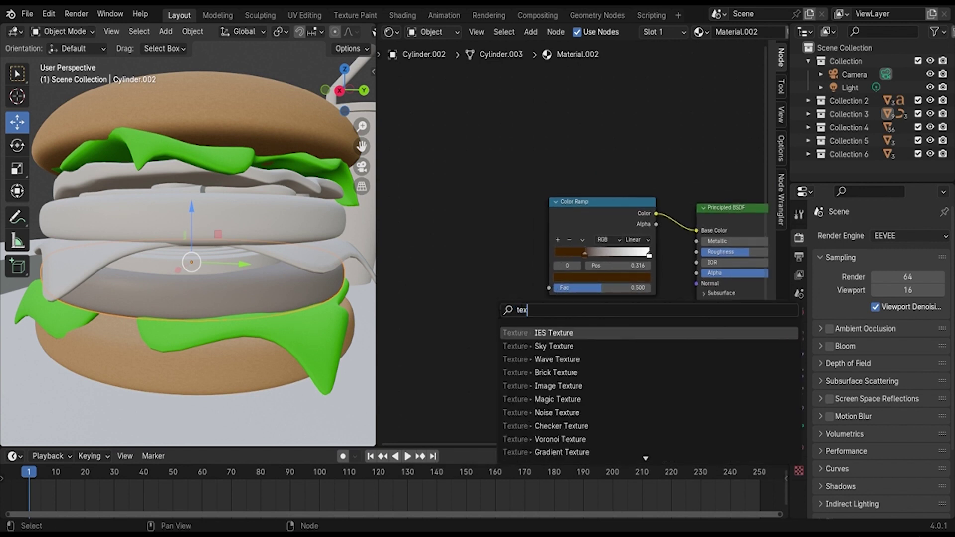
text(ture)
click(556, 359)
click(519, 236)
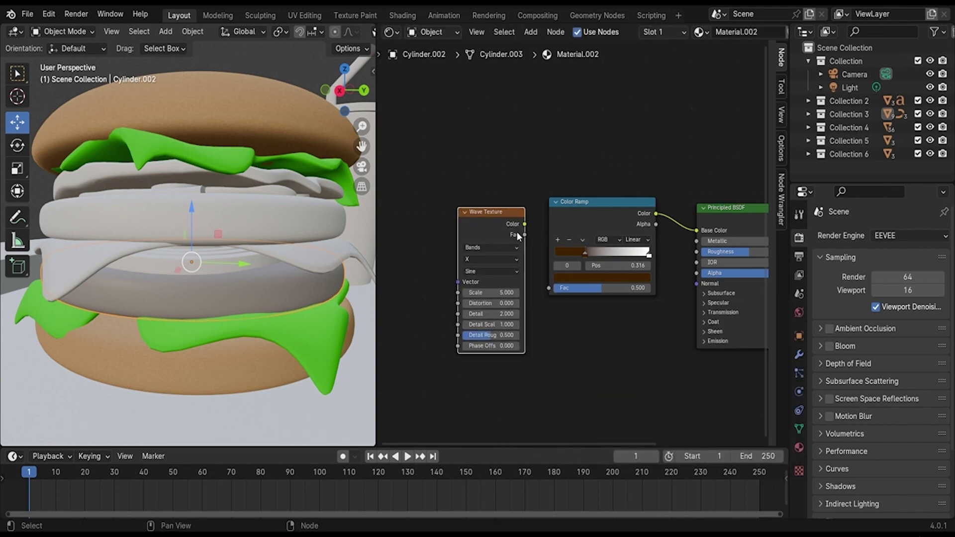
drag(525, 224, 549, 288)
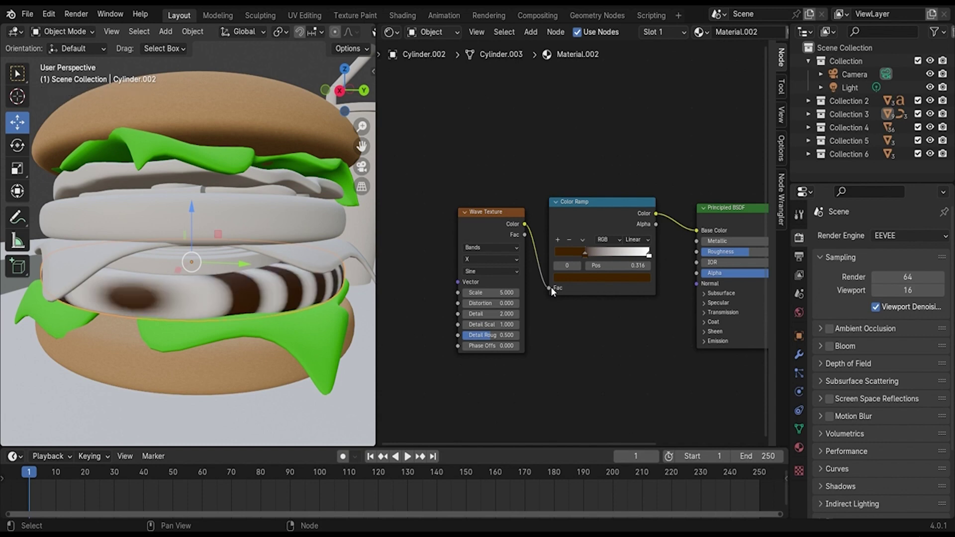
scroll(207, 279, up, 5)
scroll(226, 270, up, 3)
mouse_move(226, 271)
middle_down()
mouse_move(183, 284)
mouse_move(117, 264)
mouse_move(243, 288)
middle_up()
click(480, 229)
key(x)
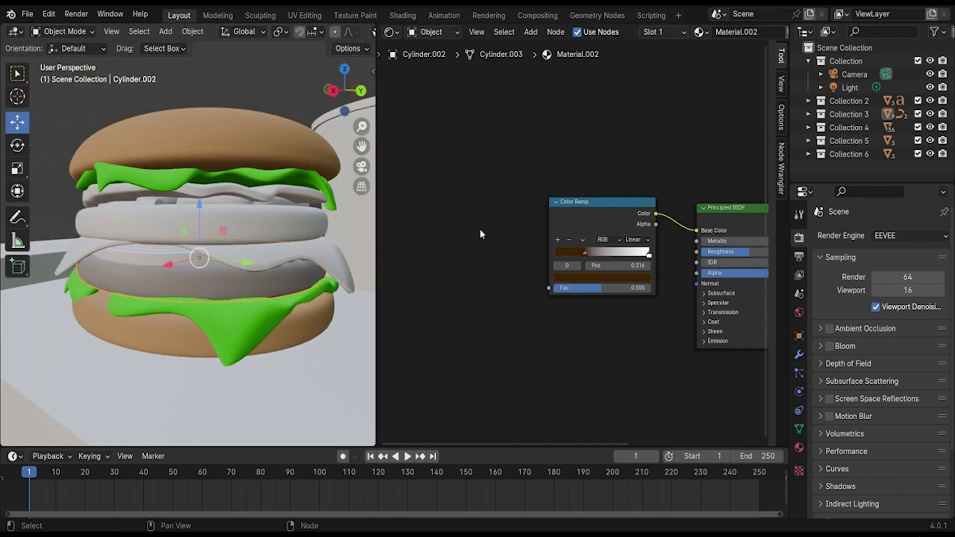
Step: Add a Voronoi Texture with its Distance linked to the Color Ramp Fac
key(shift+a)
click(480, 229)
text(t)
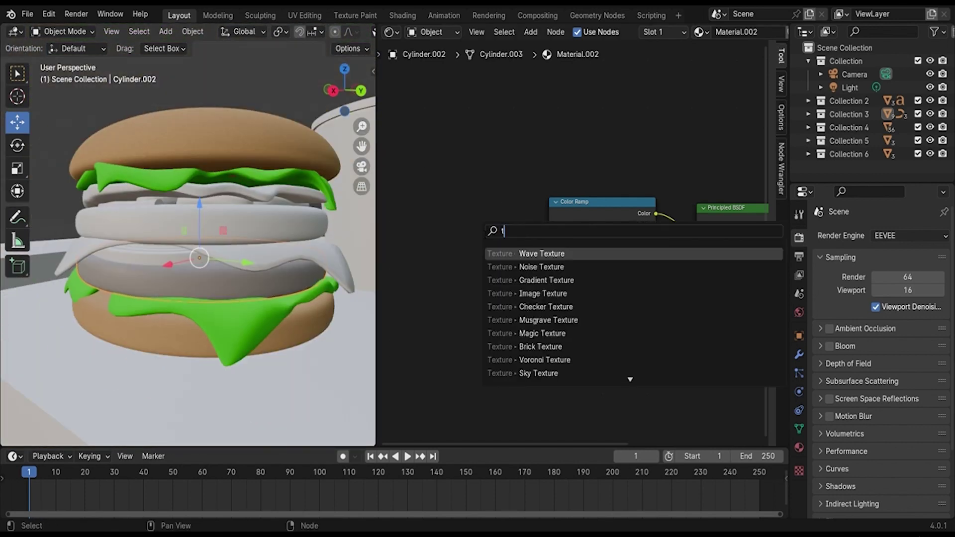
text(exture)
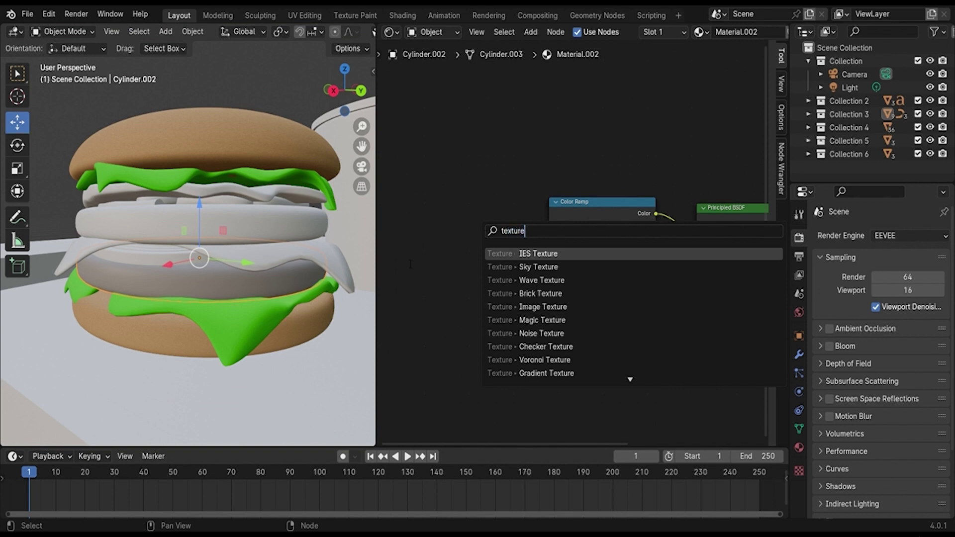
click(545, 360)
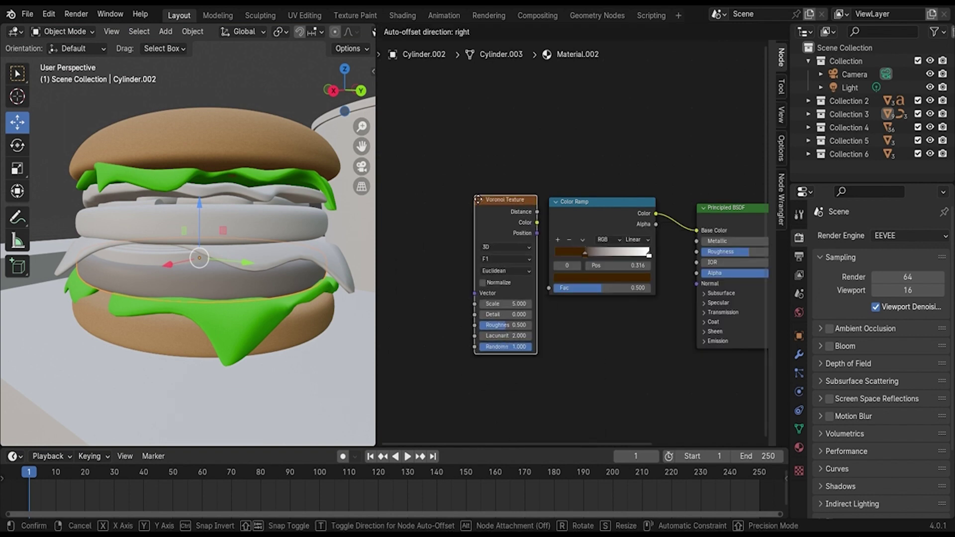
click(530, 234)
drag(524, 207, 549, 288)
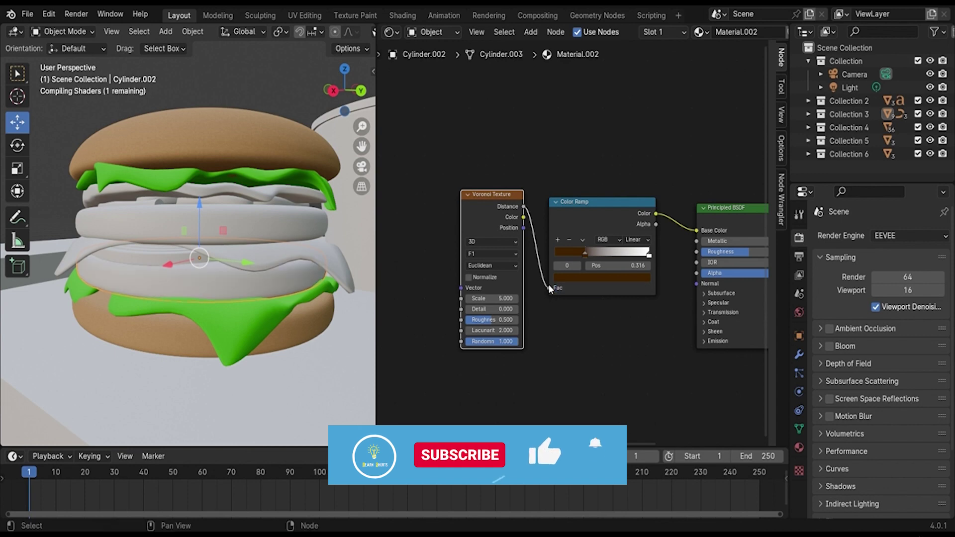
middle_drag(199, 249, 164, 259)
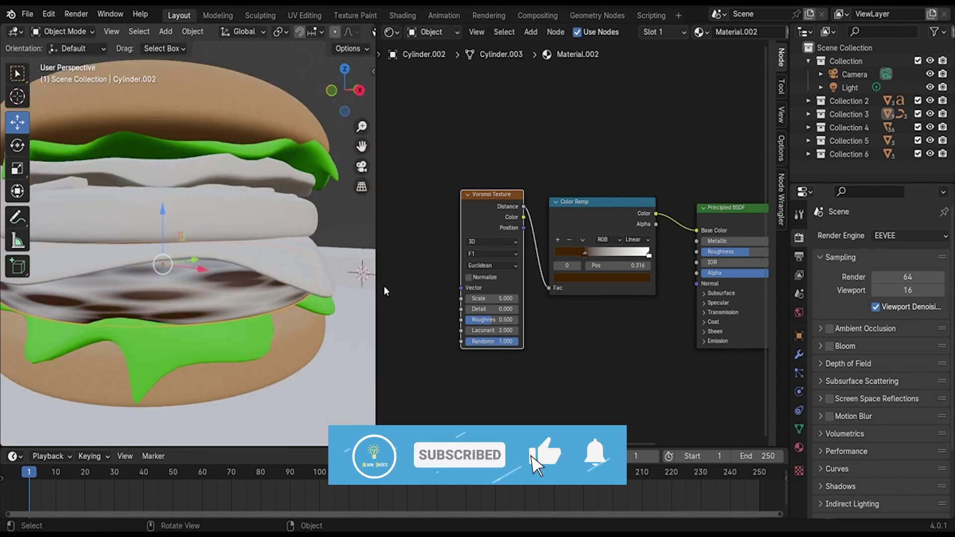
Step: Set the Voronoi Texture scale to 75
drag(504, 299, 572, 299)
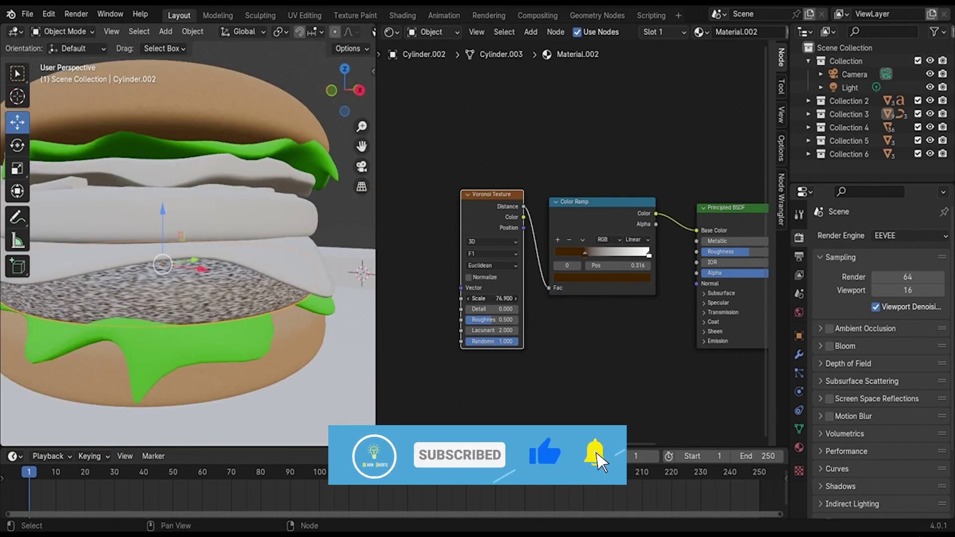
scroll(513, 325, up, 3)
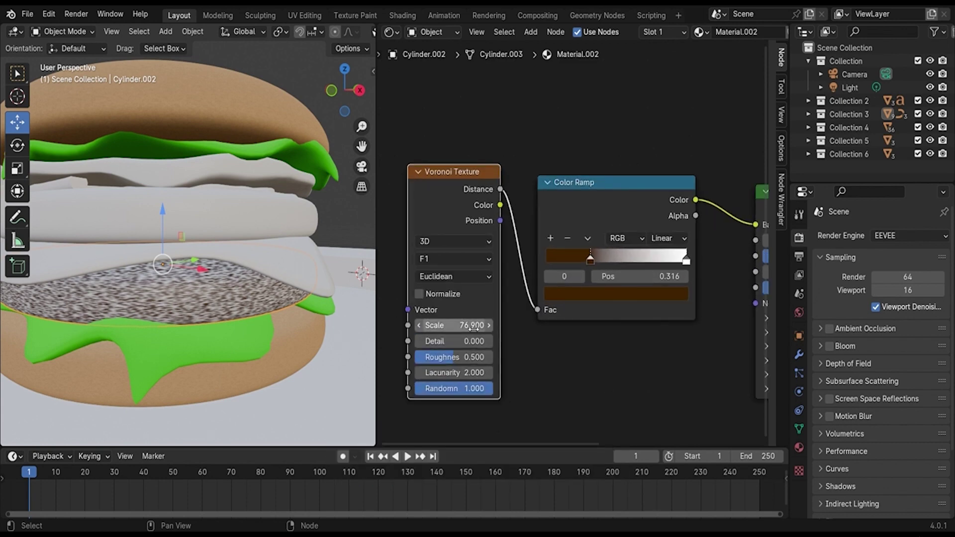
double_click(472, 326)
text(75)
key(Return)
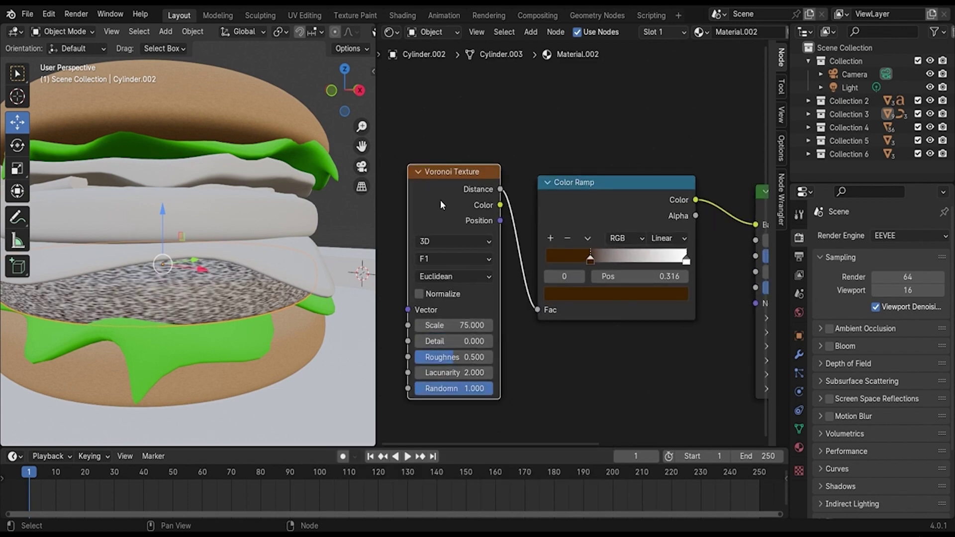
Step: Link Texture Coordinate Object to Mapping and set the Voronoi scale to 120
middle_drag(423, 250, 601, 237)
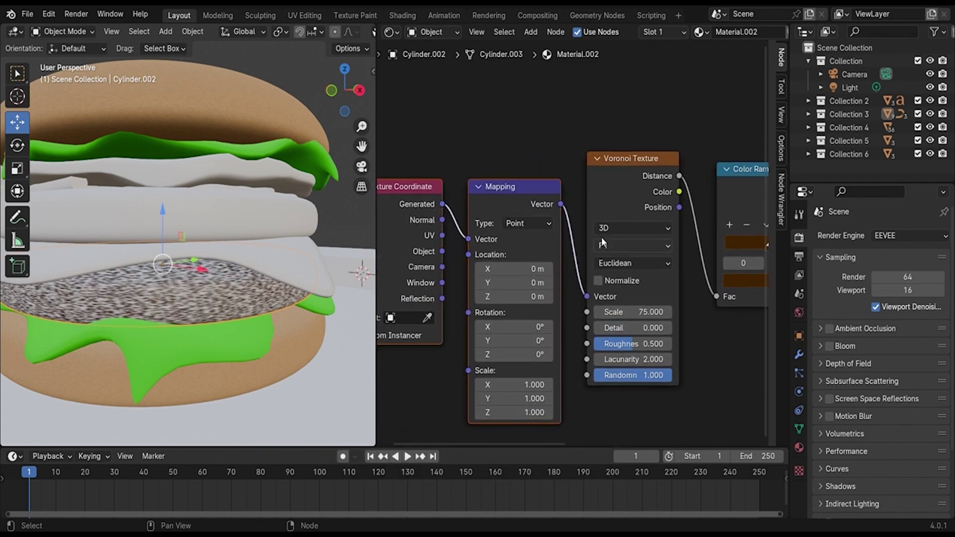
drag(442, 252, 469, 239)
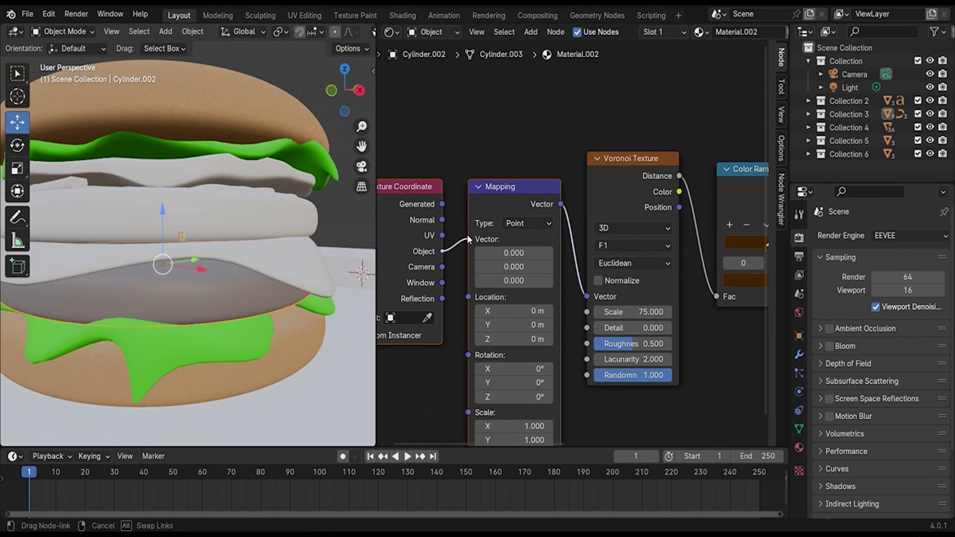
middle_drag(565, 308, 490, 253)
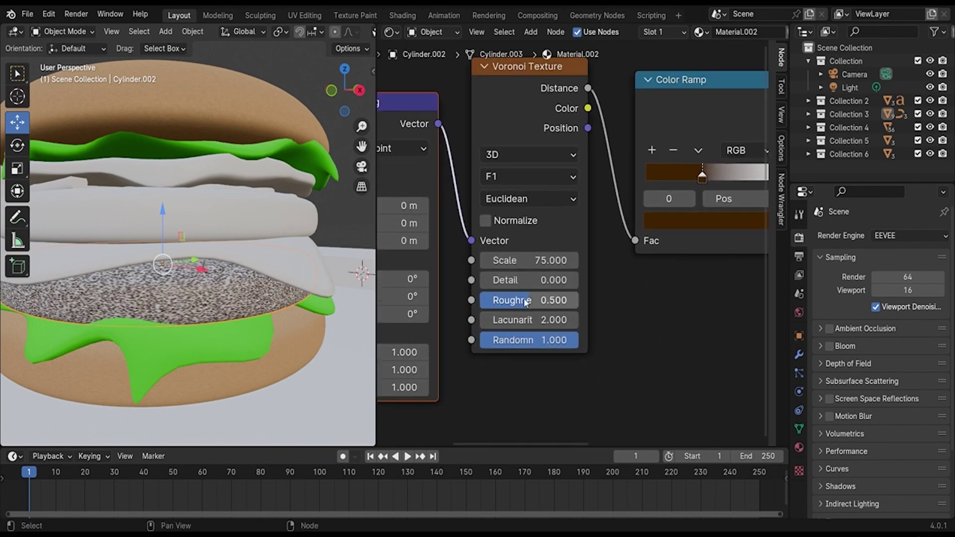
scroll(530, 275, up, 3)
drag(531, 275, 554, 265)
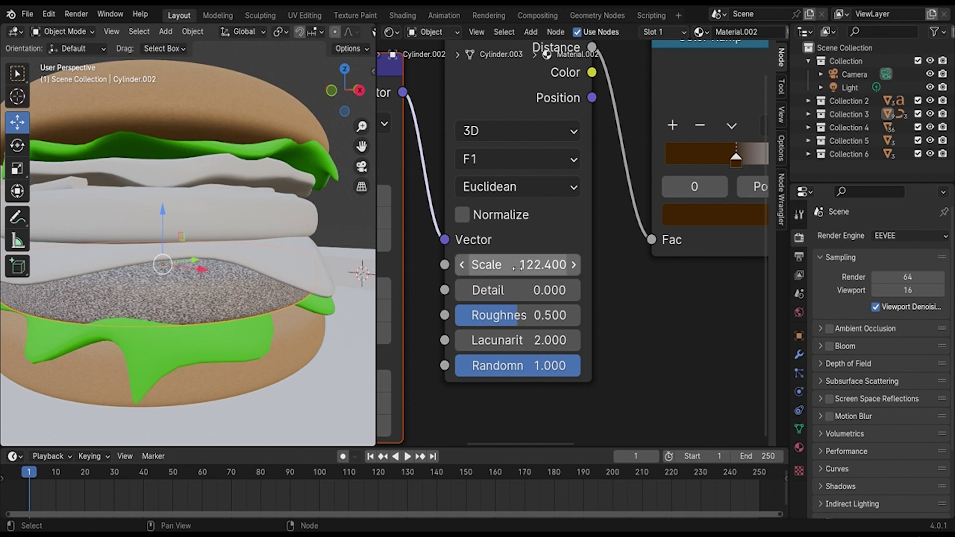
click(554, 265)
text(120)
key(Return)
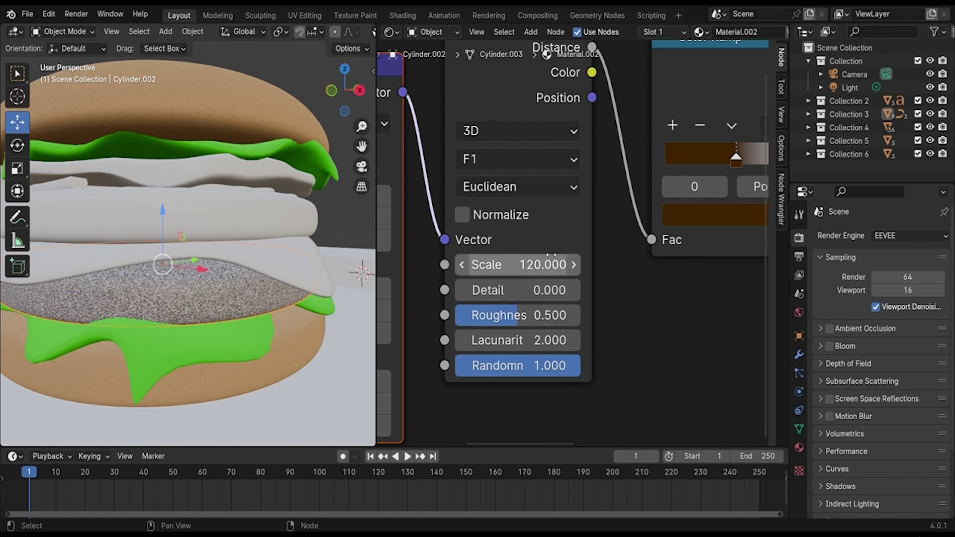
Step: Set Voronoi to Smooth F1, roughness 1.0, lacunarity 2.0, and scale 127.5
click(517, 159)
click(526, 261)
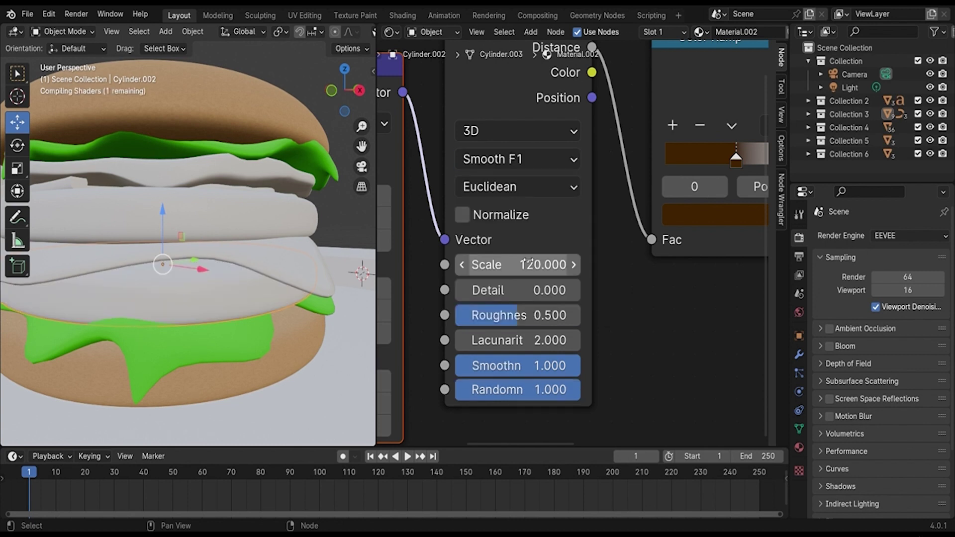
mouse_move(527, 315)
mouse_down()
mouse_move(577, 315)
mouse_move(502, 341)
mouse_move(542, 340)
mouse_up()
click(542, 343)
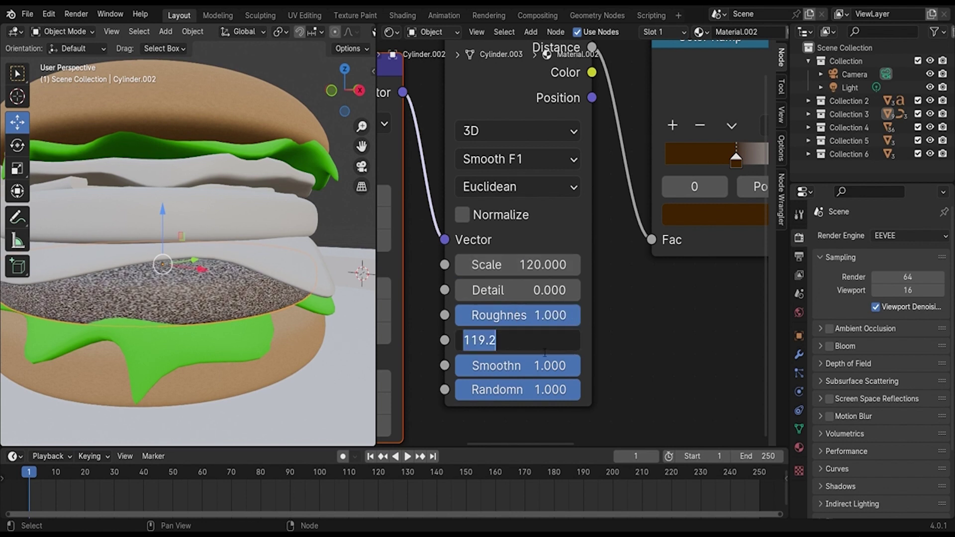
text(2.0)
key(Return)
drag(538, 265, 572, 265)
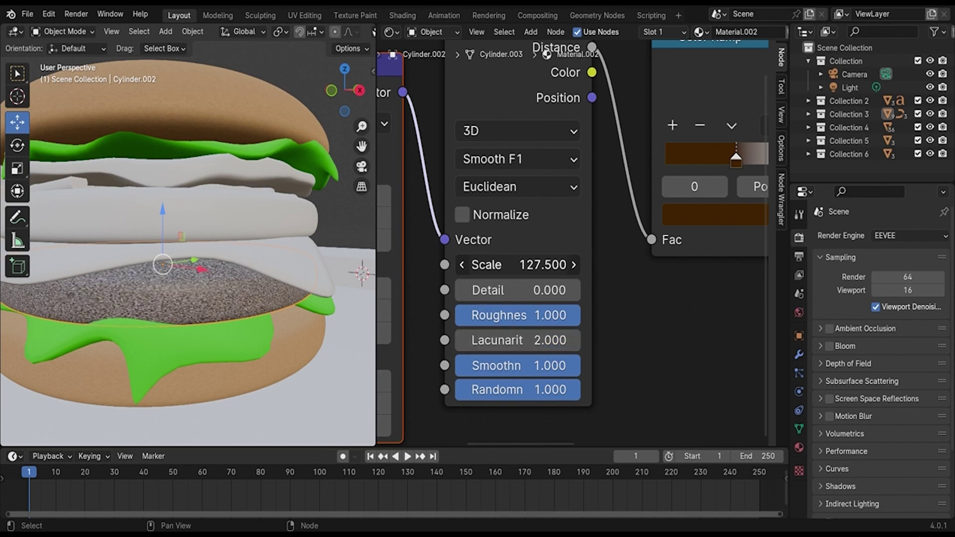
mouse_move(681, 338)
middle_down()
mouse_move(488, 378)
mouse_move(454, 397)
middle_up()
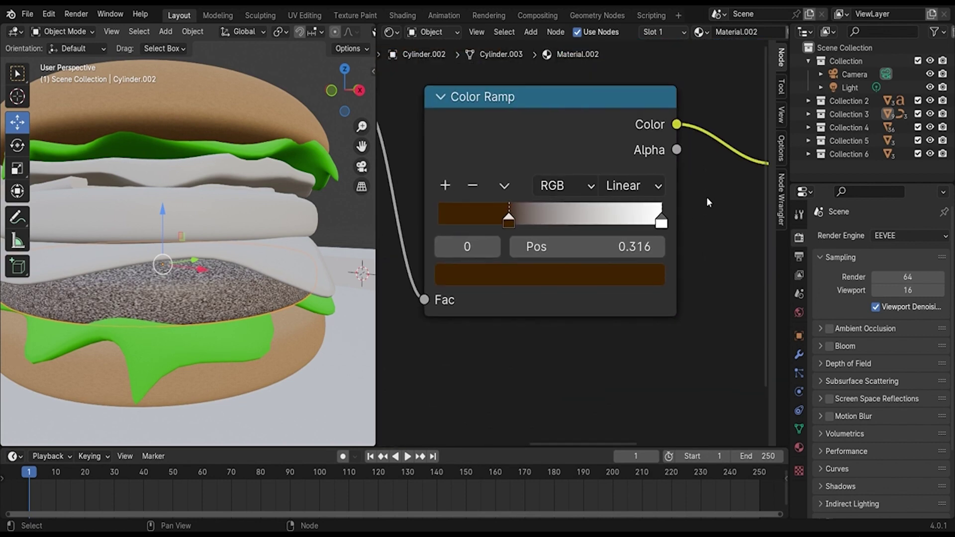
Step: Recolour the ramp's white stop with sampled dark brown, tuned toward reddish-brown
click(660, 223)
click(622, 269)
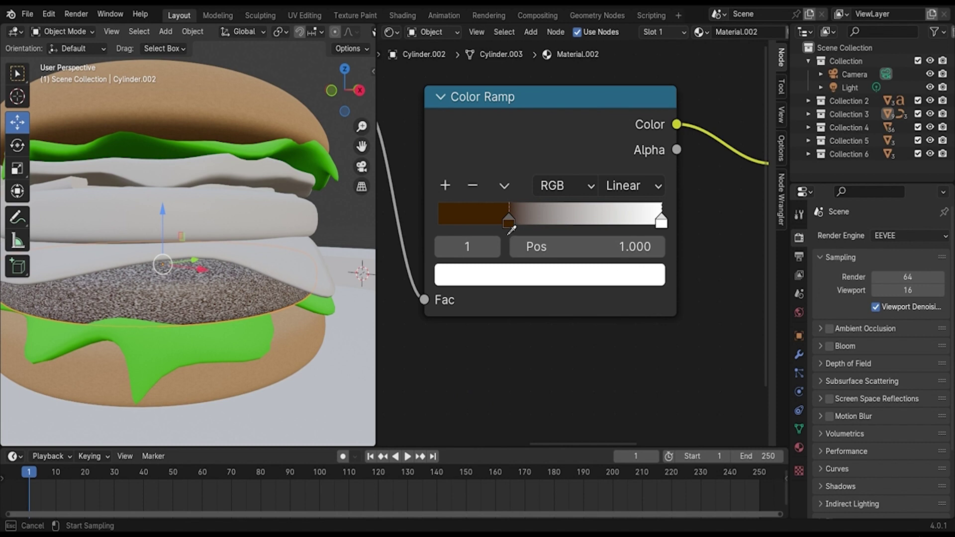
click(509, 228)
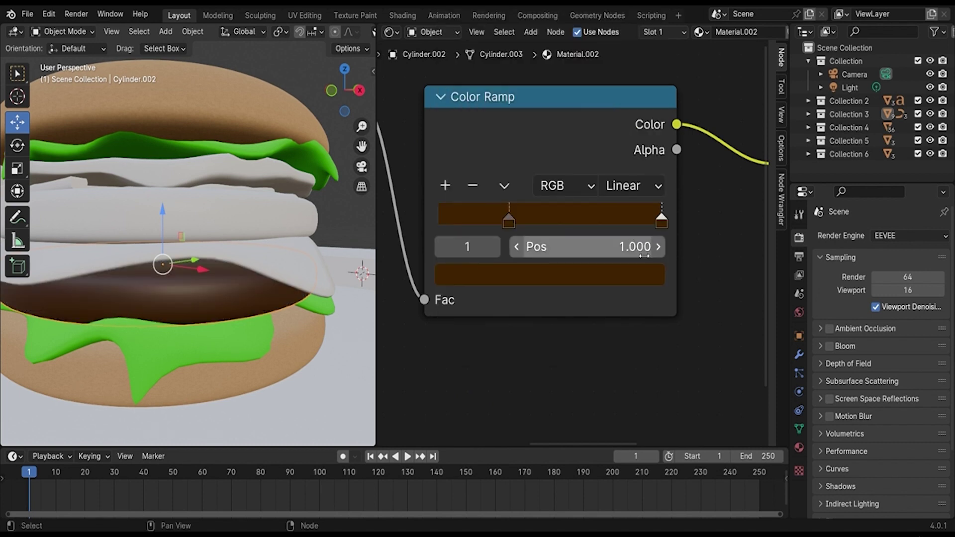
click(642, 274)
mouse_move(649, 171)
mouse_down()
mouse_move(647, 36)
mouse_move(646, 95)
mouse_up()
click(509, 208)
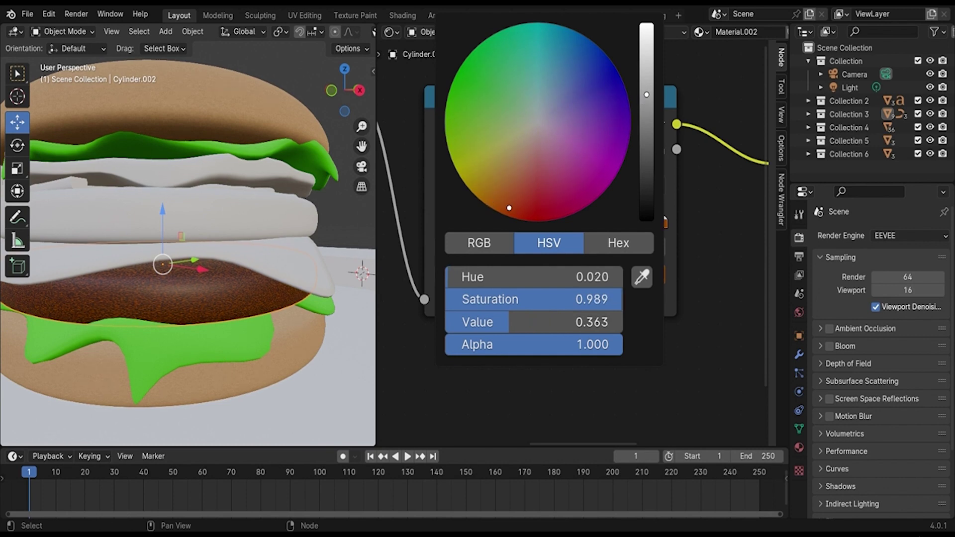
drag(509, 208, 514, 205)
scroll(618, 389, down, 1)
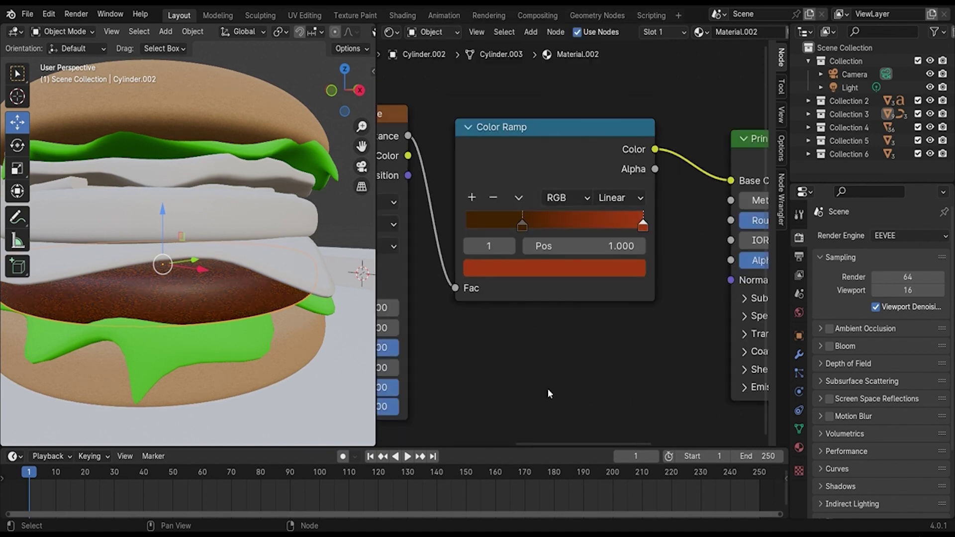
scroll(299, 305, down, 4)
middle_drag(299, 304, 278, 328)
scroll(279, 328, up, 4)
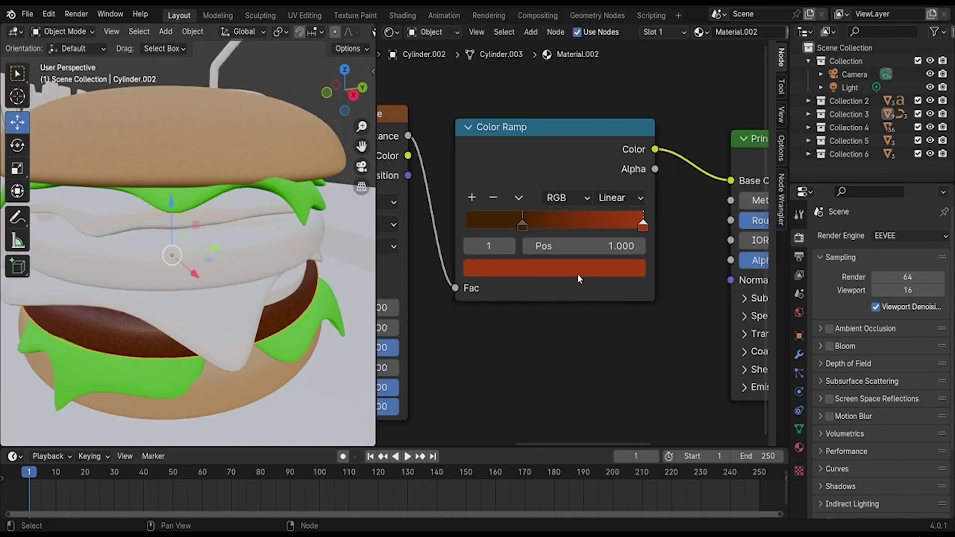
Step: Darken the reddish-brown stop further and move the dark stop to 0.313
click(638, 275)
drag(630, 311, 631, 342)
scroll(591, 342, up, 1)
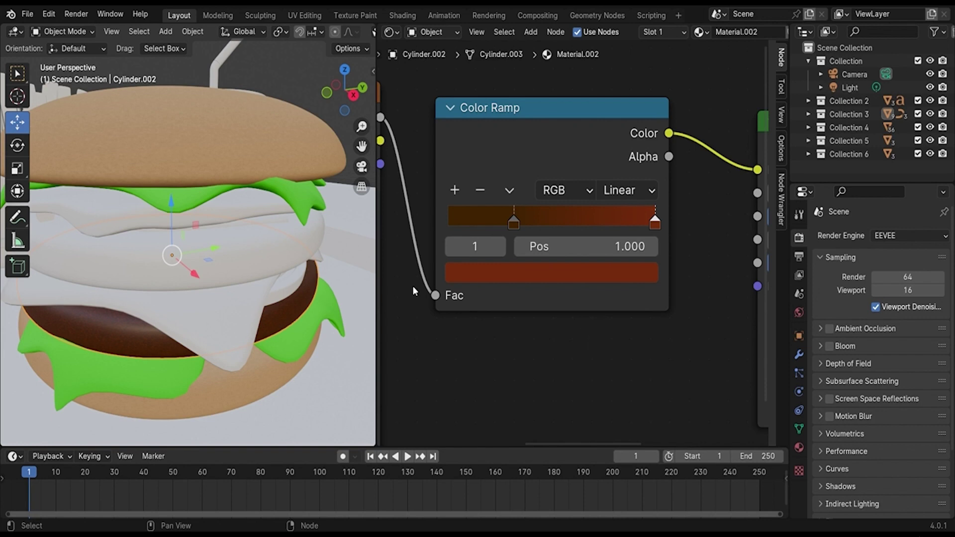
scroll(413, 285, down, 1)
scroll(470, 275, up, 2)
mouse_move(513, 223)
mouse_down()
mouse_move(470, 219)
mouse_move(513, 219)
mouse_up()
scroll(570, 332, down, 1)
scroll(570, 332, down, 3)
middle_drag(560, 335, 599, 293)
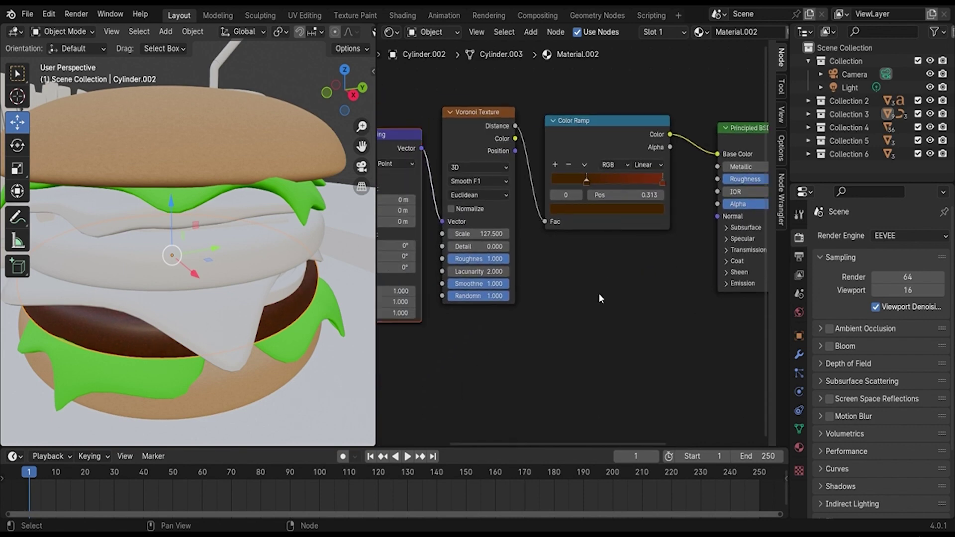
Step: Add a Noise Texture and a duplicate of the Color Ramp below the originals
key(shift+a)
click(561, 350)
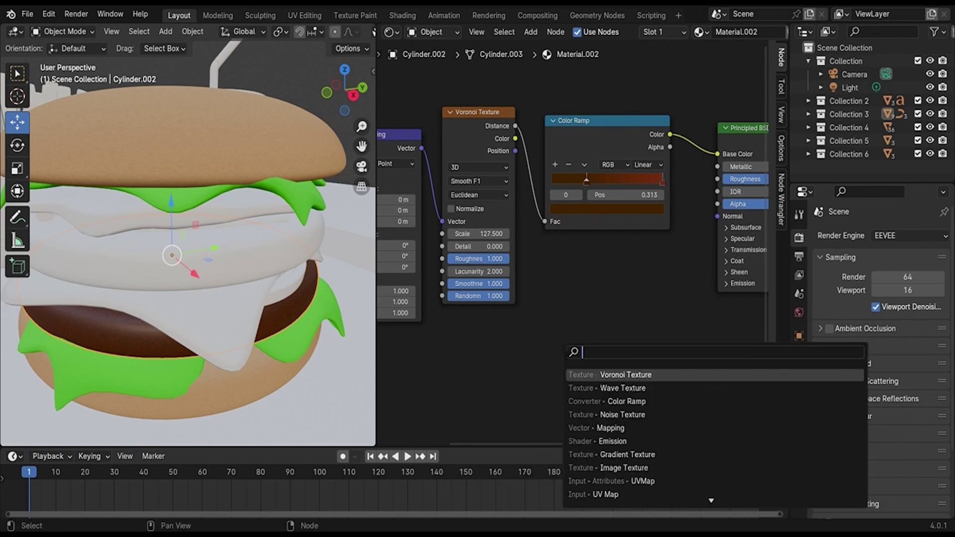
text(noise)
key(Return)
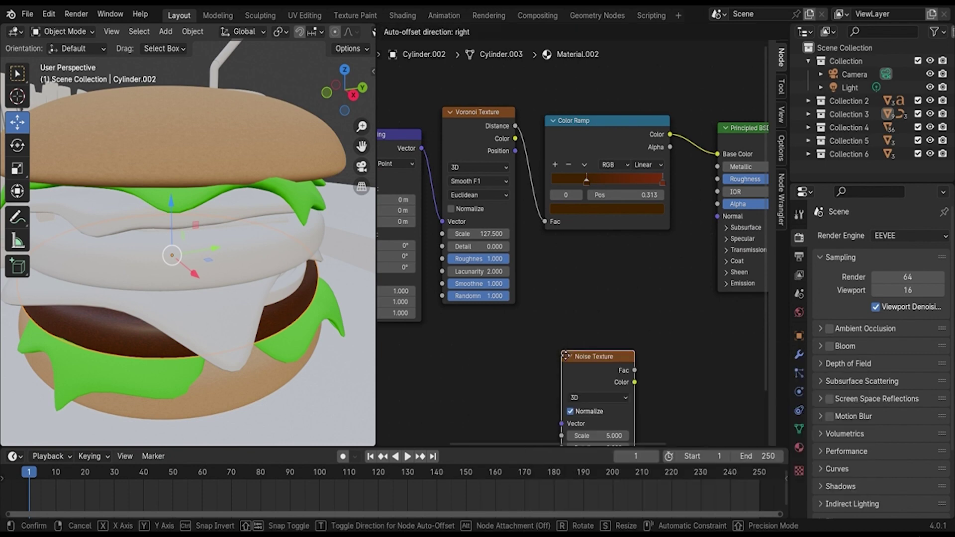
click(459, 329)
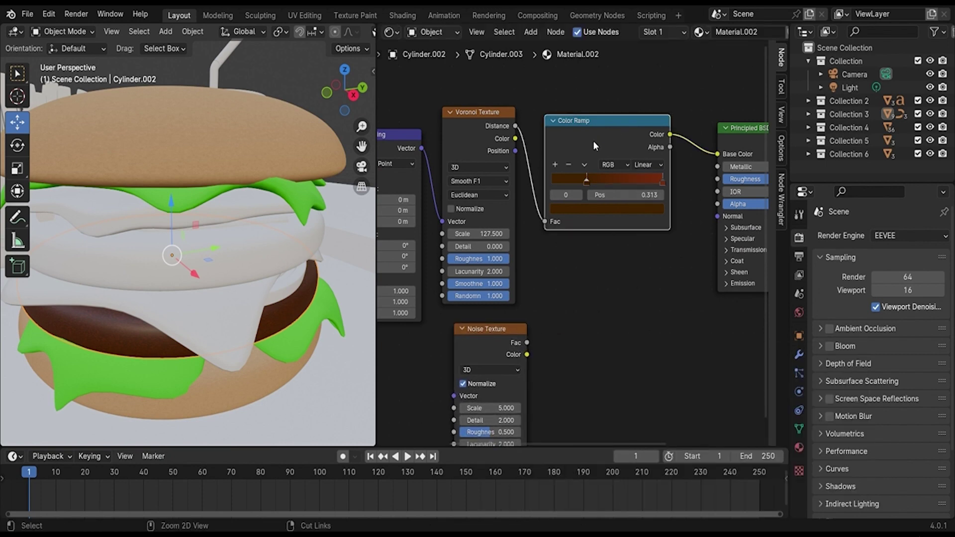
key(shift+d)
click(601, 324)
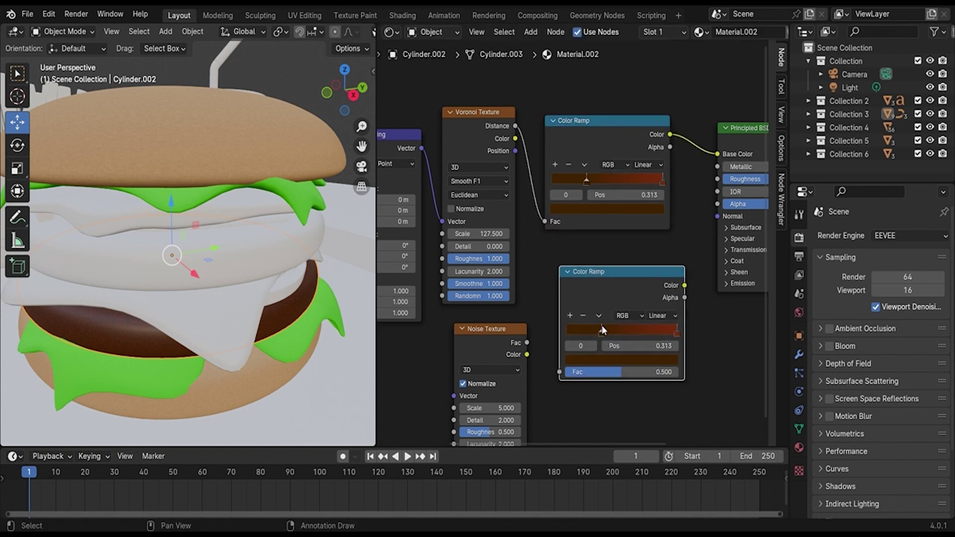
Step: Wire Mapping to Noise Vector, Noise Fac to the second ramp, and its Color to Volume
drag(421, 149, 454, 396)
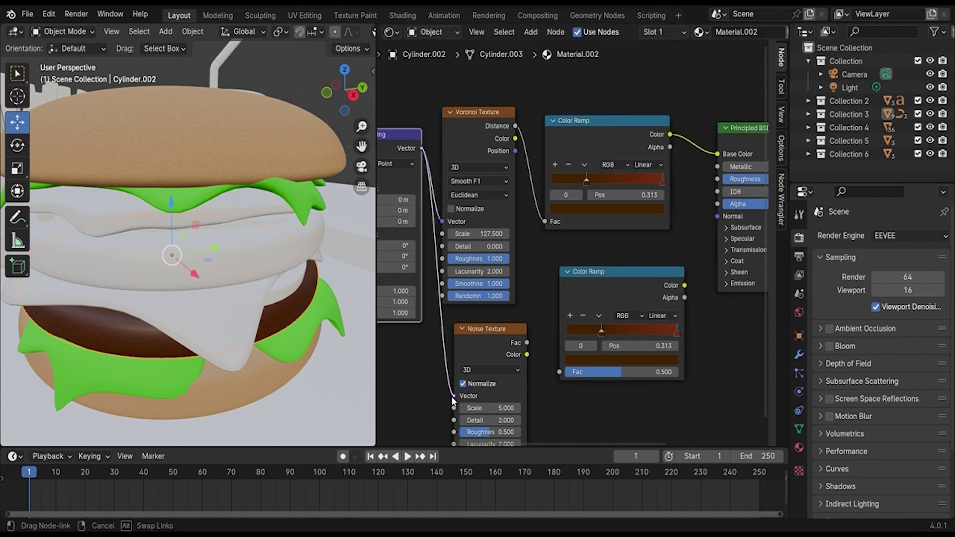
drag(465, 333, 469, 329)
drag(496, 199, 509, 164)
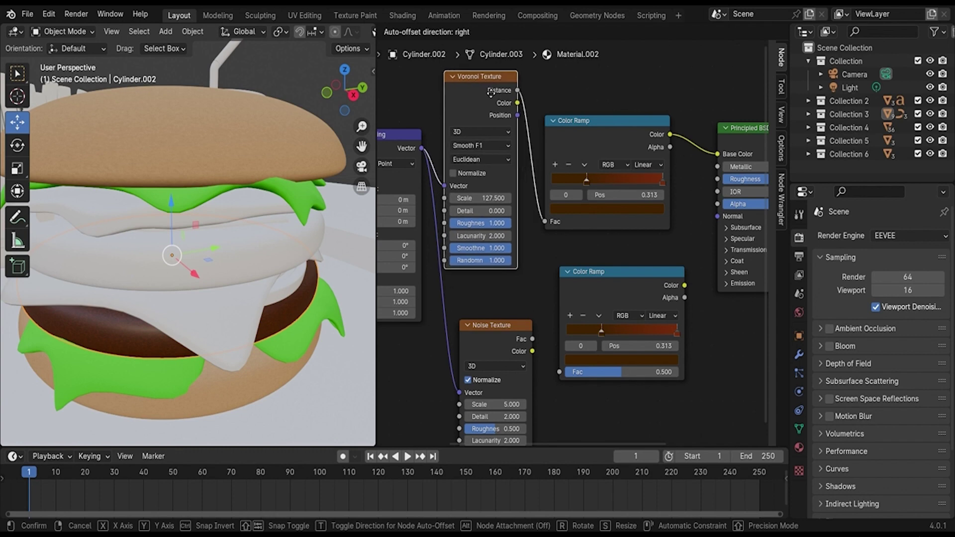
mouse_move(506, 342)
mouse_down()
mouse_move(483, 327)
mouse_move(512, 330)
mouse_move(559, 371)
mouse_up()
middle_drag(672, 333, 476, 347)
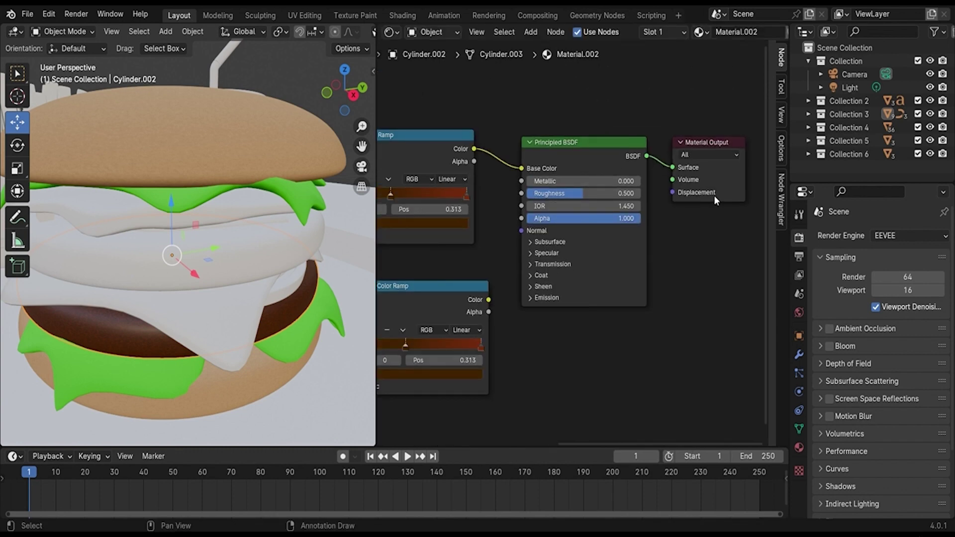
drag(725, 233, 528, 108)
drag(570, 156, 602, 131)
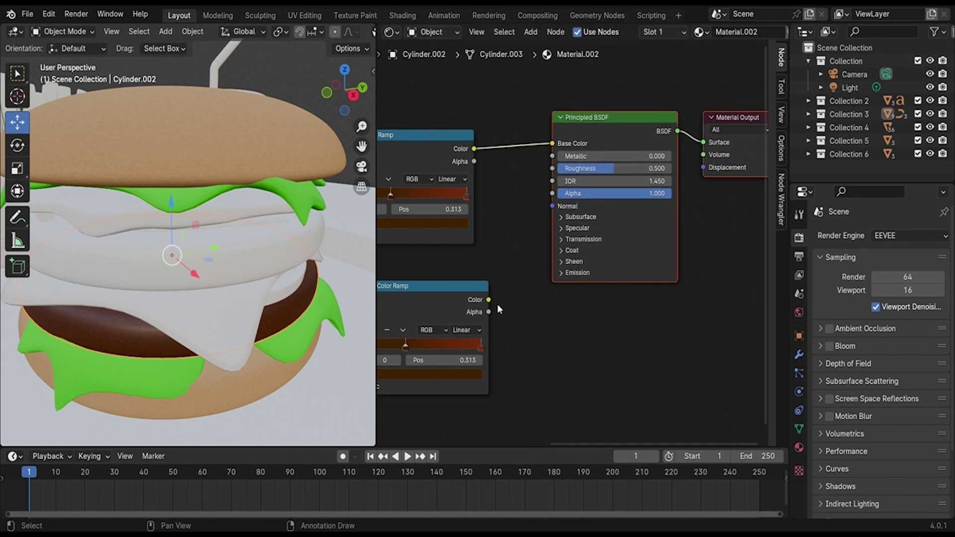
mouse_move(490, 301)
mouse_down()
mouse_move(730, 127)
mouse_move(704, 155)
mouse_up()
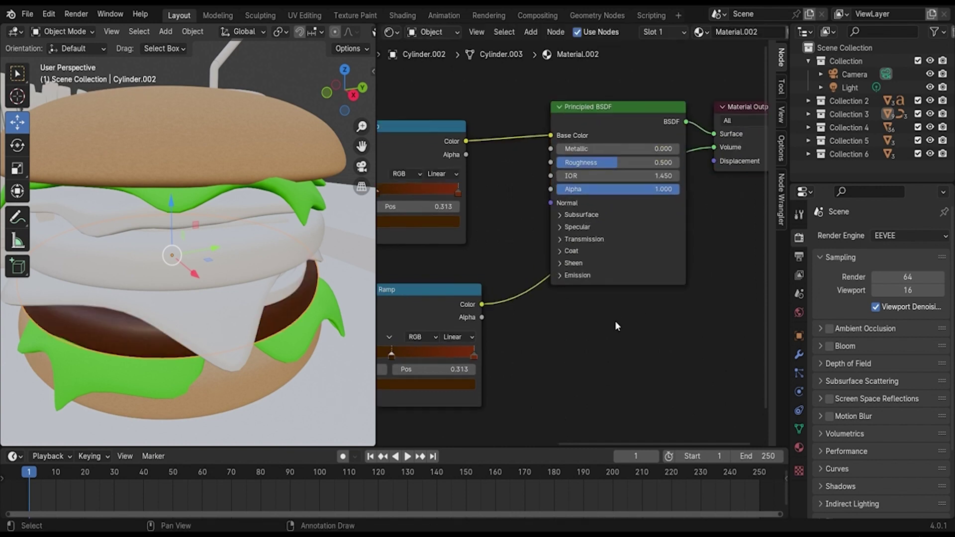
scroll(614, 321, up, 2)
middle_drag(478, 229, 526, 174)
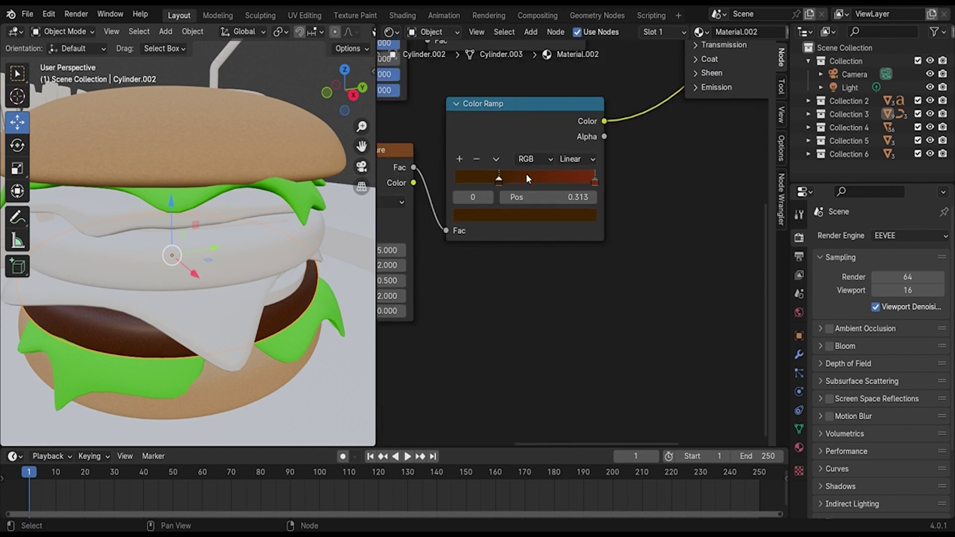
Step: Recolour the second ramp's stops, brightening one toward orange and another toward pale yellow
click(509, 206)
click(509, 217)
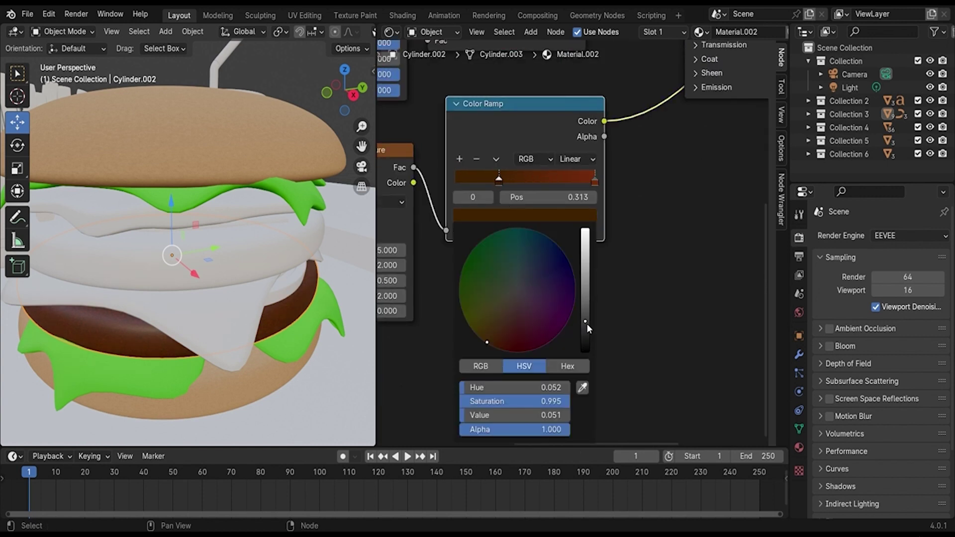
drag(587, 323, 585, 230)
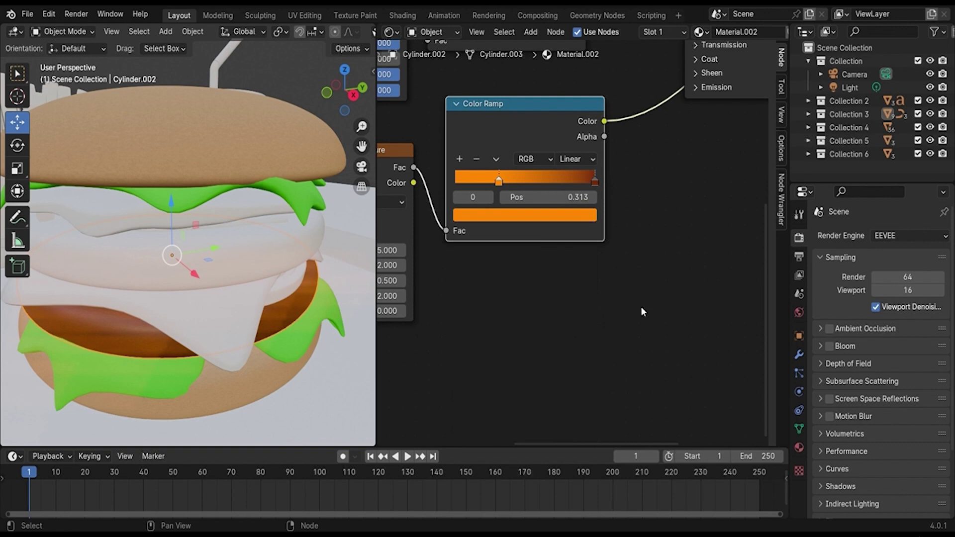
scroll(640, 306, up, 2)
scroll(548, 241, up, 2)
middle_drag(547, 241, 615, 292)
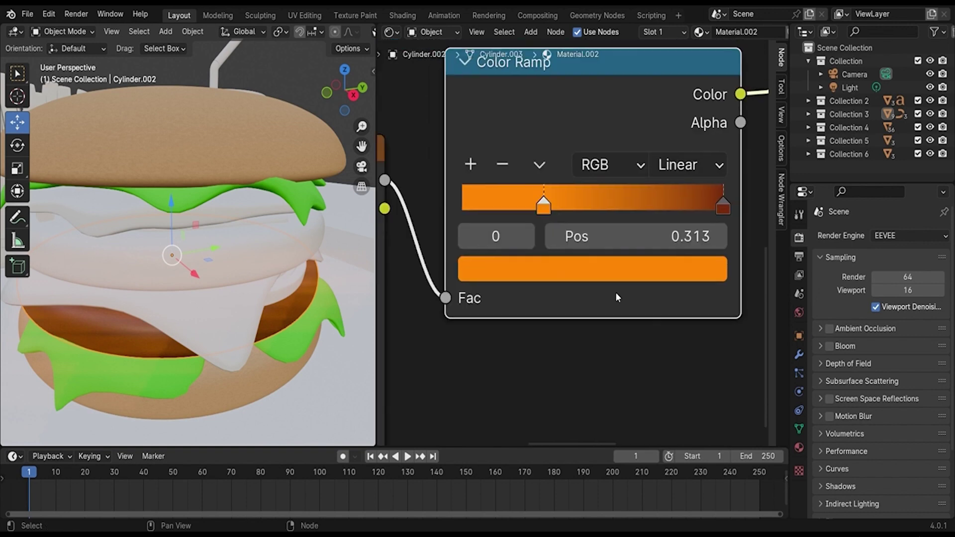
click(583, 272)
drag(510, 345, 561, 259)
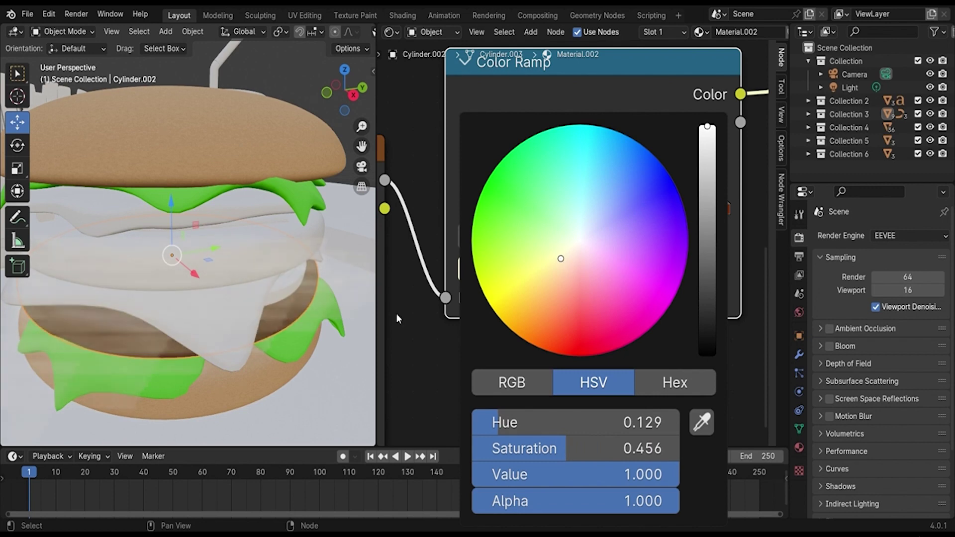
Step: Connect the loose wire to the output's Displacement input
scroll(608, 326, down, 2)
scroll(623, 297, down, 2)
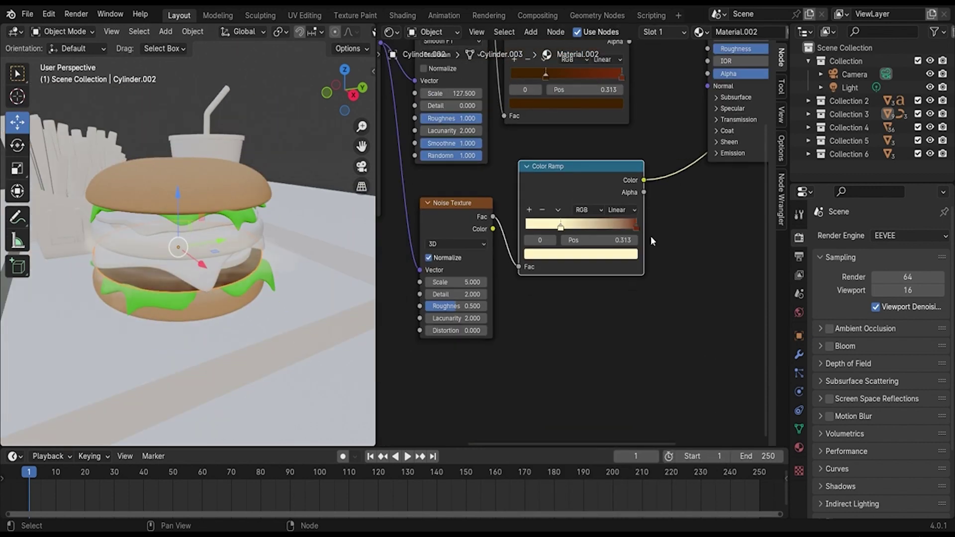
middle_drag(651, 236, 529, 294)
drag(634, 183, 638, 192)
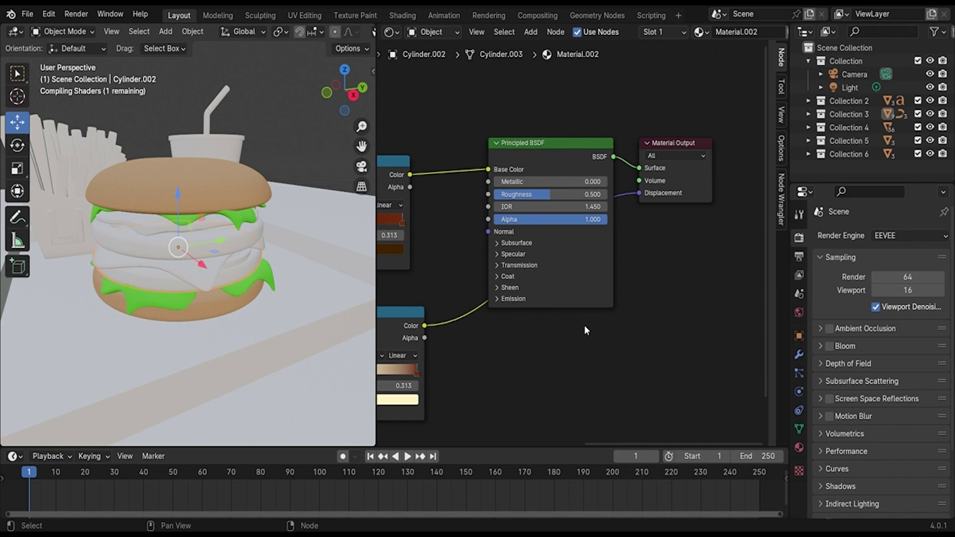
Step: Move the lower Color Ramp's stop to position 0.582
scroll(338, 290, up, 4)
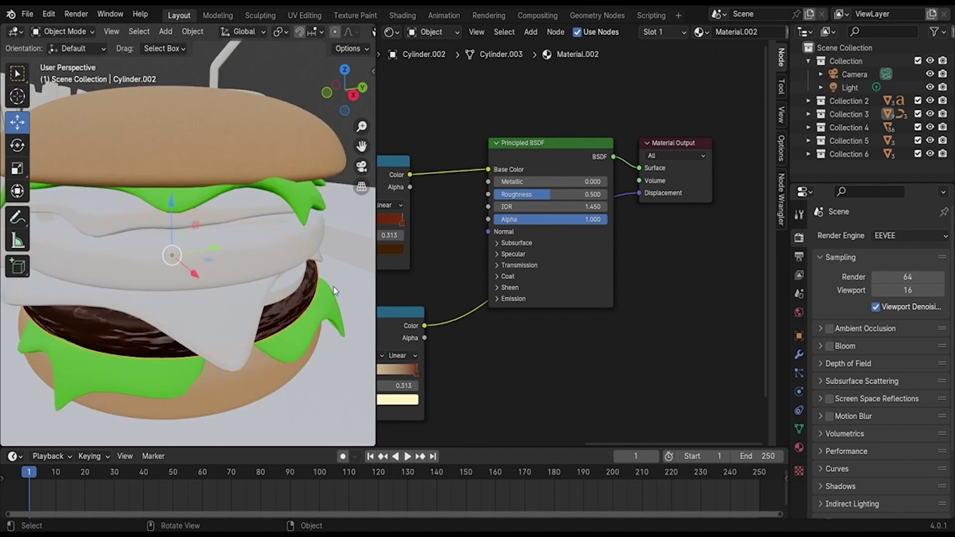
scroll(335, 291, up, 3)
shift+middle_drag(298, 291, 285, 232)
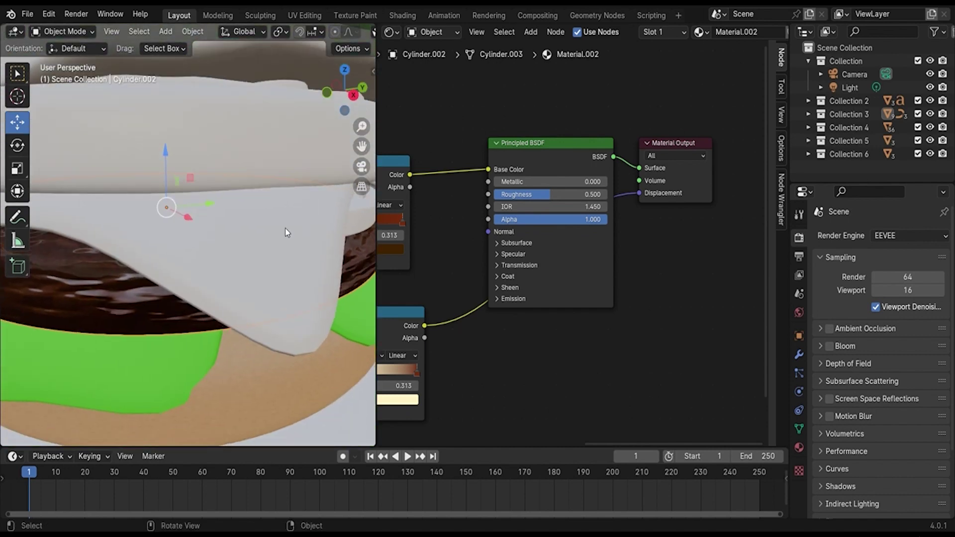
scroll(294, 231, down, 3)
scroll(303, 232, up, 3)
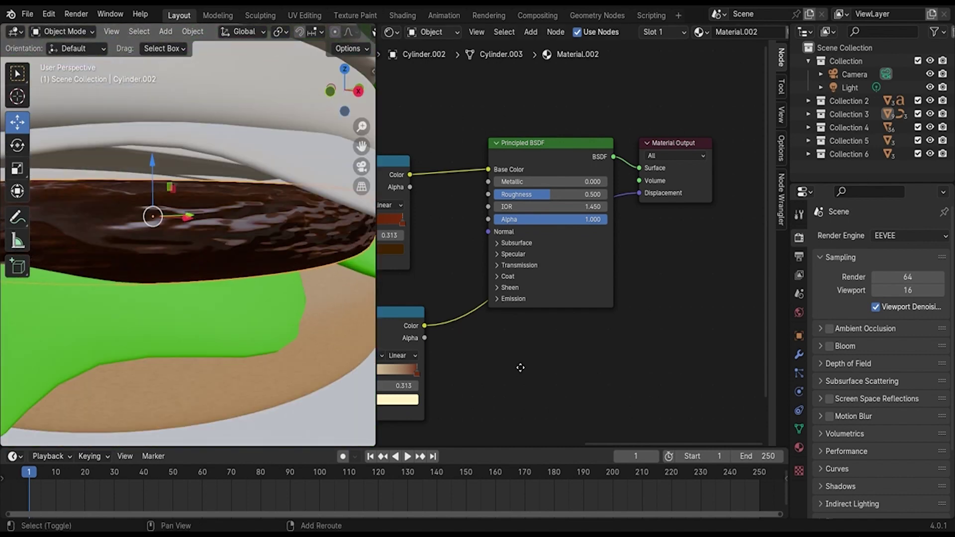
middle_drag(521, 367, 550, 286)
scroll(551, 286, up, 2)
mouse_move(440, 309)
mouse_down()
mouse_move(412, 311)
mouse_move(467, 314)
mouse_up()
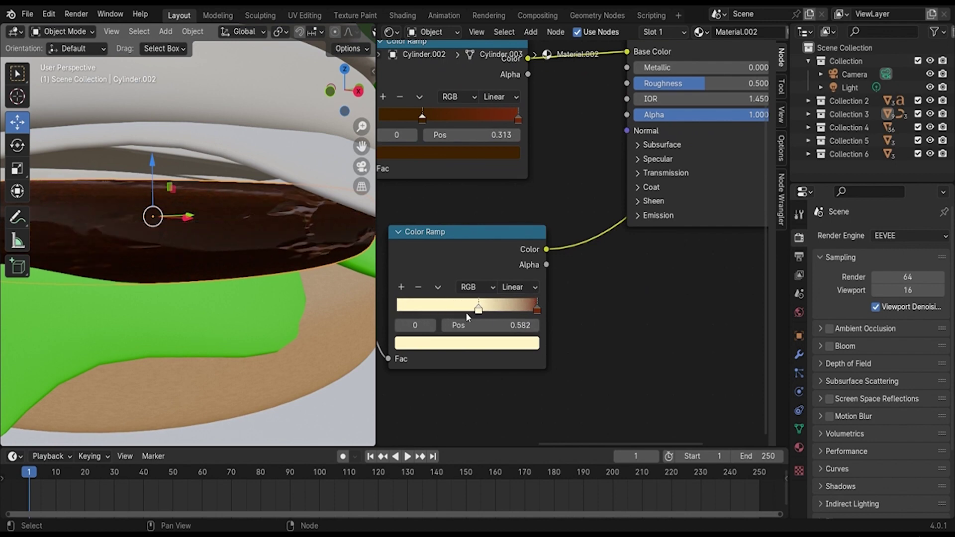
drag(528, 312, 540, 312)
Step: Darken a lower ramp stop's colour almost to black for a deep brown patty
scroll(204, 251, down, 4)
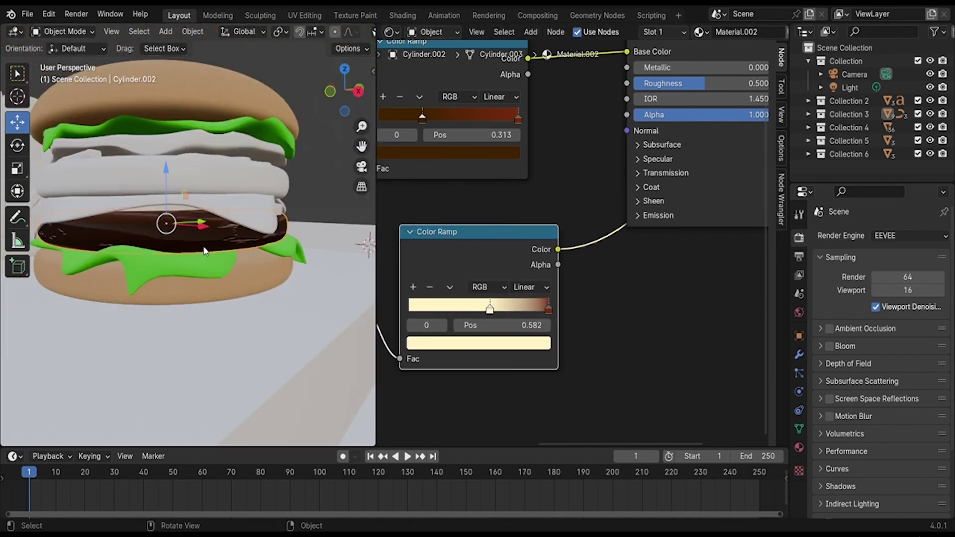
scroll(204, 251, up, 5)
middle_drag(205, 249, 235, 254)
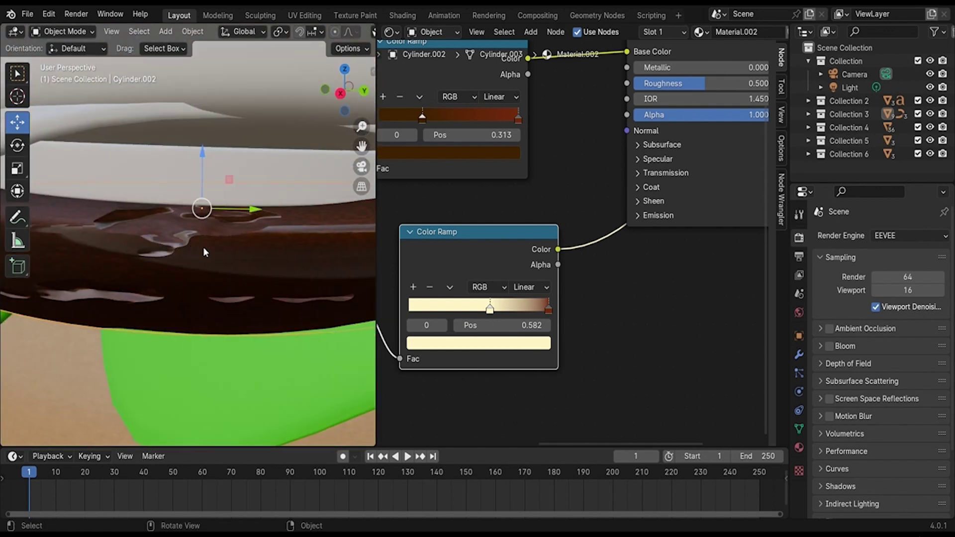
scroll(203, 251, down, 2)
click(498, 343)
mouse_move(539, 145)
mouse_down()
mouse_move(539, 213)
mouse_move(538, 122)
mouse_up()
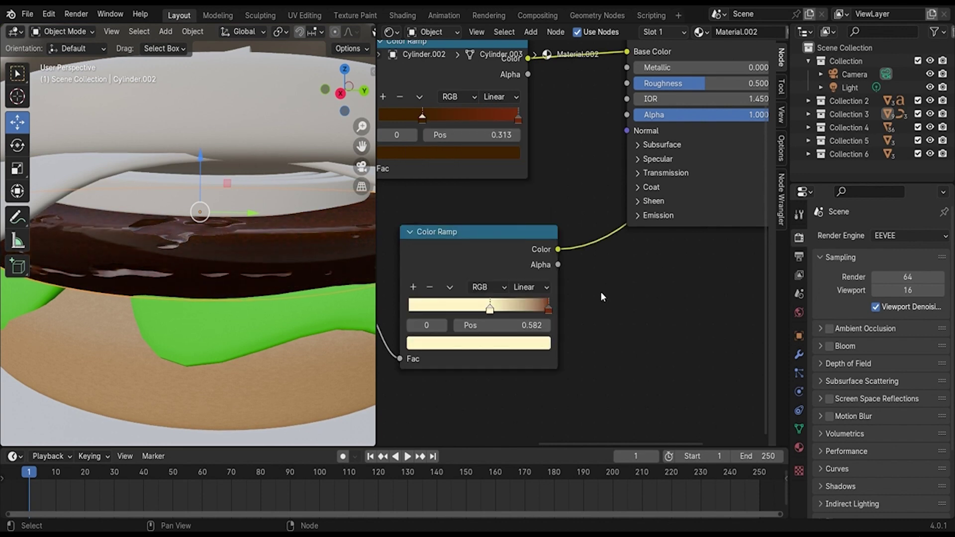
scroll(600, 305, down, 4)
scroll(182, 229, down, 5)
Step: Switch the viewport to Rendered shading
key(z)
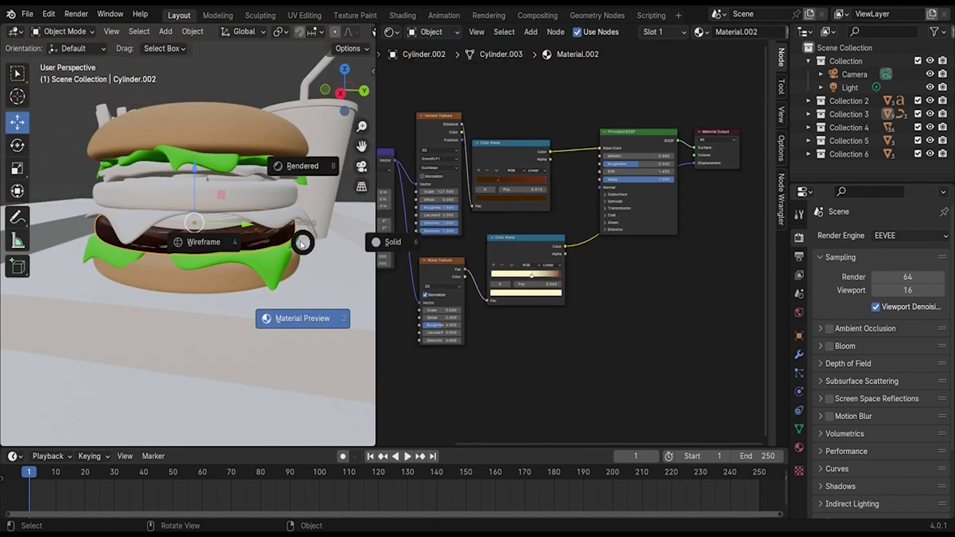
click(321, 166)
scroll(276, 270, up, 3)
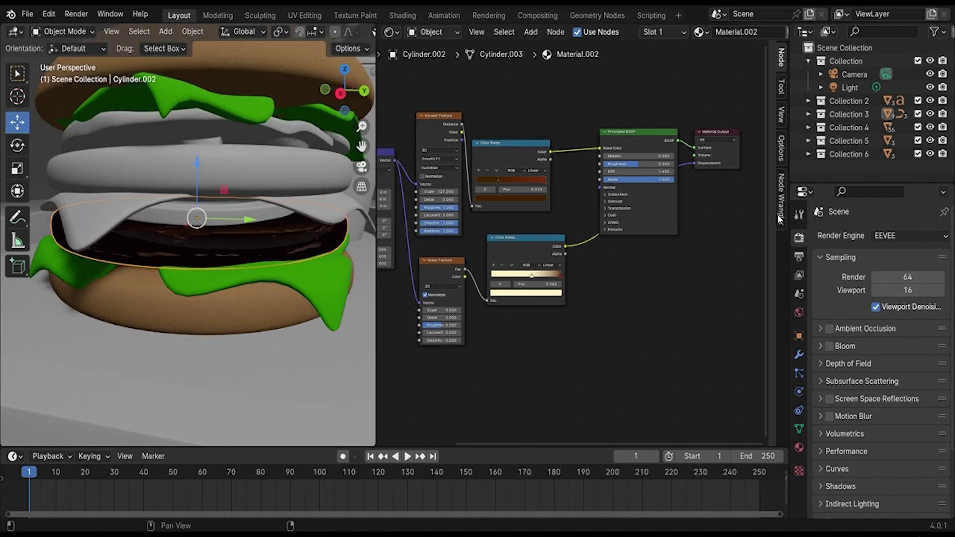
Step: Try Cycles, revert to EEVEE, then cut the lower ramp and Displacement links
click(905, 236)
click(900, 272)
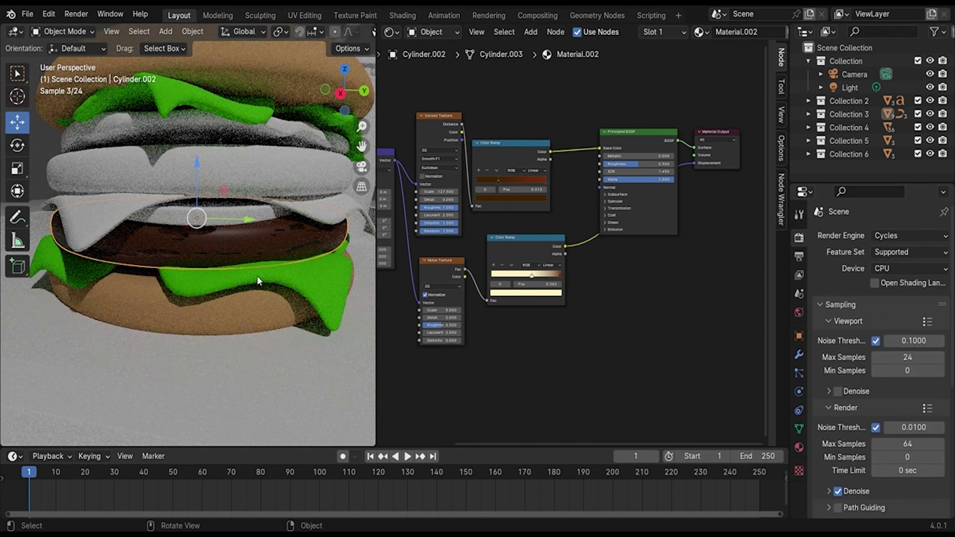
click(904, 235)
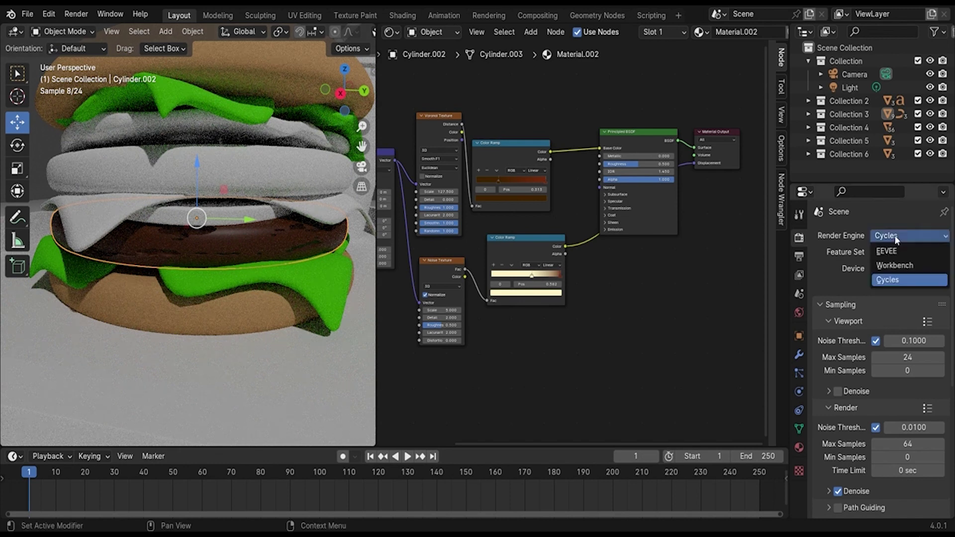
click(897, 251)
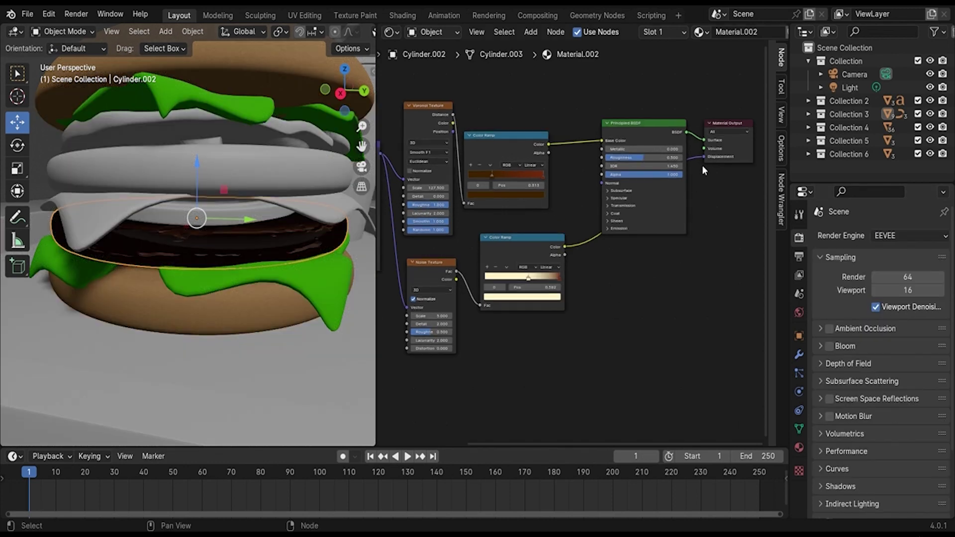
ctrl+right_drag(703, 154, 572, 247)
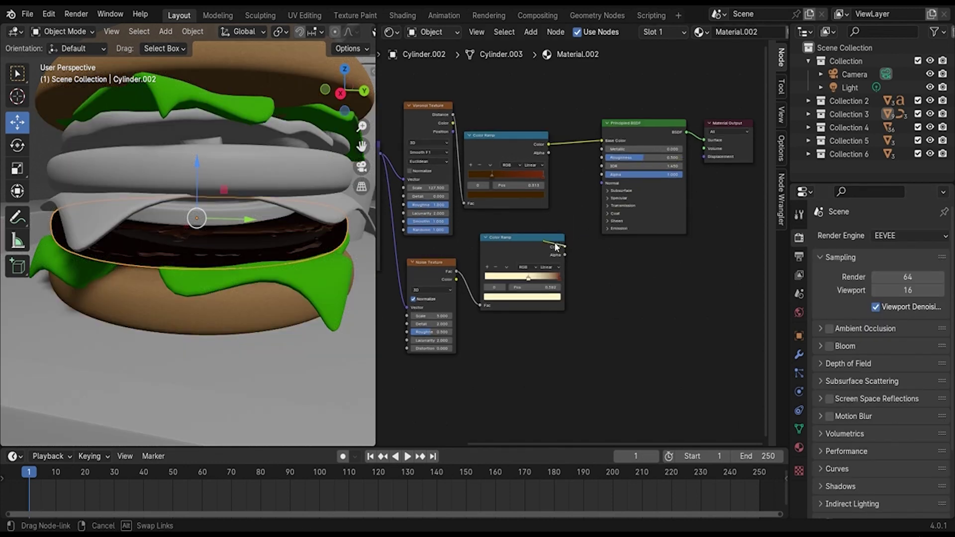
key(shift+a)
Step: Search 'mix' and drop a Mix Color node onto the upper Color Ramp to Base Color link
click(614, 296)
text(mix)
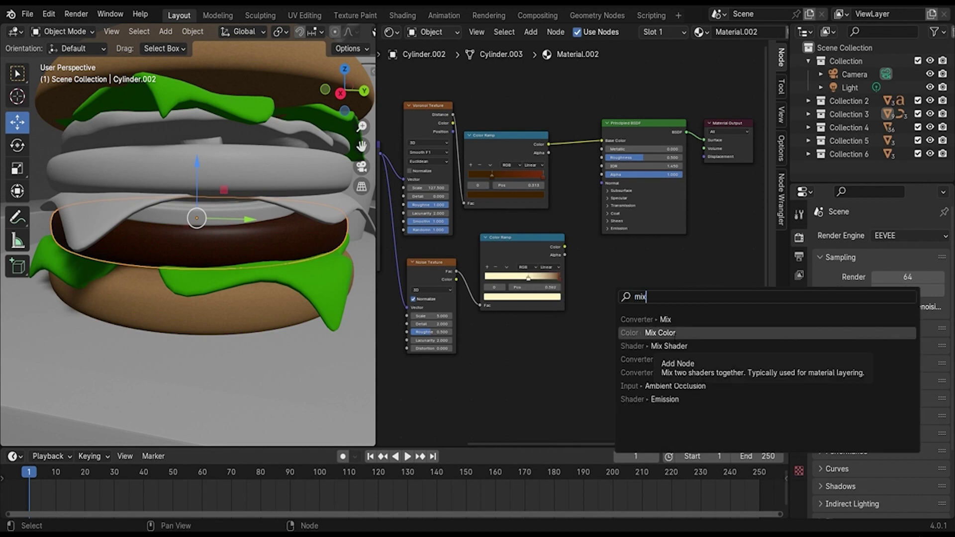
click(673, 322)
right_click(669, 324)
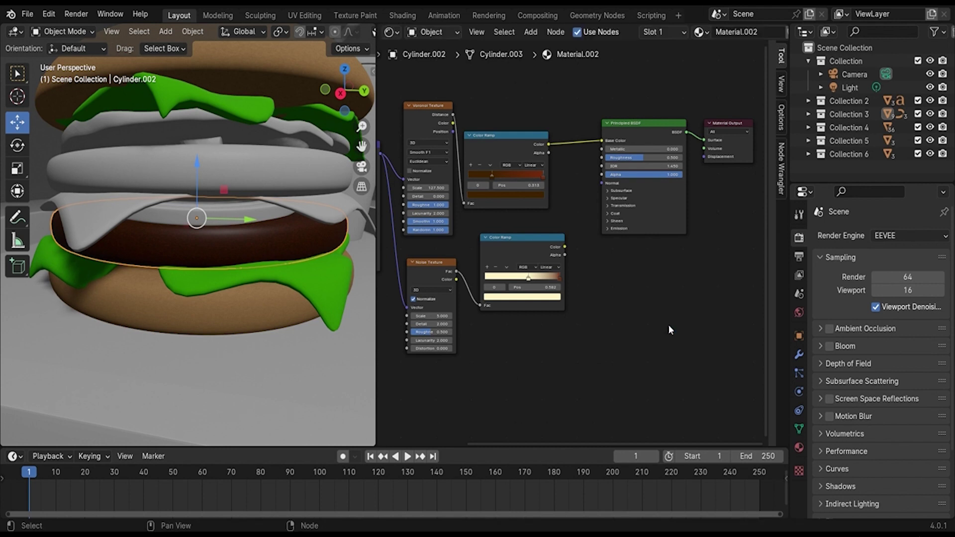
key(shift+a)
click(669, 324)
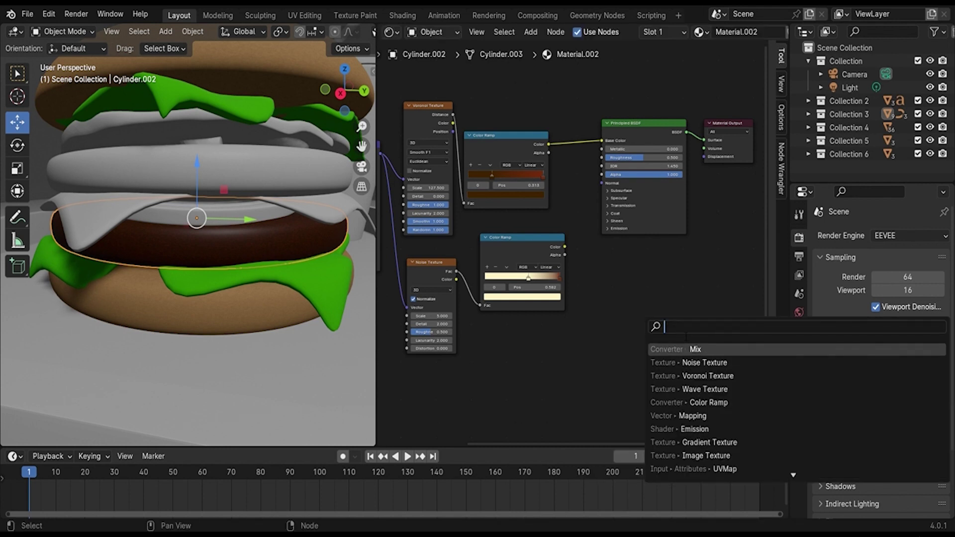
text(mix)
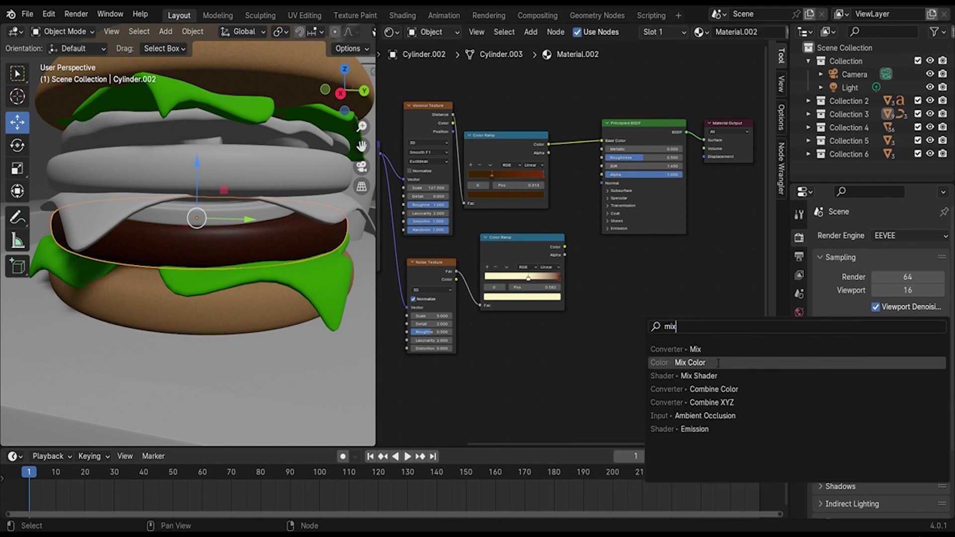
key(Return)
click(566, 124)
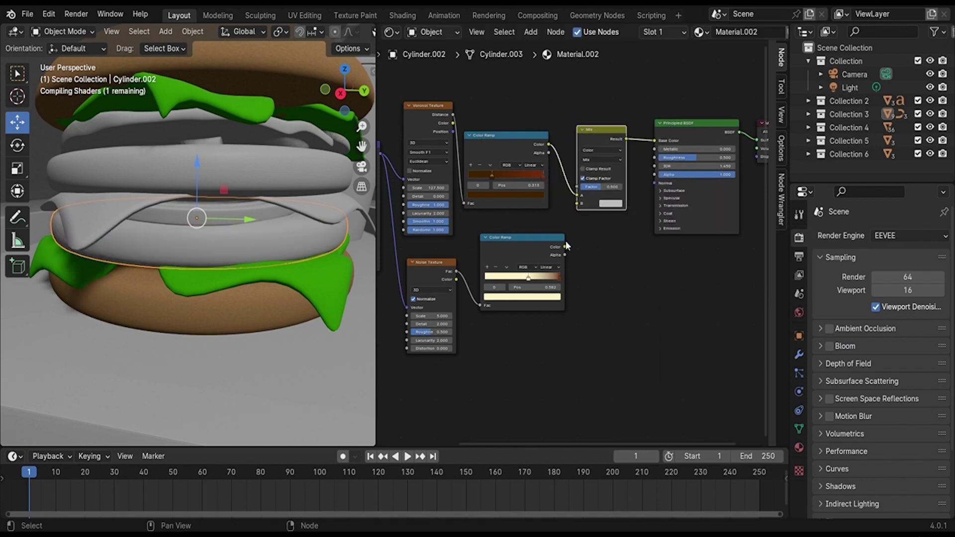
Step: Link the lower ramp's Color to Mix B and make its left stop a dark saturated orange
drag(565, 248, 578, 203)
scroll(582, 229, up, 3)
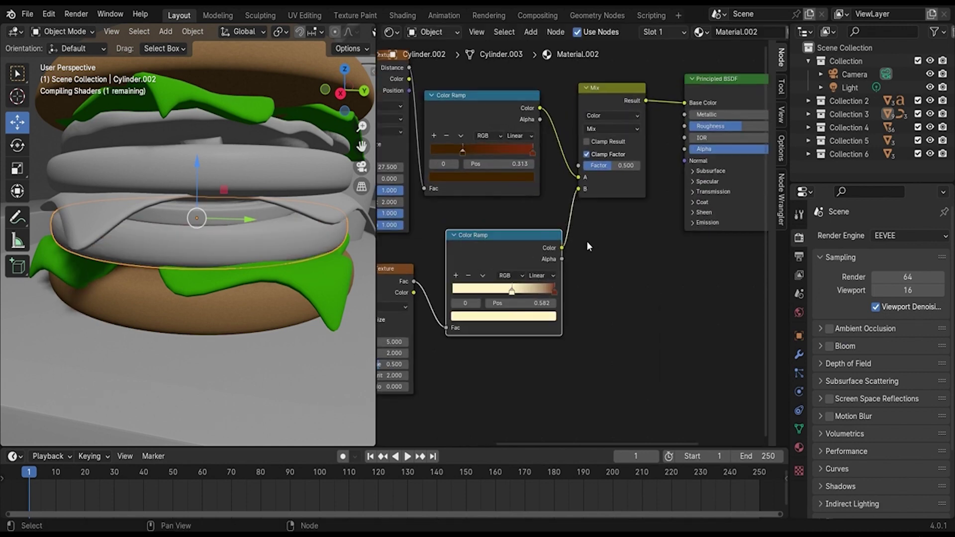
scroll(587, 241, up, 2)
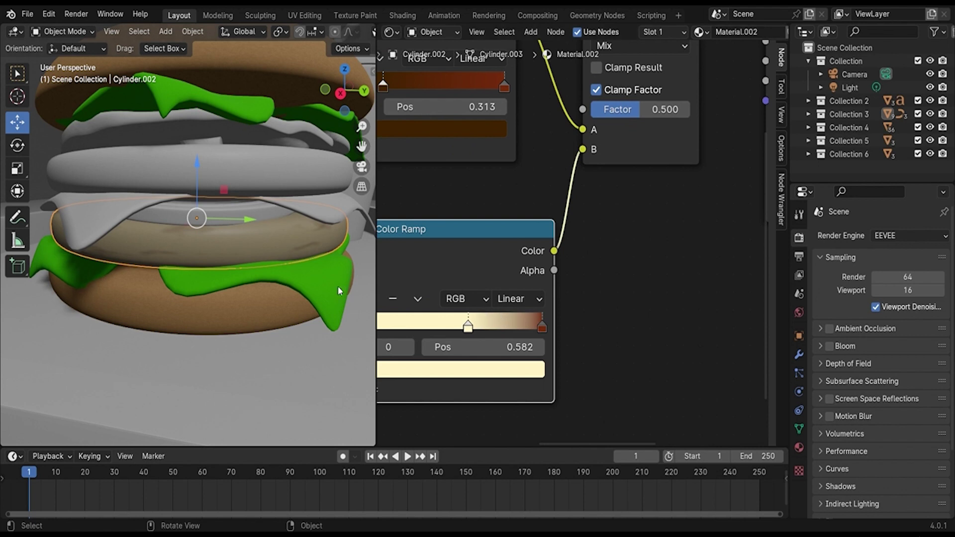
shift+middle_drag(502, 299, 681, 247)
drag(580, 307, 474, 301)
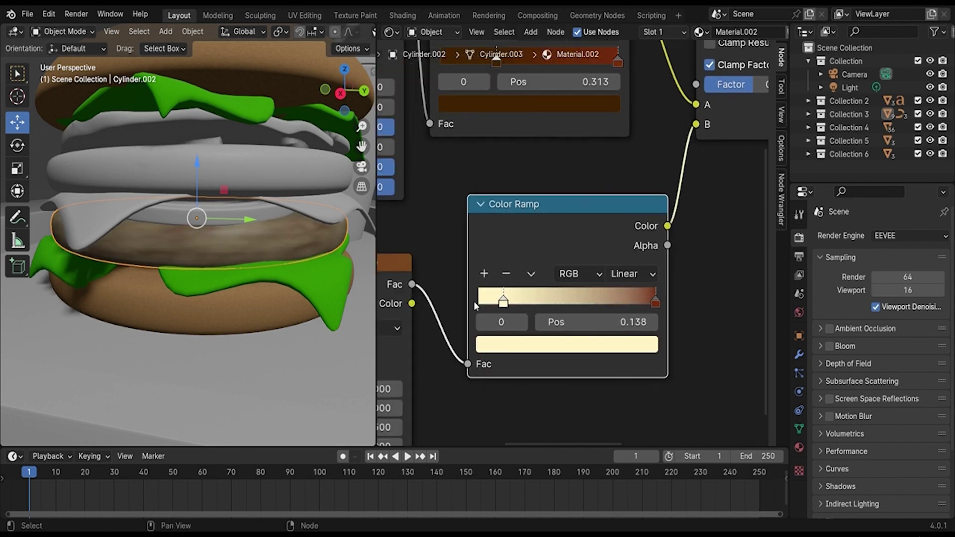
click(545, 343)
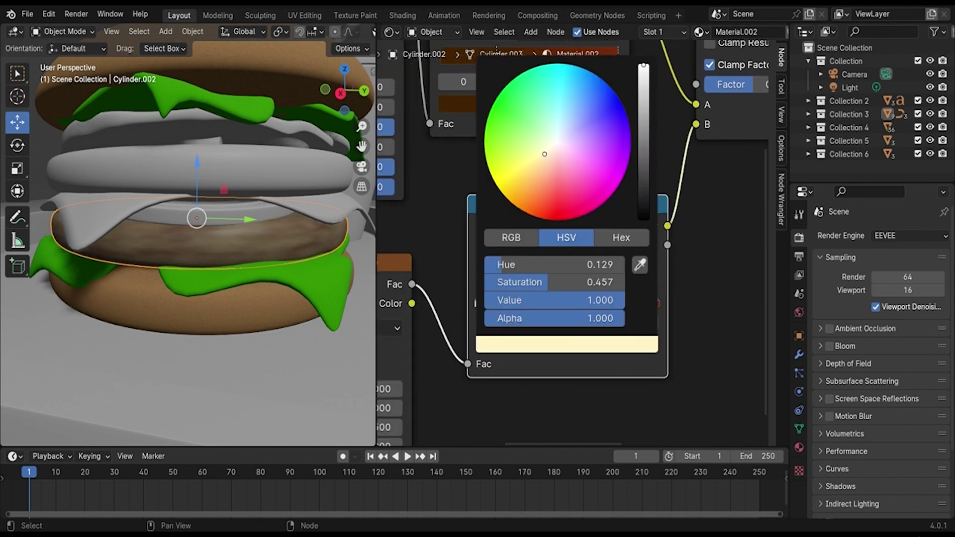
drag(544, 154, 526, 193)
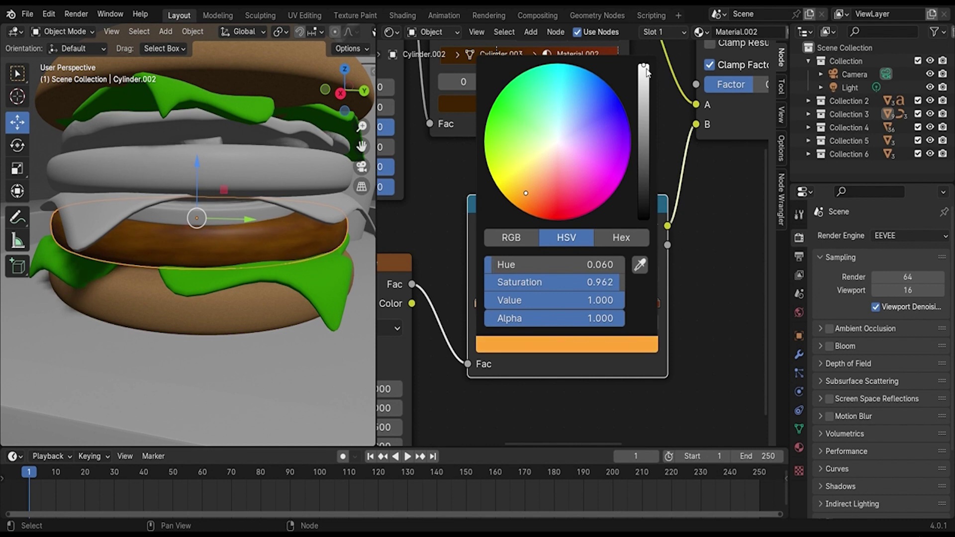
mouse_move(647, 72)
mouse_down()
mouse_move(647, 195)
mouse_move(646, 182)
mouse_up()
Step: Slide the right ramp stop to about 0.6 and enable Clamp Result on the Mix node
scroll(664, 310, up, 1)
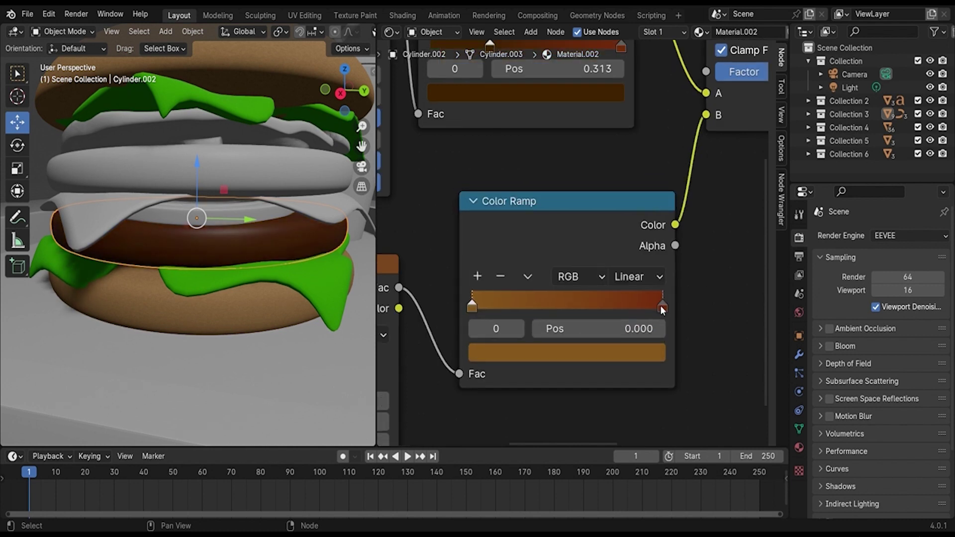
drag(547, 201, 513, 204)
mouse_move(619, 312)
mouse_down()
mouse_move(543, 312)
mouse_move(600, 309)
mouse_up()
mouse_move(444, 313)
mouse_down()
mouse_move(480, 303)
mouse_move(634, 302)
mouse_move(556, 308)
mouse_up()
click(481, 303)
scroll(573, 306, down, 2)
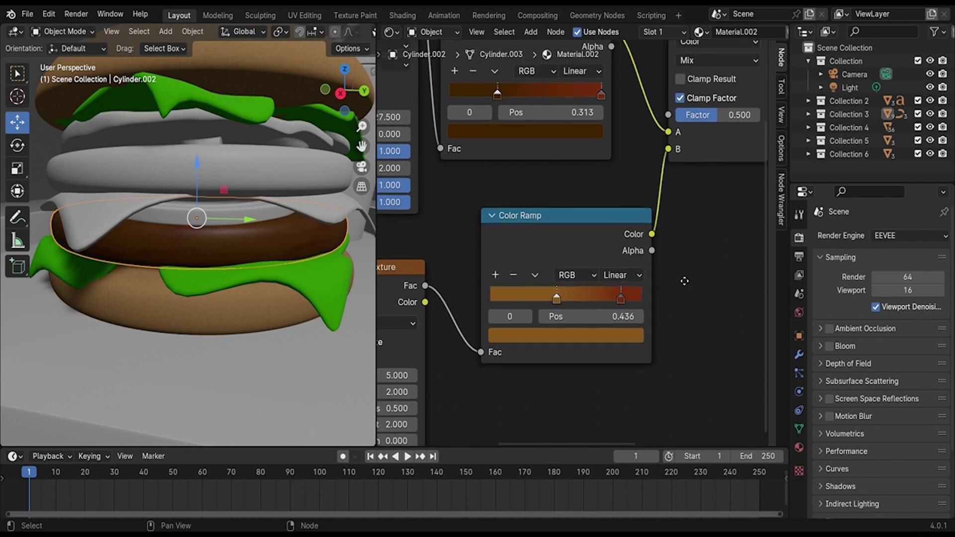
middle_drag(694, 73, 552, 157)
click(541, 157)
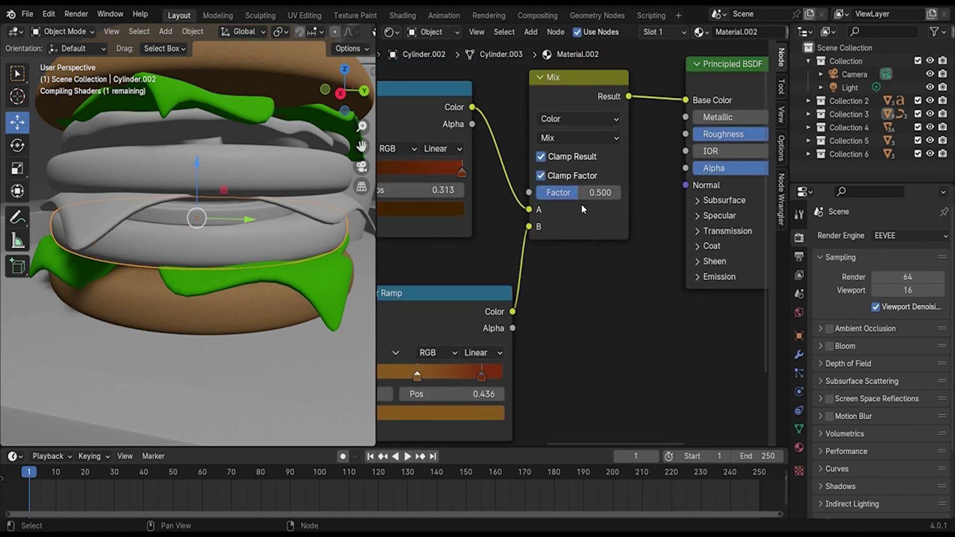
Step: Set the Mix node to Darken at factor 0.793 and save the file
mouse_move(582, 193)
mouse_down()
mouse_move(538, 193)
mouse_move(602, 193)
mouse_up()
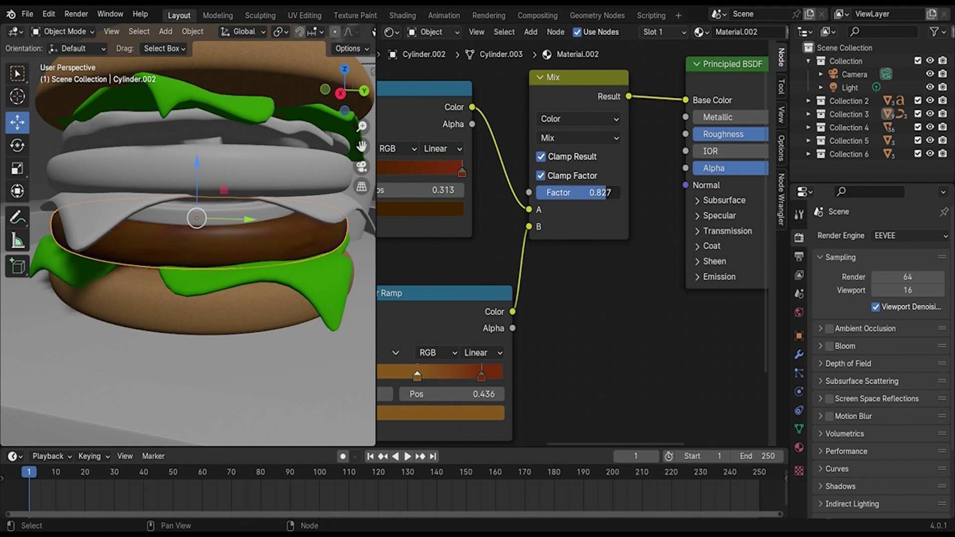
click(585, 116)
click(587, 138)
click(585, 198)
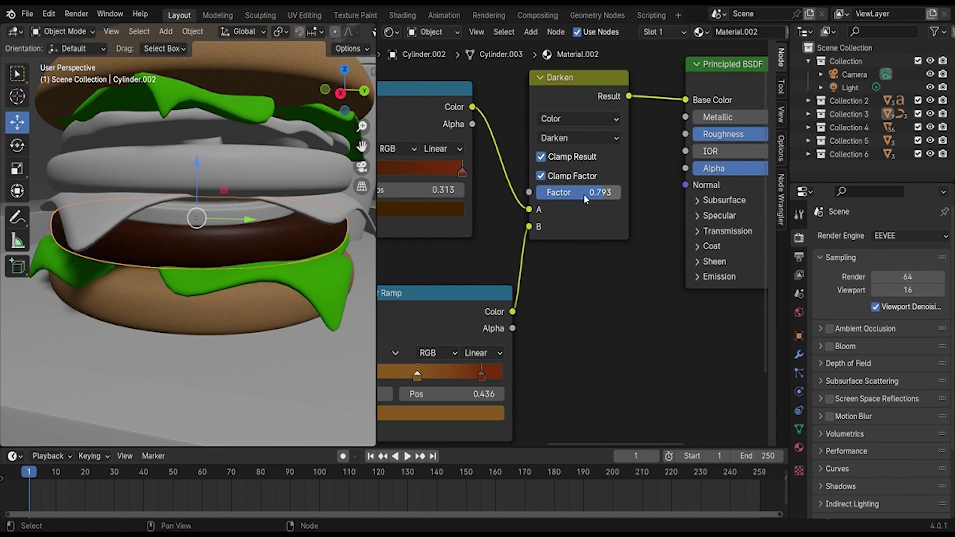
scroll(223, 282, down, 2)
mouse_move(222, 283)
middle_down()
mouse_move(300, 276)
mouse_move(257, 300)
middle_up()
scroll(258, 300, down, 3)
key(ctrl+s)
Step: Brighten the top Color Ramp's colour, save again and frame the patty
scroll(255, 270, up, 2)
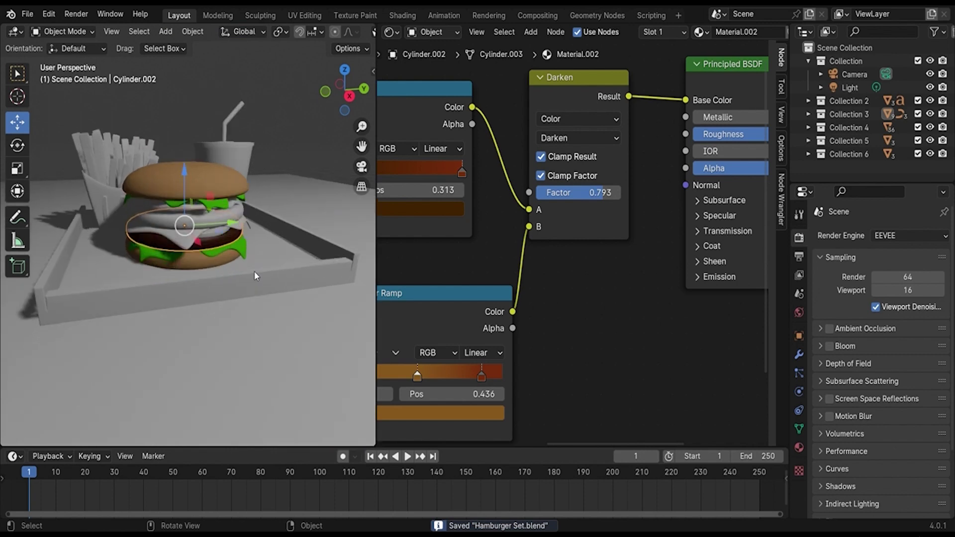
scroll(255, 270, up, 3)
ctrl+scroll(452, 191, left, 5)
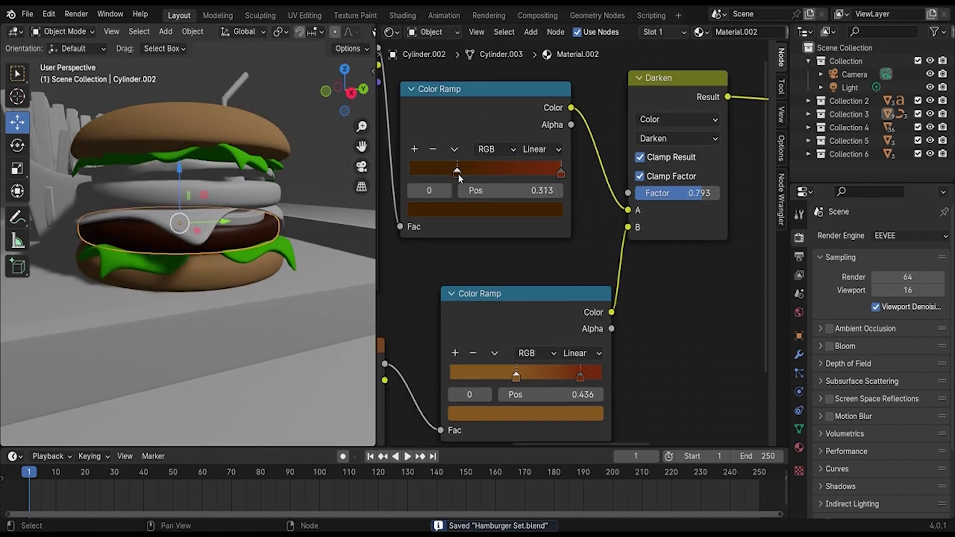
click(468, 198)
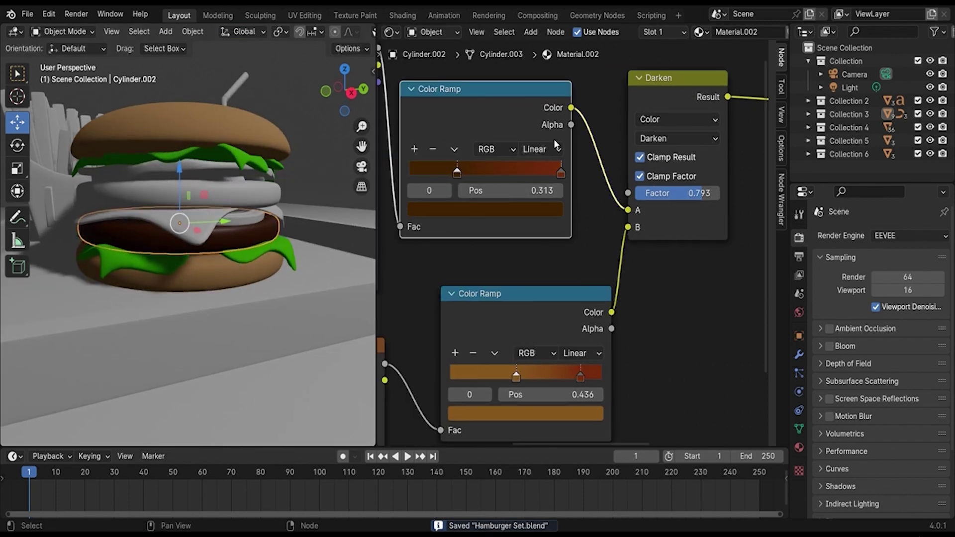
click(528, 215)
drag(548, 321, 549, 310)
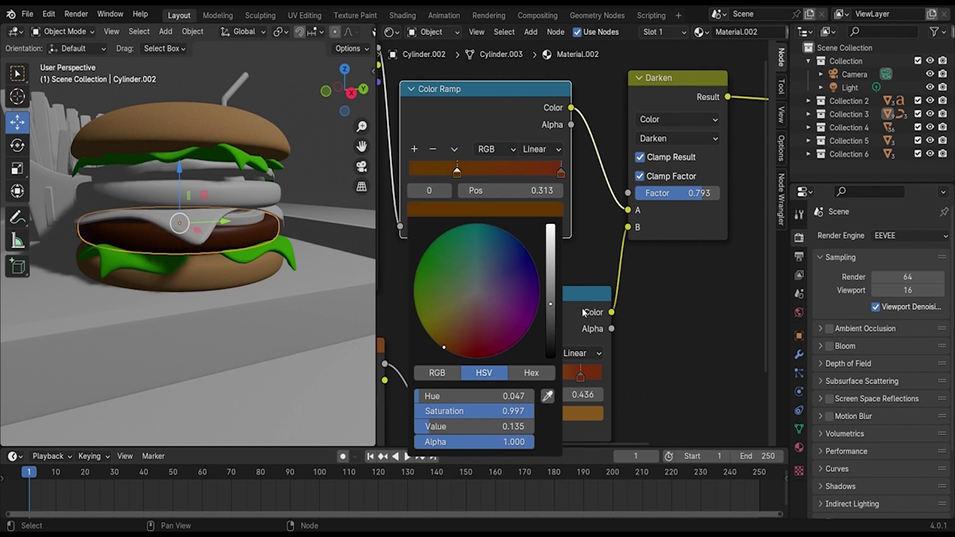
scroll(273, 224, down, 3)
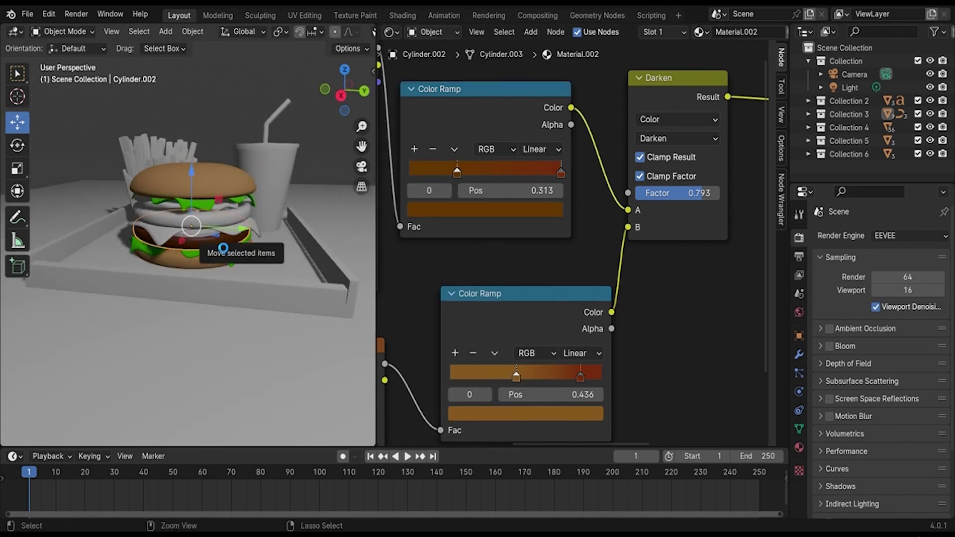
key(ctrl+s)
key(KP_Decimal)
Step: Give the white patty layer Cylinder.003 the existing material Material.002
click(273, 198)
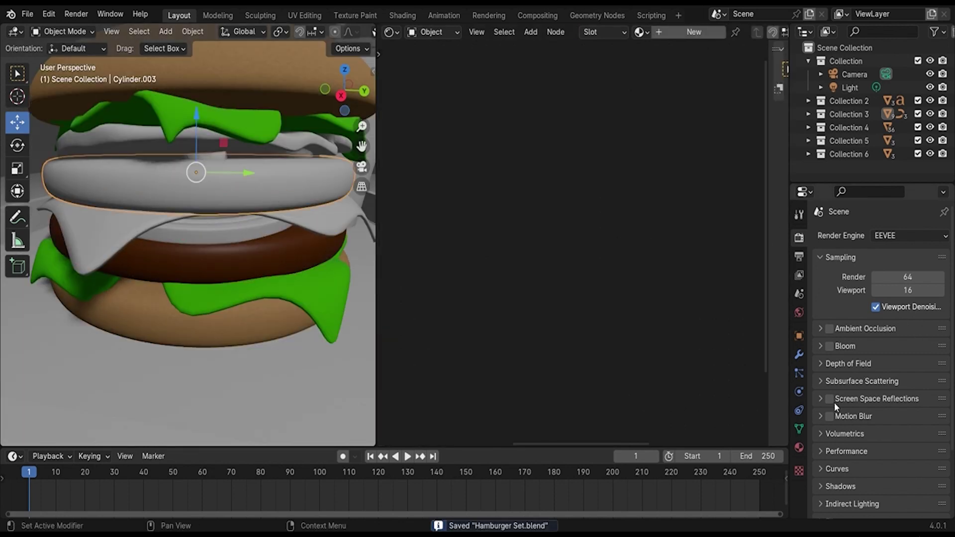
click(800, 446)
click(820, 290)
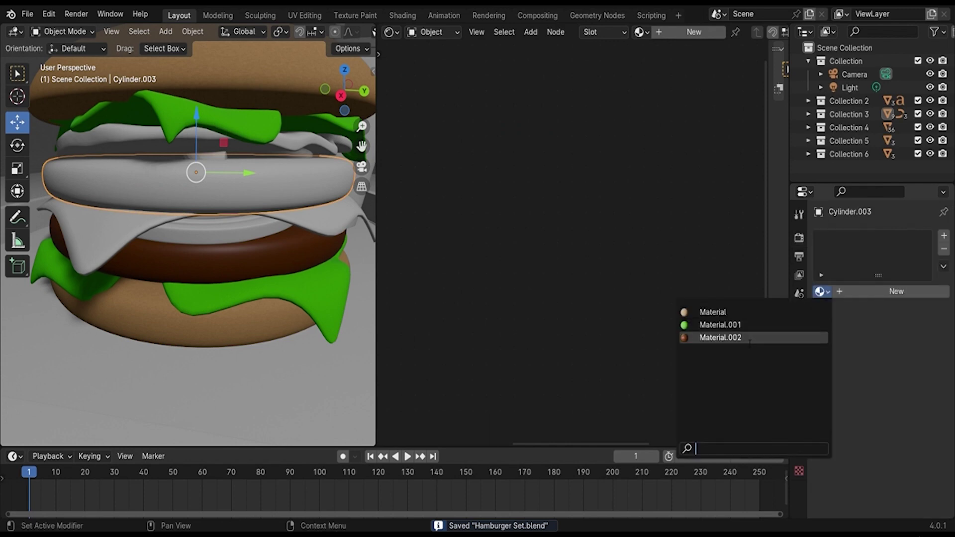
click(706, 336)
Step: Select the tray plane and save the file
click(296, 362)
scroll(296, 362, down, 3)
scroll(330, 341, up, 3)
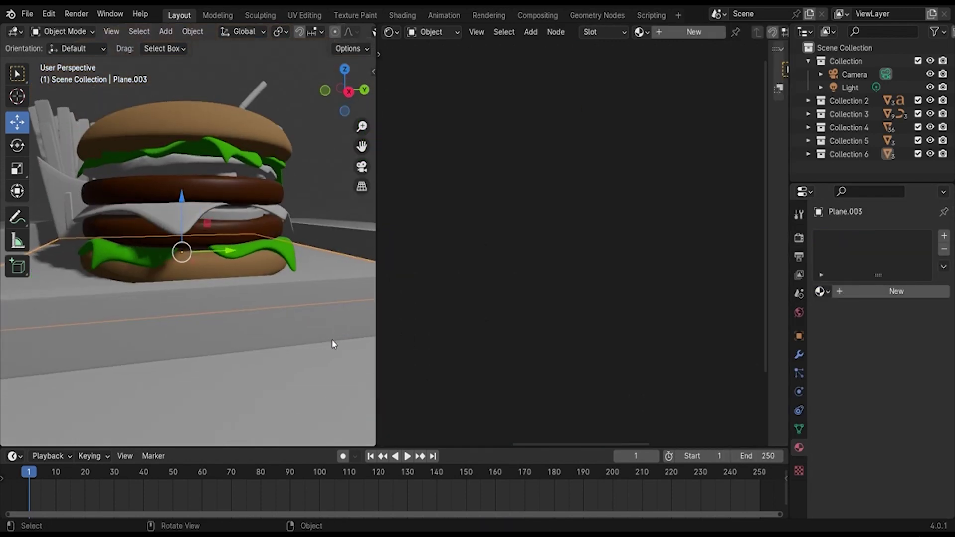
scroll(327, 298, up, 3)
scroll(309, 296, down, 2)
scroll(288, 295, down, 2)
scroll(288, 295, down, 2)
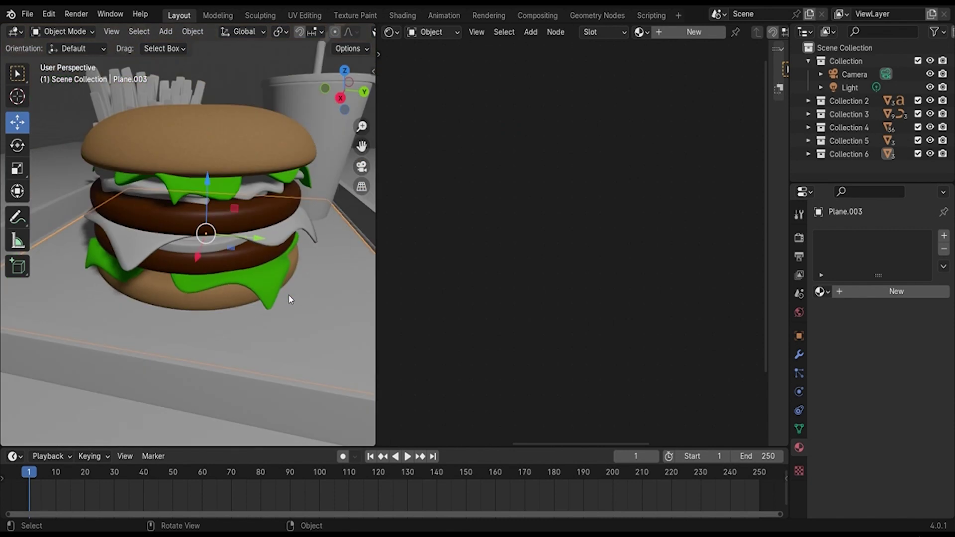
key(ctrl+s)
scroll(290, 298, down, 2)
Step: Try the Cycles render engine, then switch back to EEVEE
key(z)
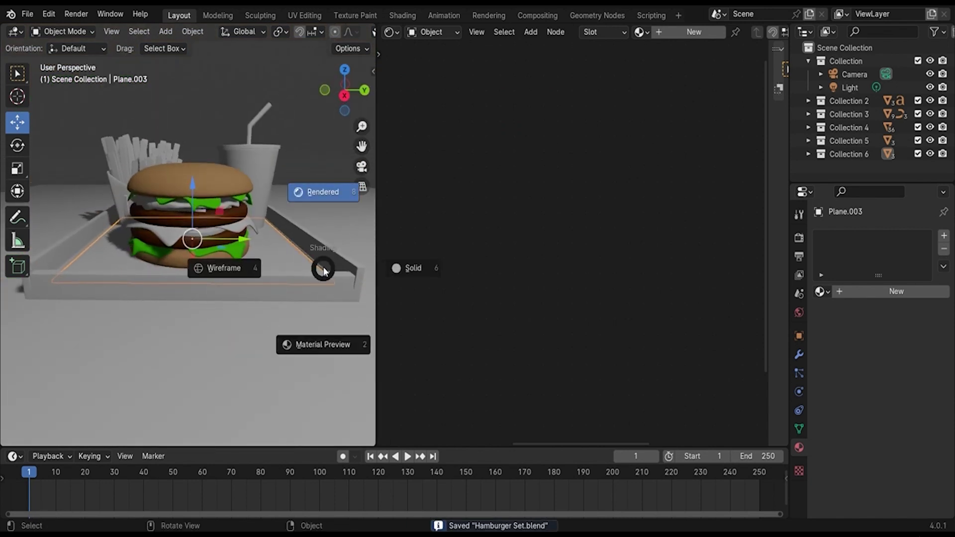
click(799, 237)
click(897, 236)
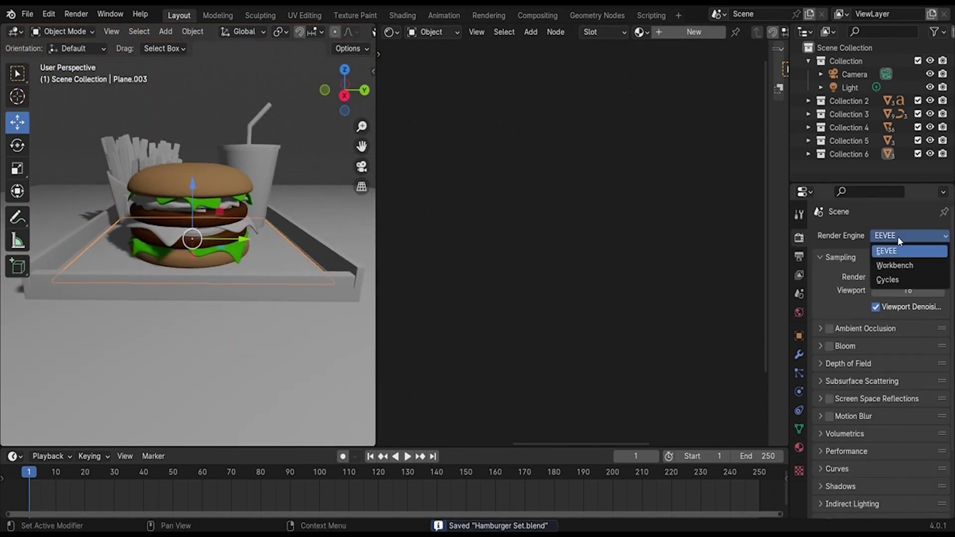
click(888, 285)
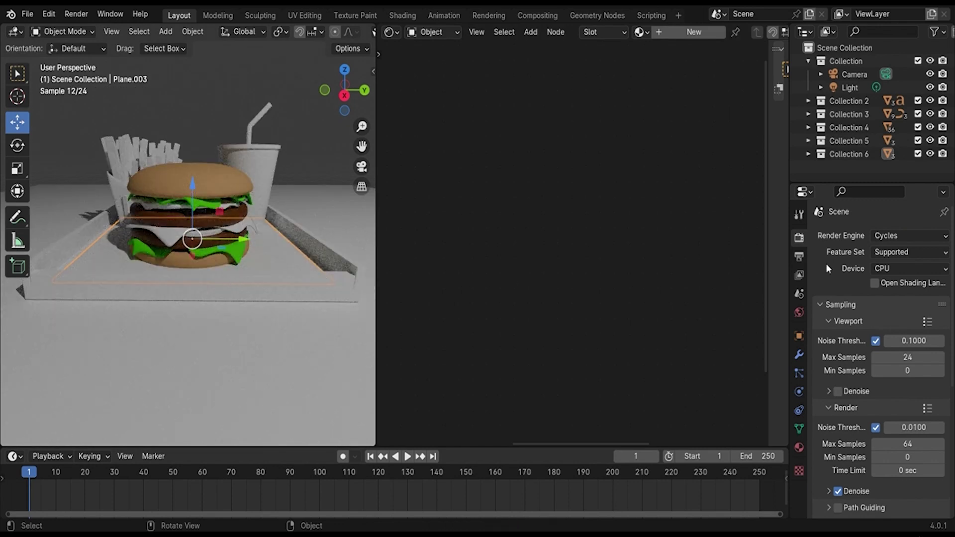
click(898, 236)
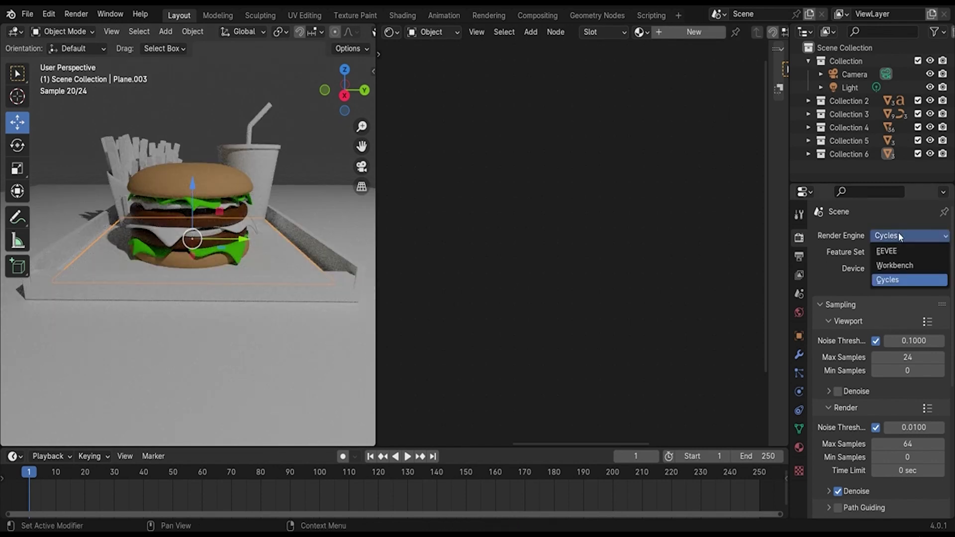
click(895, 236)
scroll(267, 258, up, 3)
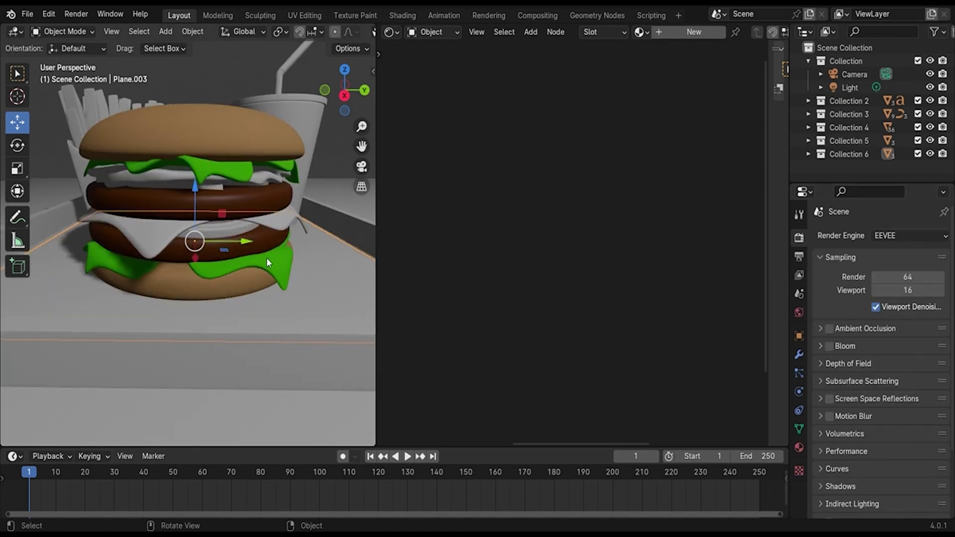
scroll(261, 234, up, 3)
Step: Select the onion ring Circle.002 and create a new material for it
click(374, 284)
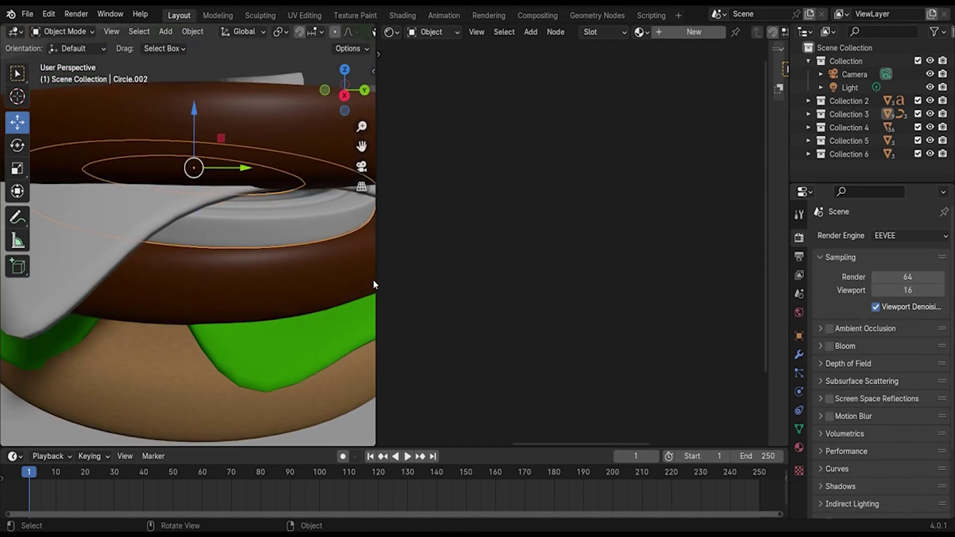
click(701, 33)
click(715, 158)
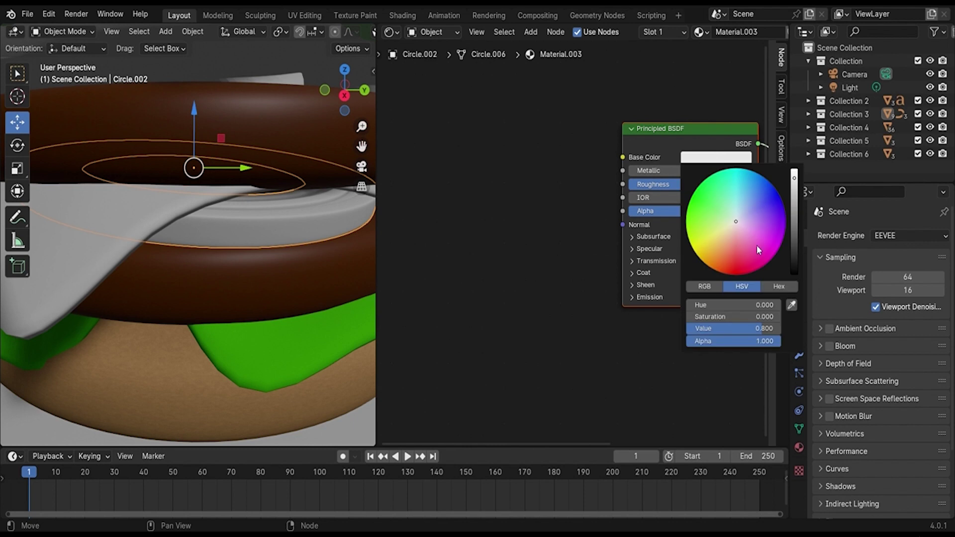
Step: Add a Color Ramp node and link its Color to Base Color
key(shift+a)
click(498, 182)
text(c)
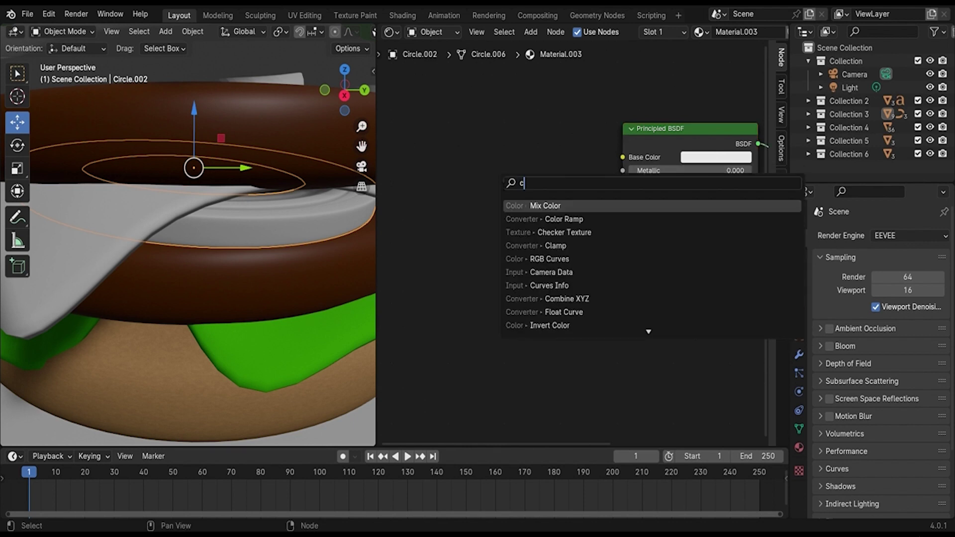
text(olor)
key(Down)
key(Return)
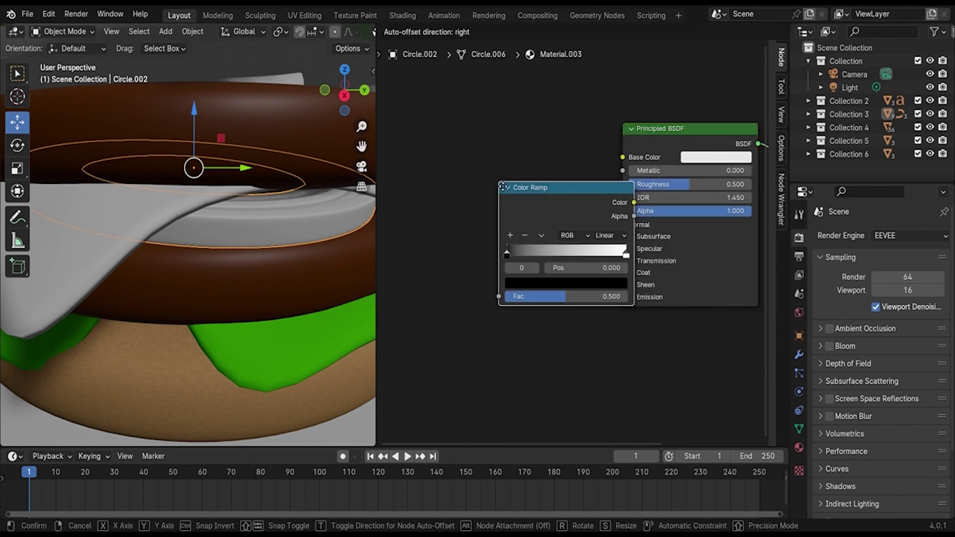
click(478, 143)
drag(591, 157, 623, 157)
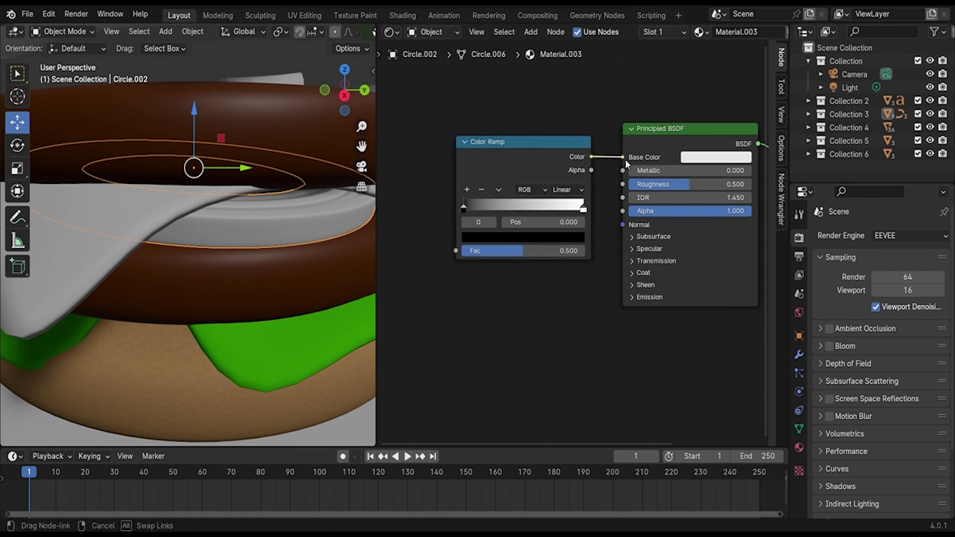
Step: Move the dark ramp stop to 0.4 and make it a bright purple
scroll(443, 219, up, 1)
scroll(448, 202, up, 1)
drag(425, 195, 495, 195)
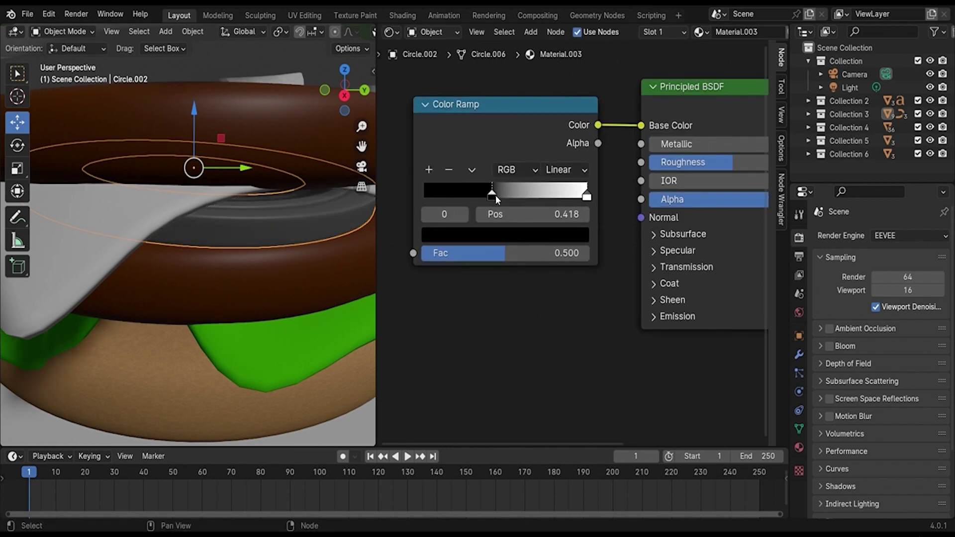
click(503, 236)
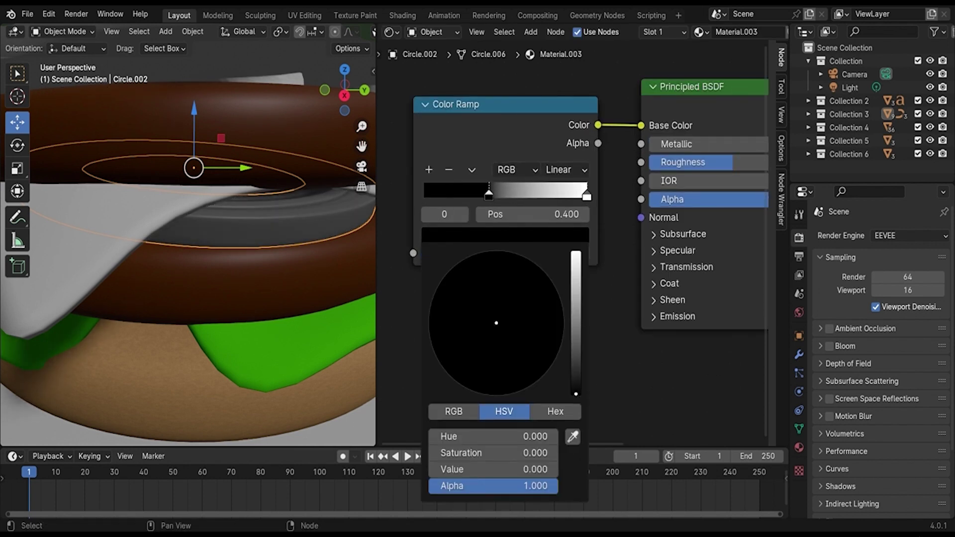
scroll(503, 325, up, 4)
click(540, 379)
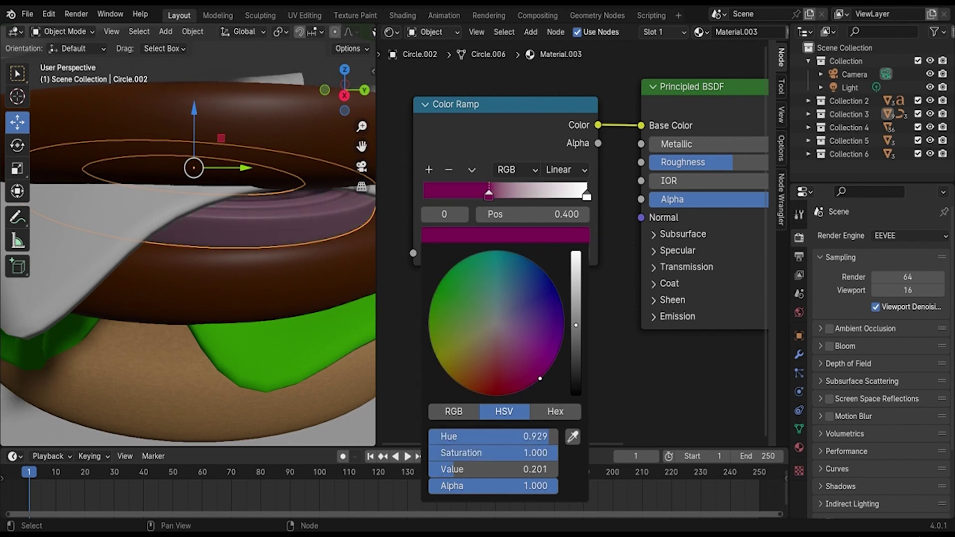
drag(540, 379, 554, 361)
drag(576, 325, 576, 291)
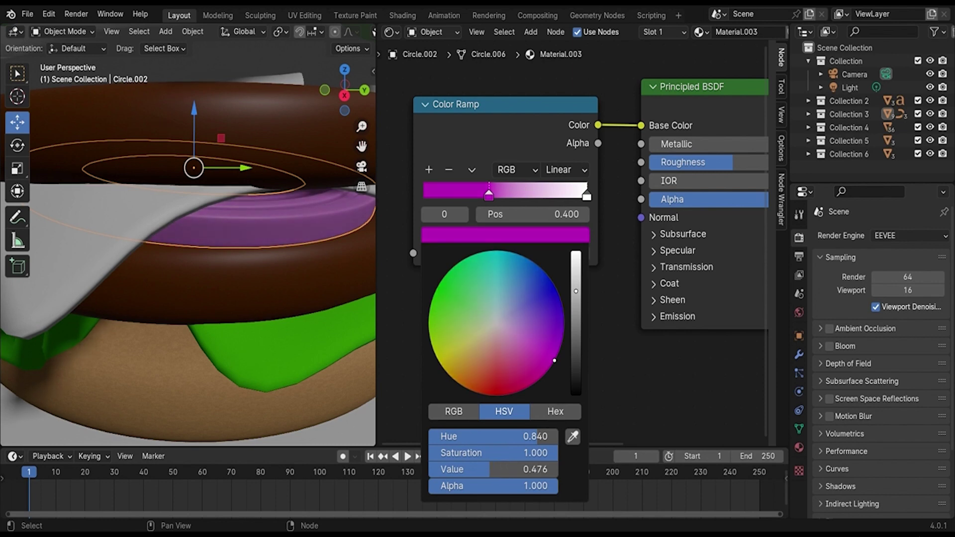
scroll(499, 278, down, 3)
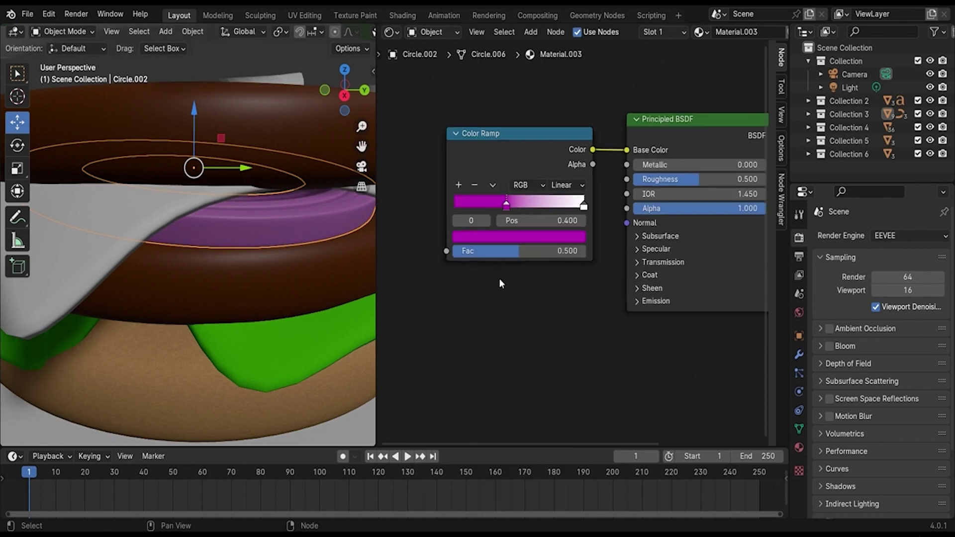
scroll(501, 315, down, 1)
key(shift+a)
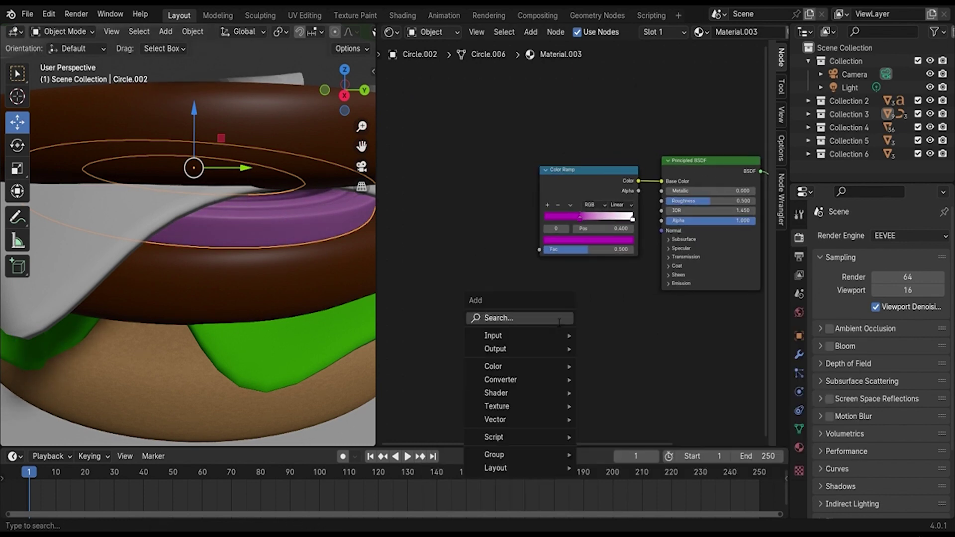
Step: Add a Noise Texture node and connect its Fac to the onion ring's Color Ramp Fac
click(554, 317)
text(noise)
key(Return)
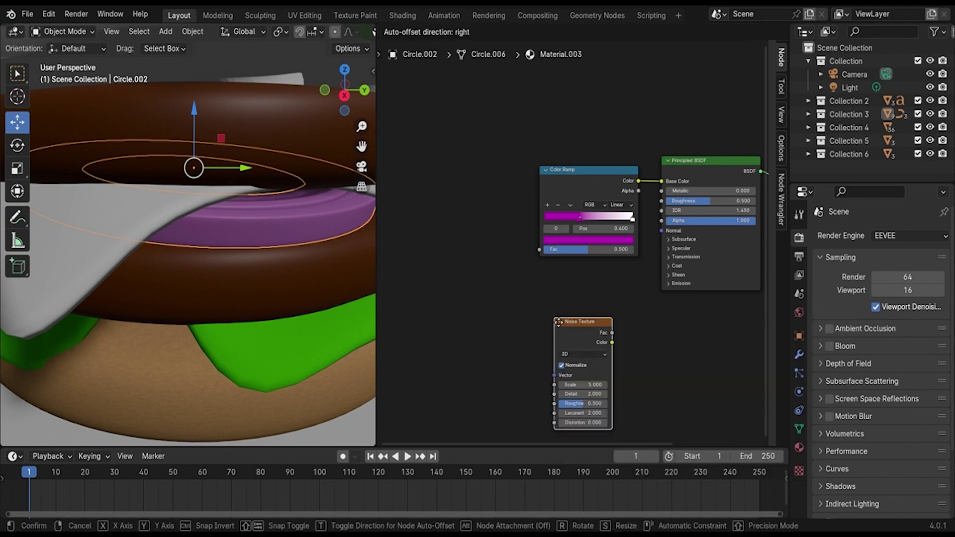
click(474, 167)
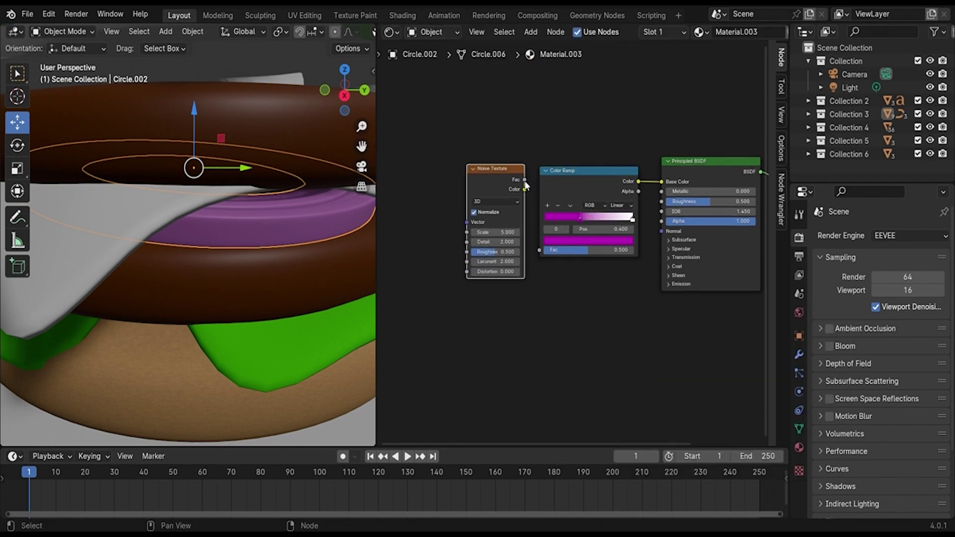
drag(525, 180, 539, 250)
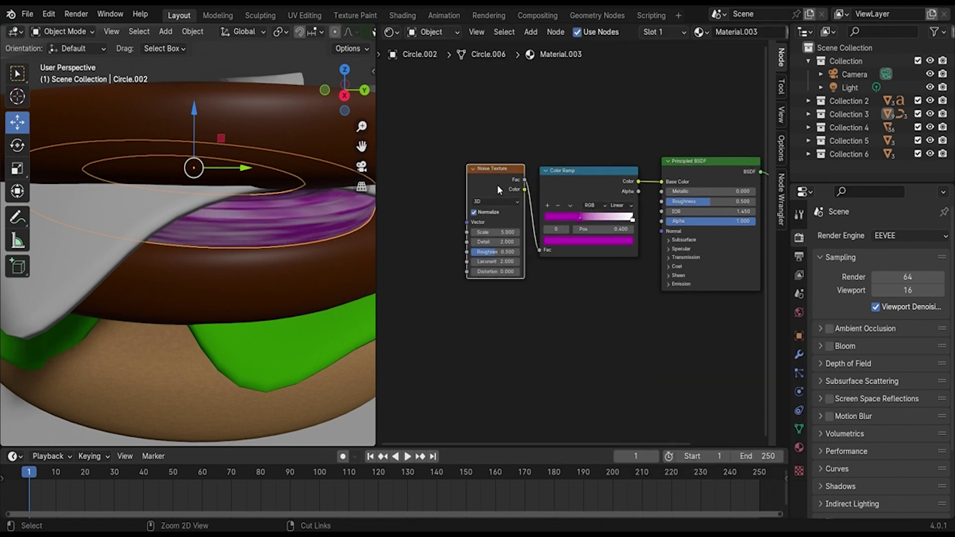
mouse_move(497, 184)
ctrl+middle_down()
mouse_move(460, 277)
mouse_move(574, 297)
mouse_move(525, 353)
ctrl+middle_up()
mouse_move(541, 251)
mouse_down()
mouse_move(579, 256)
mouse_move(525, 267)
mouse_move(566, 257)
mouse_move(542, 252)
mouse_move(559, 252)
mouse_up()
Step: Keep the noise Scale at 5, set Detail to 15 and raise Roughness to 0.86
scroll(566, 258, down, 1)
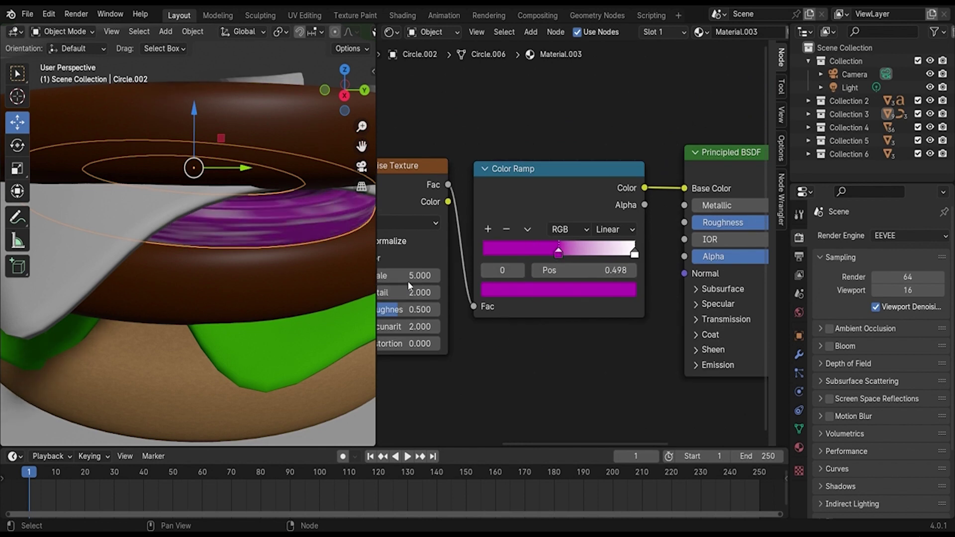
mouse_move(409, 276)
mouse_down()
mouse_move(448, 276)
mouse_move(416, 276)
mouse_up()
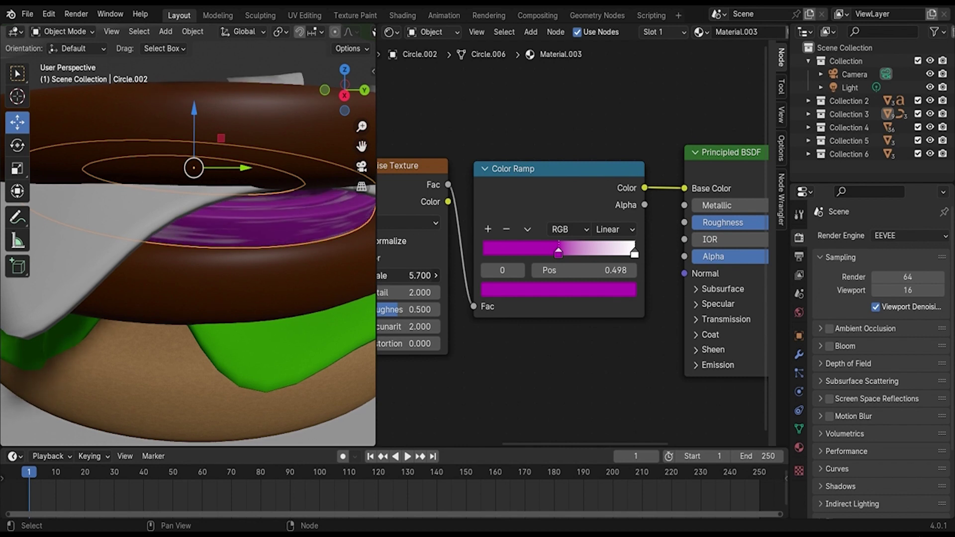
click(417, 277)
key(BackSpace)
text(5)
key(Return)
click(398, 293)
text(15)
key(Return)
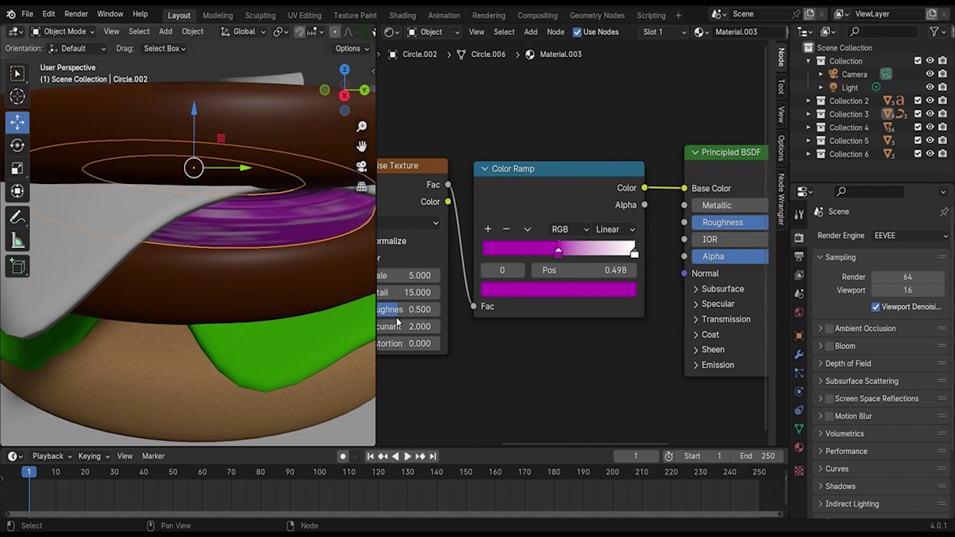
mouse_move(397, 319)
mouse_down()
mouse_move(432, 319)
mouse_move(432, 309)
mouse_up()
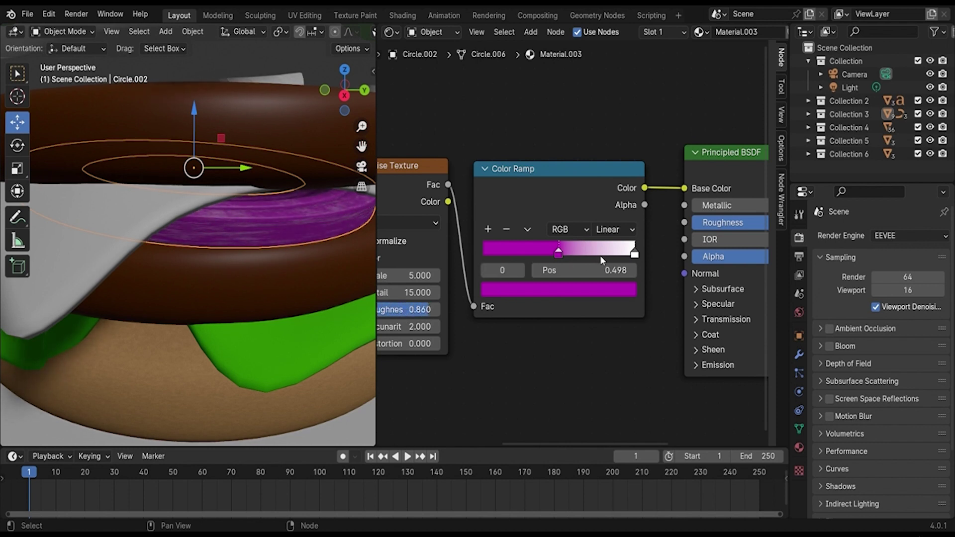
Step: Move the purple ramp stop to 0.404 and set Lacunarity 46.1, Distortion 33.2
mouse_move(558, 254)
mouse_down()
mouse_move(531, 249)
mouse_move(545, 253)
mouse_up()
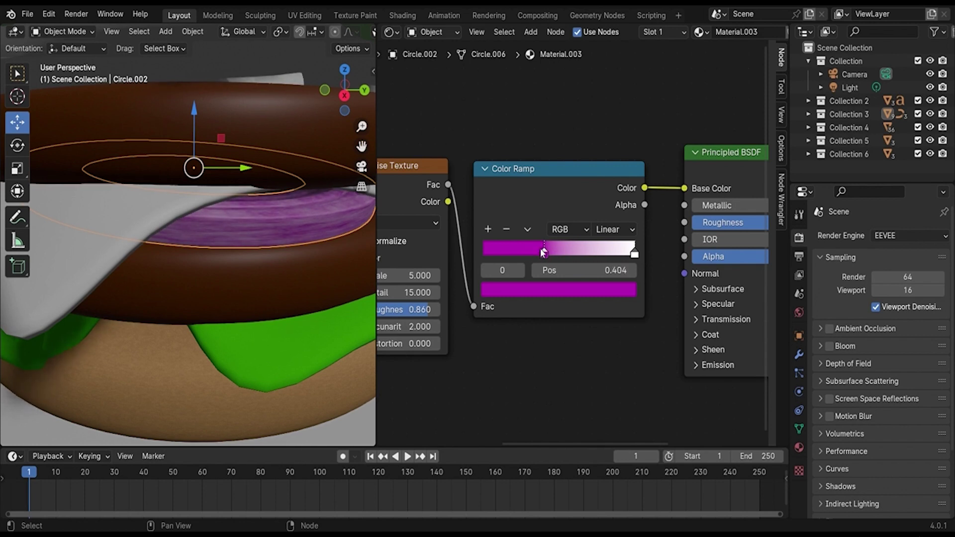
click(396, 326)
text(46.1)
key(Return)
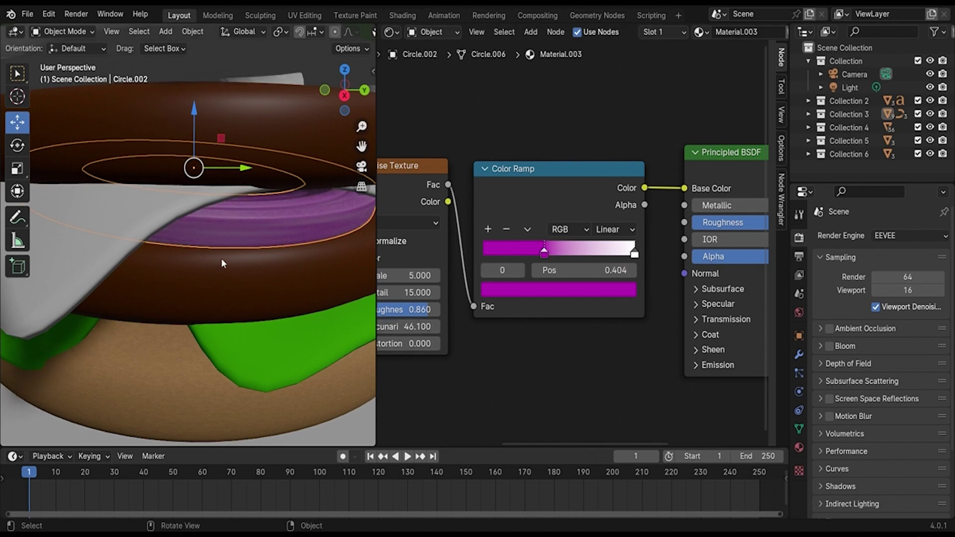
scroll(221, 259, up, 4)
scroll(237, 249, down, 3)
drag(408, 344, 437, 343)
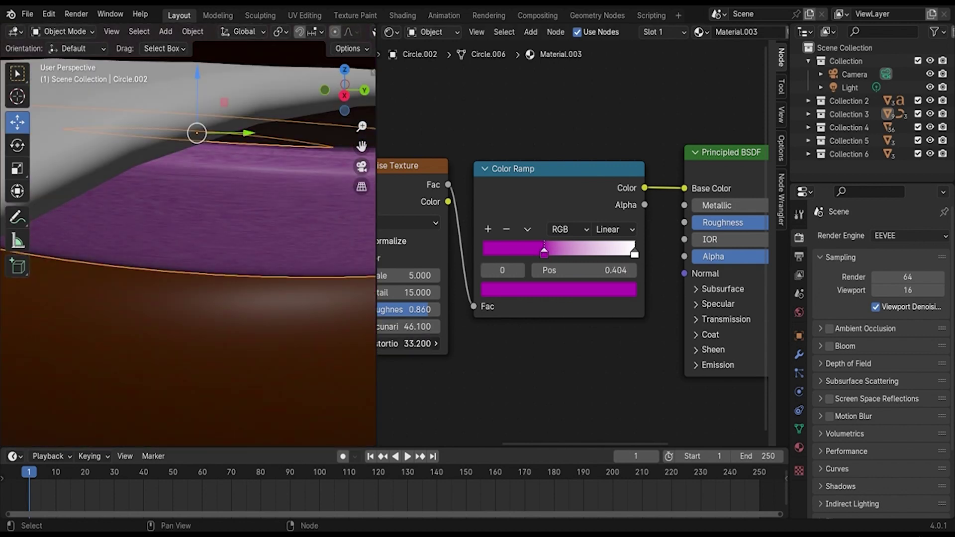
scroll(503, 398, down, 1)
double_click(434, 330)
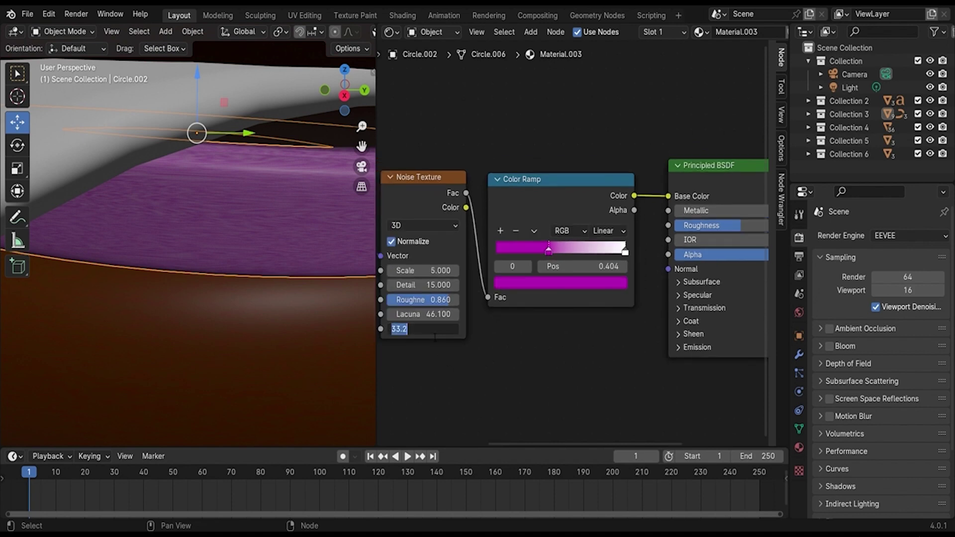
text(30)
key(Return)
scroll(195, 312, down, 3)
middle_drag(195, 311, 275, 347)
Step: Assign Material.003 to the first thin onion ring between the patties
click(274, 346)
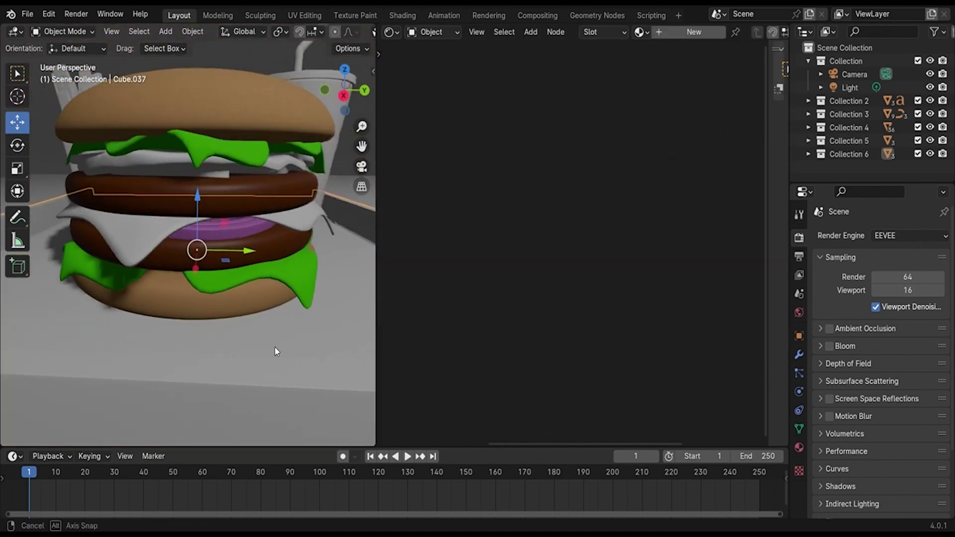
scroll(207, 361, up, 3)
scroll(204, 343, up, 3)
middle_drag(202, 324, 221, 192)
click(219, 190)
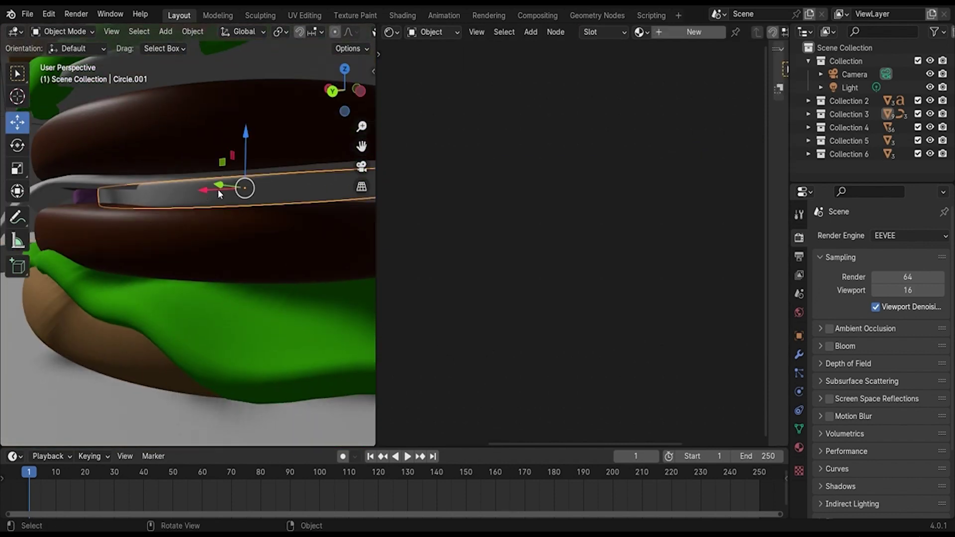
click(799, 448)
click(821, 292)
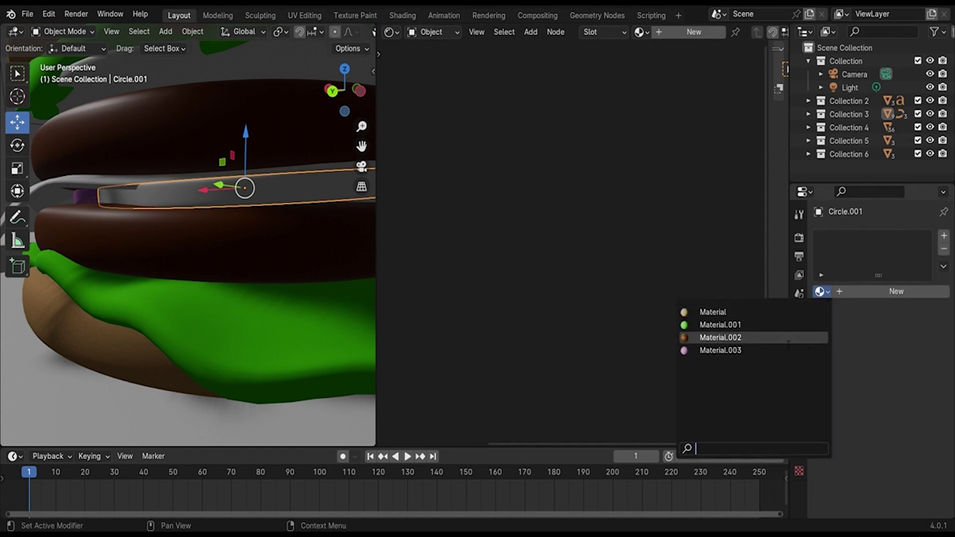
click(747, 350)
Step: Assign Material.003 to the second onion ring between the patties as well
scroll(144, 225, down, 3)
middle_drag(223, 226, 161, 248)
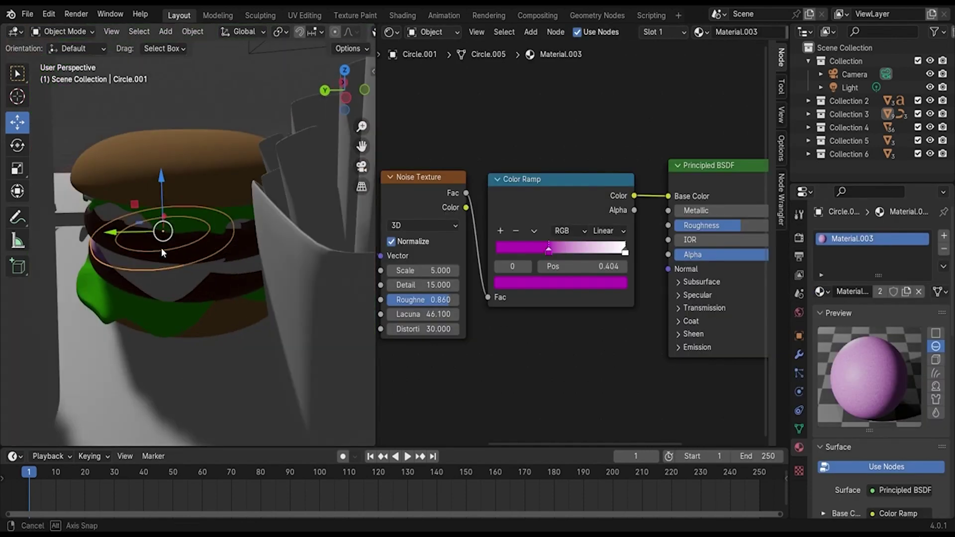
scroll(162, 247, up, 3)
middle_drag(216, 268, 220, 240)
click(272, 211)
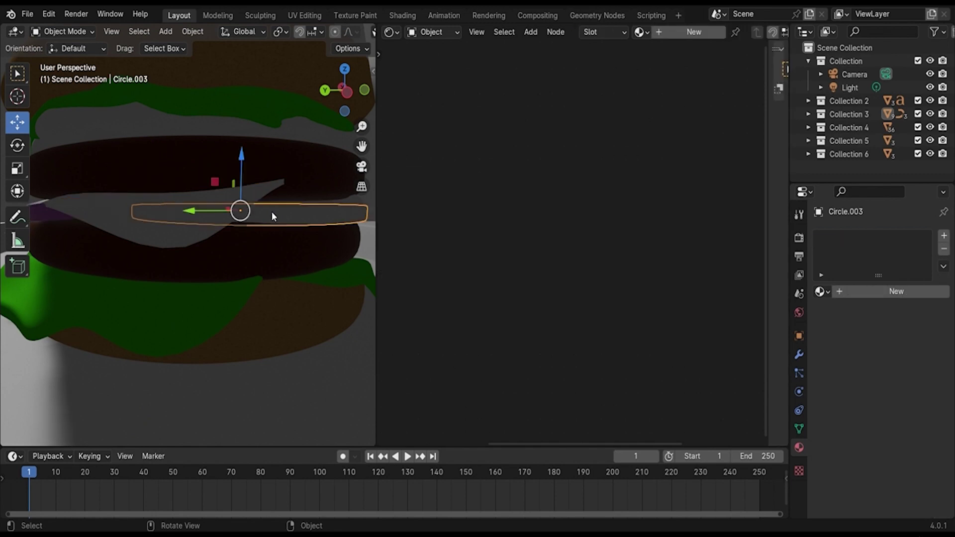
click(821, 291)
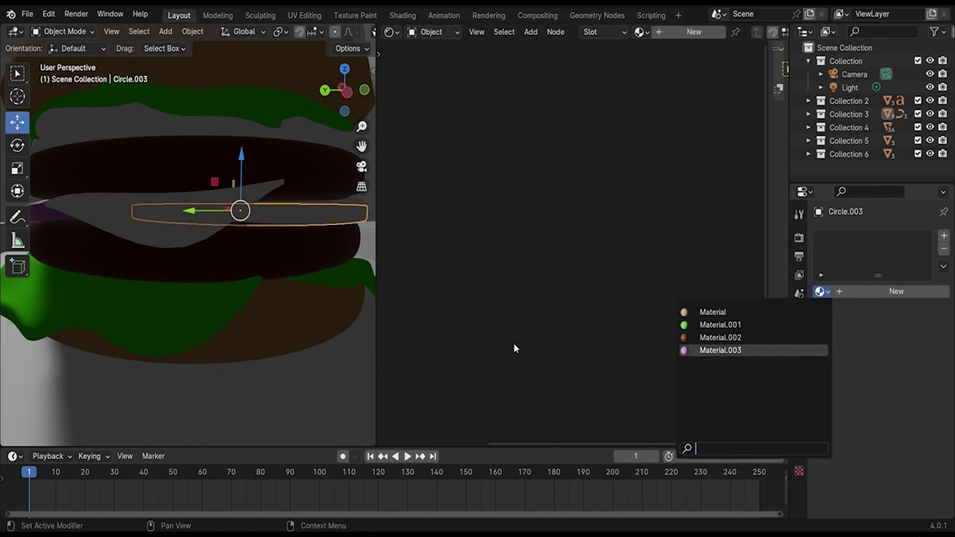
key(Return)
scroll(514, 346, down, 2)
scroll(87, 306, down, 5)
scroll(258, 307, down, 3)
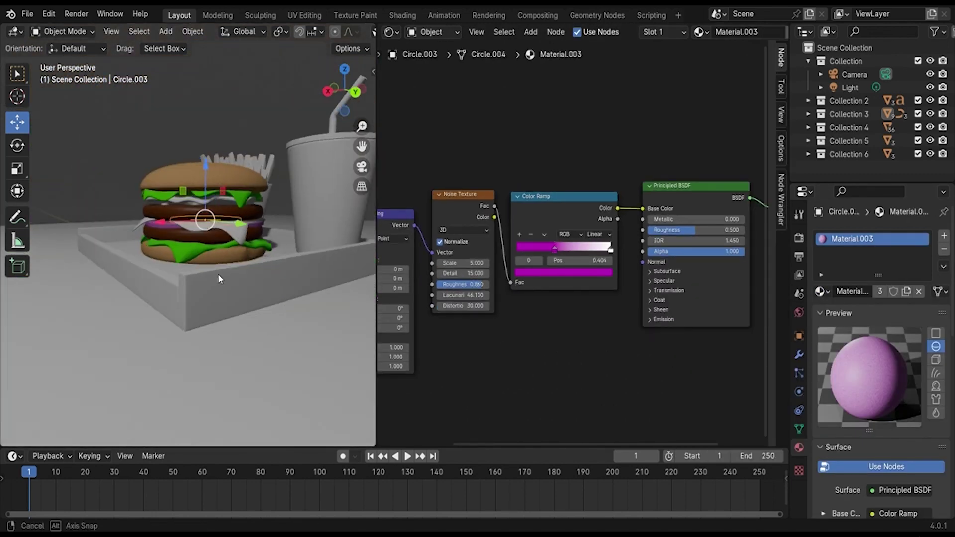
middle_drag(218, 274, 91, 145)
scroll(226, 220, up, 5)
click(236, 218)
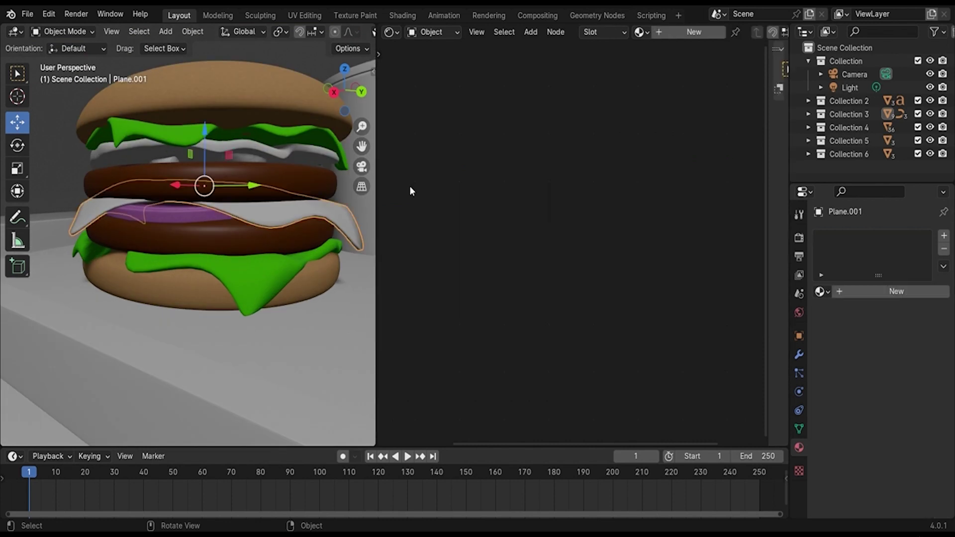
Step: Create a new material, Material.004, for the cheese plane with a bright yellow base colour
click(694, 32)
click(730, 209)
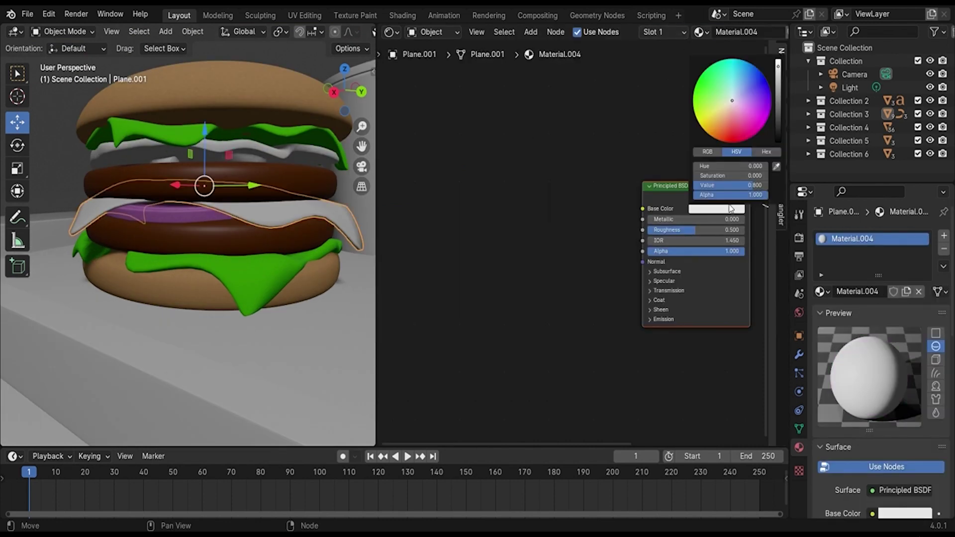
drag(731, 105, 697, 119)
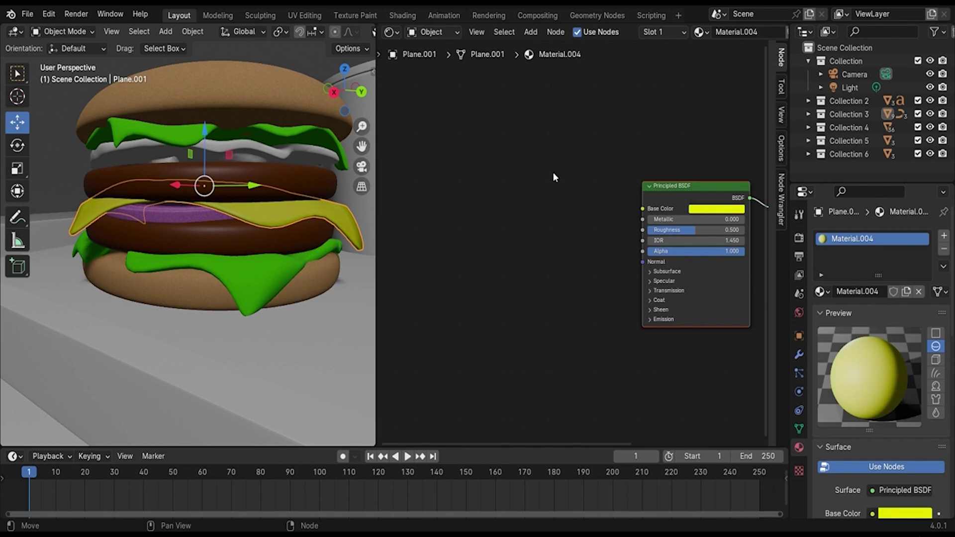
scroll(350, 184, up, 2)
middle_drag(403, 187, 418, 190)
scroll(484, 191, down, 2)
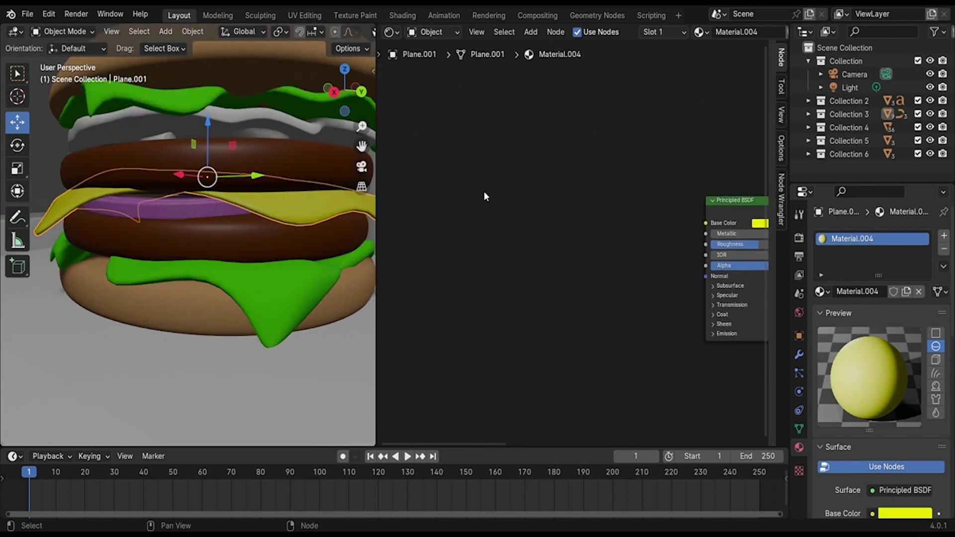
scroll(167, 191, down, 3)
mouse_move(167, 191)
middle_down()
mouse_move(210, 210)
mouse_move(300, 290)
middle_up()
Step: Select the floor and look at the burger through the scene camera
click(300, 290)
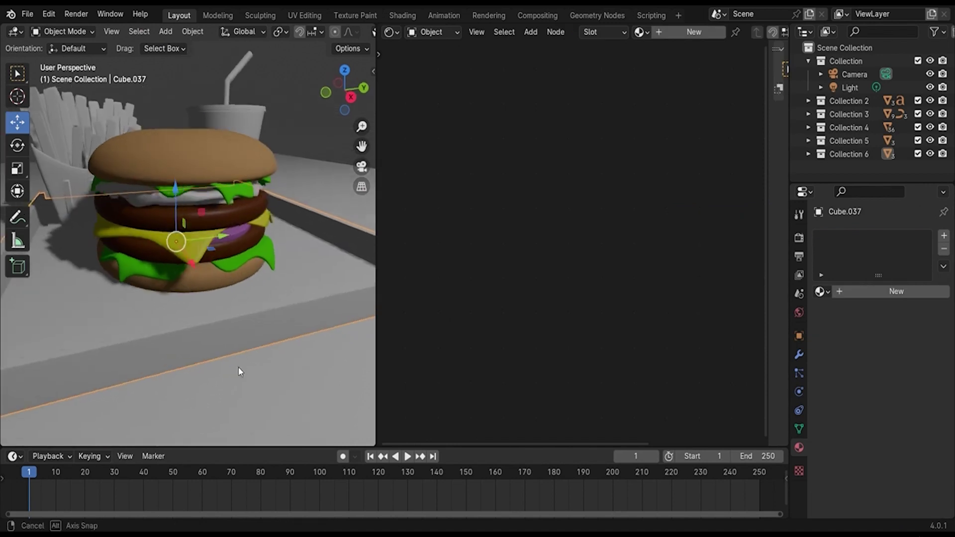
key(KP_0)
scroll(193, 299, down, 2)
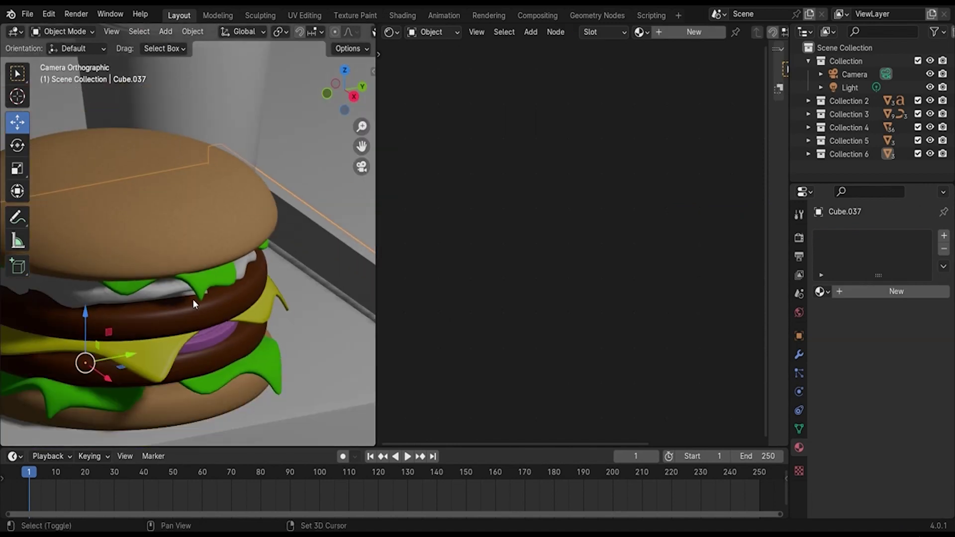
scroll(284, 271, down, 3)
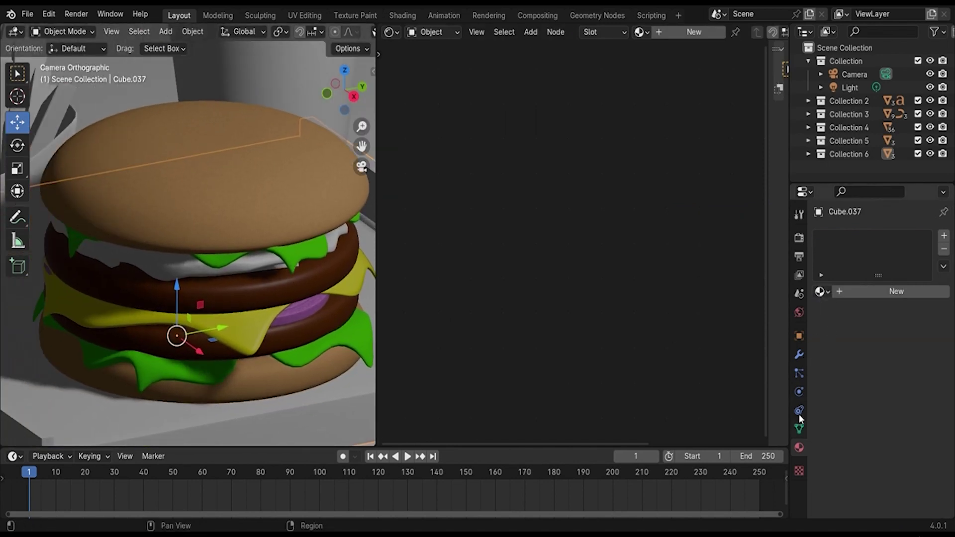
Step: Preview the render in Cycles, then set the render engine back to EEVEE
click(799, 354)
click(799, 237)
click(909, 235)
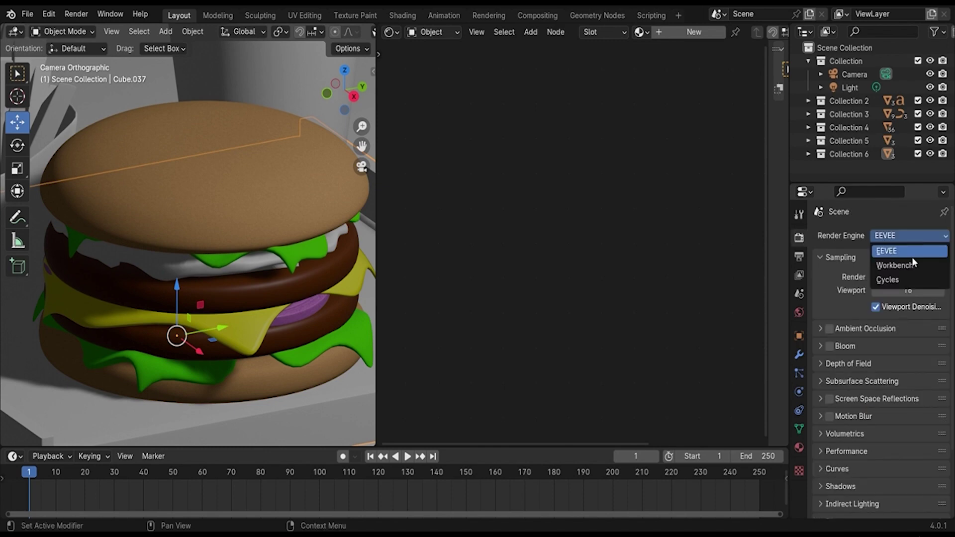
click(910, 278)
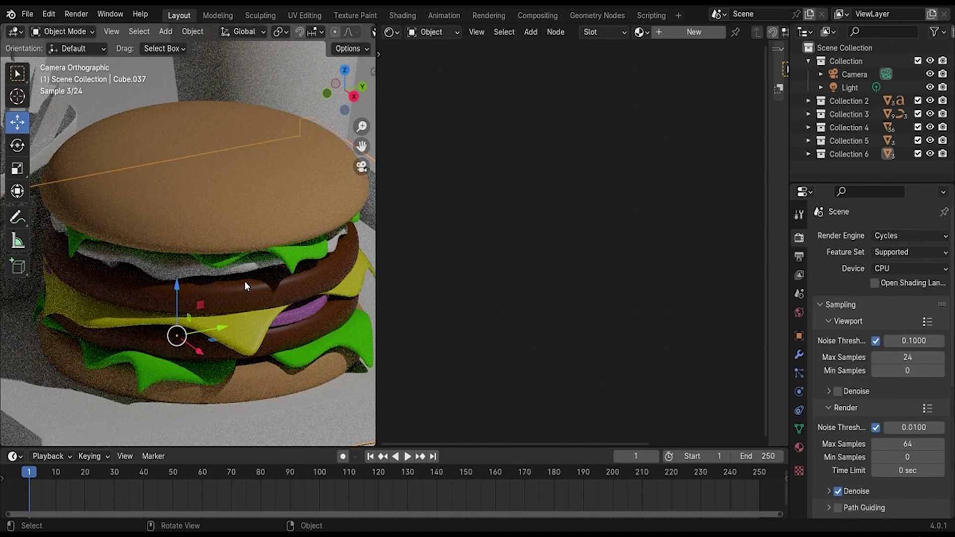
click(907, 238)
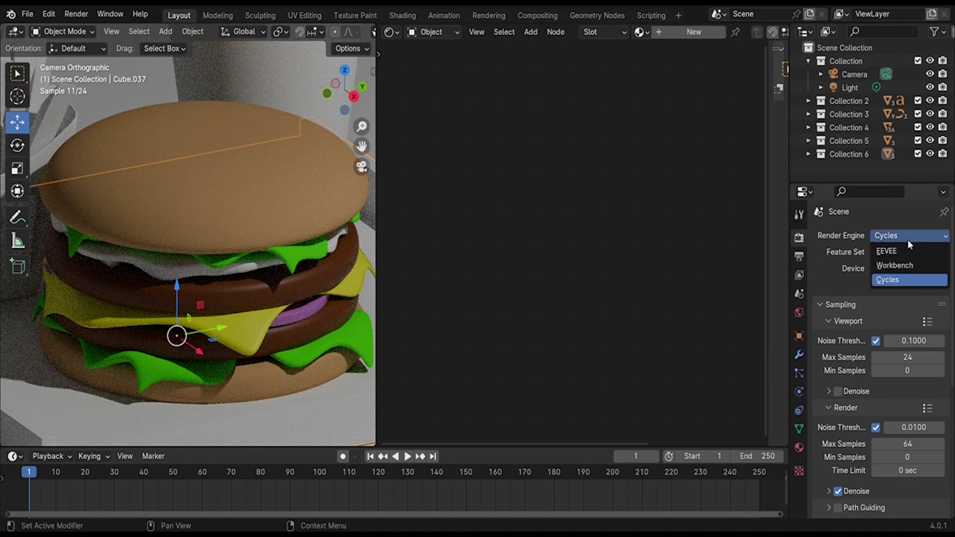
click(907, 252)
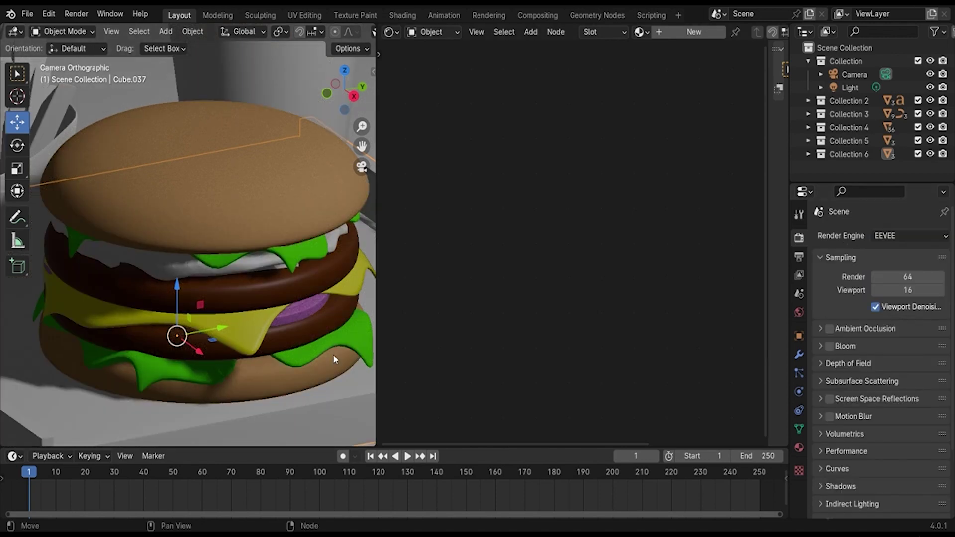
click(264, 262)
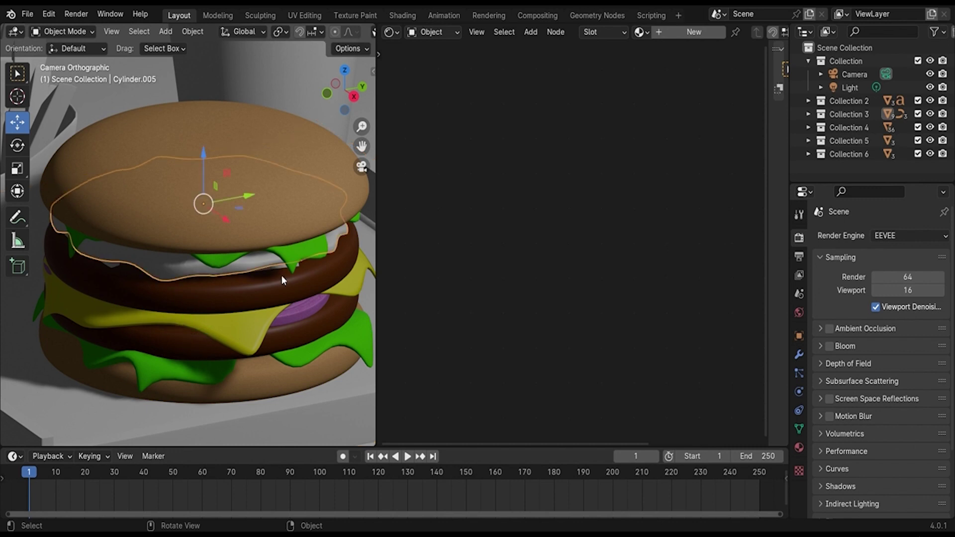
Step: Hide the lettuce layer under the top bun from Collection 3 in the Outliner
click(314, 243)
click(808, 114)
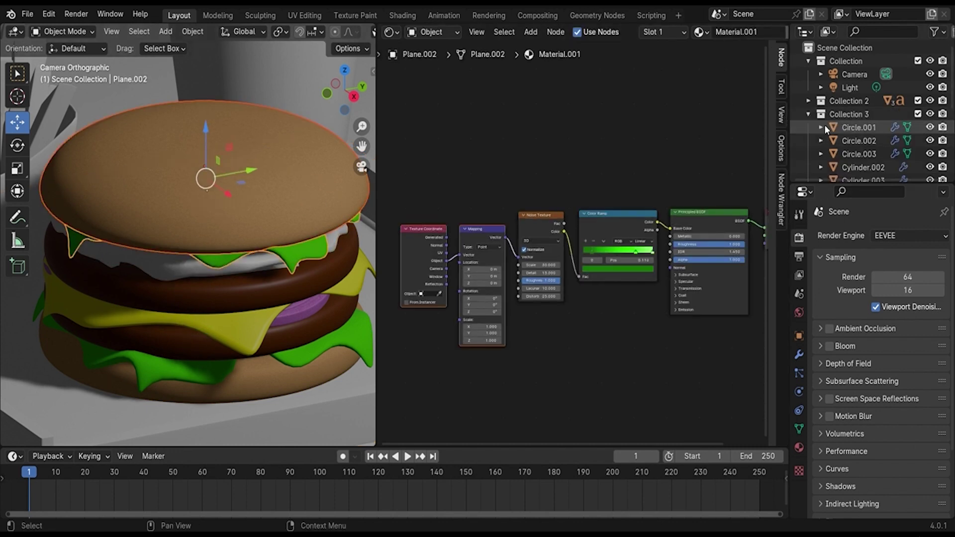
scroll(925, 125, down, 5)
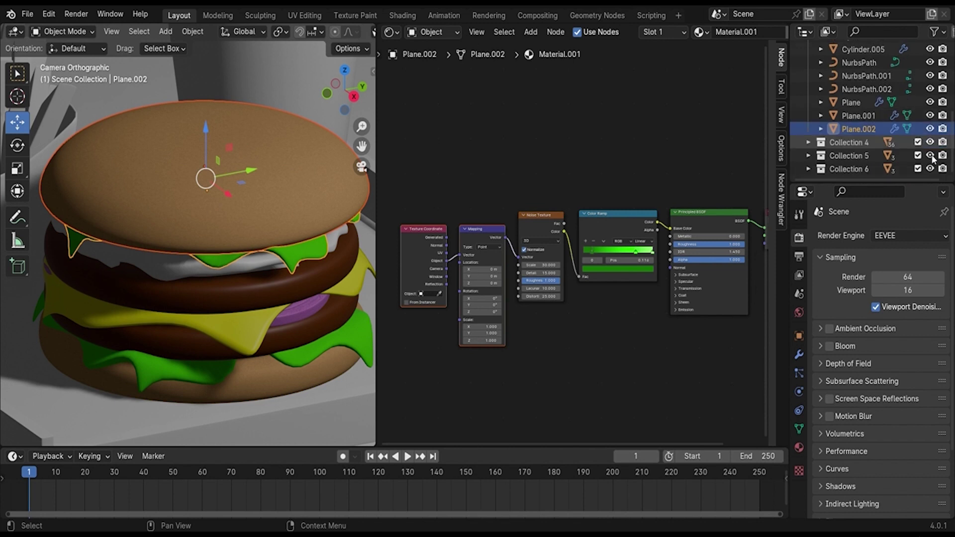
click(930, 129)
scroll(925, 124, up, 4)
scroll(925, 124, up, 3)
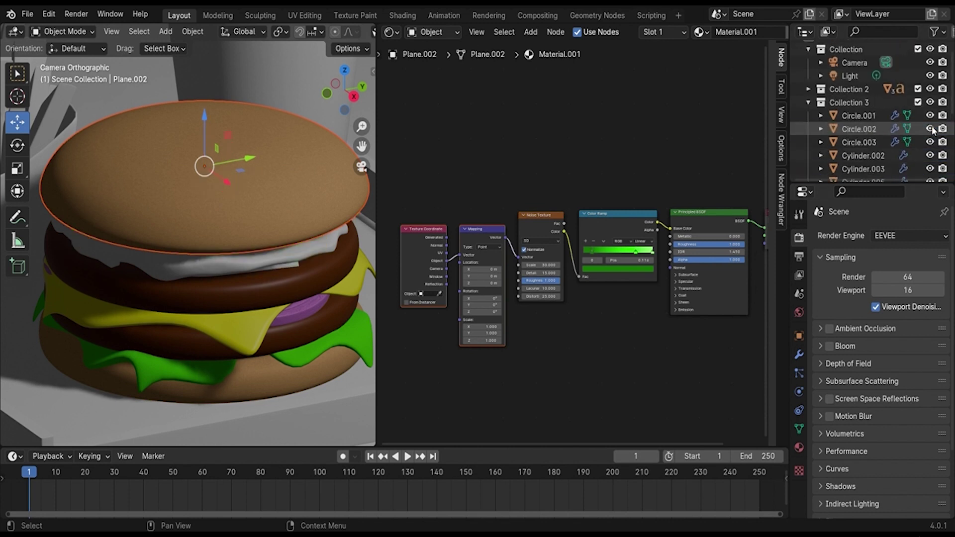
scroll(926, 125, up, 3)
Step: Hide the top bun from Collection 2 and the white layer on the patty
click(231, 168)
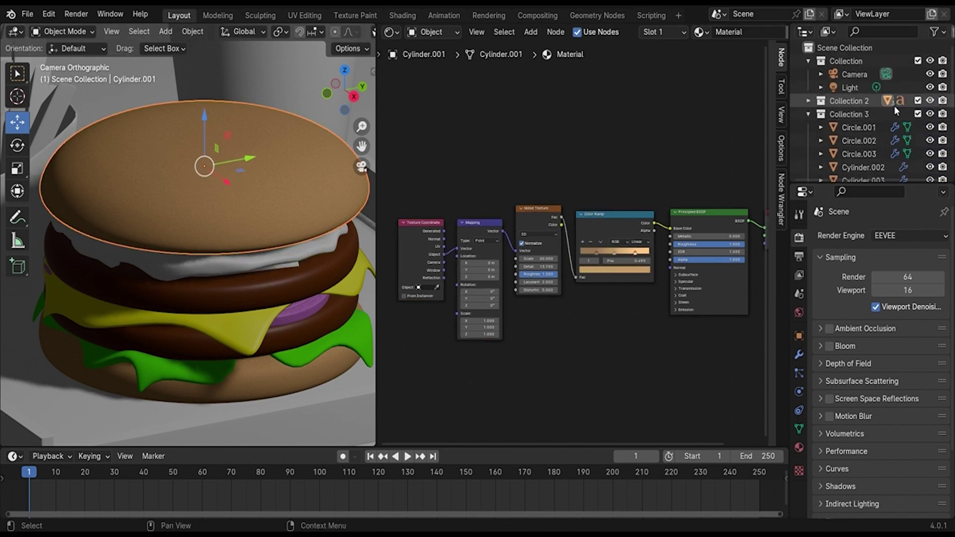
click(807, 101)
click(929, 141)
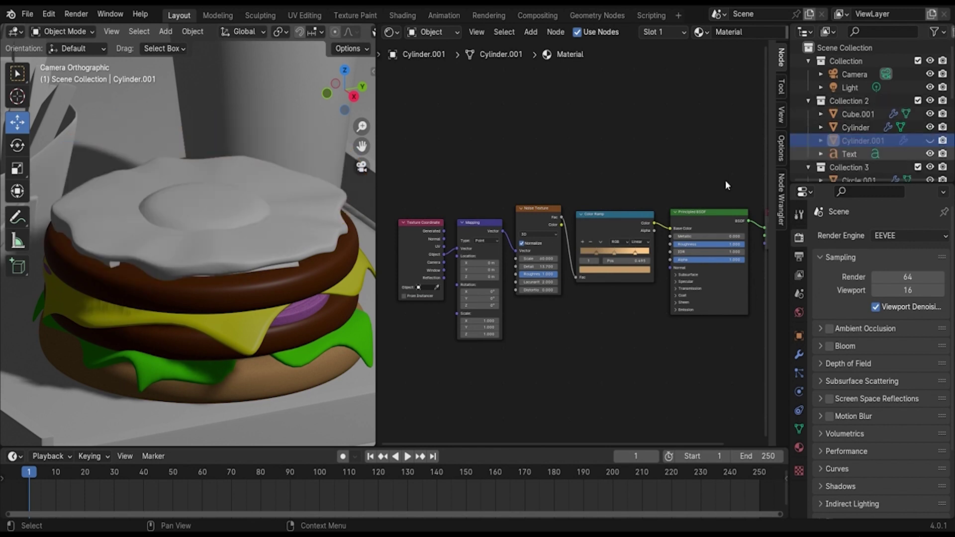
click(286, 264)
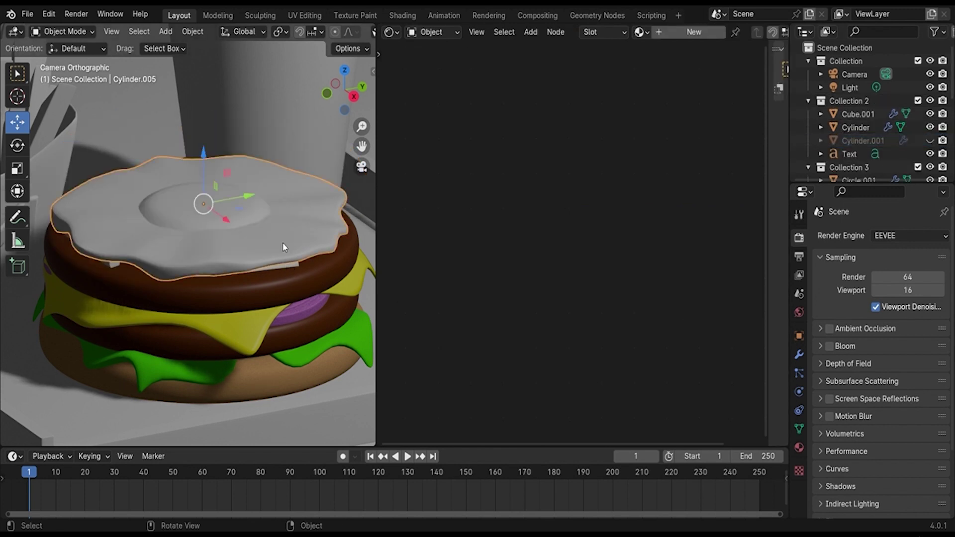
scroll(933, 136, down, 5)
scroll(935, 132, down, 2)
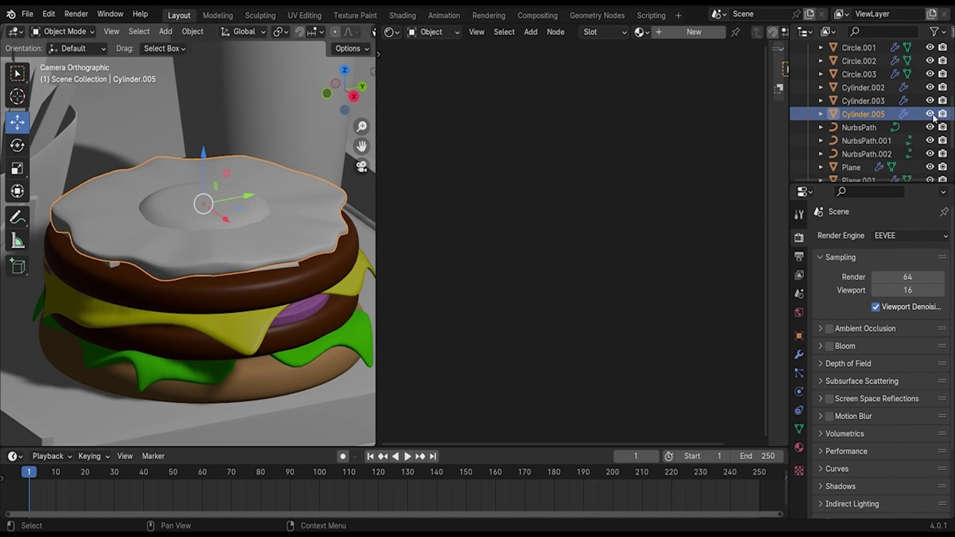
click(929, 114)
click(291, 240)
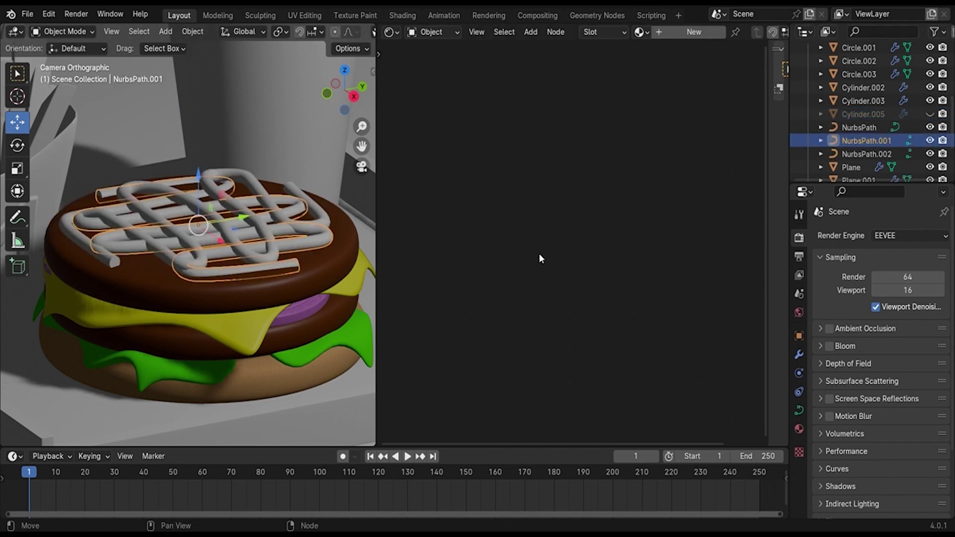
Step: Give the first sauce drizzle a new material with a pale yellow base colour
click(676, 33)
click(719, 228)
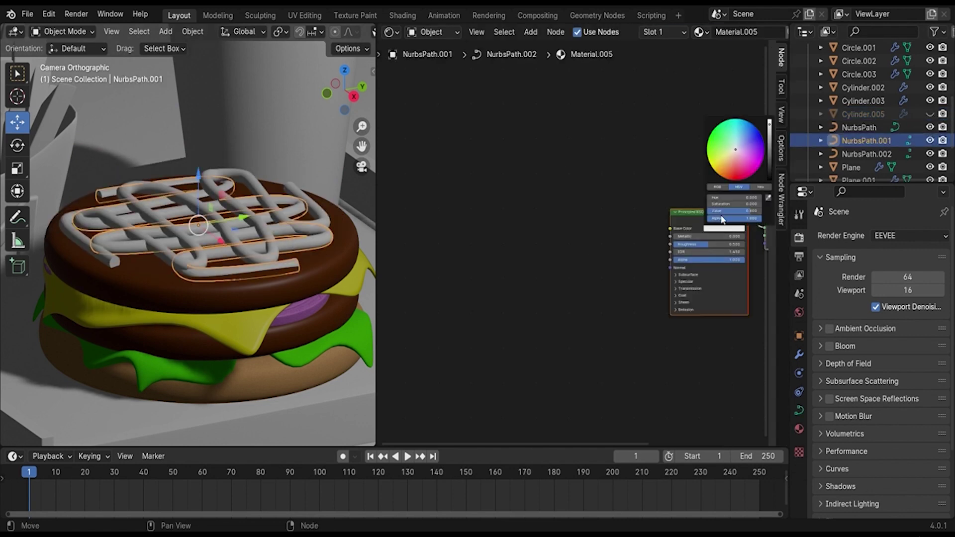
drag(735, 153, 726, 157)
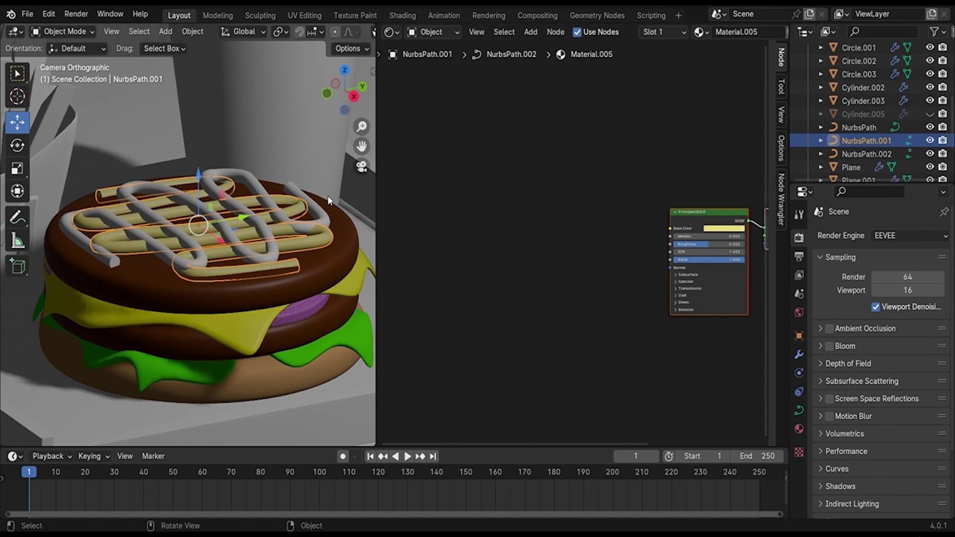
Step: Give the other sauce drizzle its own new material with a red base colour
click(320, 214)
click(692, 32)
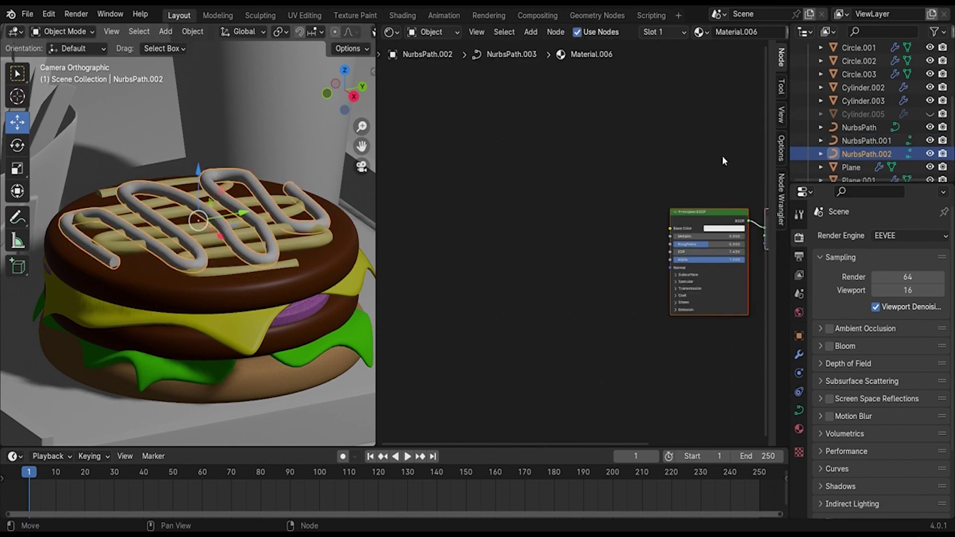
click(714, 231)
click(763, 149)
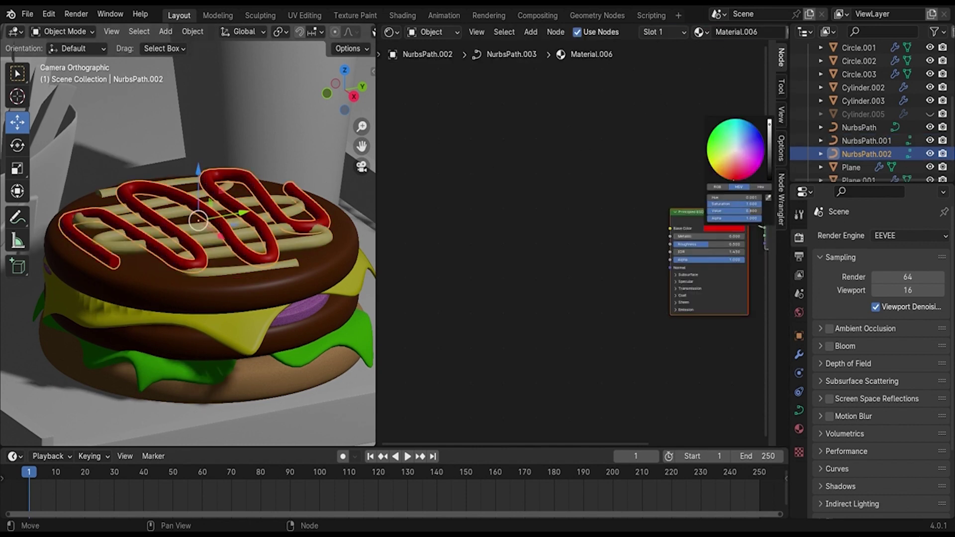
scroll(577, 233, up, 1)
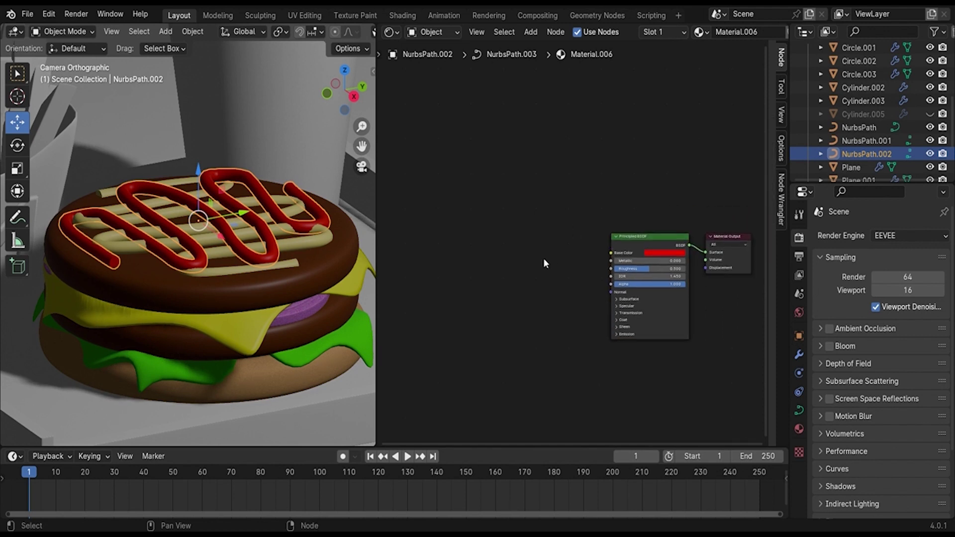
scroll(569, 288, up, 1)
click(296, 262)
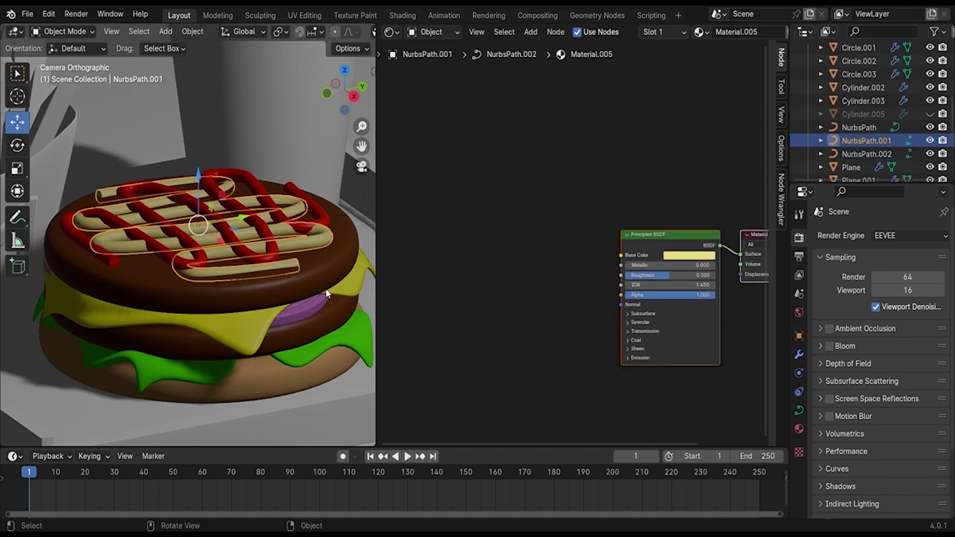
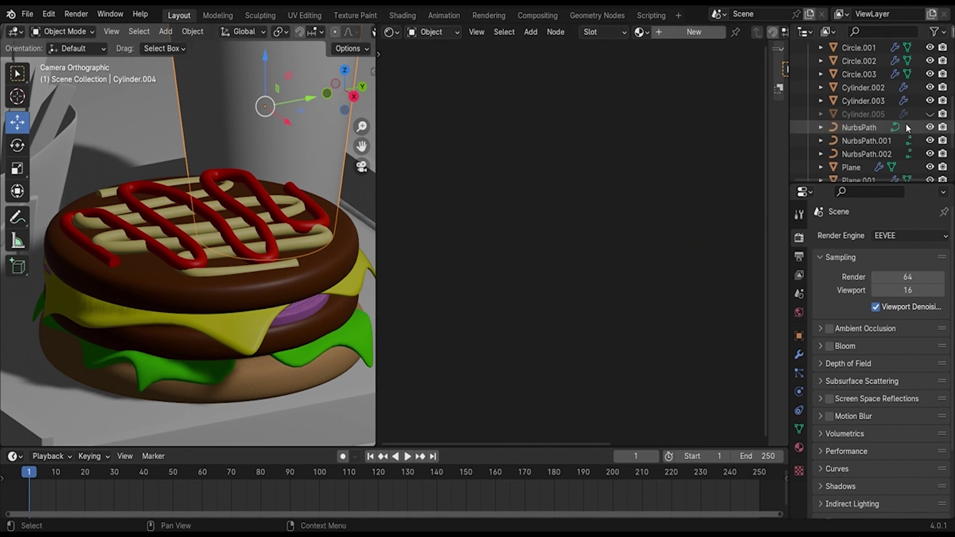
Step: Unhide the egg disc Cylinder.005 and give it a new material
click(930, 114)
click(264, 253)
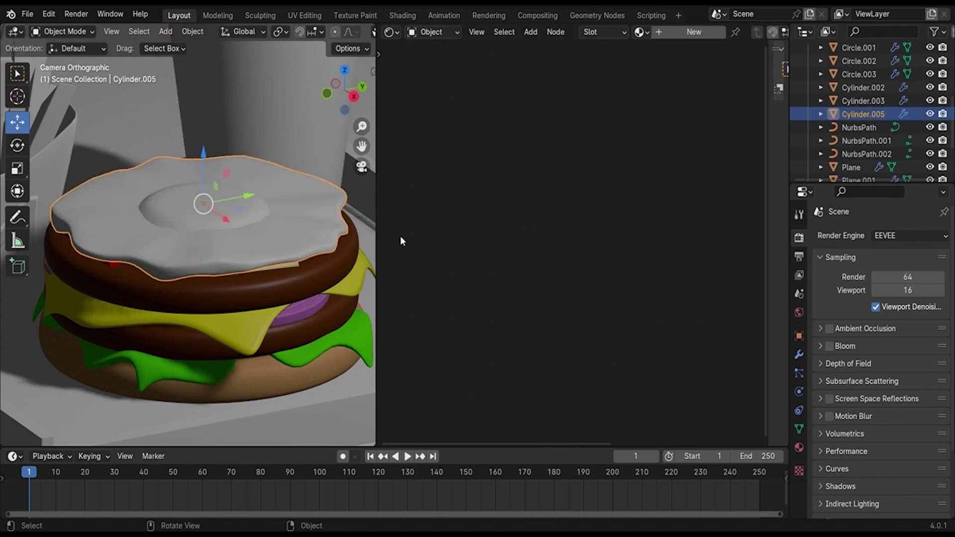
click(682, 31)
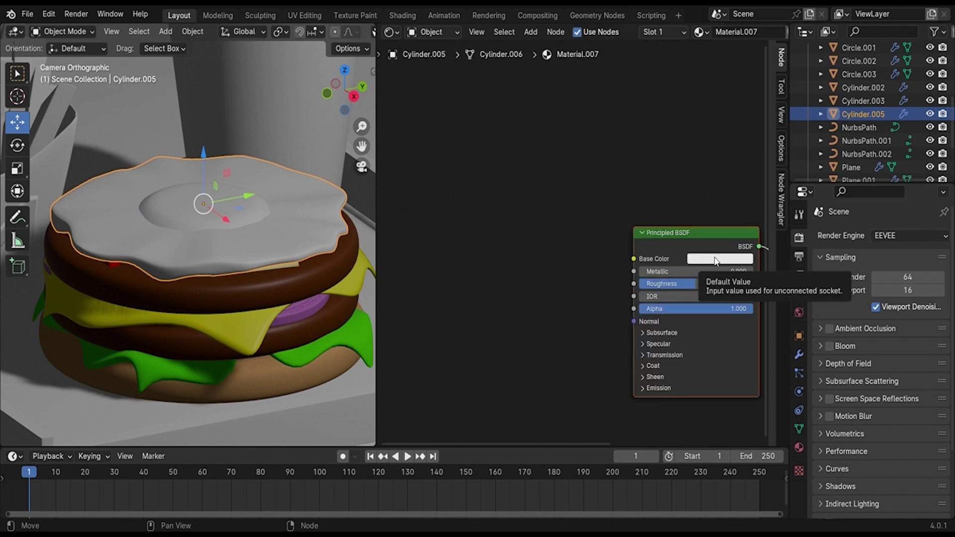
Step: In Edit Mode, face-select the egg disc's central top face and inner ring faces
key(Tab)
middle_drag(288, 223, 251, 260)
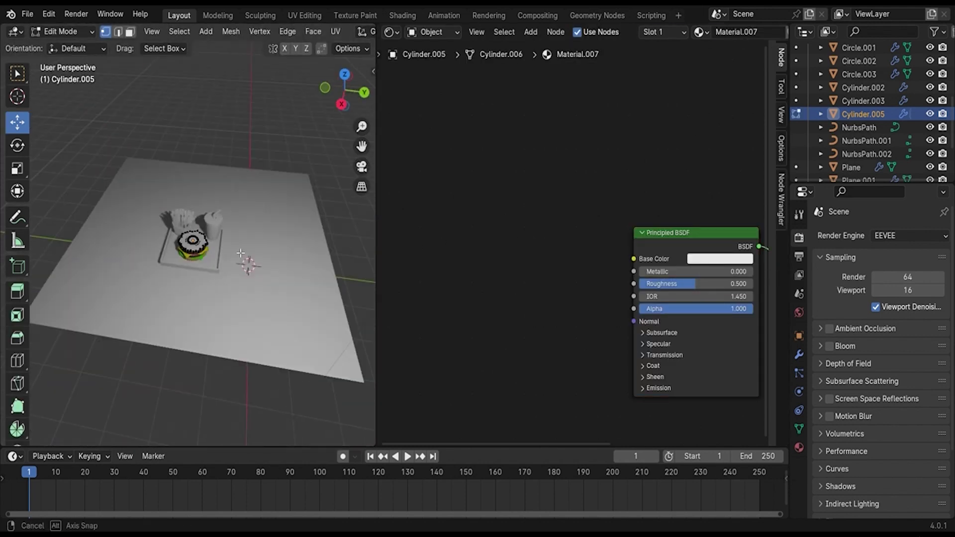
scroll(252, 260, up, 5)
scroll(251, 284, up, 5)
key(3)
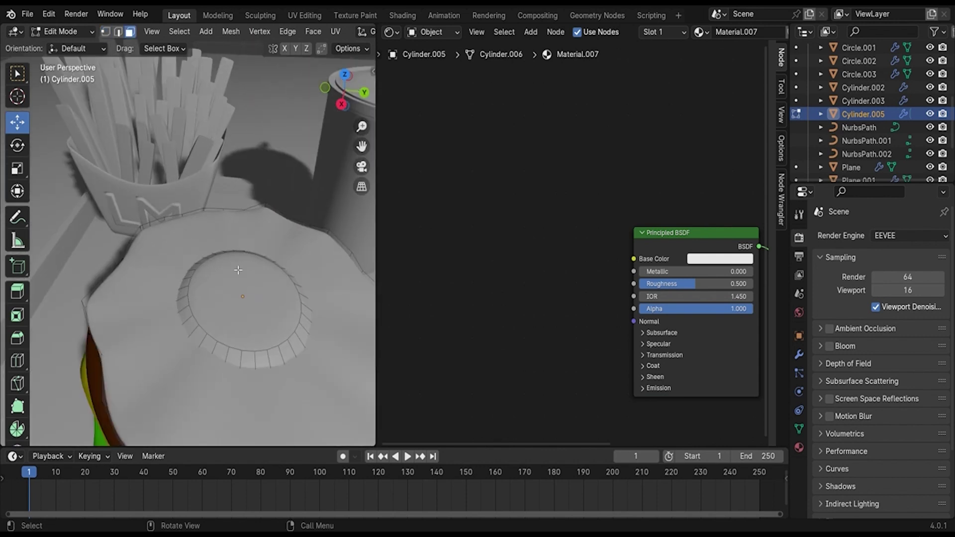
click(239, 273)
alt+shift+click(219, 351)
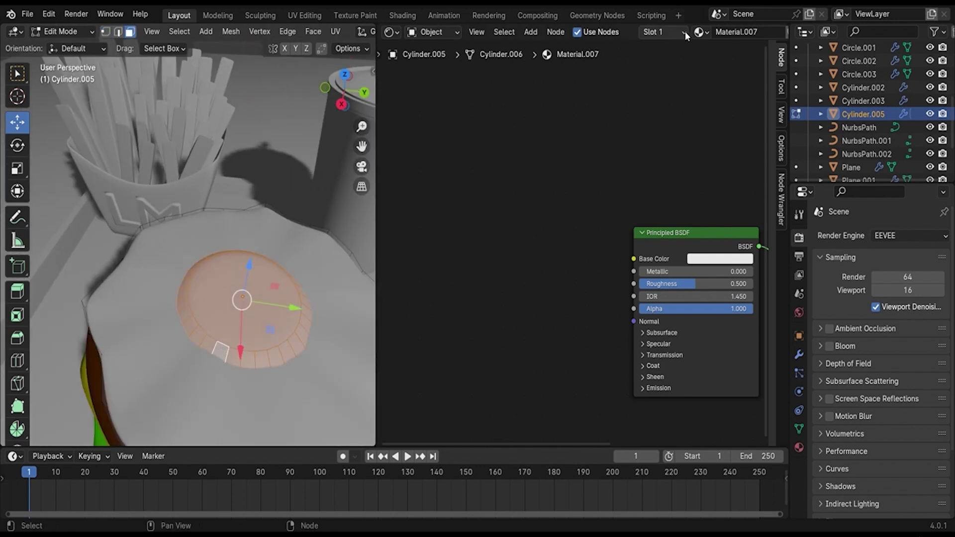
Step: Give those faces a second, pale yellow yolk material with Roughness 1.0, then exit Edit Mode
click(799, 447)
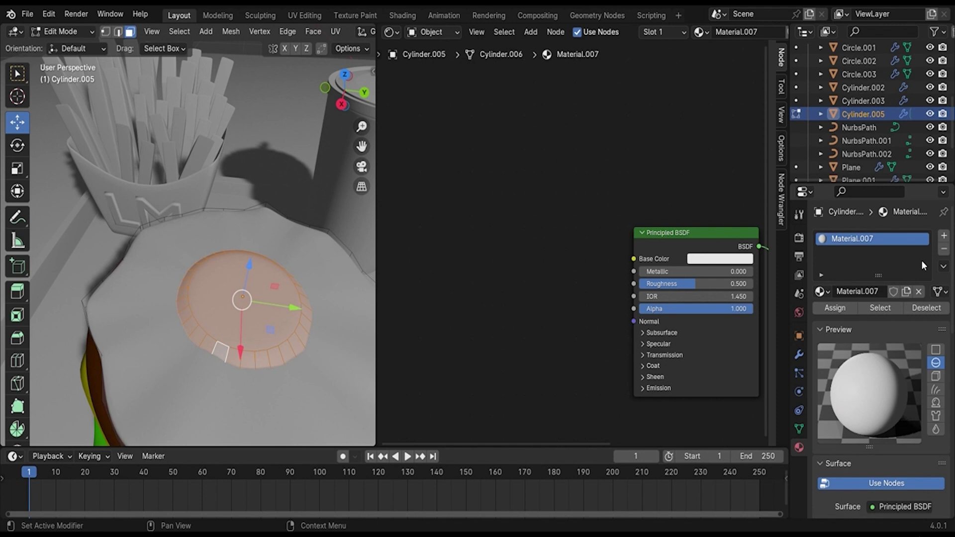
click(943, 236)
click(849, 321)
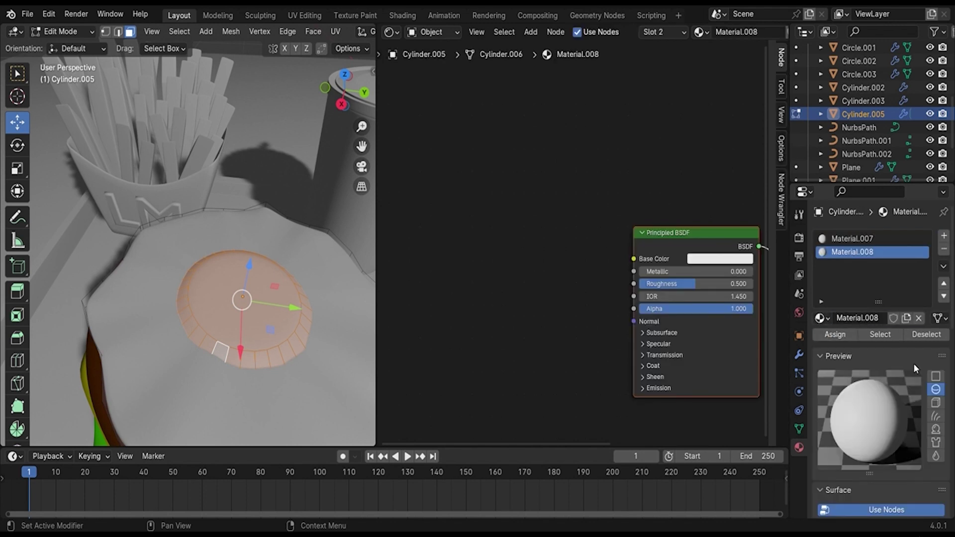
click(725, 260)
drag(739, 132, 714, 165)
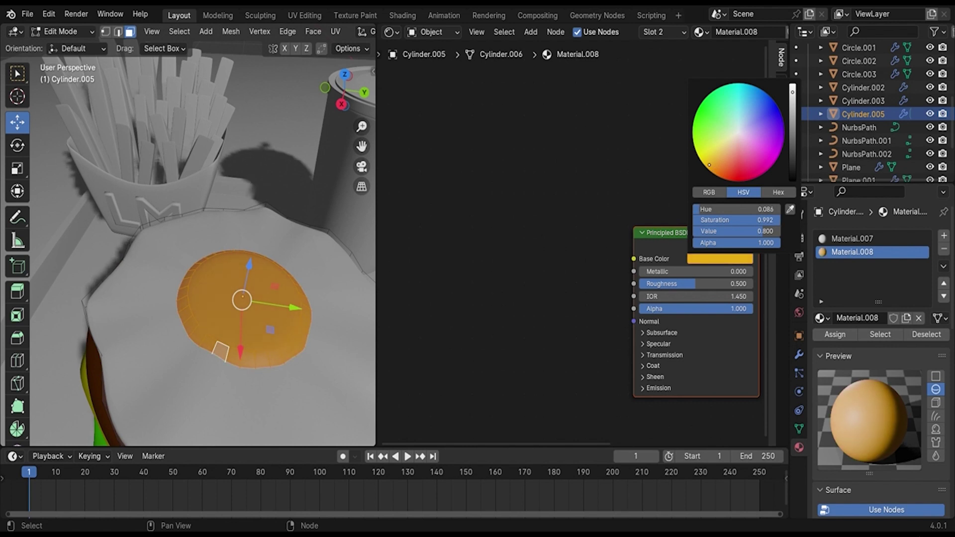
drag(709, 165, 719, 142)
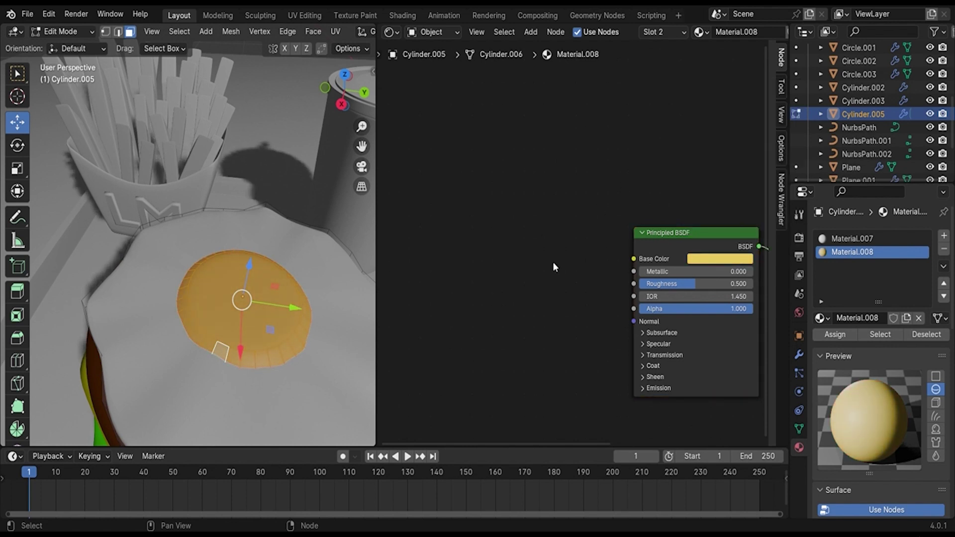
drag(678, 284, 742, 284)
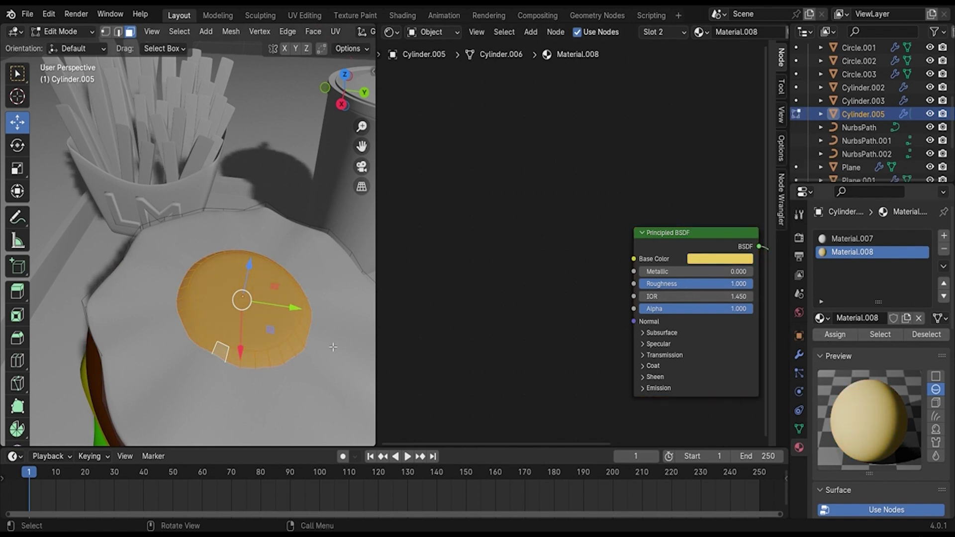
scroll(333, 347, up, 2)
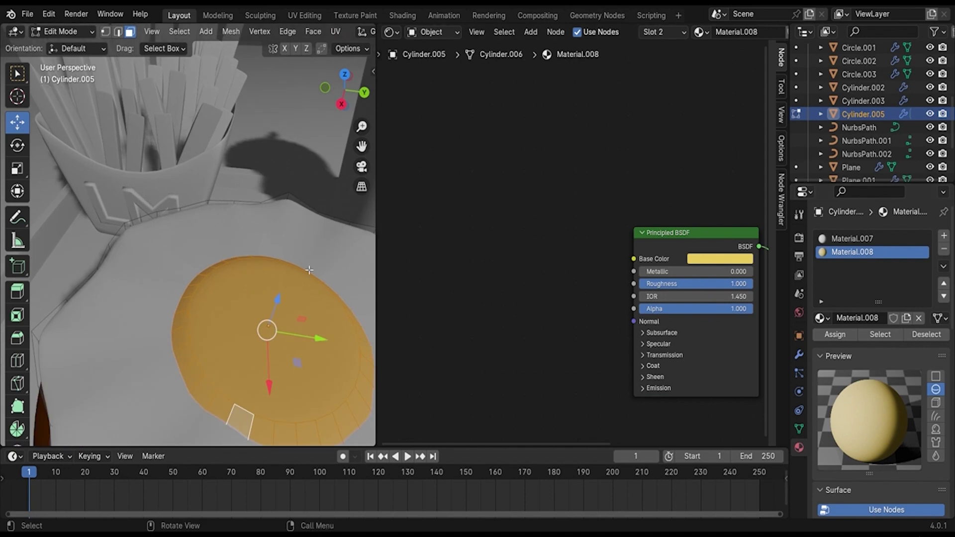
key(Tab)
Step: Deepen the yolk material's base colour to a richer orange-yellow
middle_drag(241, 314, 406, 292)
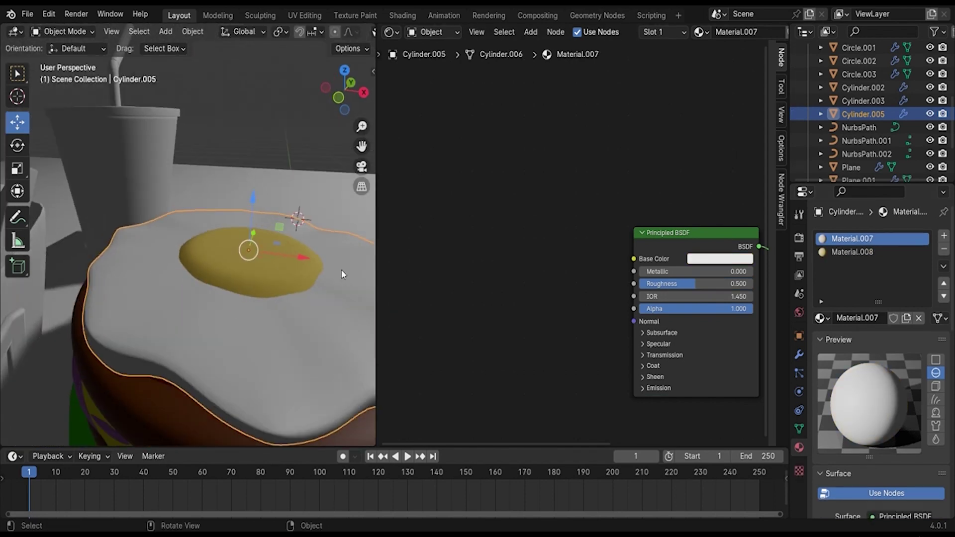
click(829, 252)
click(727, 257)
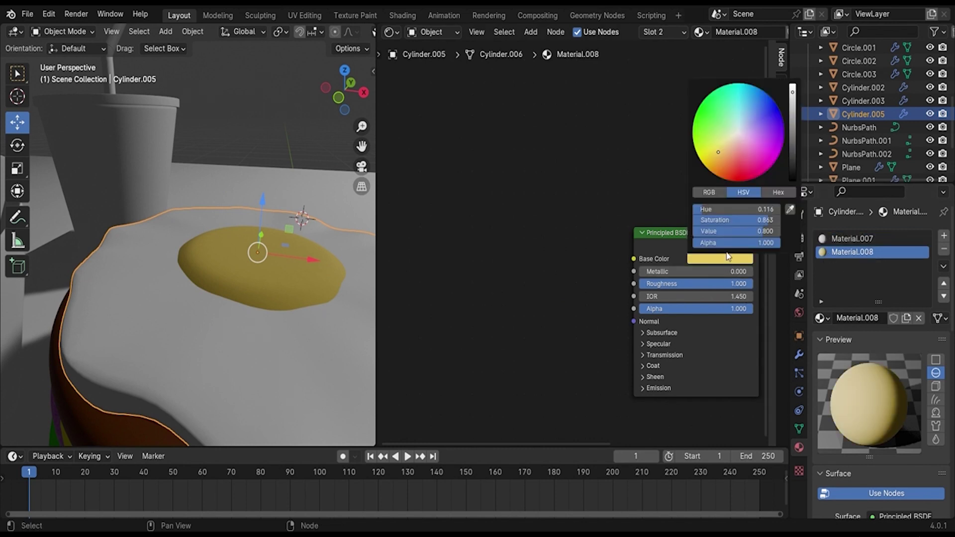
click(718, 149)
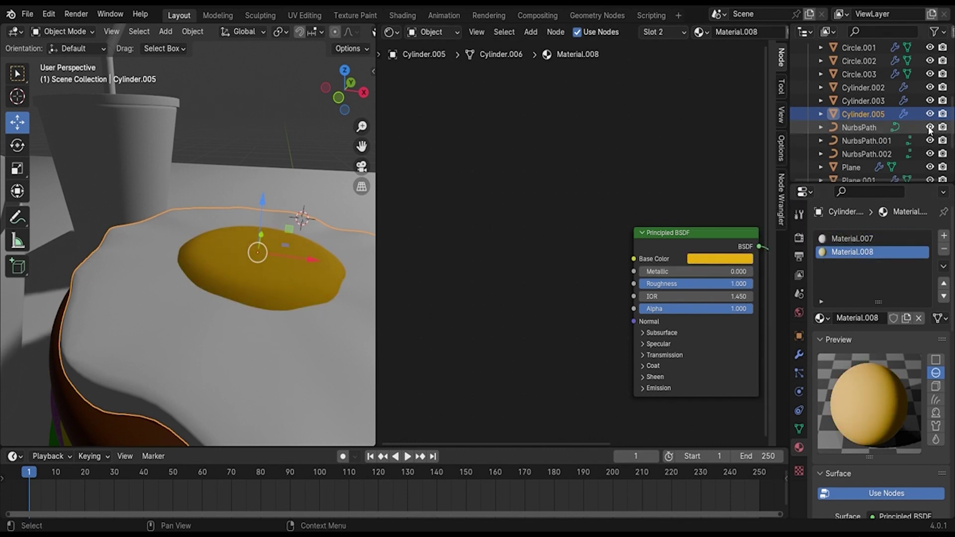
scroll(894, 146, up, 5)
Step: Unhide the top bun over the egg and view the burger from the front
click(924, 148)
mouse_move(343, 279)
middle_down()
mouse_move(314, 287)
mouse_move(261, 262)
middle_up()
scroll(259, 242, down, 3)
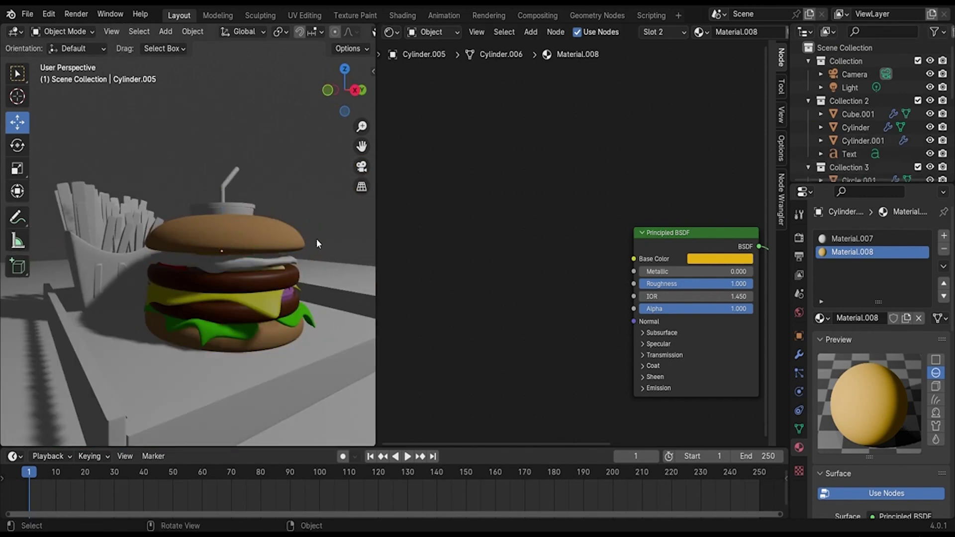
middle_drag(316, 239, 252, 238)
scroll(241, 232, up, 3)
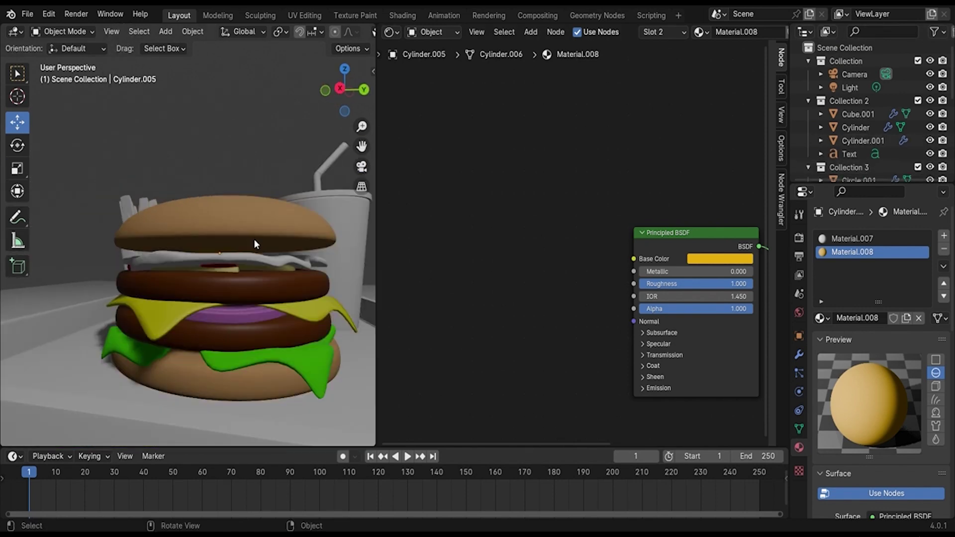
click(321, 359)
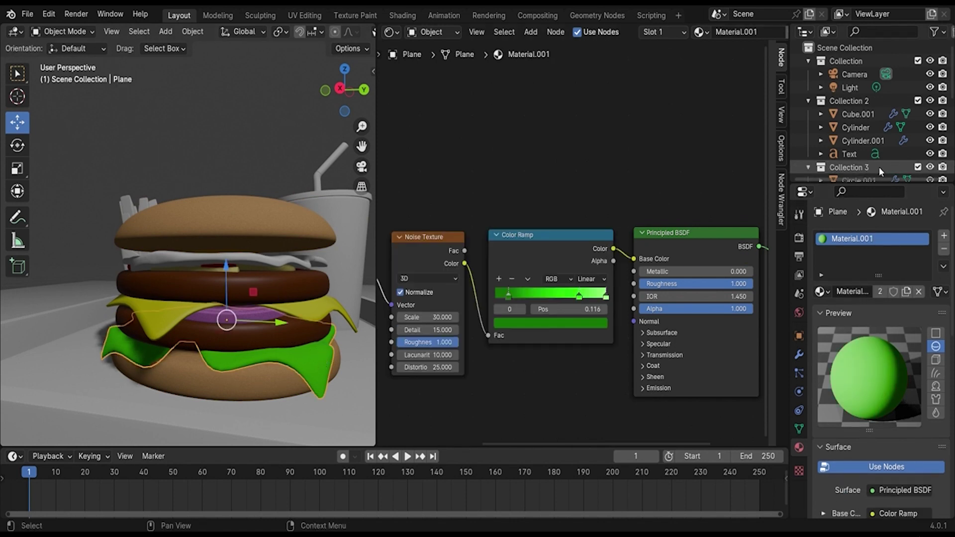
Step: Unhide the extra lettuce layer Plane.002 under the top bun and orbit to check it
scroll(879, 167, down, 4)
scroll(879, 166, down, 4)
click(929, 129)
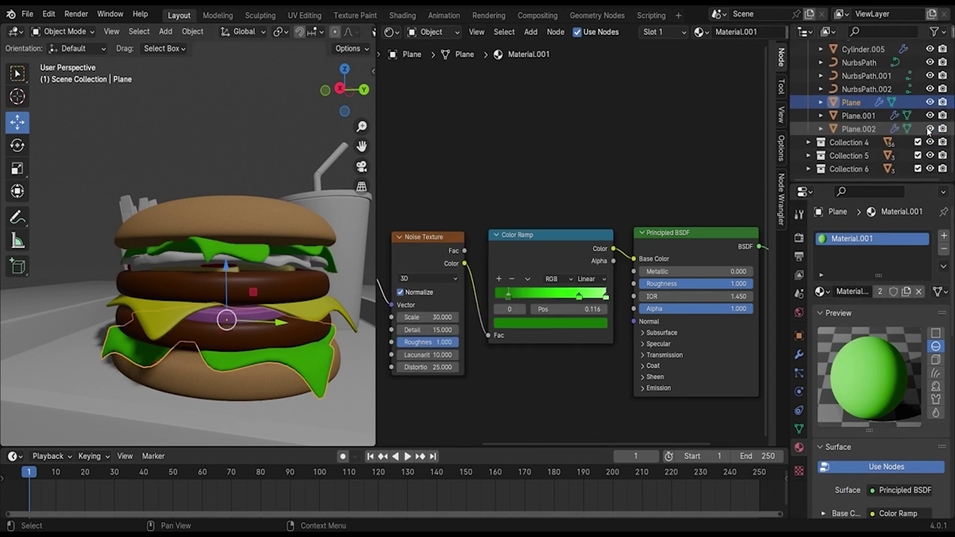
scroll(293, 238, down, 5)
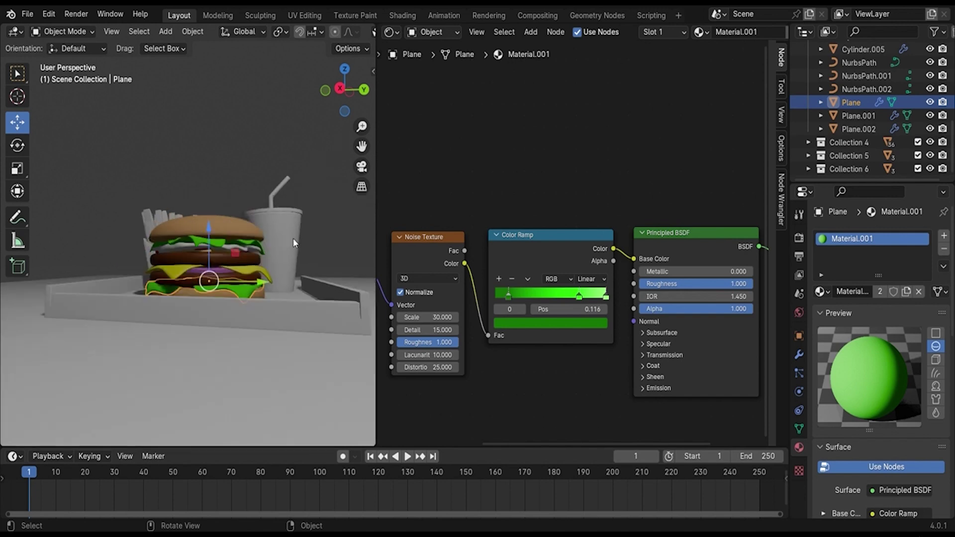
middle_drag(291, 242, 360, 262)
click(302, 201)
scroll(274, 243, up, 3)
middle_drag(274, 243, 184, 243)
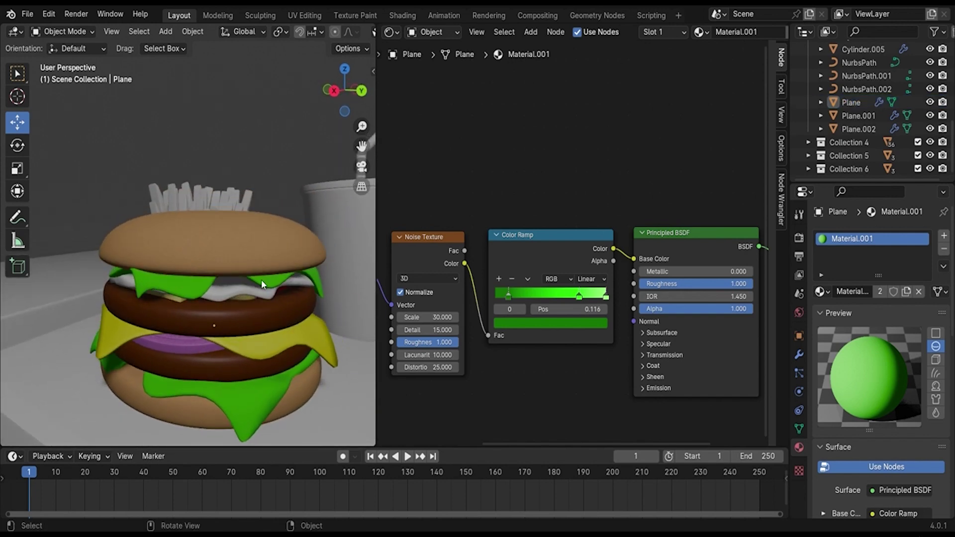
Step: Widen the 3D viewport, save Hamburger Set.blend, and switch to a straight side view
drag(377, 219, 555, 224)
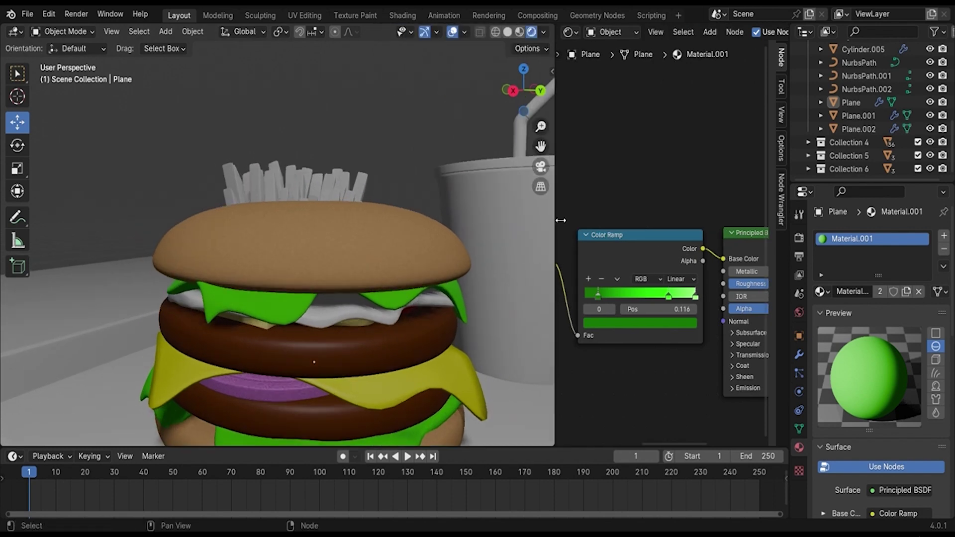
key(ctrl+s)
middle_drag(546, 229, 443, 255)
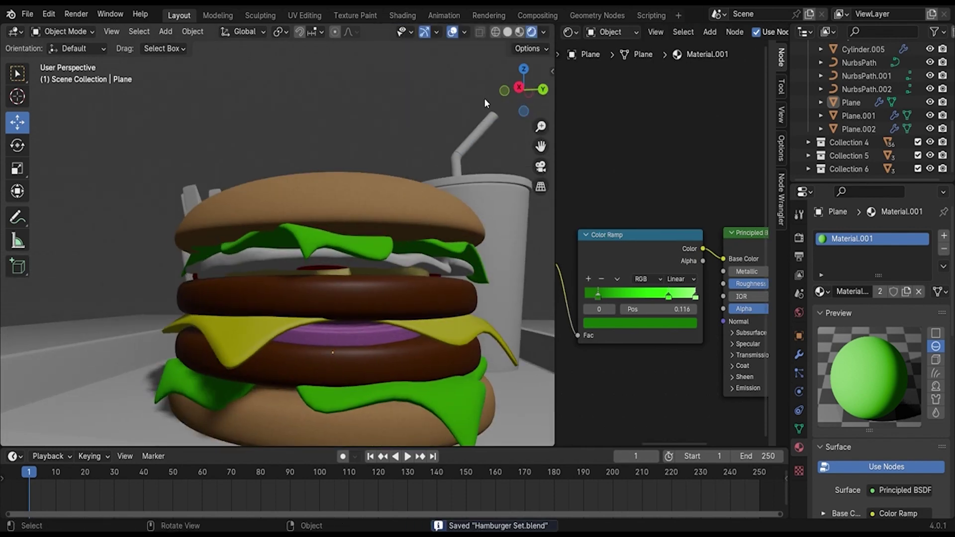
Step: Move the egg disc vertically to a new height
click(334, 288)
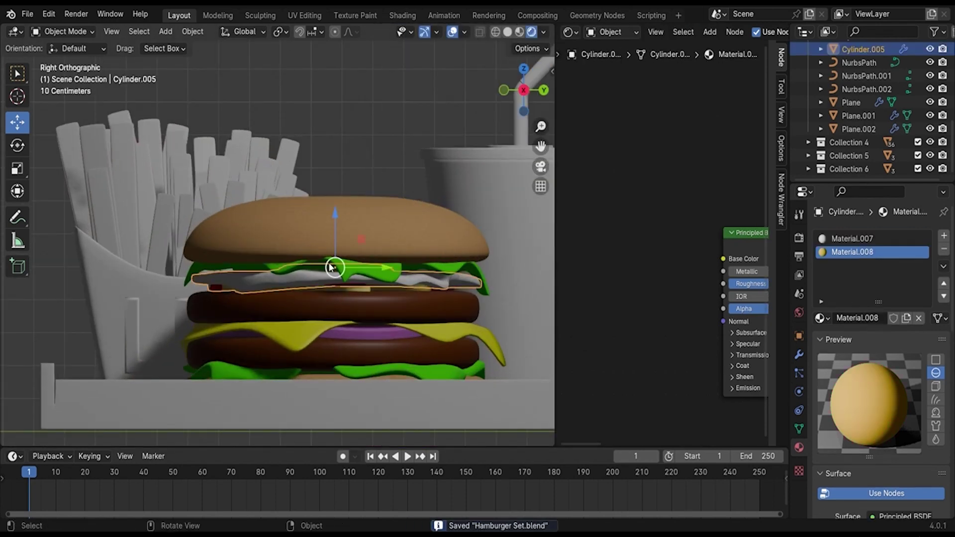
key(g)
key(z)
click(400, 192)
scroll(399, 187, up, 3)
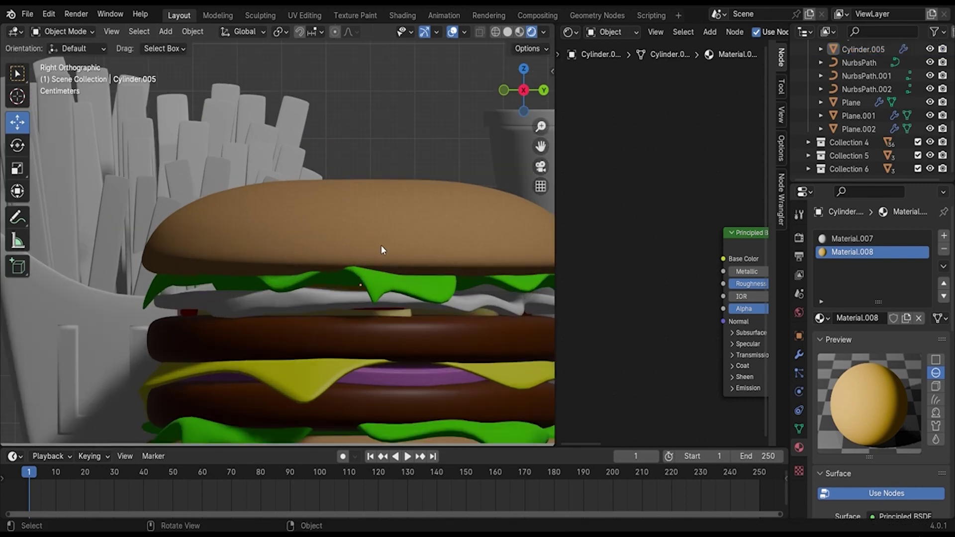
Step: Lower the top lettuce layer vertically onto the egg
click(373, 274)
key(g)
click(368, 257)
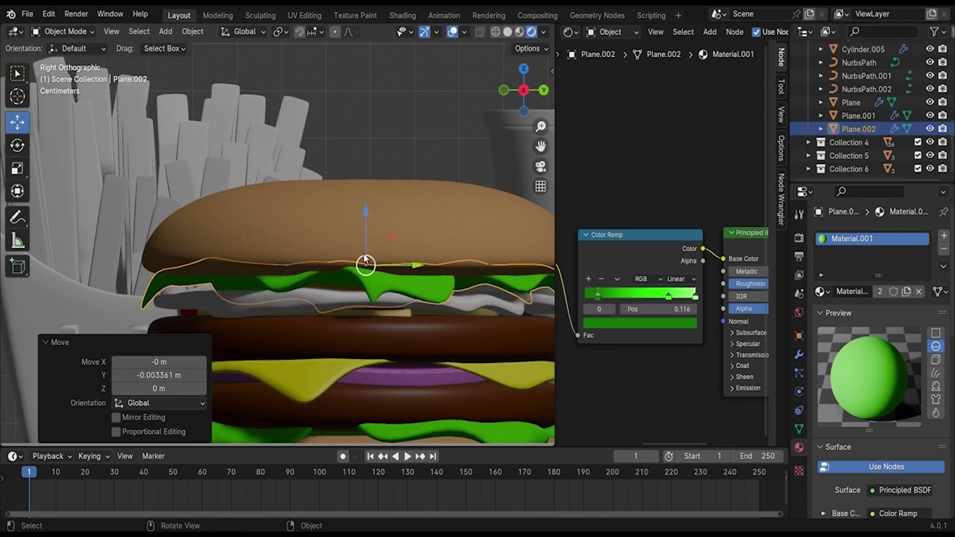
key(g)
key(z)
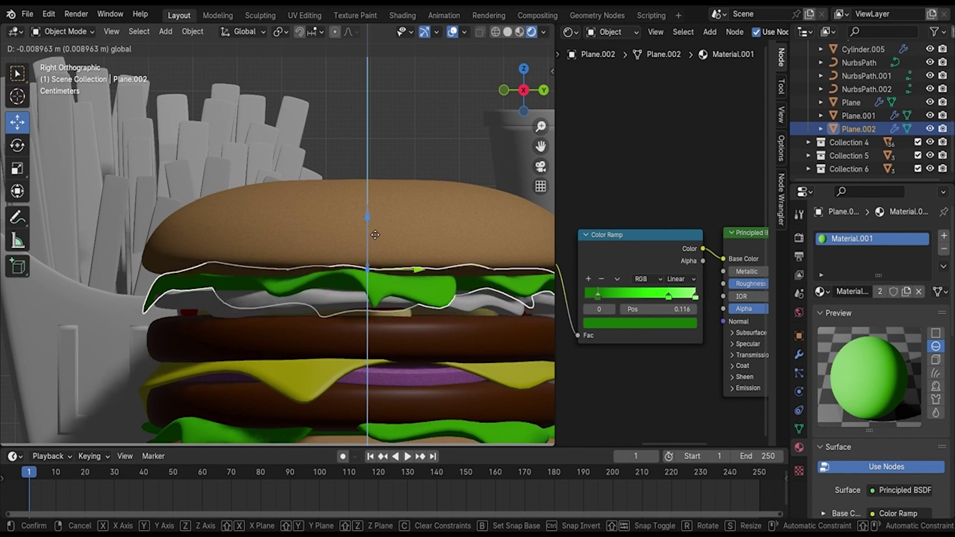
click(371, 218)
Step: Lower the top bun vertically so it sits on the lettuce
key(g)
key(z)
click(363, 216)
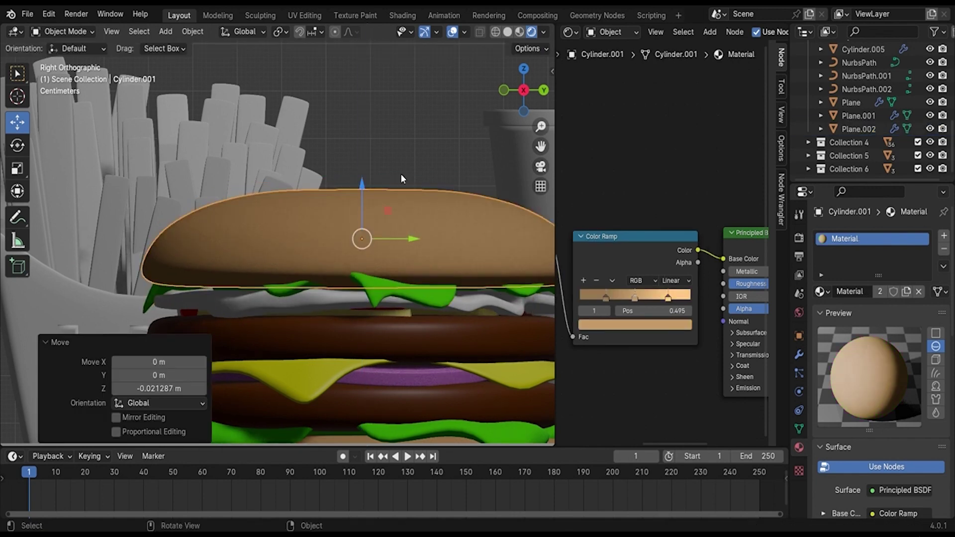
key(g)
key(z)
click(368, 189)
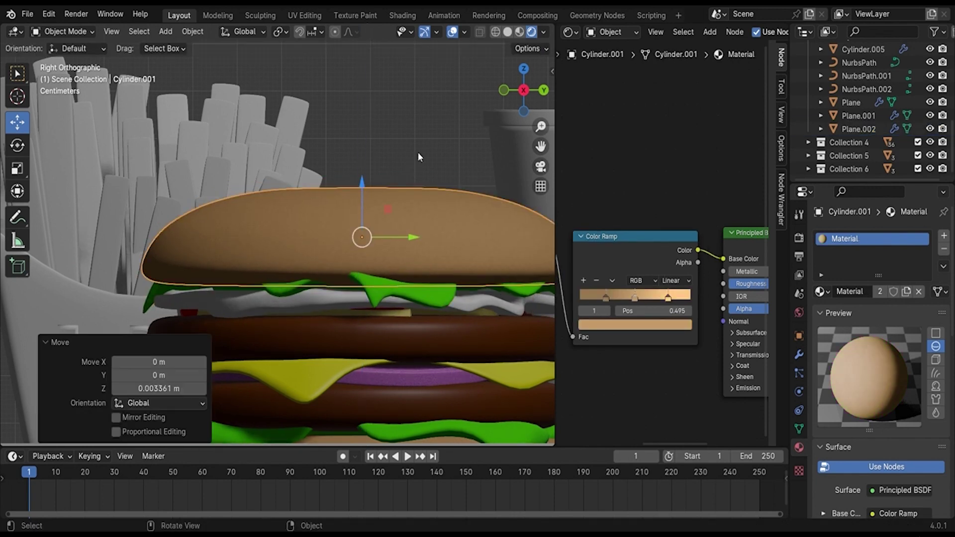
scroll(418, 152, down, 4)
Step: Return to a perspective view, save the scene, and look through the camera
mouse_move(418, 186)
middle_down()
mouse_move(406, 273)
mouse_move(462, 296)
mouse_move(321, 278)
middle_up()
key(ctrl+s)
scroll(320, 278, up, 4)
key(KP_0)
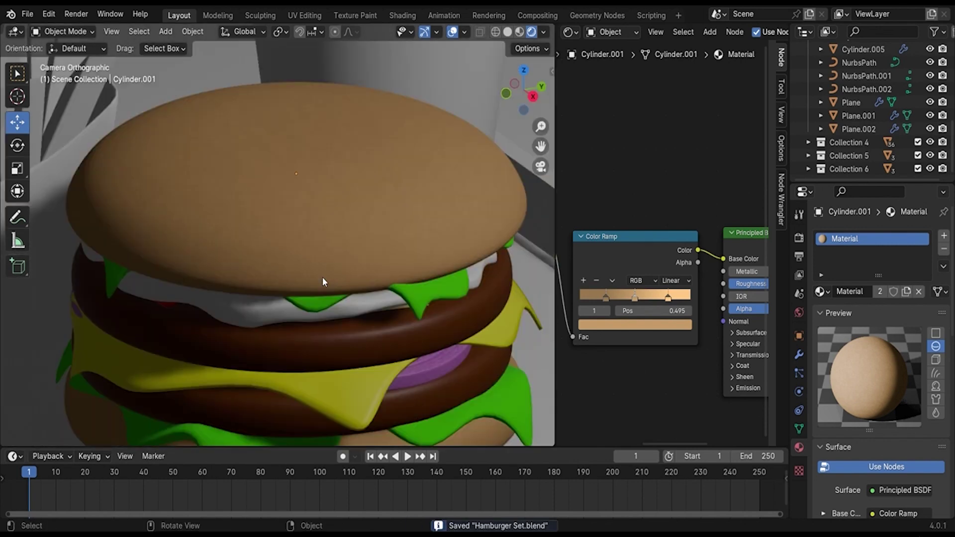
key(ctrl+s)
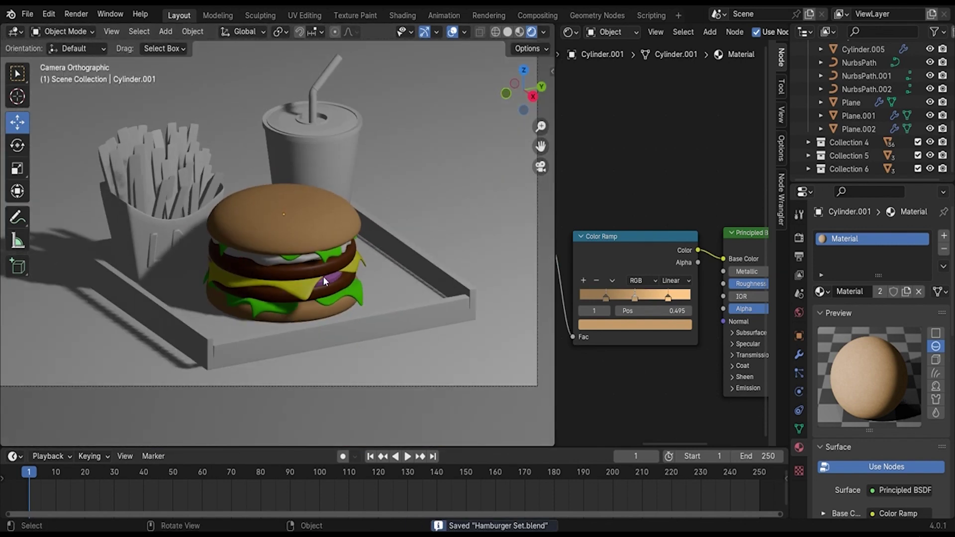
scroll(323, 279, up, 2)
scroll(324, 278, up, 2)
scroll(324, 279, up, 2)
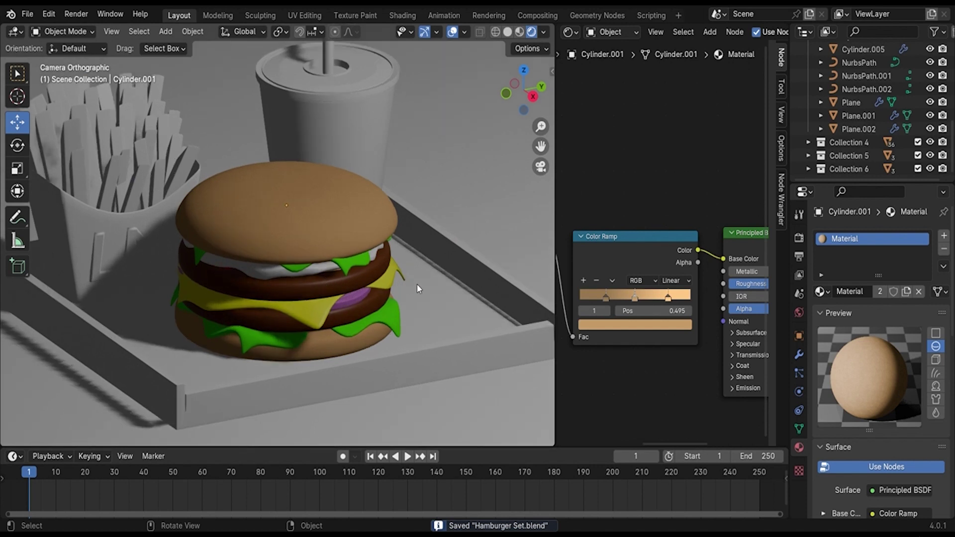
Step: Scale a lettuce layer up slightly, to about 1.07
click(391, 282)
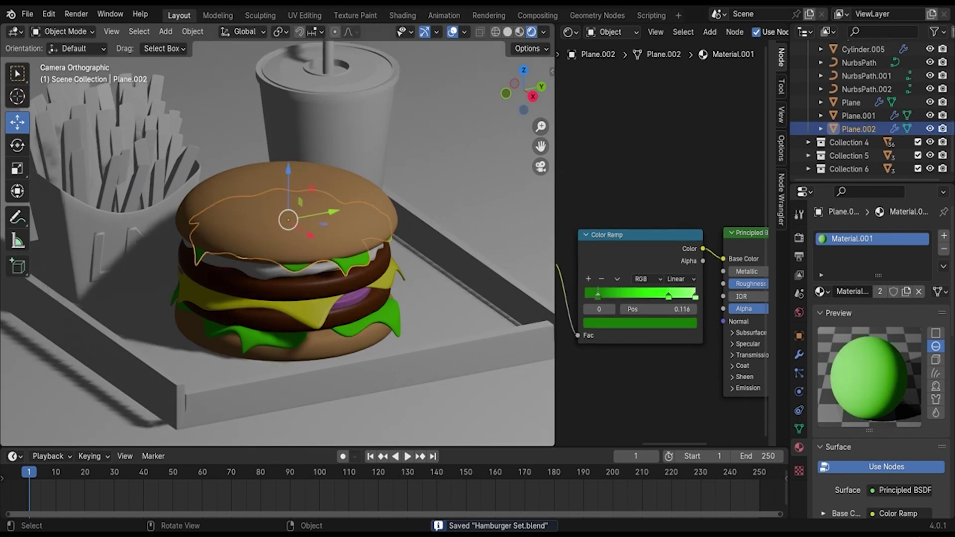
key(s)
click(401, 273)
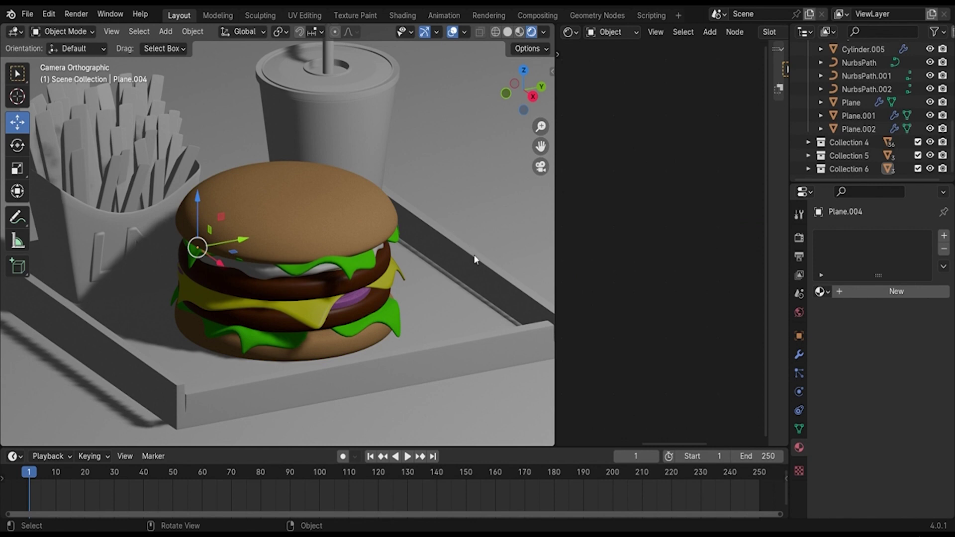
Step: Give the fries box a new material with a wider Shader Editor
click(70, 250)
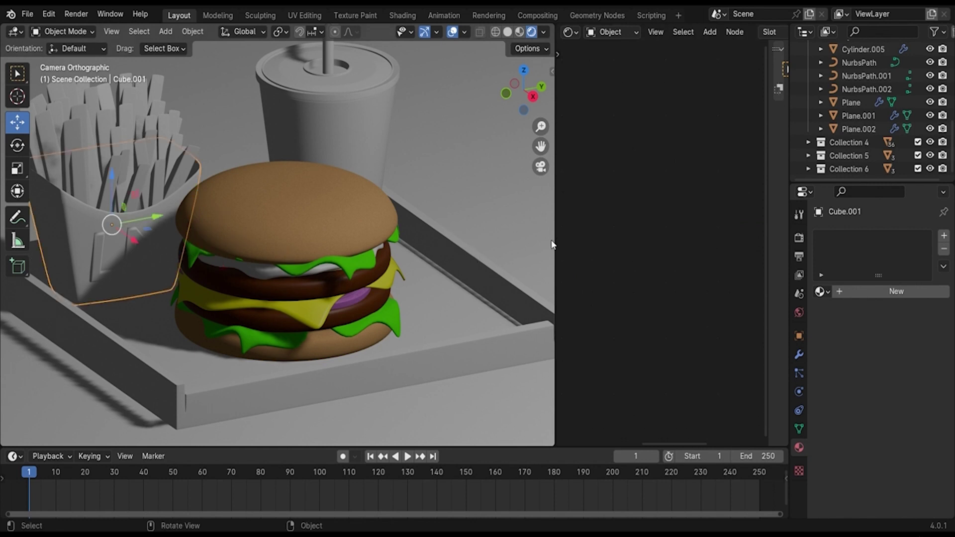
drag(556, 244, 354, 246)
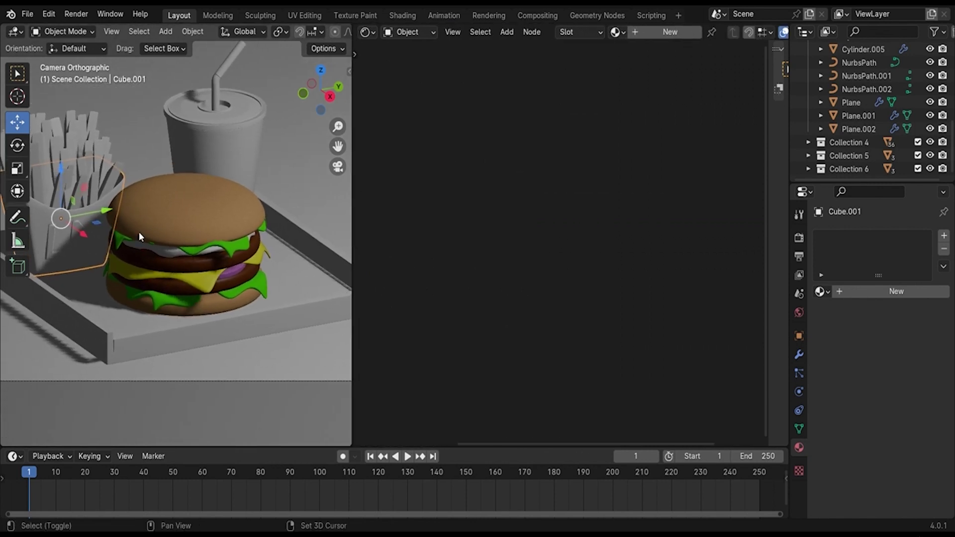
scroll(138, 231, up, 3)
scroll(265, 270, up, 2)
scroll(264, 261, up, 2)
scroll(192, 250, up, 1)
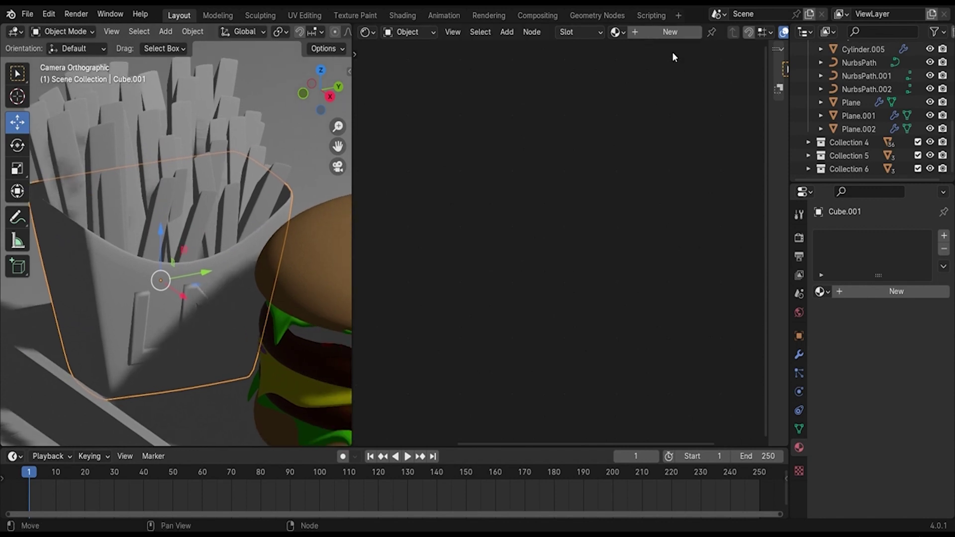
click(654, 32)
Step: Add a Noise Texture and a Color Ramp, feeding the ramp into Base Color
key(shift+a)
click(502, 245)
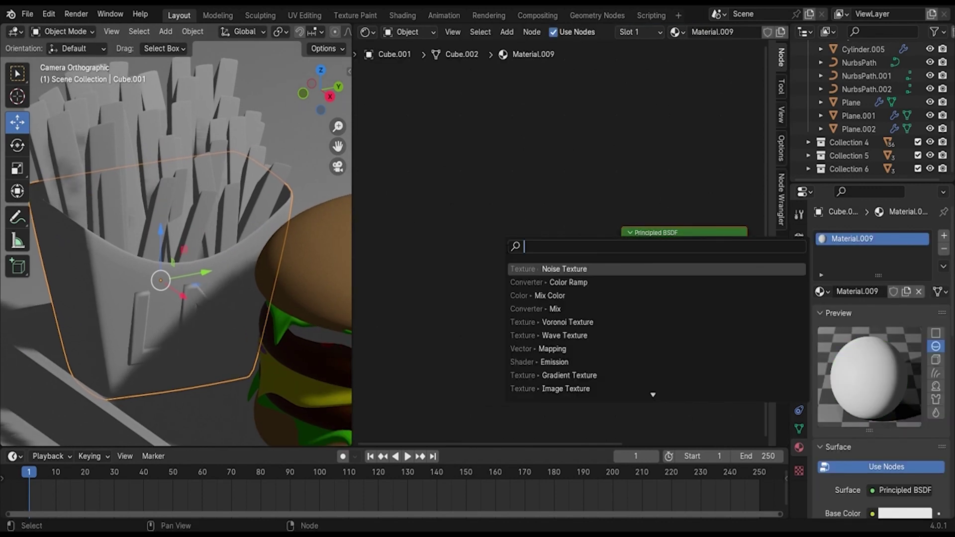
key(Return)
click(460, 236)
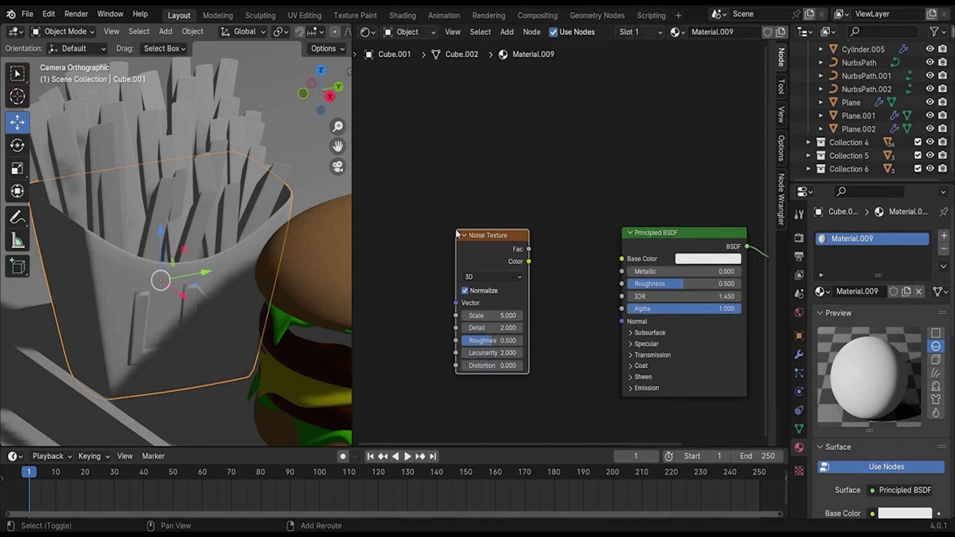
key(shift+a)
click(427, 228)
text(colr)
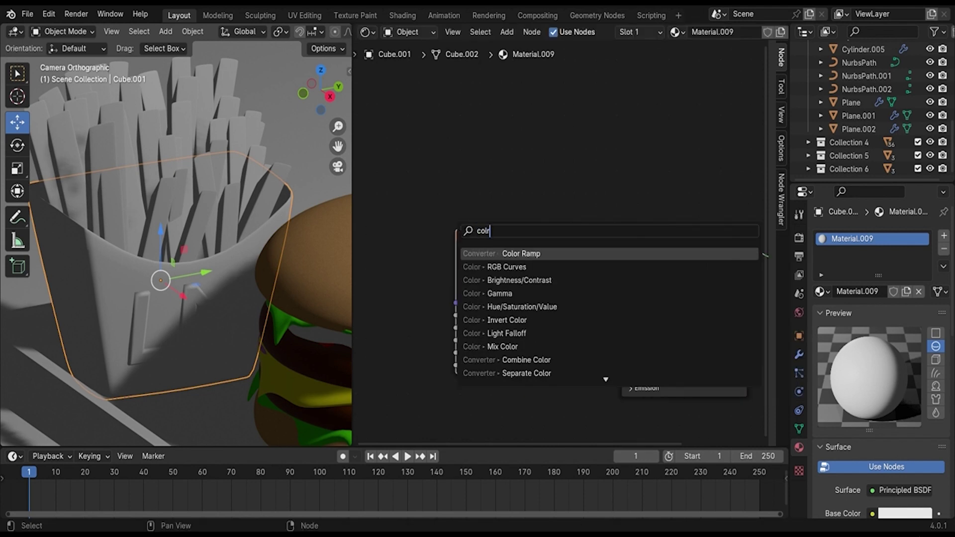
key(Return)
click(482, 237)
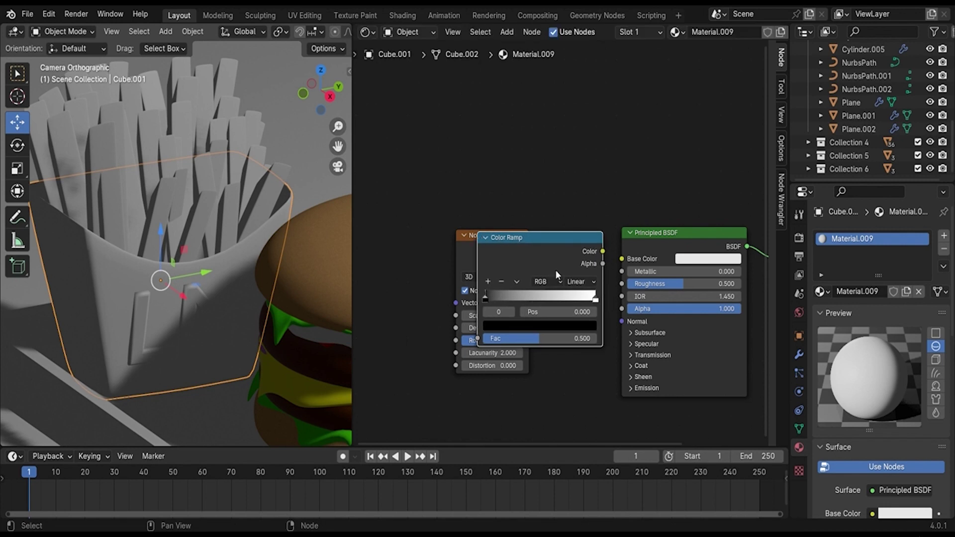
drag(603, 252, 622, 259)
Step: Replace the Noise Texture with a Brick Texture whose Color feeds the ramp's Fac
drag(468, 249, 415, 249)
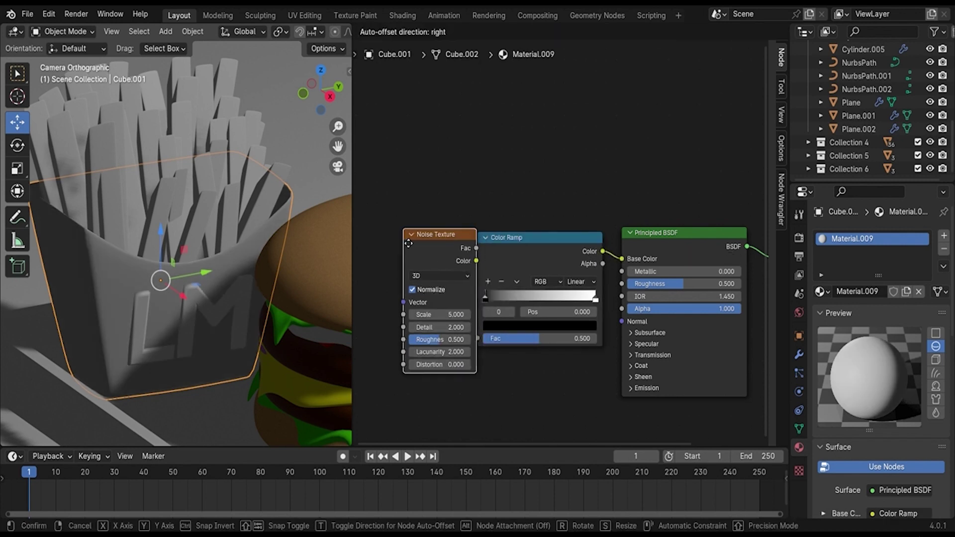
key(x)
key(shift+a)
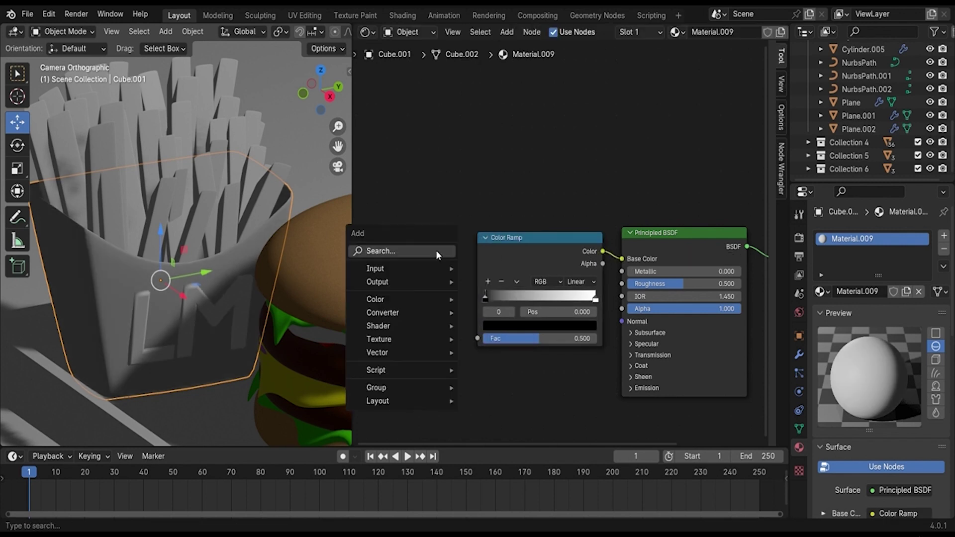
text(brick)
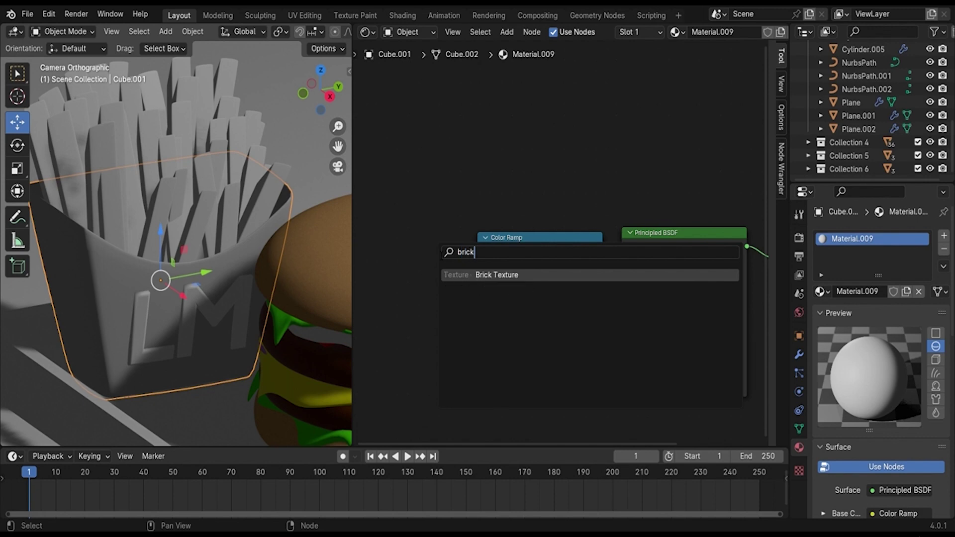
key(Return)
click(375, 227)
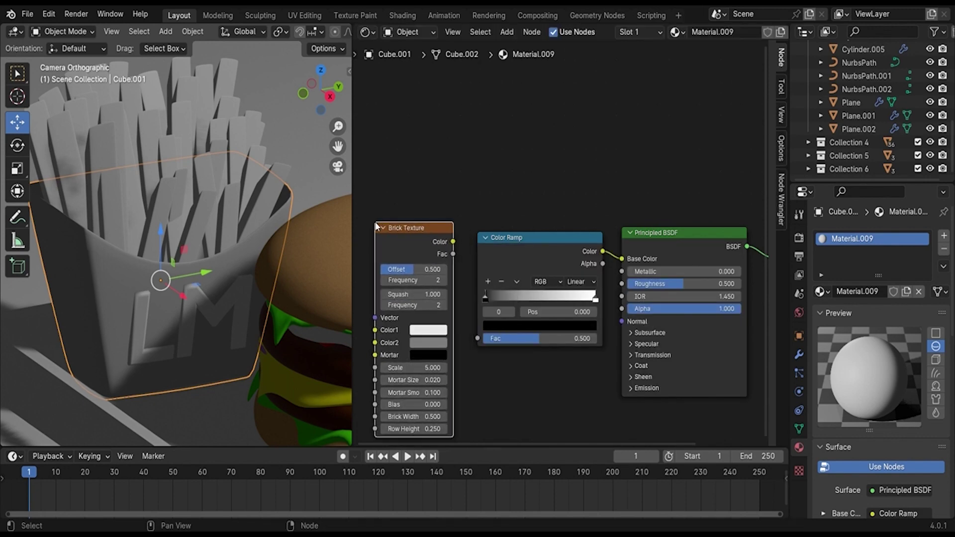
drag(453, 242, 479, 338)
Step: Make the first Color Ramp stop a strong red
scroll(497, 348, up, 1)
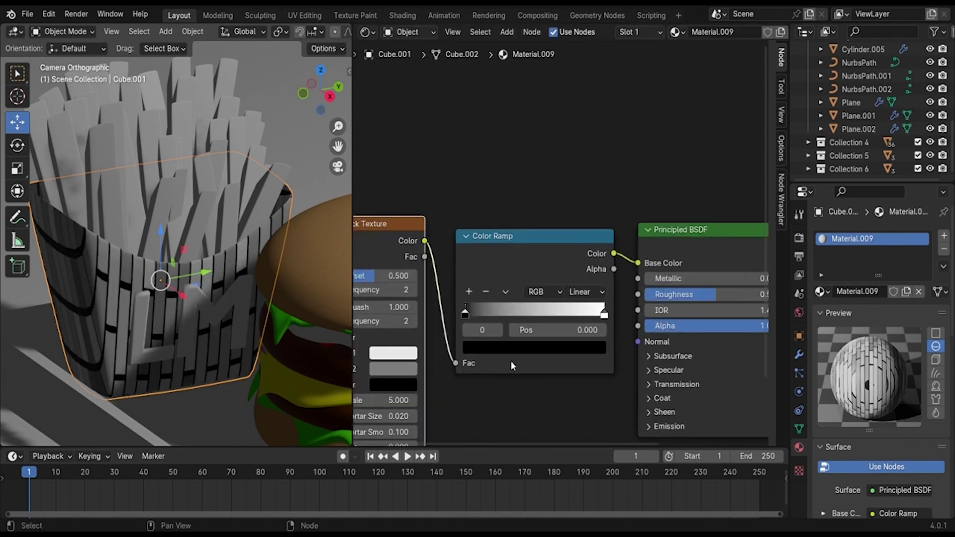
scroll(512, 371, up, 2)
scroll(513, 382, down, 3)
mouse_move(448, 285)
mouse_down()
mouse_move(518, 284)
mouse_move(509, 285)
mouse_up()
click(534, 332)
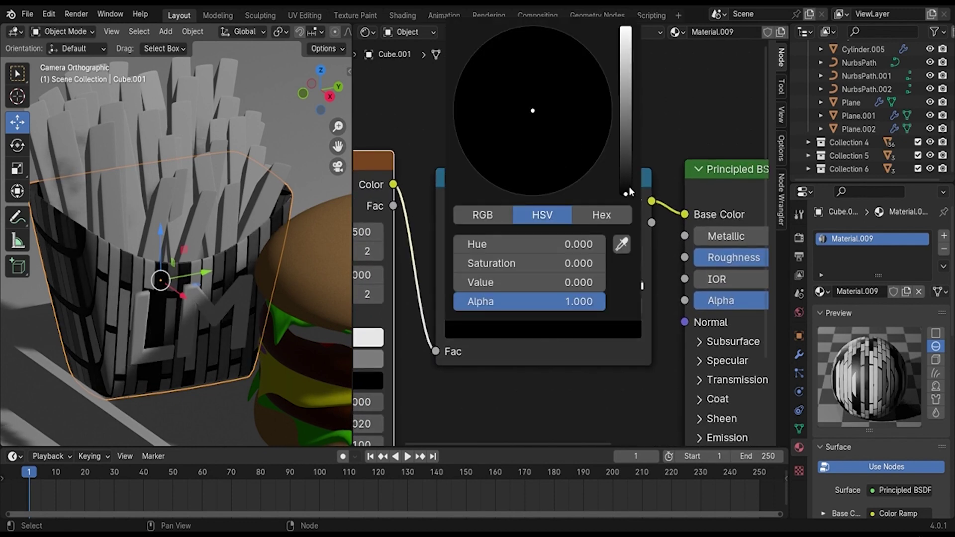
mouse_move(628, 191)
mouse_down()
mouse_move(626, 71)
mouse_move(625, 87)
mouse_up()
click(526, 115)
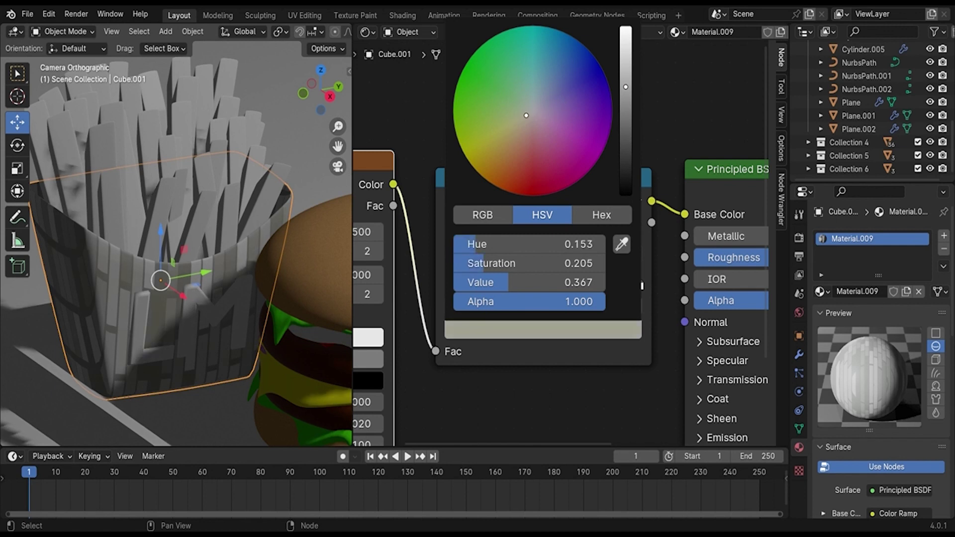
drag(527, 116, 528, 195)
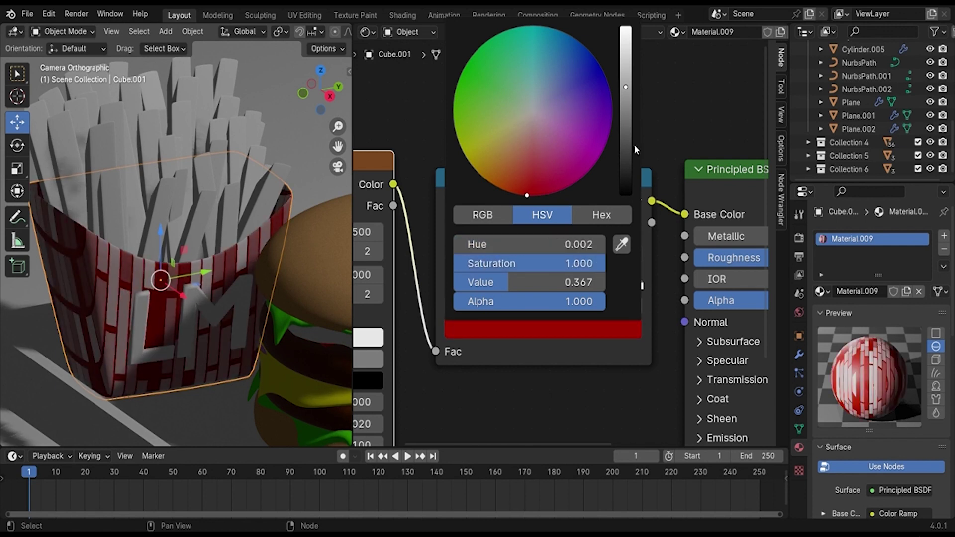
Step: Turn the white end stop yellow and slide it to about 0.658
click(638, 285)
click(620, 329)
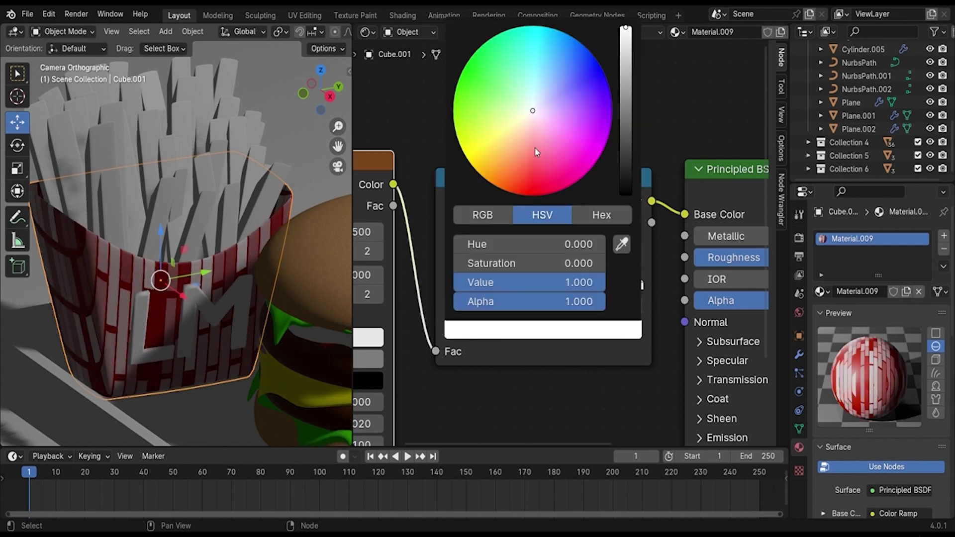
drag(533, 114, 478, 161)
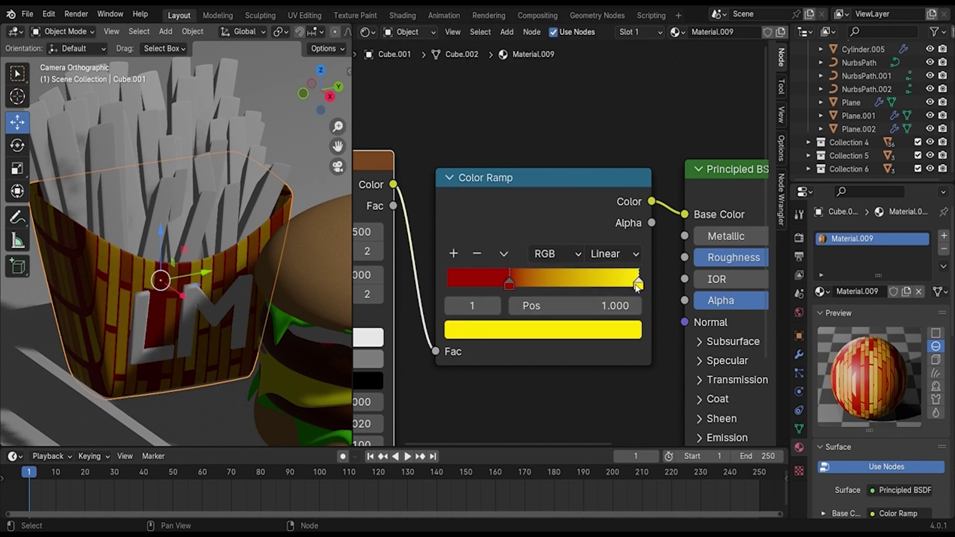
drag(637, 291, 570, 289)
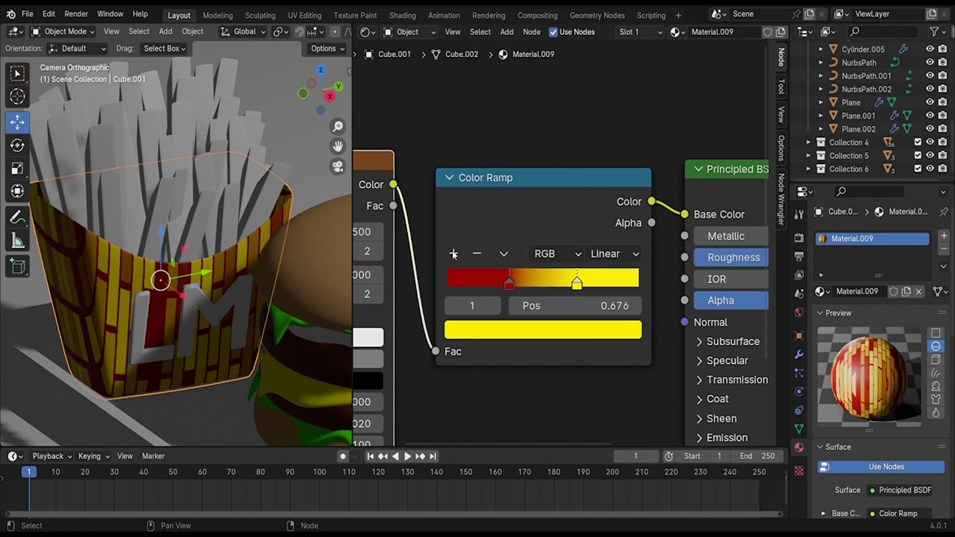
Step: Add a pale cream stop at 1.0 and move the red stop to 0.200
ctrl+click(572, 288)
drag(572, 288, 641, 305)
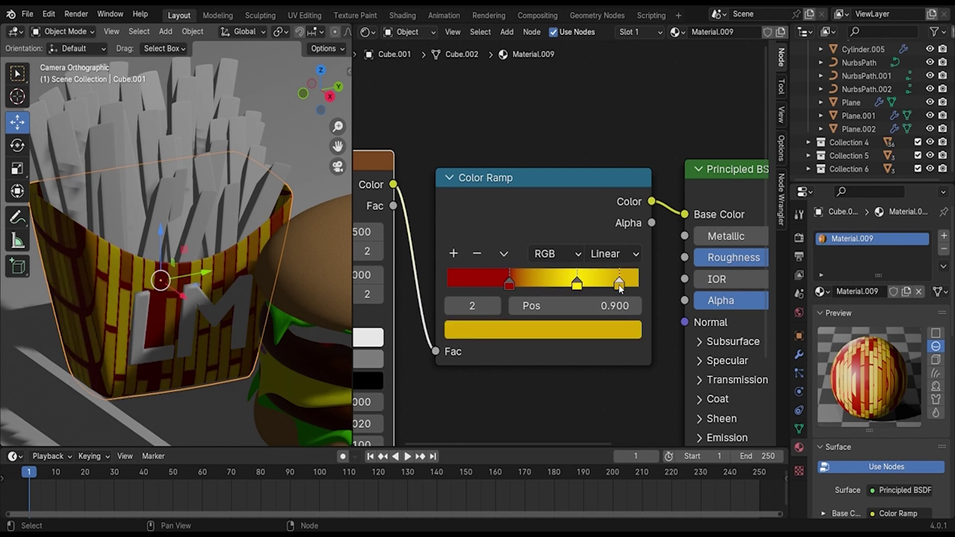
click(628, 328)
drag(626, 53, 626, 27)
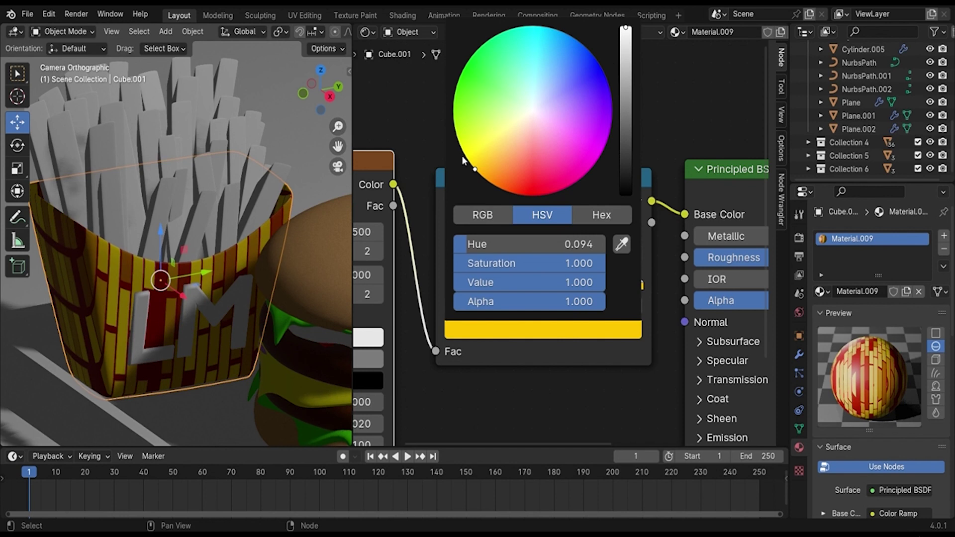
drag(475, 169, 527, 125)
click(528, 122)
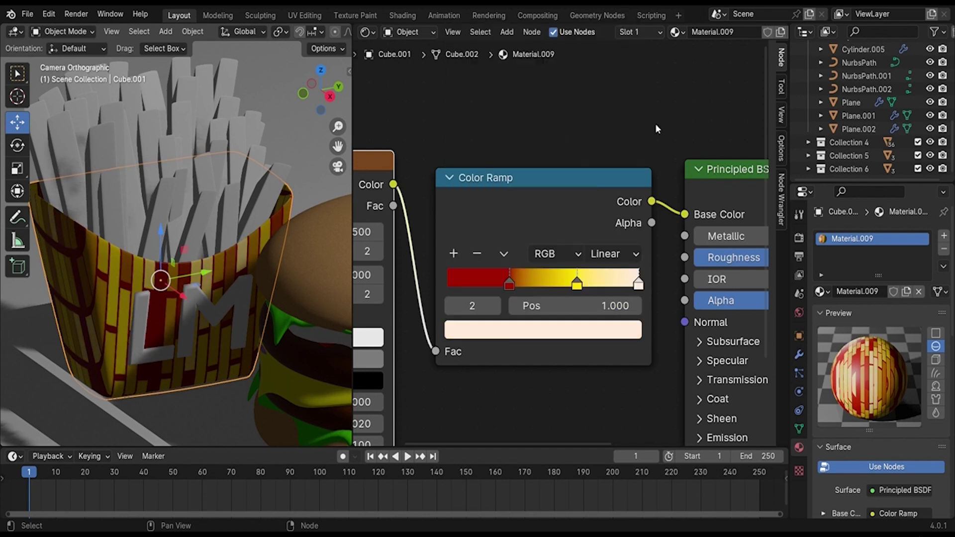
drag(509, 284, 486, 283)
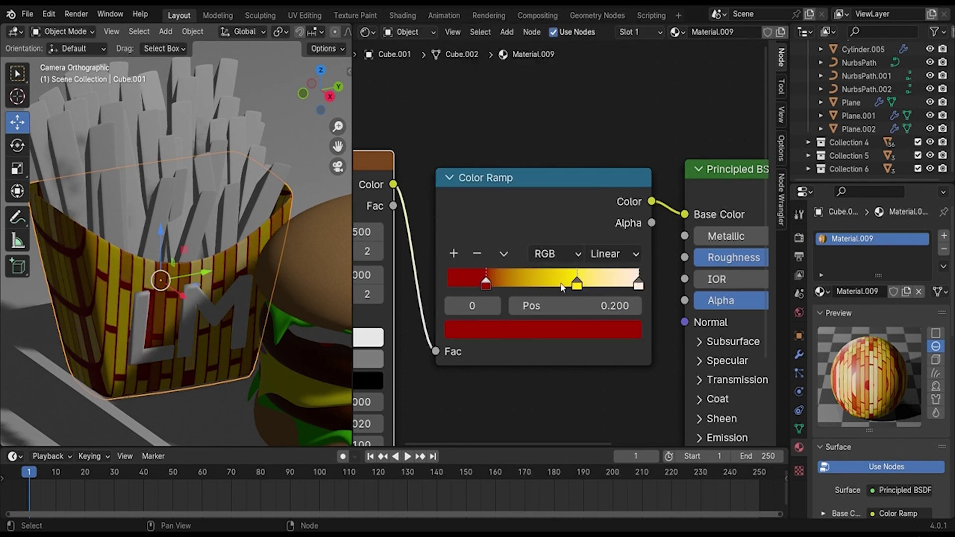
click(564, 287)
Step: Sample the ramp's red and yellow into the Brick Texture's Color1 and Color2
middle_drag(489, 416, 697, 265)
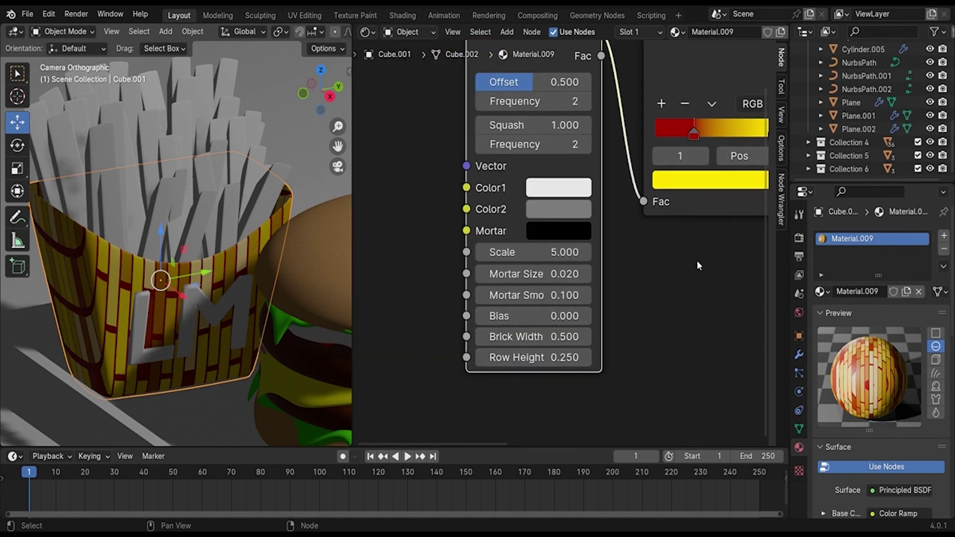
scroll(640, 232, up, 1)
click(570, 187)
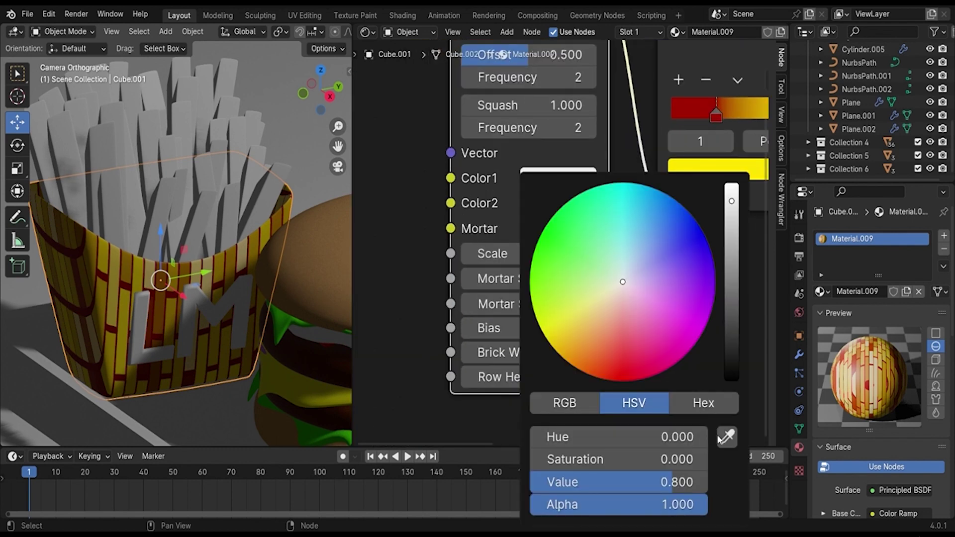
click(728, 375)
click(720, 121)
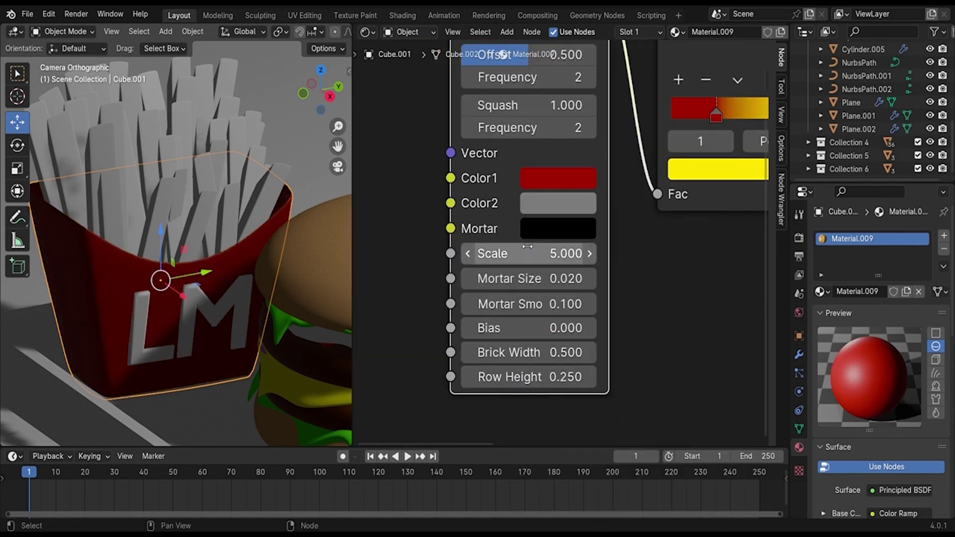
click(543, 202)
click(725, 439)
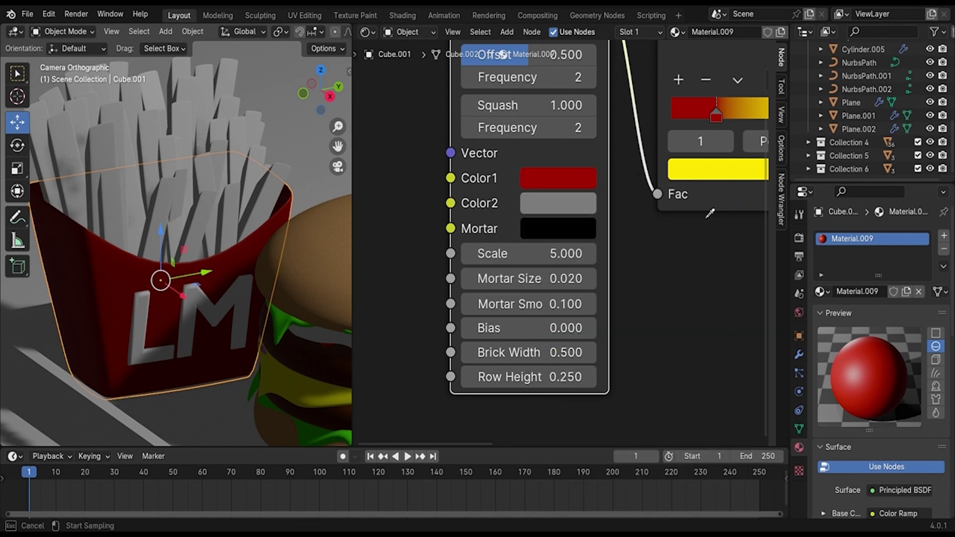
click(726, 179)
middle_drag(659, 277, 581, 309)
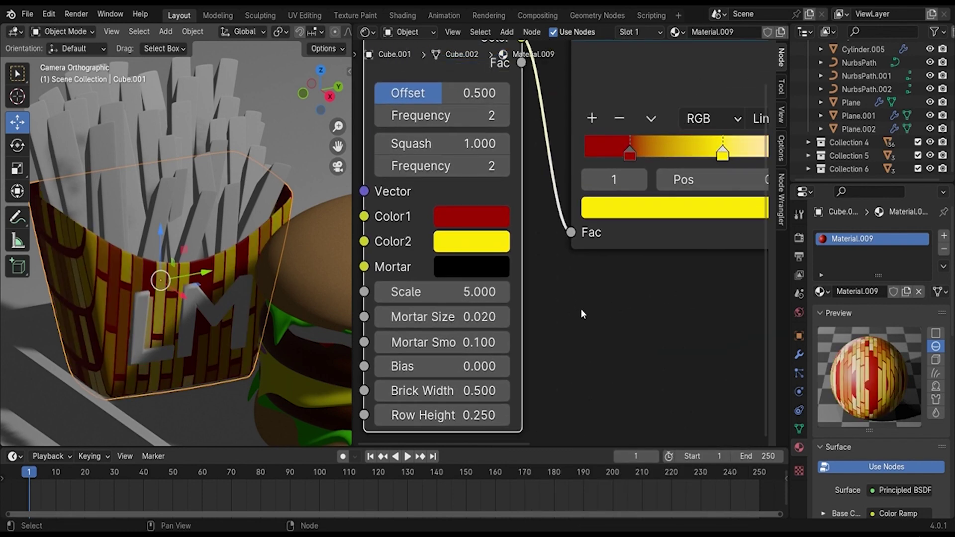
Step: Undo the yellow Color2 and set the brick Mortar colour to white
key(ctrl+z)
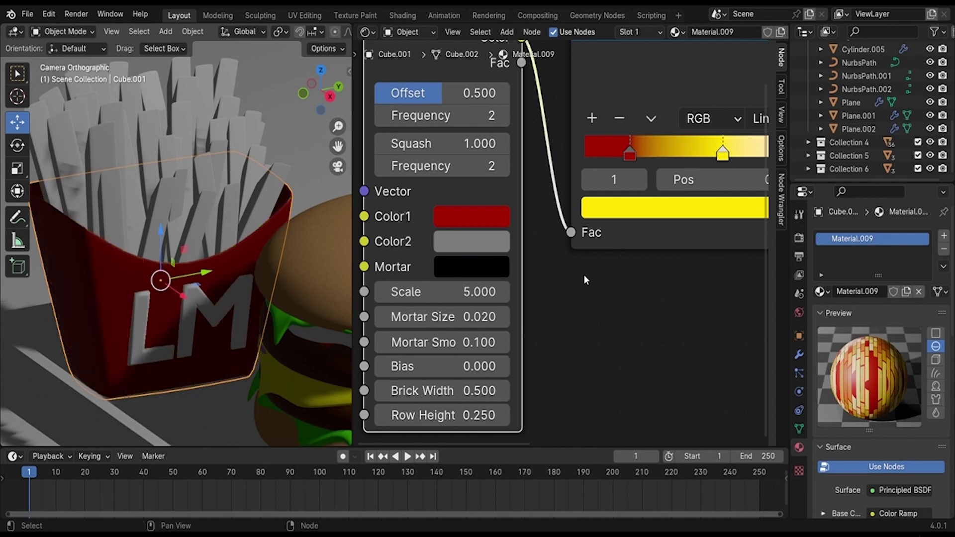
click(462, 245)
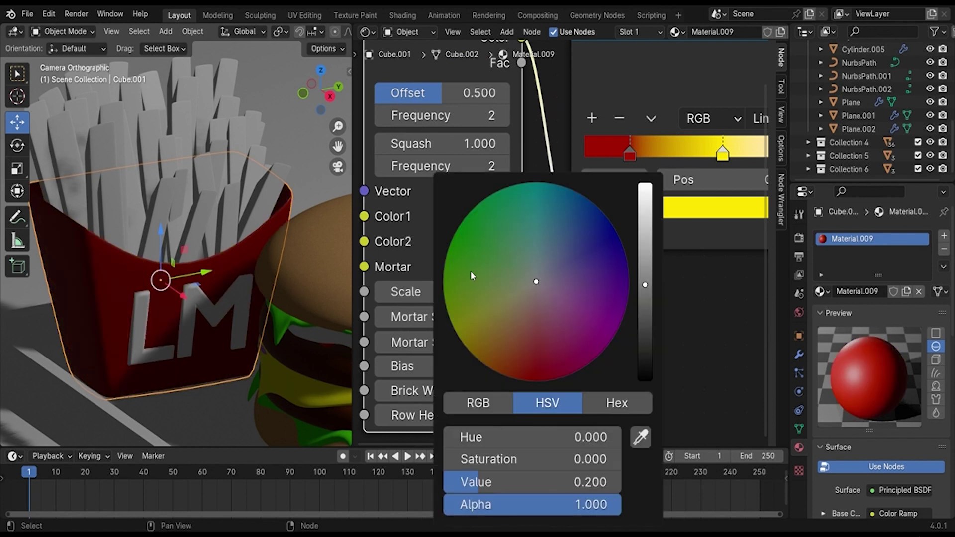
scroll(460, 277, down, 4)
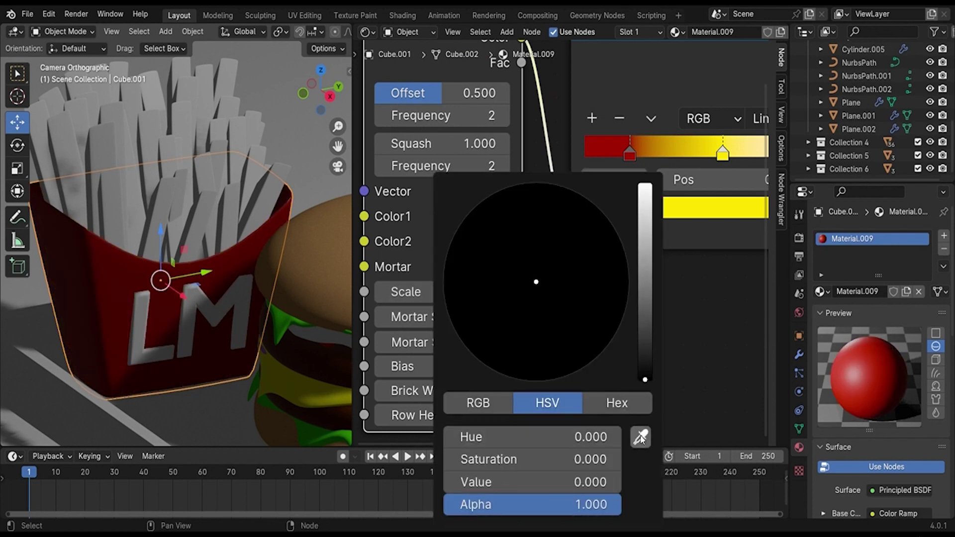
click(640, 436)
click(470, 267)
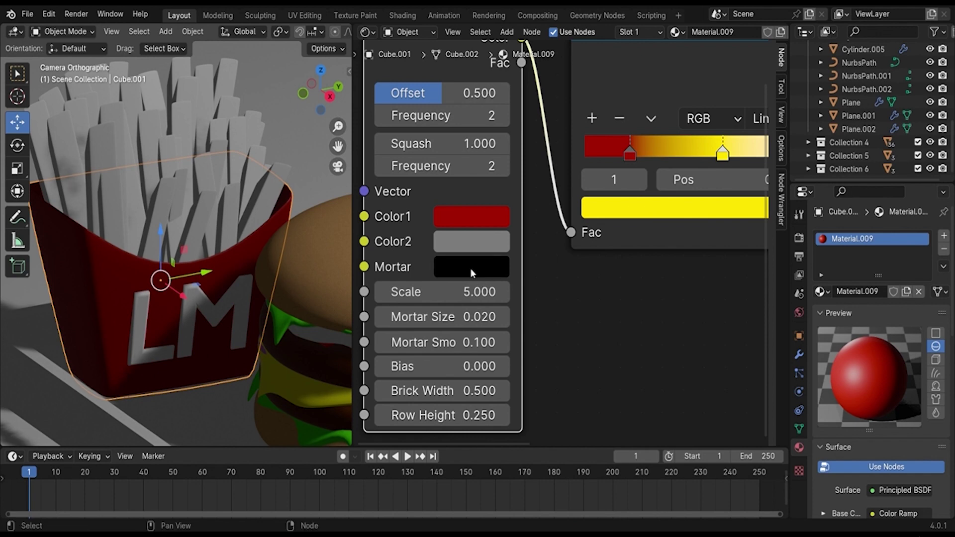
click(470, 268)
drag(643, 379, 645, 187)
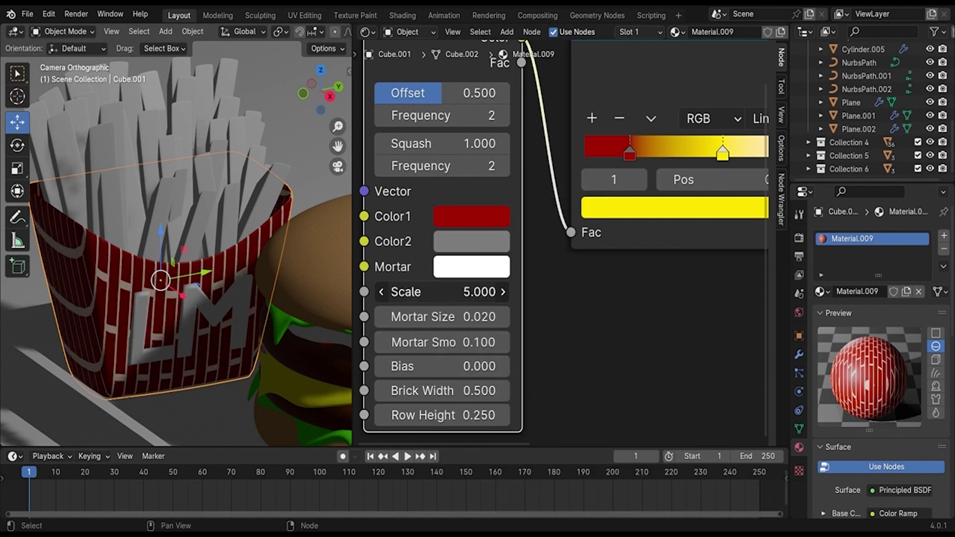
Step: Set the Brick Texture scale to 1
mouse_move(447, 292)
mouse_down()
mouse_move(477, 292)
mouse_move(468, 292)
mouse_up()
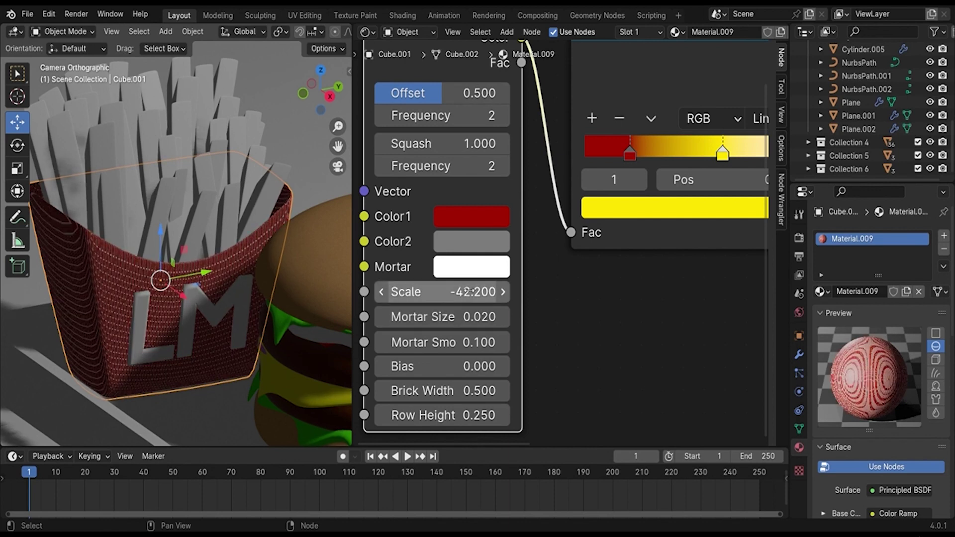
click(468, 292)
text(1.)
key(Return)
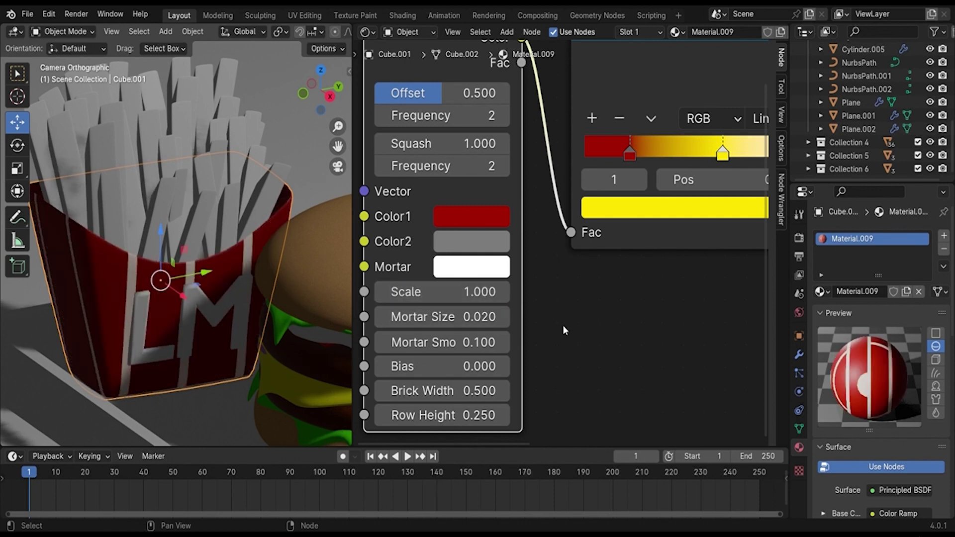
Step: Sample the colour ramp's yellow into the brick texture's Color2
middle_drag(550, 302, 516, 317)
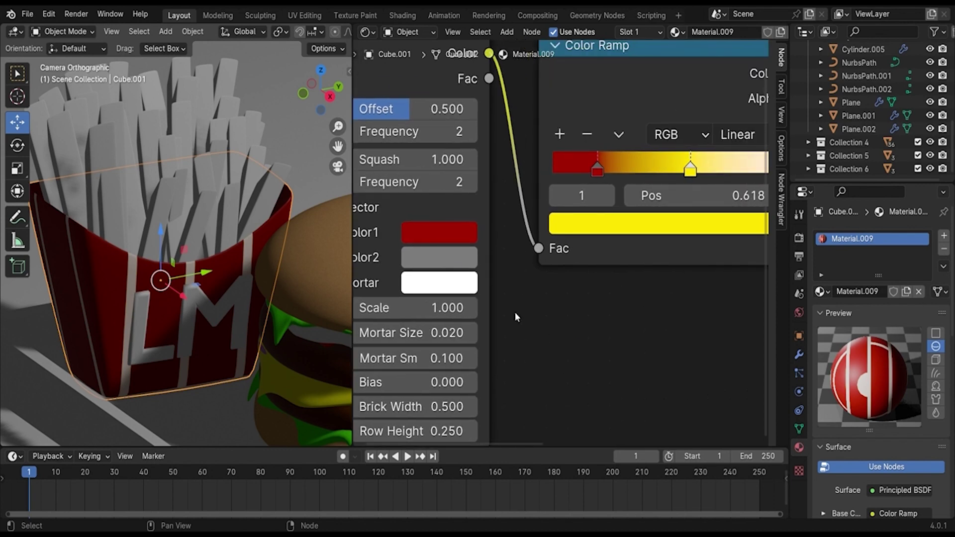
click(452, 265)
click(607, 434)
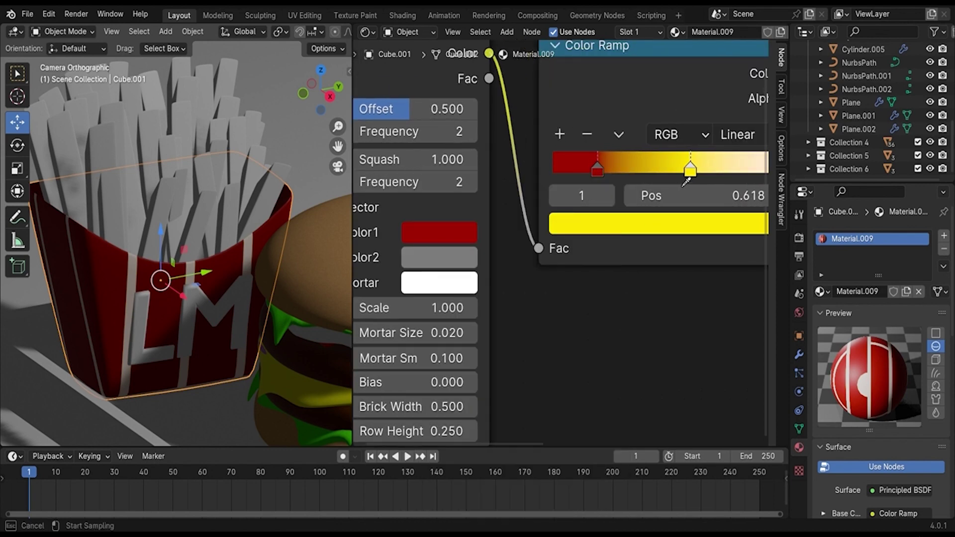
click(692, 173)
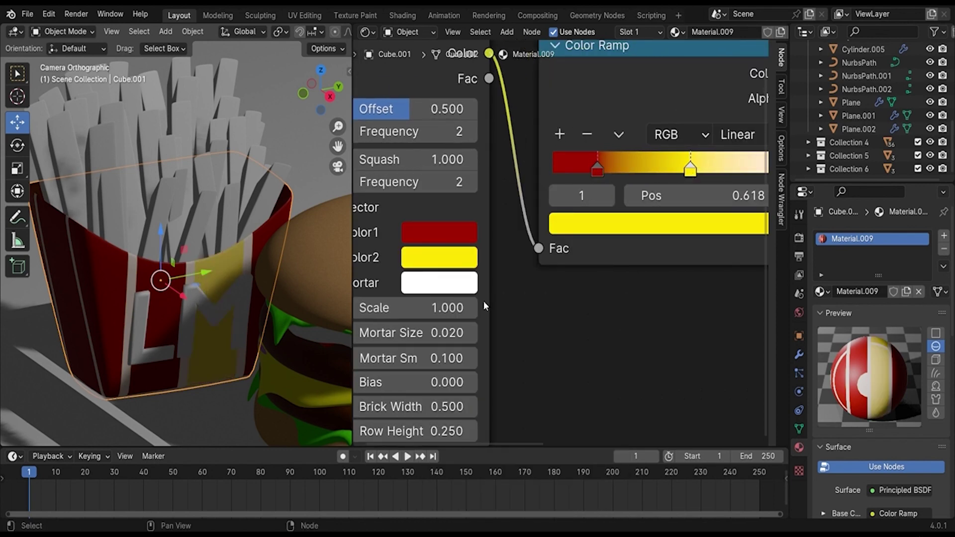
Step: Adjust the brick width, settling on 0.5
scroll(437, 367, down, 1)
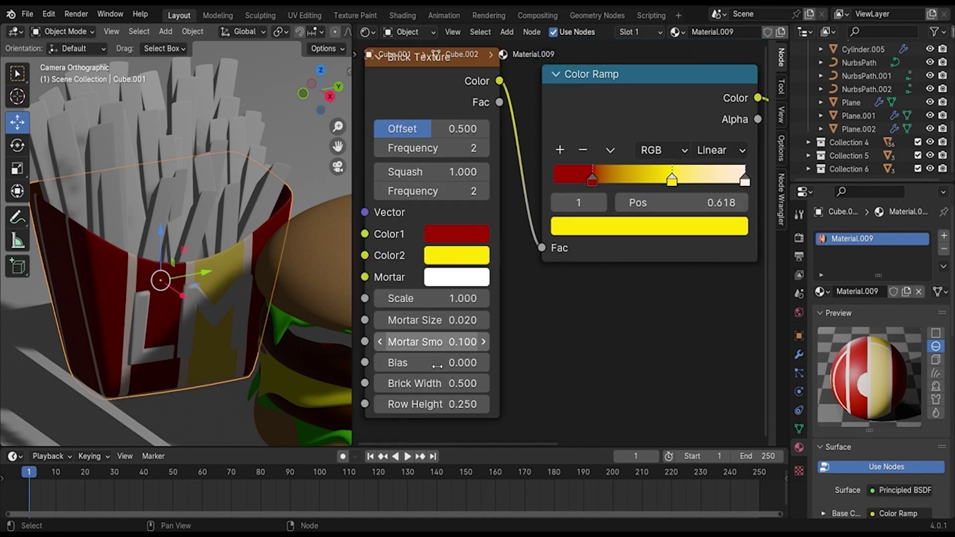
click(483, 384)
click(485, 384)
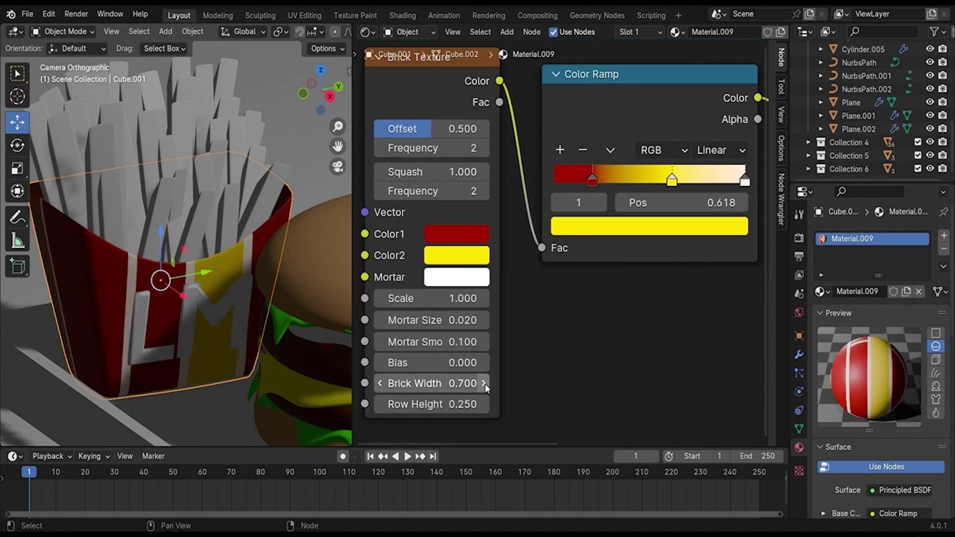
click(486, 384)
click(483, 384)
click(429, 388)
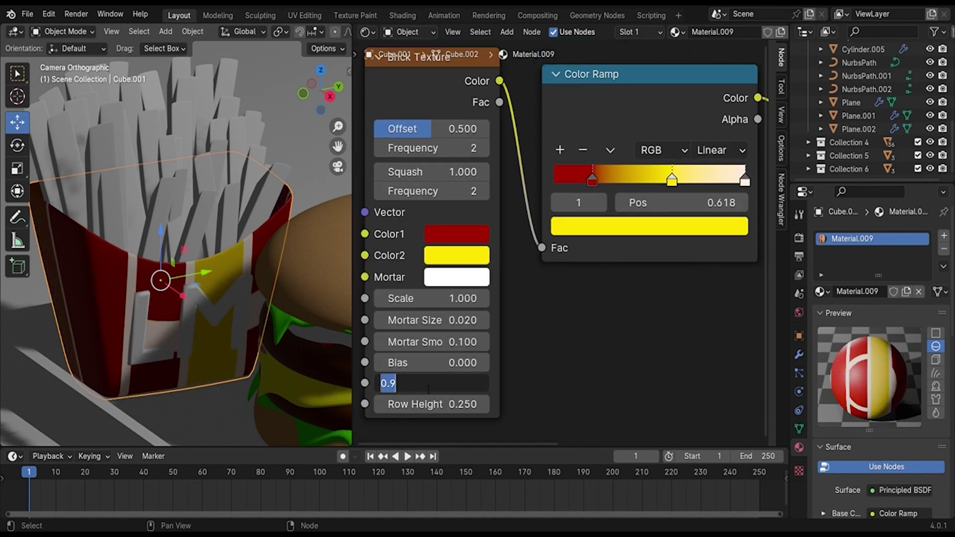
text(2)
key(Return)
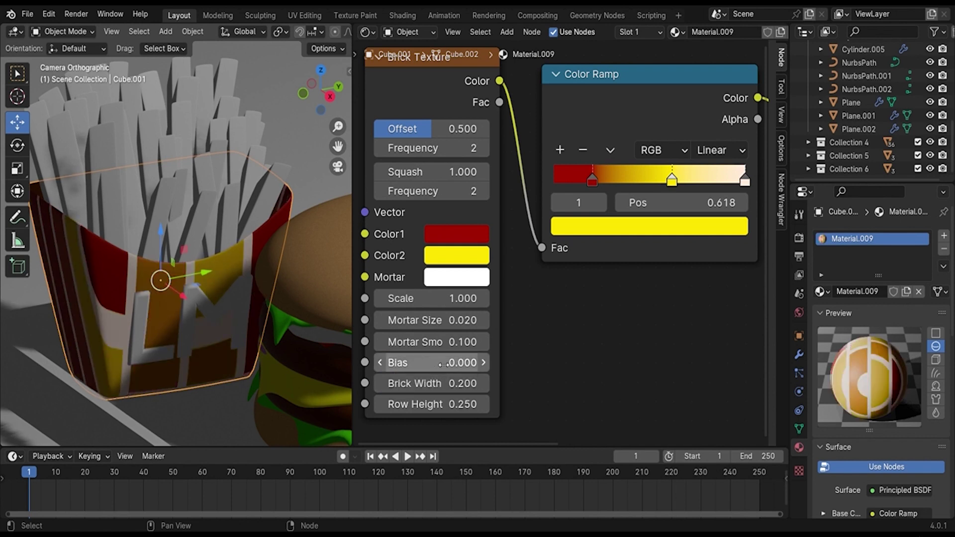
click(451, 384)
text(0.500)
key(Return)
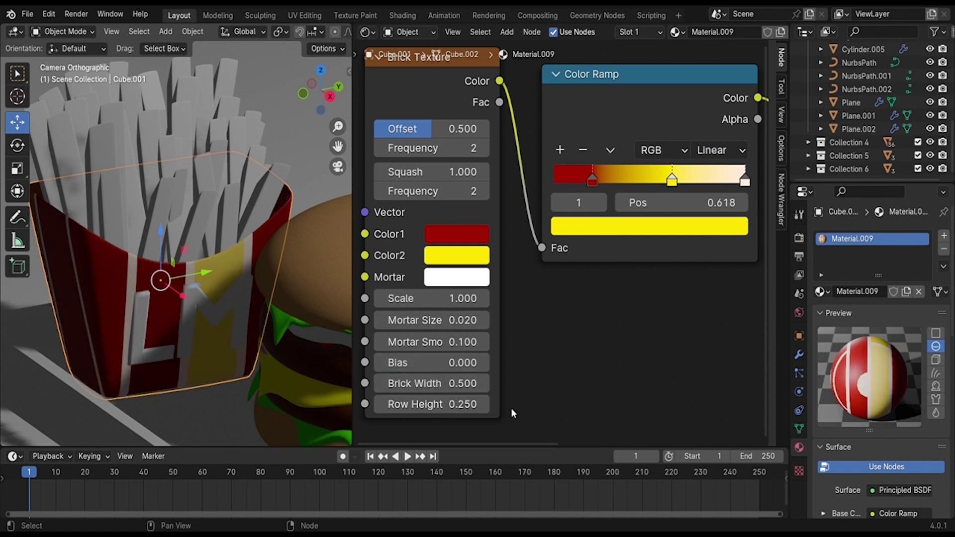
Step: Set row height 0.45, keep squash at 1, and set squash frequency to 3
click(482, 405)
text(0.450)
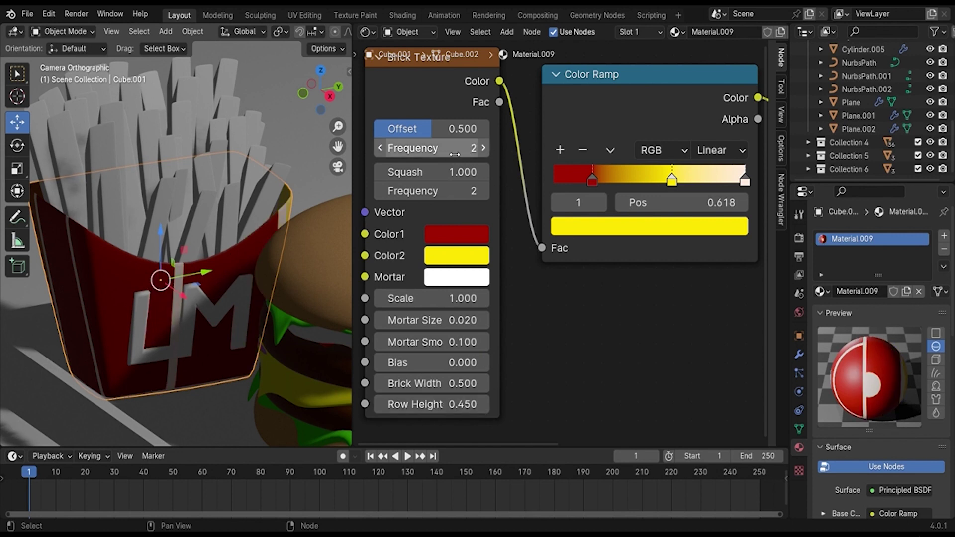
drag(467, 149, 493, 148)
click(483, 172)
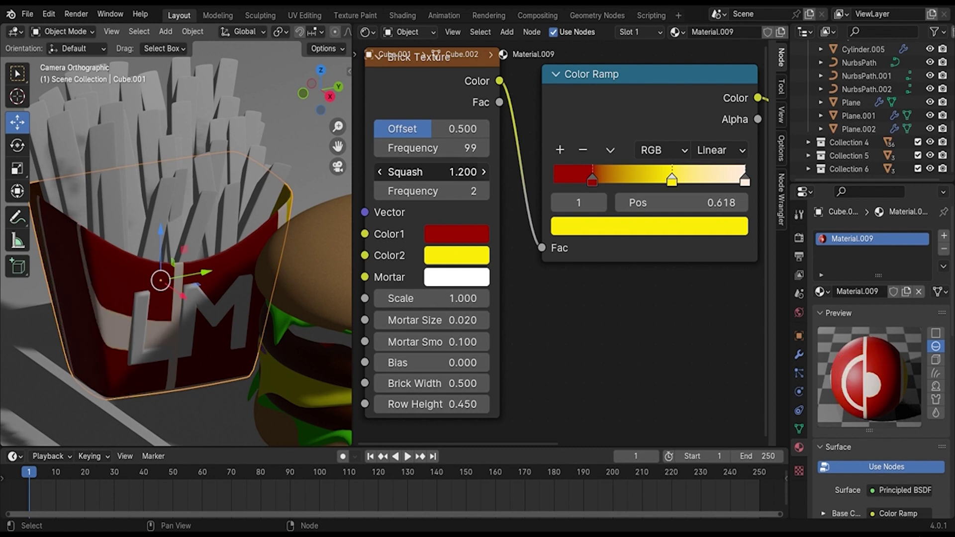
click(482, 172)
click(473, 172)
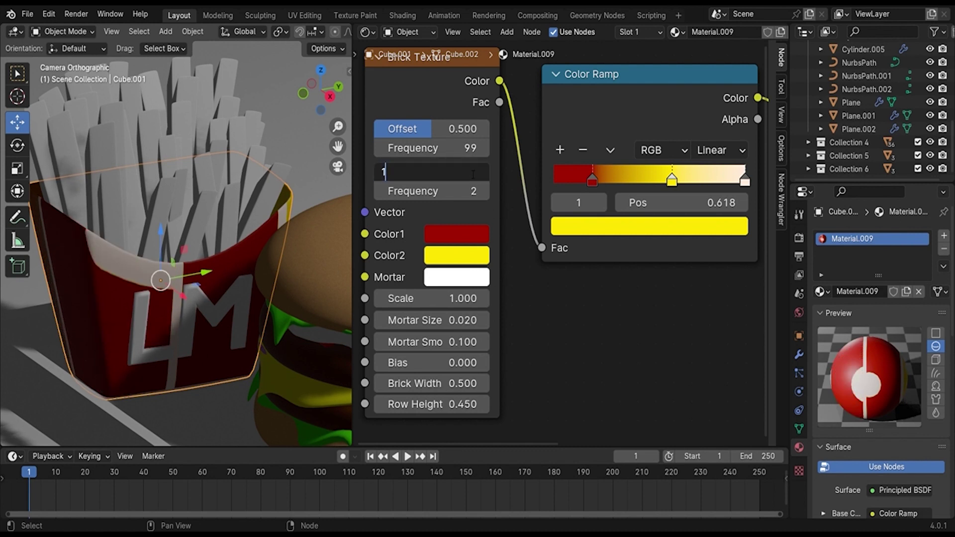
key(Return)
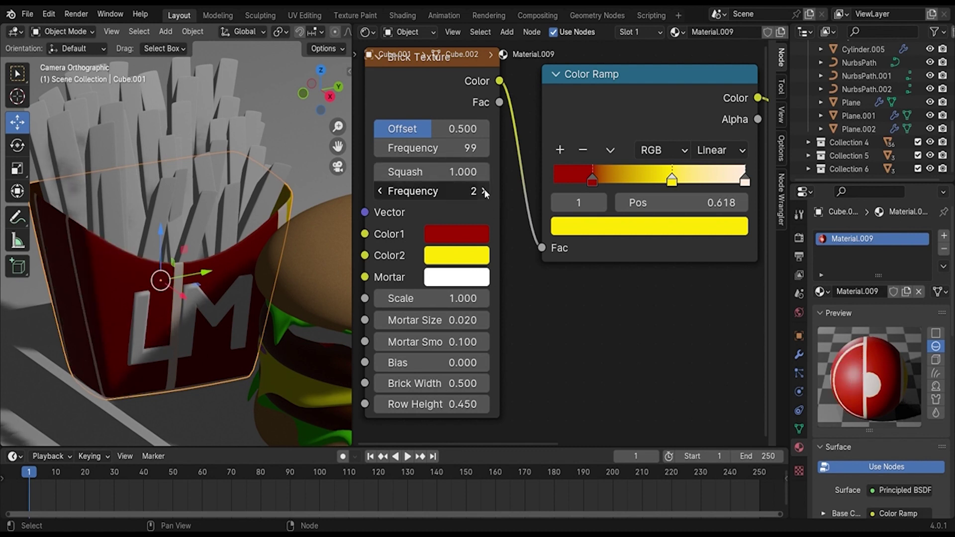
click(485, 193)
scroll(534, 309, down, 1)
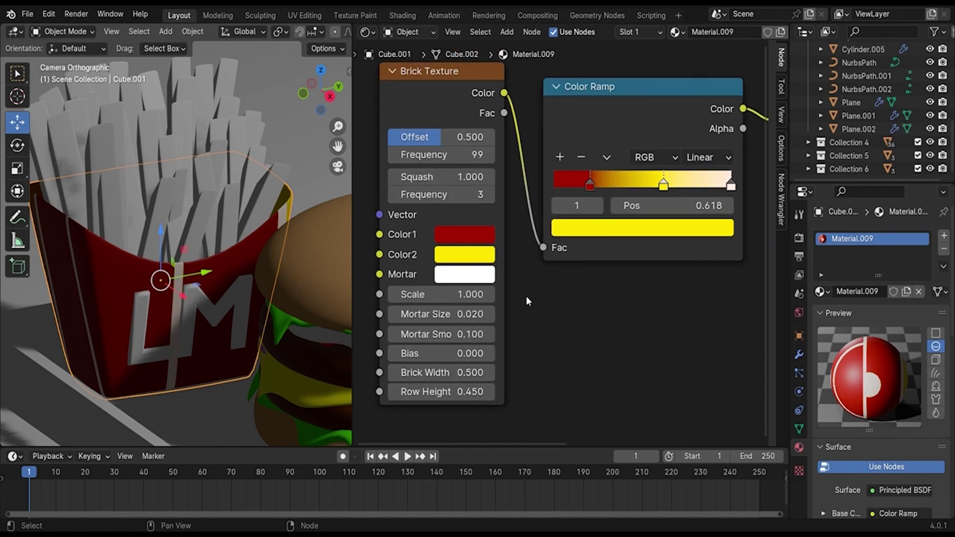
scroll(535, 313, up, 1)
Step: Set brick offset to 1.0 and offset frequency to 2, then orbit into perspective
click(454, 257)
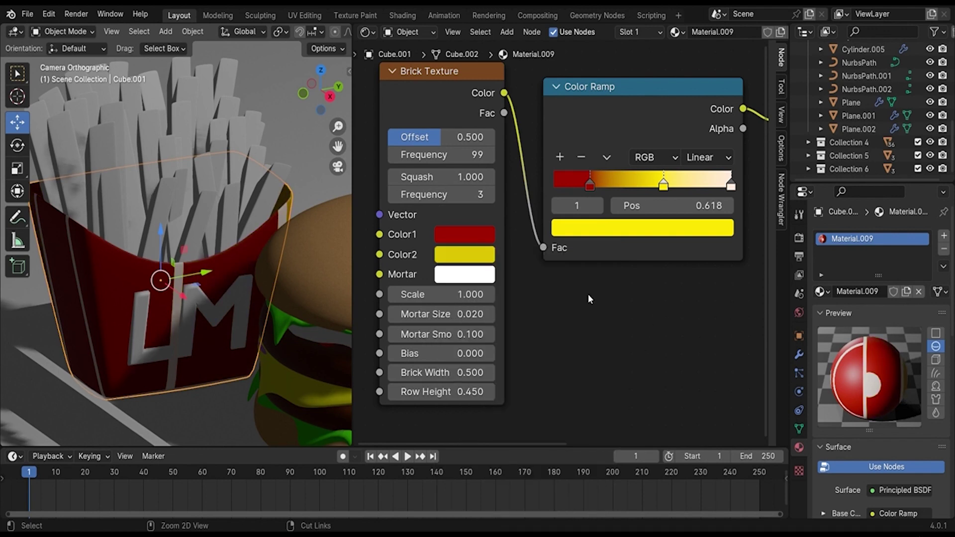
scroll(588, 297, down, 1)
scroll(488, 166, up, 1)
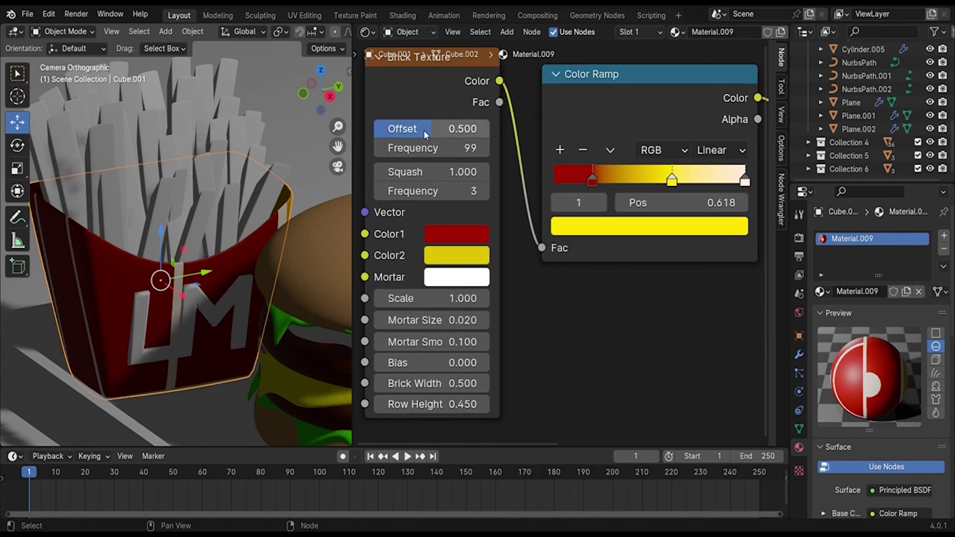
drag(420, 133, 488, 132)
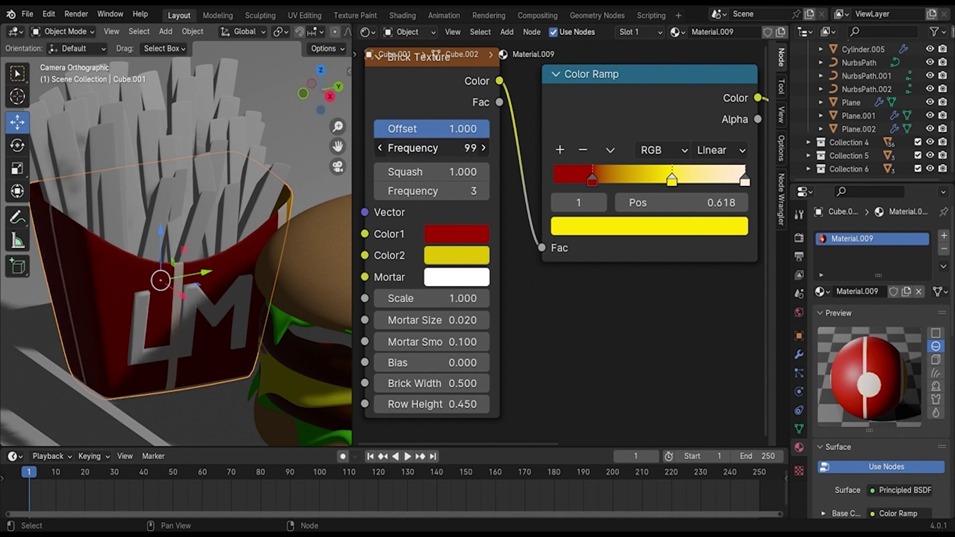
click(434, 149)
text(2)
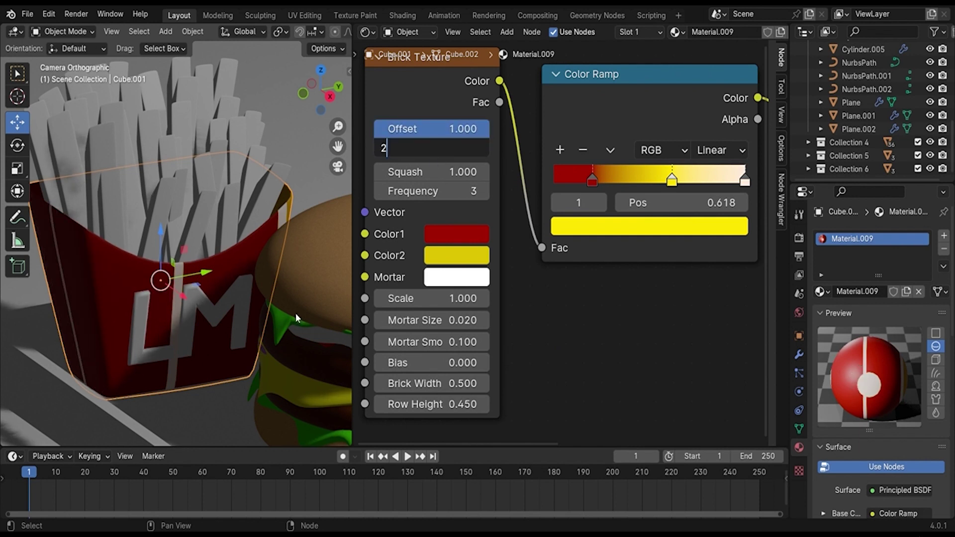
key(Return)
scroll(269, 312, down, 3)
mouse_move(269, 312)
middle_down()
mouse_move(223, 297)
mouse_move(236, 261)
mouse_move(275, 222)
mouse_move(338, 225)
mouse_move(293, 251)
middle_up()
scroll(236, 260, up, 5)
click(446, 253)
Step: Make the second brick colour red and raise the brick scale to 1.3
click(599, 451)
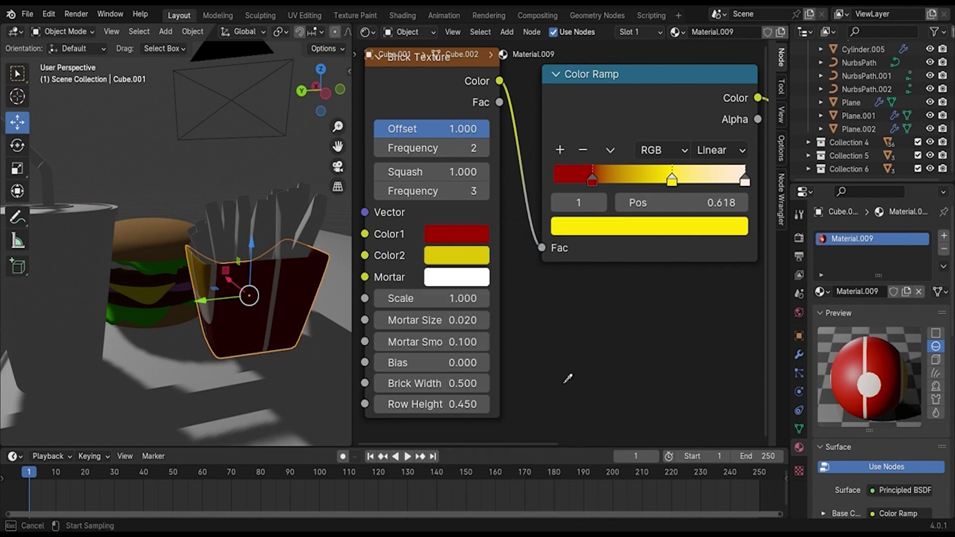
click(593, 187)
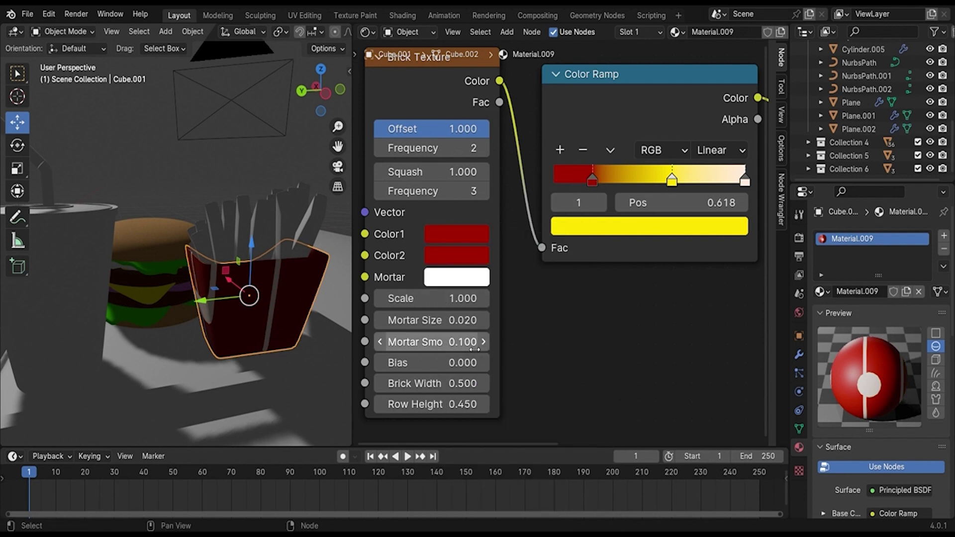
click(484, 299)
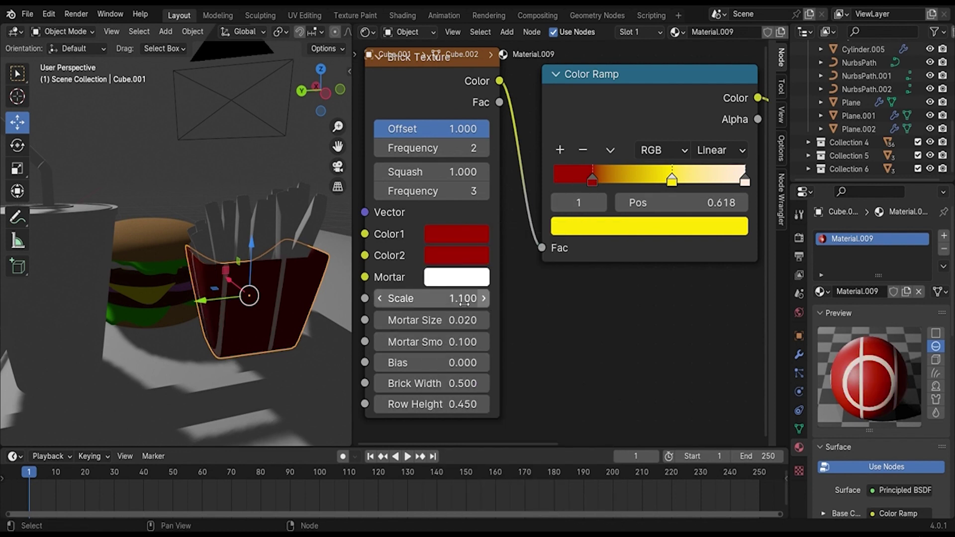
middle_drag(343, 326, 56, 328)
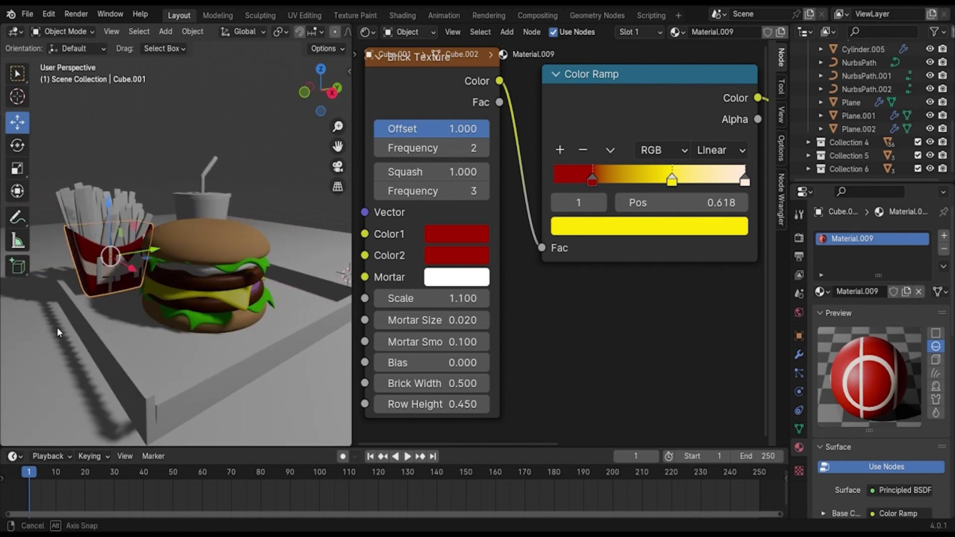
click(485, 298)
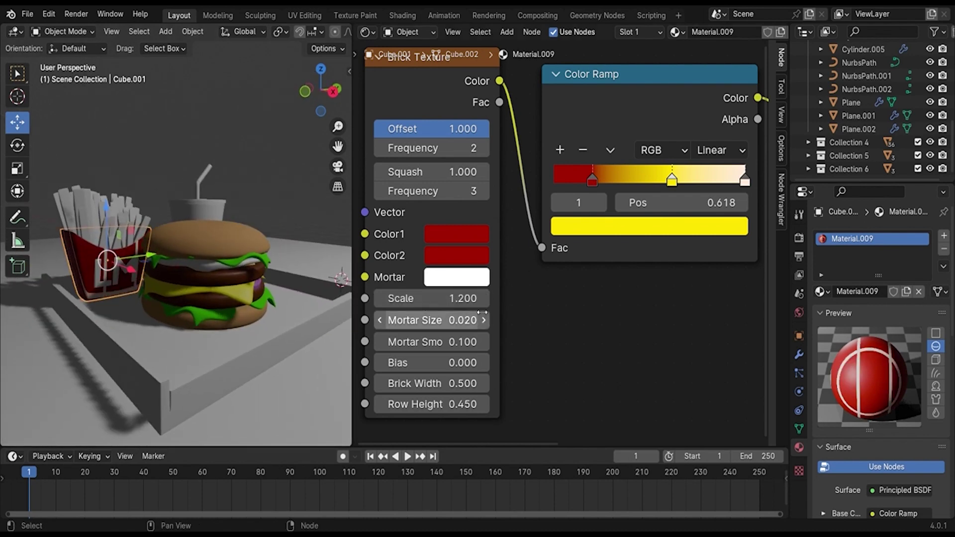
click(485, 299)
Step: Swing the view to the fries box and select the LM lettering
mouse_move(201, 296)
middle_down()
mouse_move(335, 277)
mouse_move(2, 293)
middle_up()
mouse_move(91, 280)
middle_down()
mouse_move(228, 271)
mouse_move(174, 287)
mouse_move(134, 269)
mouse_move(100, 220)
mouse_move(213, 240)
mouse_move(146, 219)
mouse_move(223, 243)
middle_up()
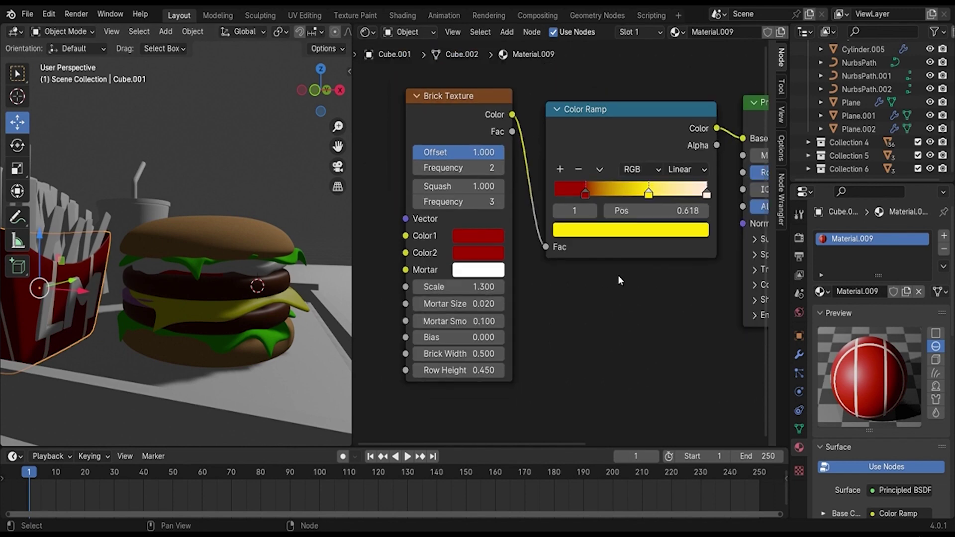
click(94, 298)
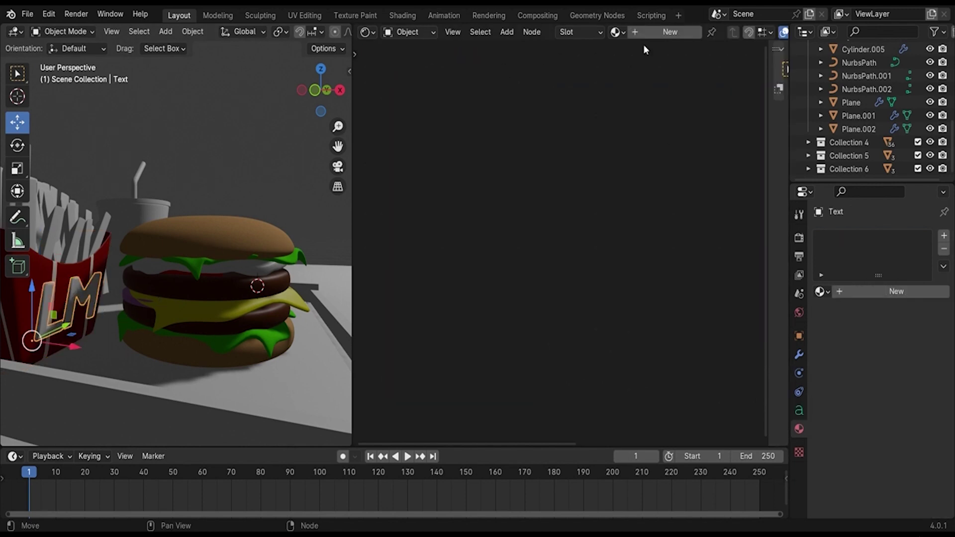
Step: Assign the existing yellow Material.004 to the LM lettering, after briefly trying Material.008
click(618, 33)
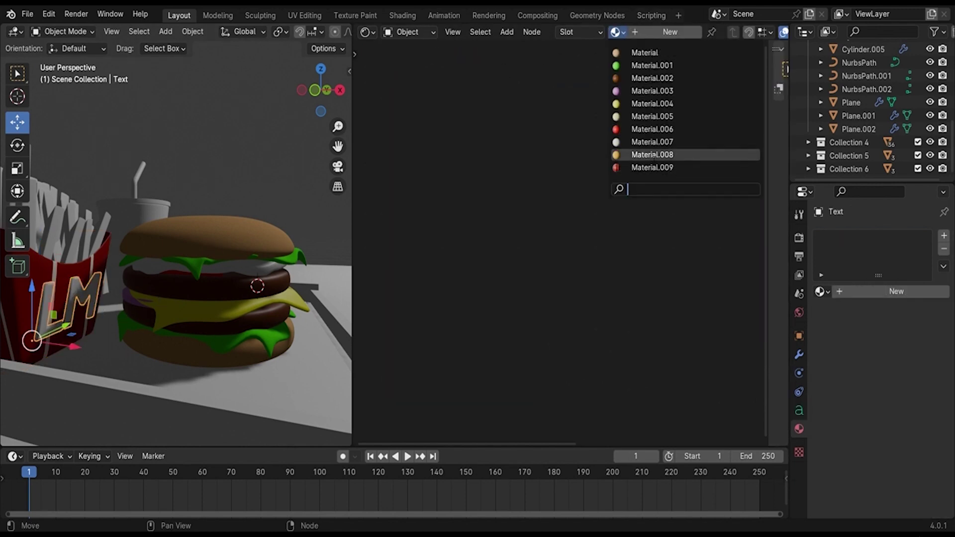
click(650, 158)
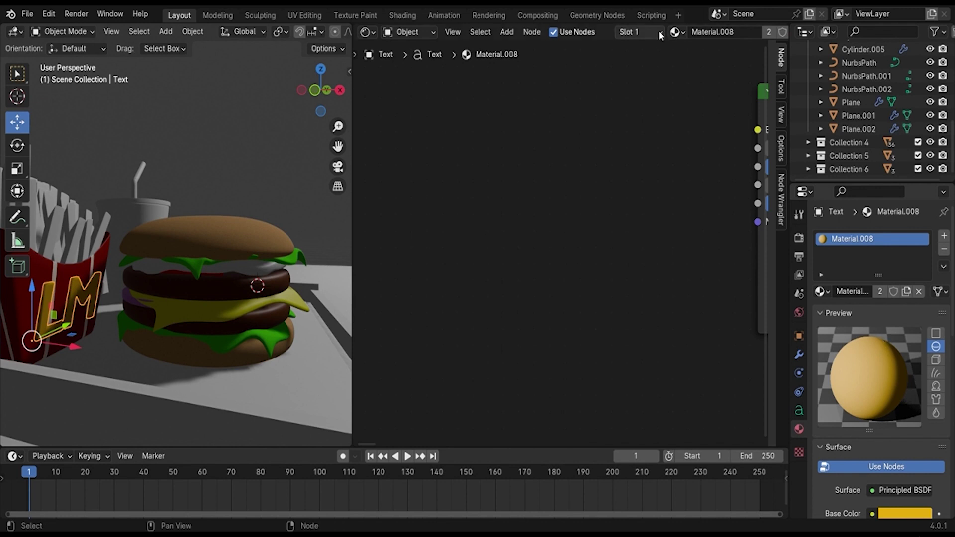
click(676, 32)
click(706, 101)
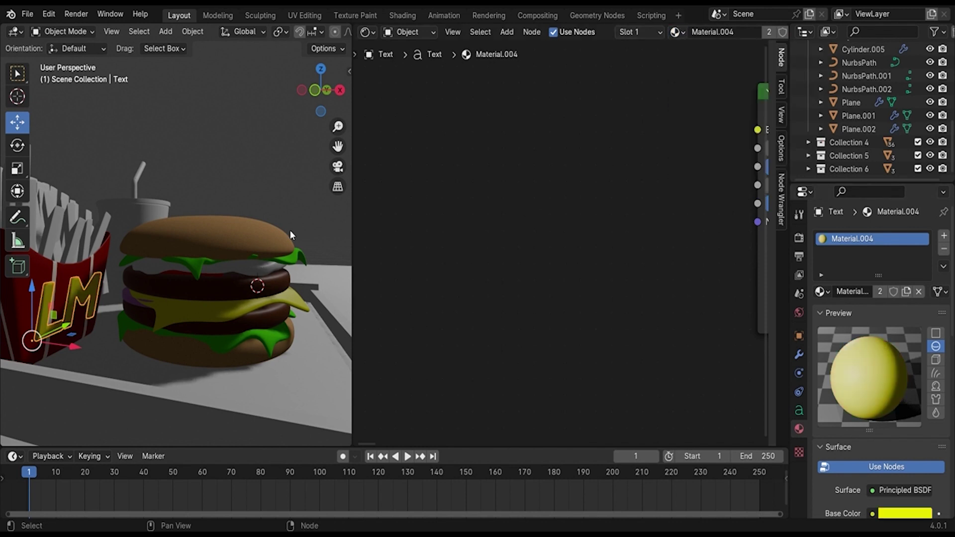
mouse_move(267, 208)
middle_down()
mouse_move(197, 228)
mouse_move(189, 208)
mouse_move(137, 259)
mouse_move(179, 282)
mouse_move(268, 248)
middle_up()
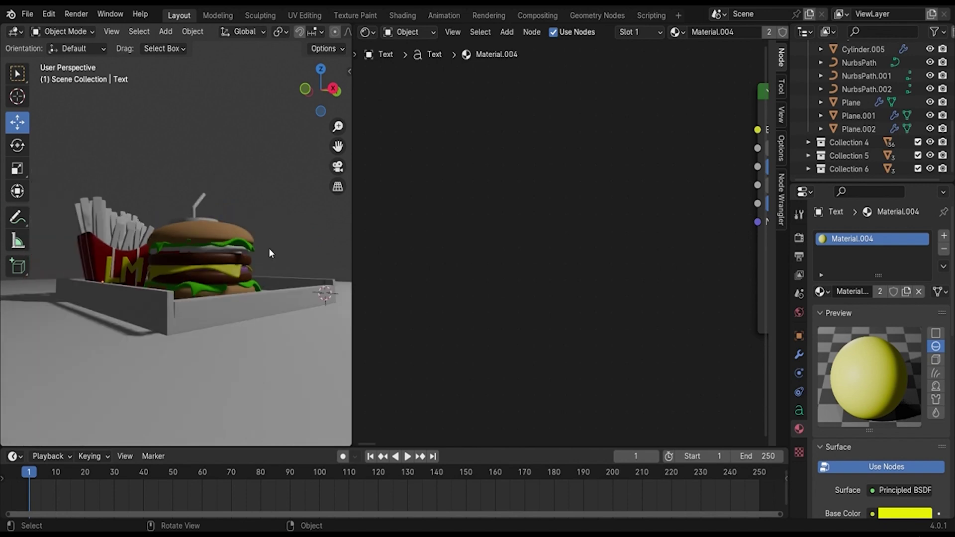
Step: View the meal through the camera and zoom to frame it
key(KP_0)
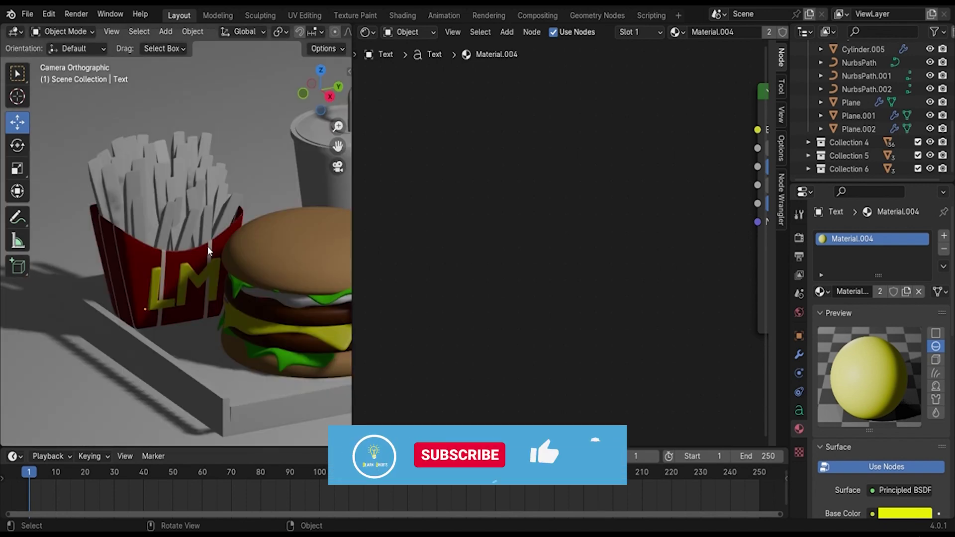
scroll(207, 247, down, 2)
scroll(246, 255, down, 1)
scroll(246, 255, up, 2)
scroll(246, 256, up, 2)
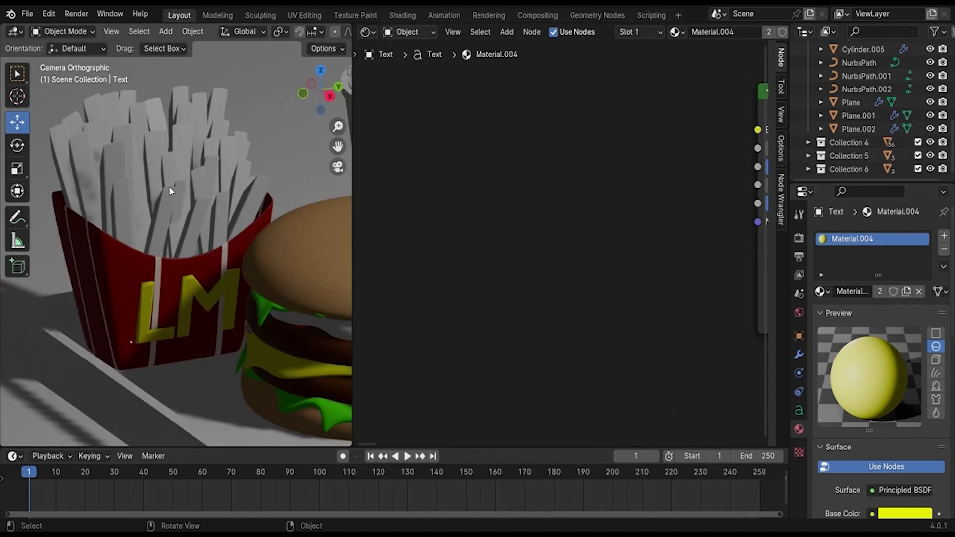
Step: Preview the scene in Cycles, switch back to EEVEE, and select a fry
click(799, 238)
click(922, 237)
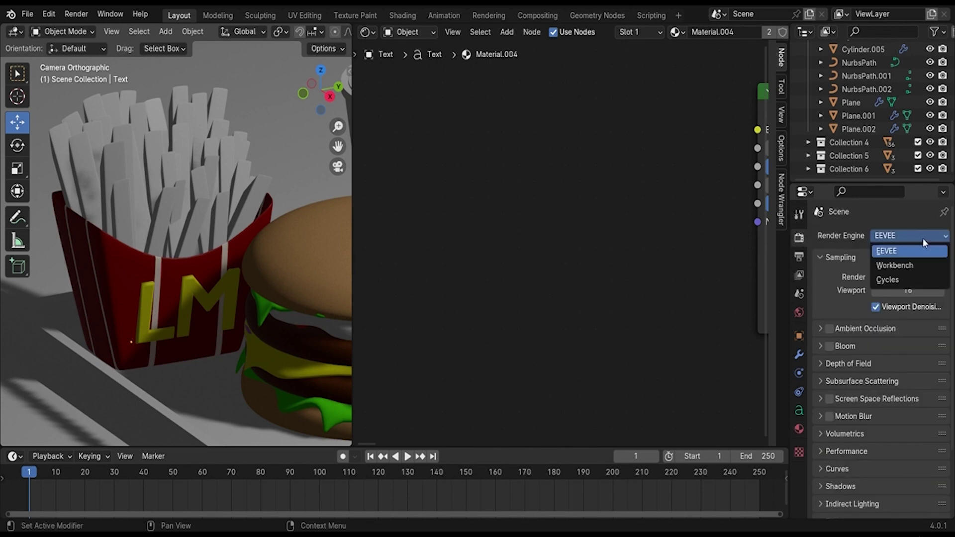
click(915, 280)
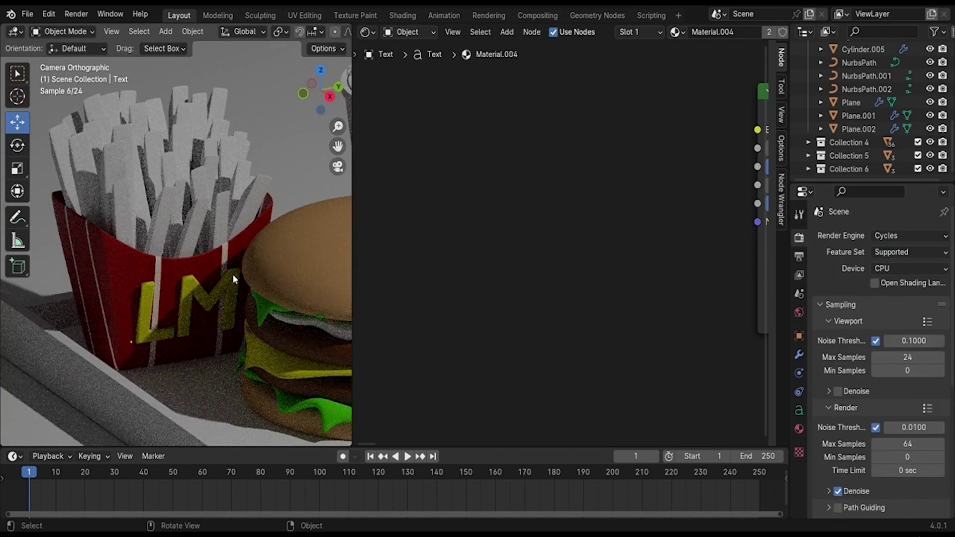
click(898, 236)
click(895, 249)
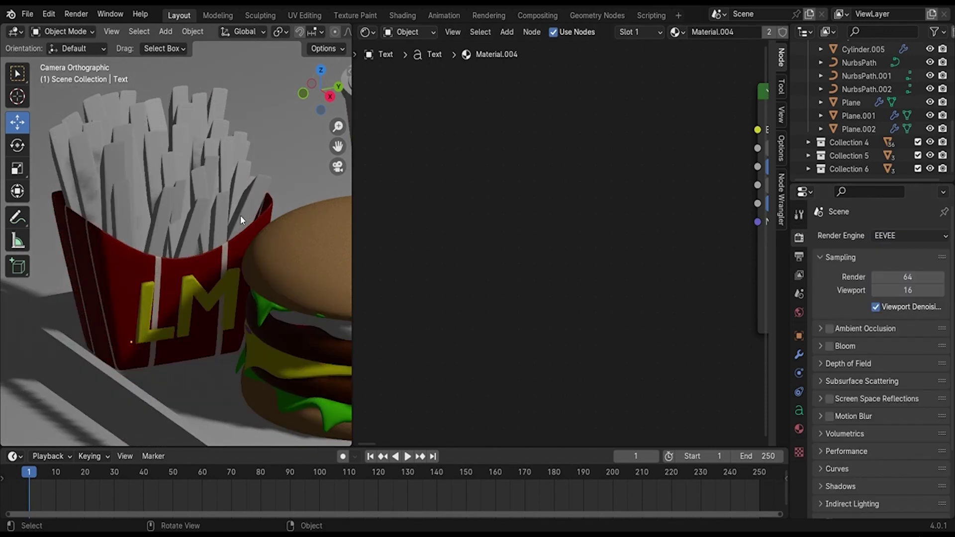
click(223, 217)
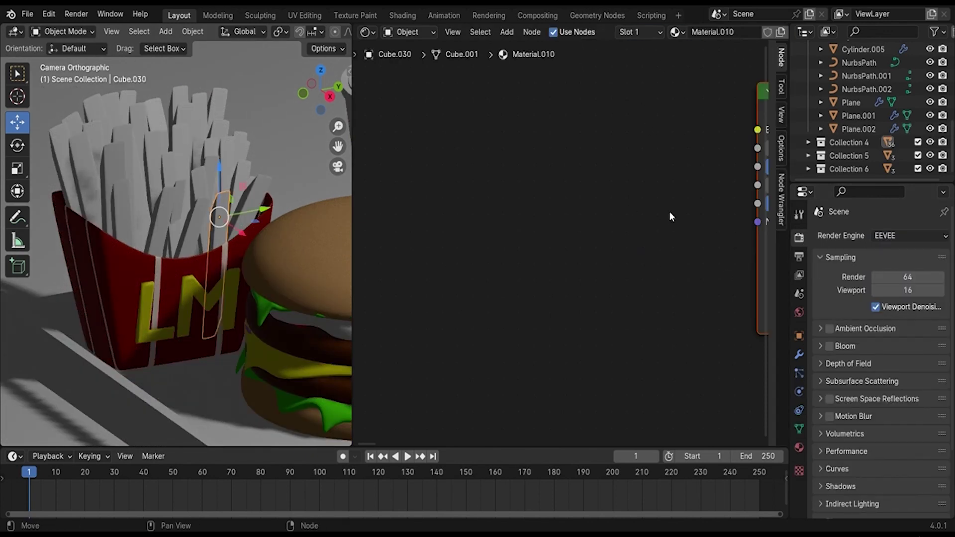
Step: Add a Color Ramp node to the fry material and duplicate it below
middle_drag(670, 211, 637, 154)
scroll(549, 153, up, 2)
key(shift+a)
text(c)
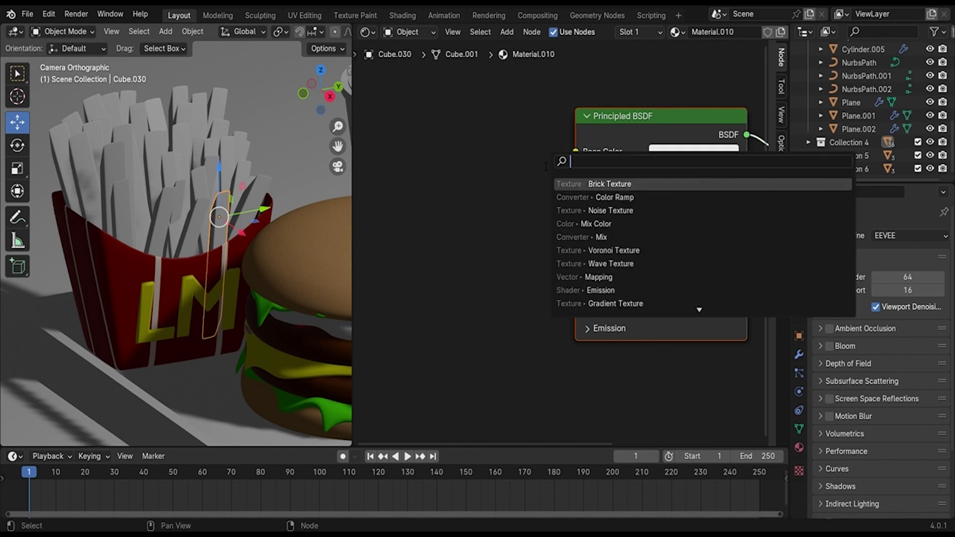
text(olo)
key(Down)
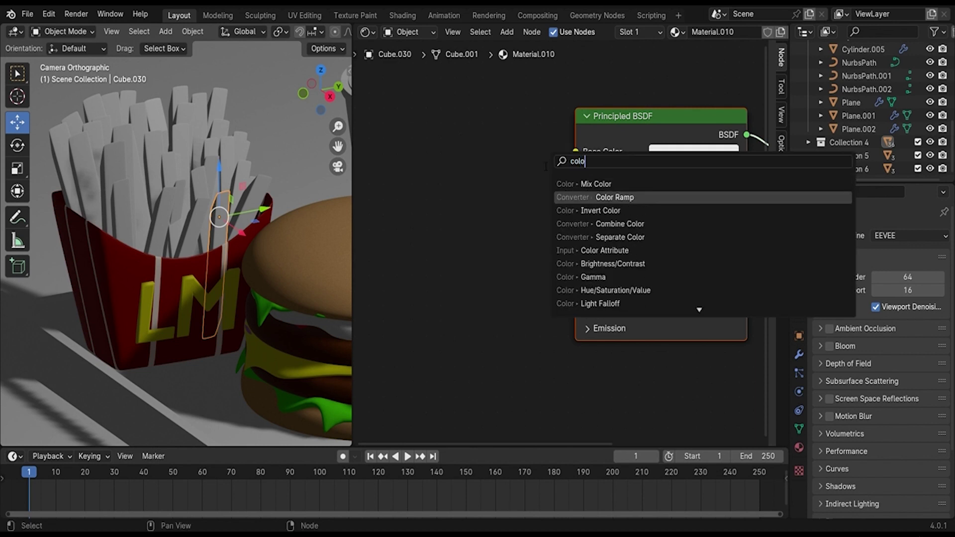
key(Return)
click(385, 123)
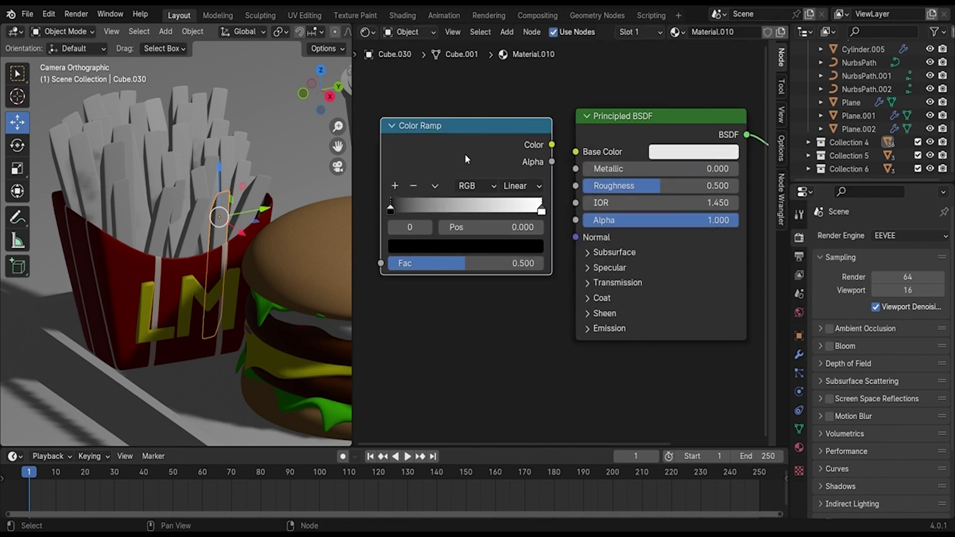
key(shift+d)
click(465, 321)
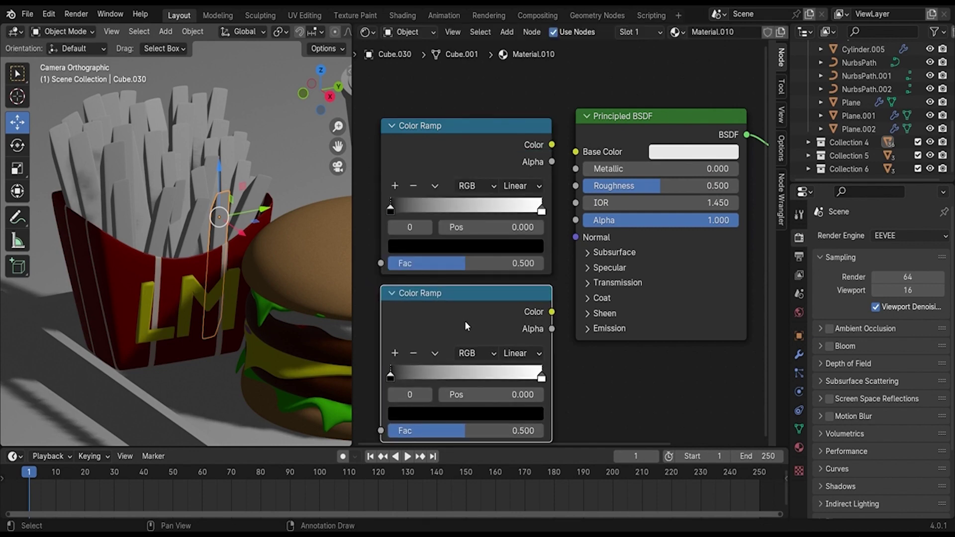
Step: Move both Color Ramp nodes further left to make room
drag(417, 94, 455, 309)
key(g)
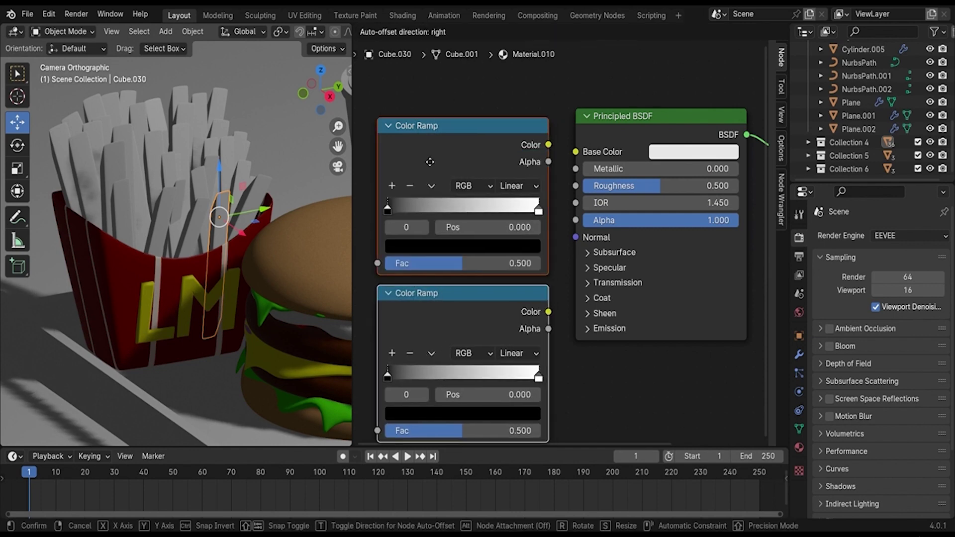
click(473, 182)
middle_drag(474, 182, 527, 174)
scroll(597, 189, down, 2)
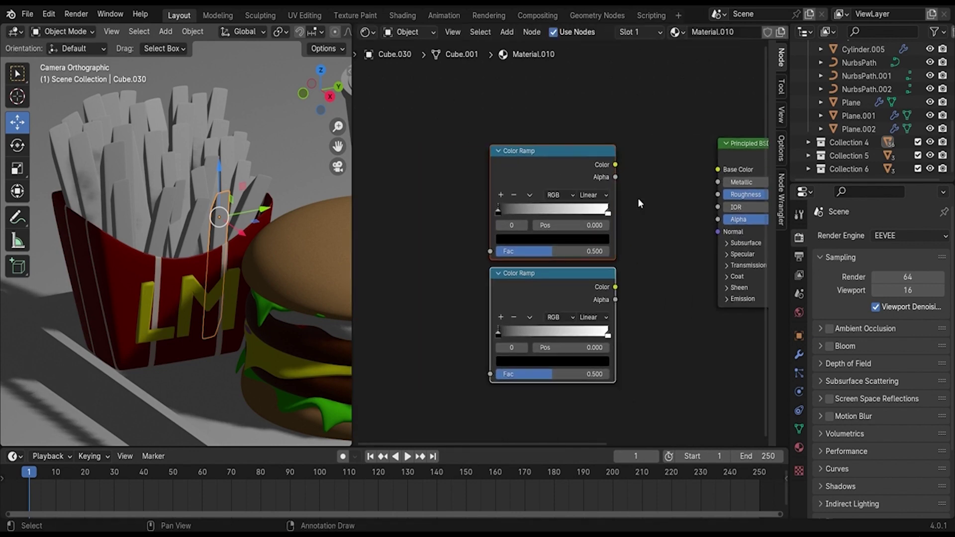
click(638, 198)
Step: Add a Mix Shader into Base Color, then delete it as the wrong node
key(shift+a)
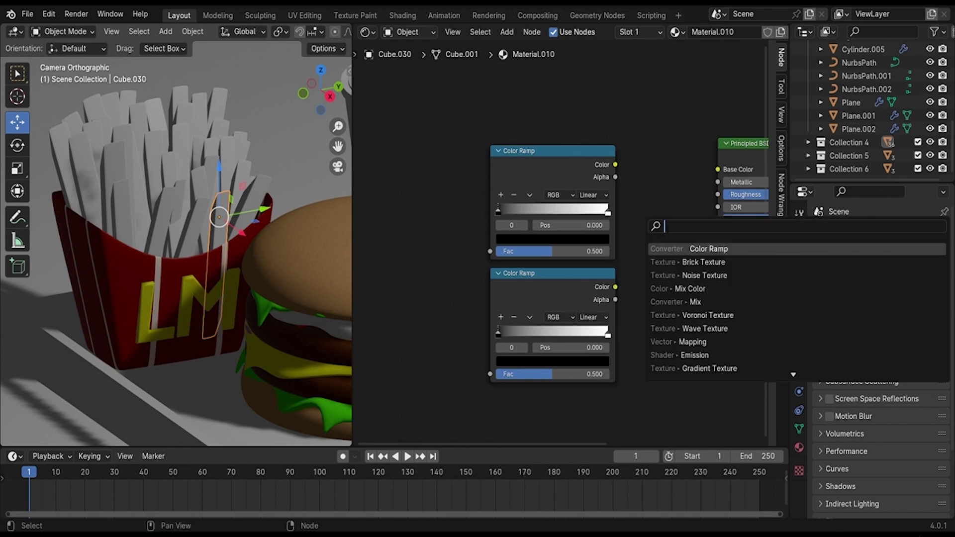
text(mixshader)
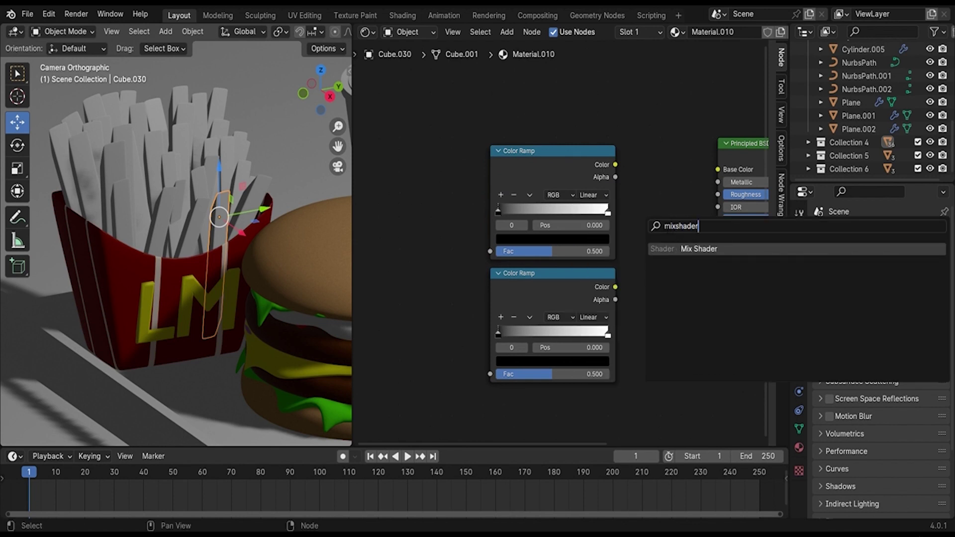
key(Return)
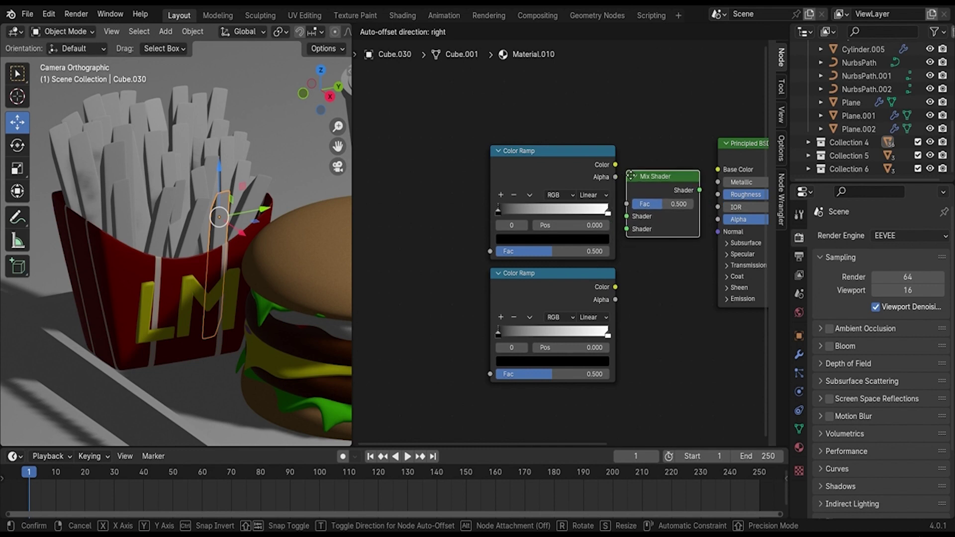
click(694, 170)
drag(699, 190, 717, 170)
drag(663, 183, 706, 181)
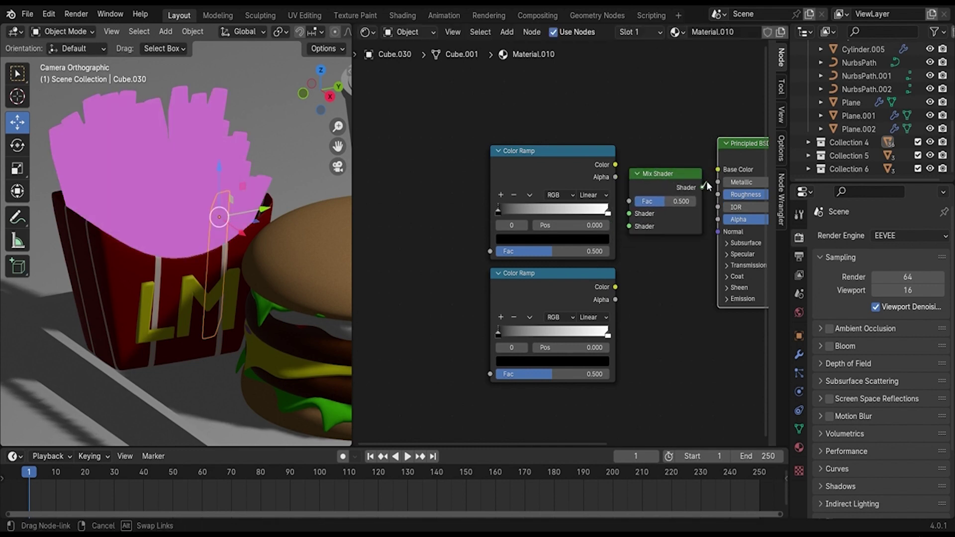
click(681, 172)
key(x)
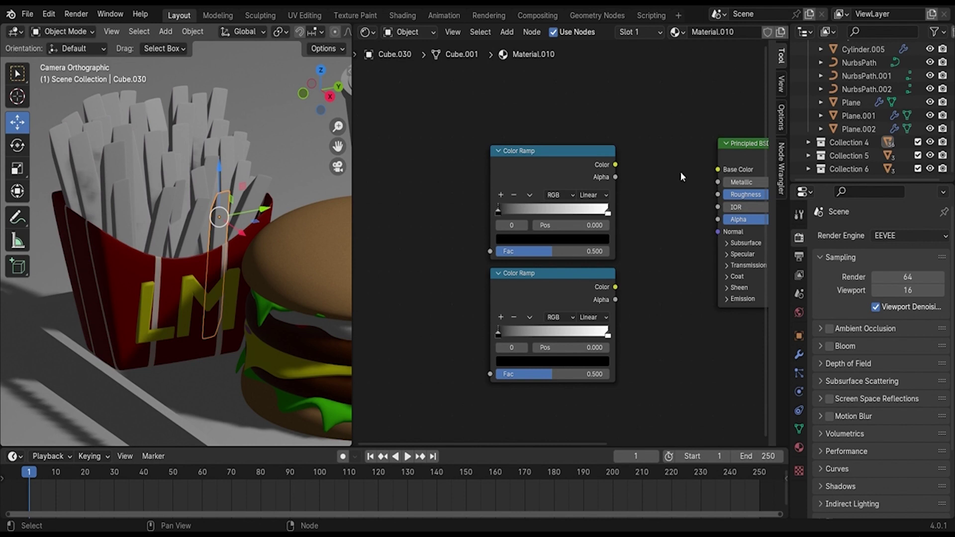
Step: Add a colour Mix node into Base Color, fed by the upper ramp (Factor) and lower ramp (A)
key(shift+a)
text(mix)
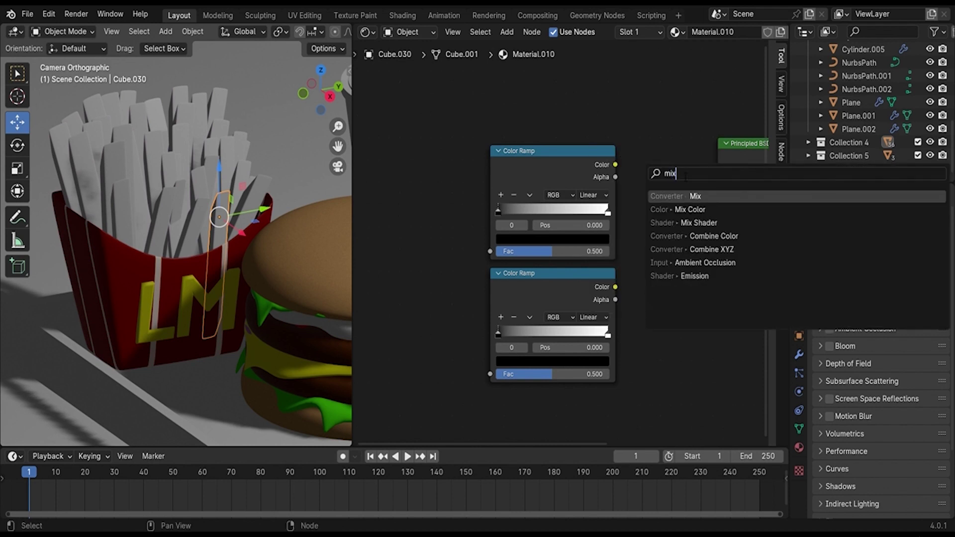
click(690, 209)
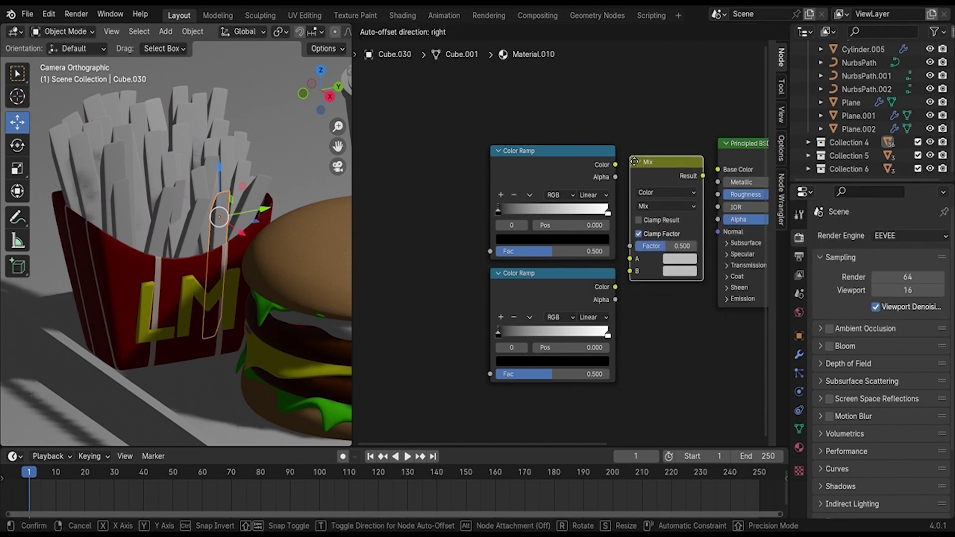
click(681, 174)
drag(703, 175, 718, 169)
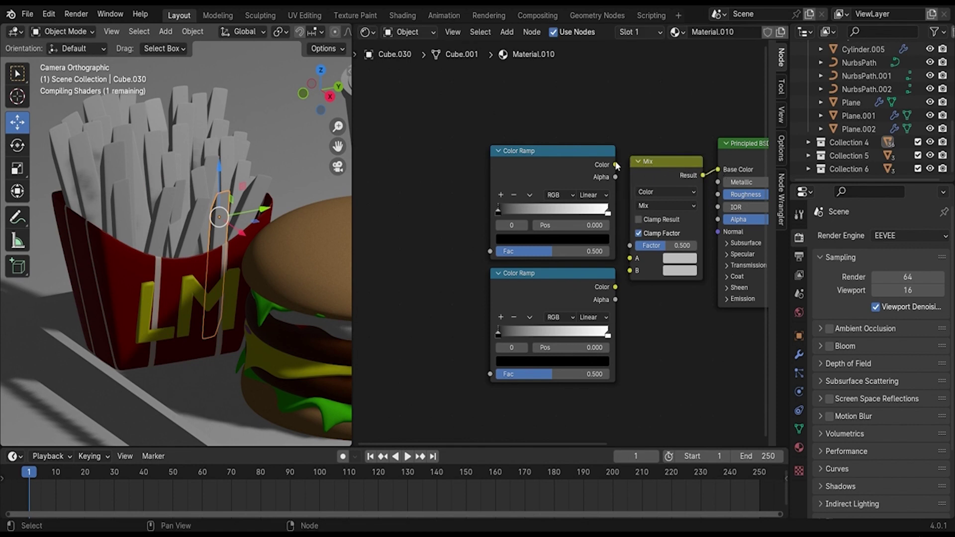
mouse_move(616, 164)
mouse_down()
mouse_move(634, 258)
mouse_move(631, 246)
mouse_up()
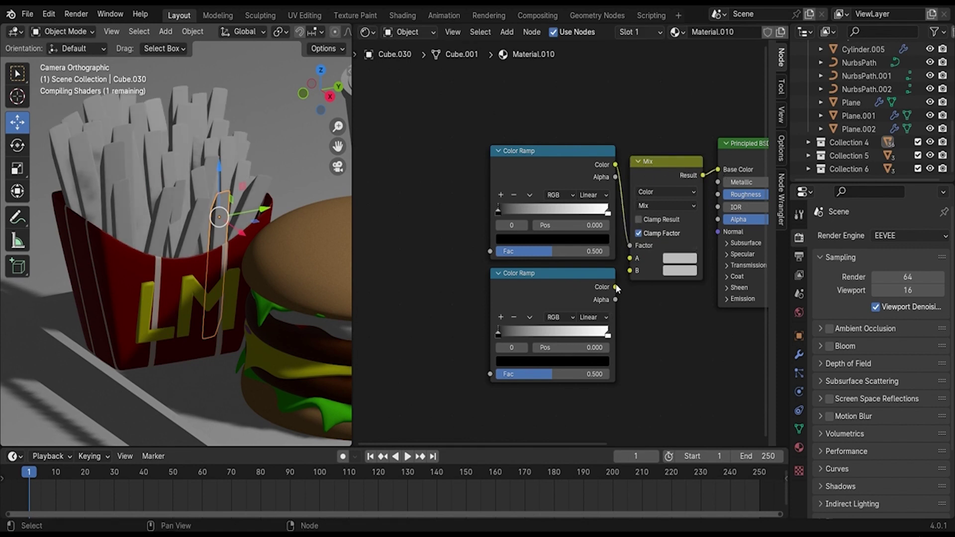
drag(616, 287, 630, 258)
scroll(666, 288, up, 3)
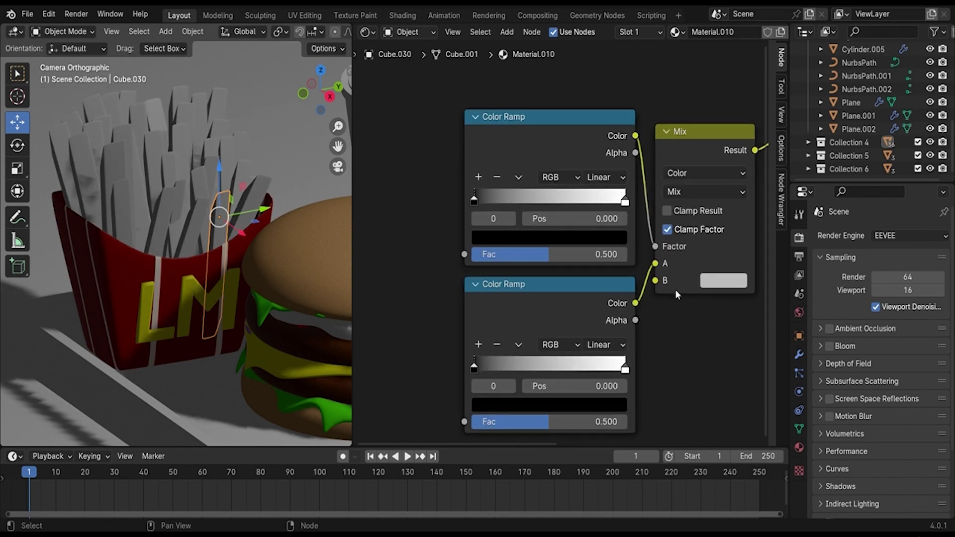
middle_drag(698, 298, 648, 260)
Step: Set the Mix node's B input to a bright yellow
click(658, 273)
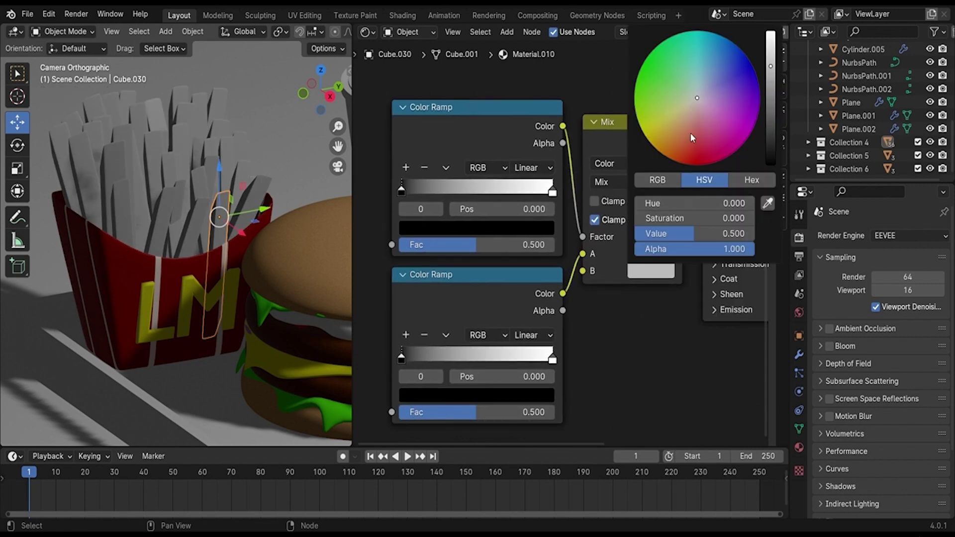
mouse_move(690, 132)
mouse_down()
mouse_move(642, 130)
mouse_move(657, 127)
mouse_up()
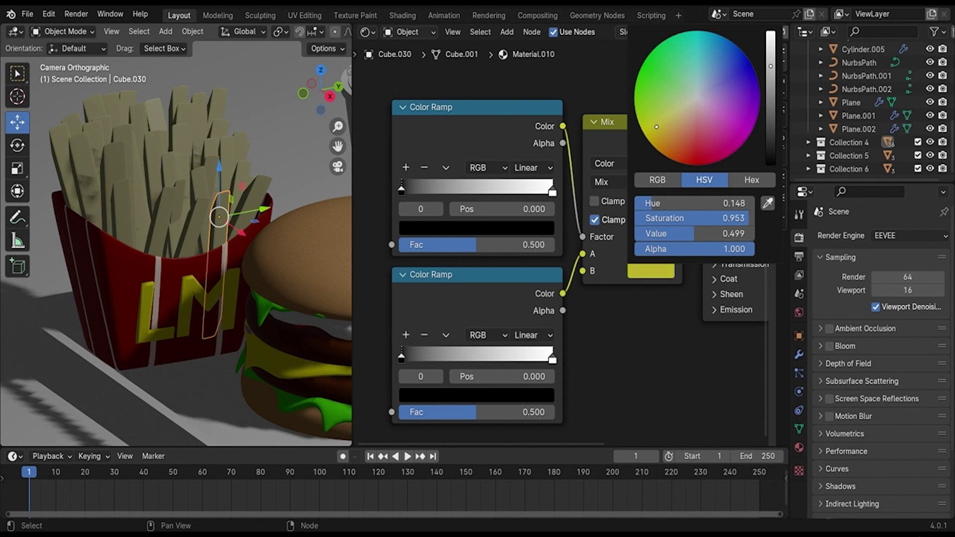
drag(773, 72, 771, 36)
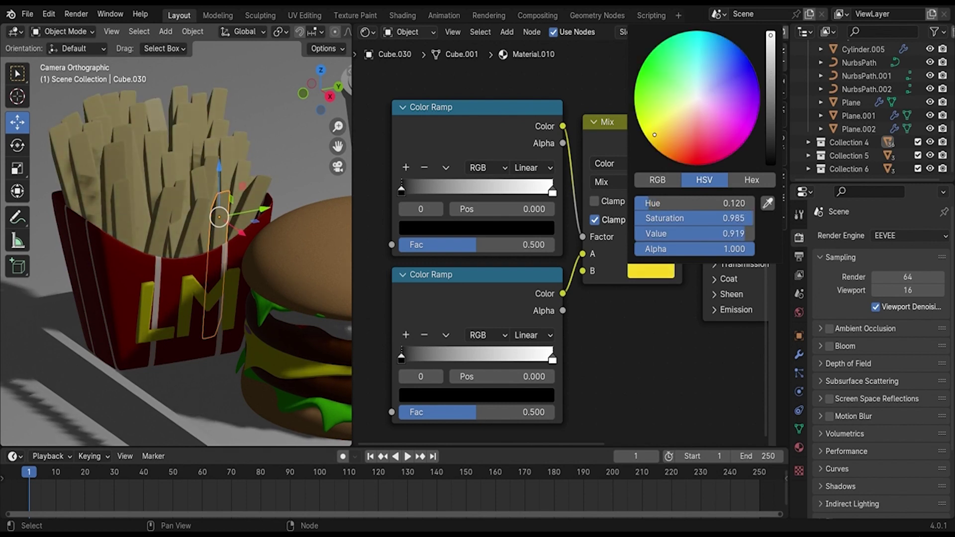
middle_drag(607, 380, 666, 318)
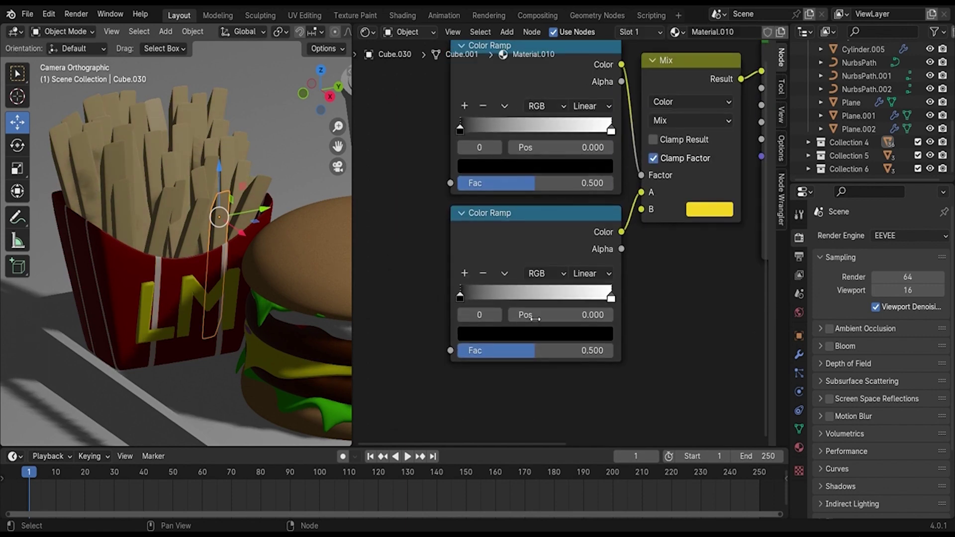
Step: Make the second ramp's dark stop olive yellow at 0.320 and enable Clamp Result
drag(461, 298, 522, 296)
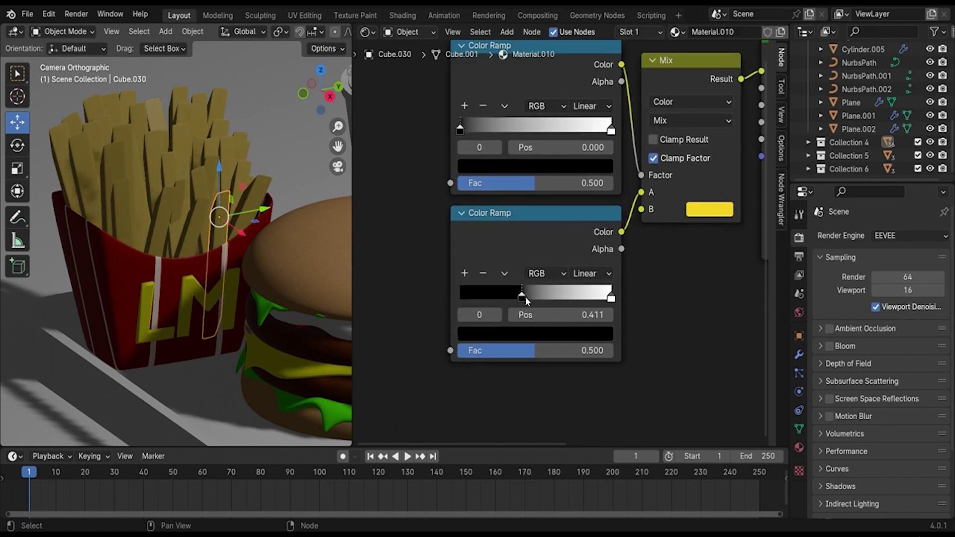
click(548, 335)
mouse_move(602, 227)
mouse_down()
mouse_move(601, 128)
mouse_move(592, 145)
mouse_up()
drag(529, 161, 477, 200)
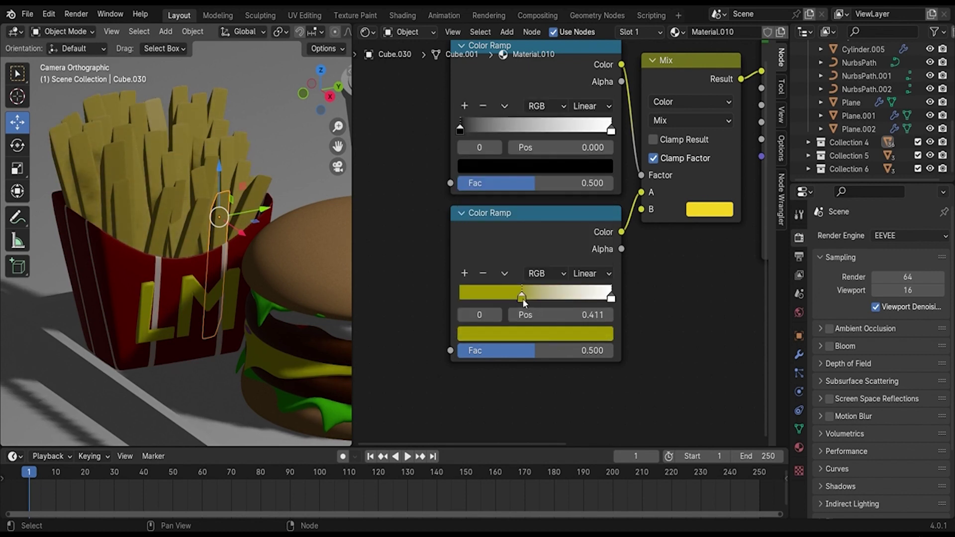
drag(522, 297, 495, 298)
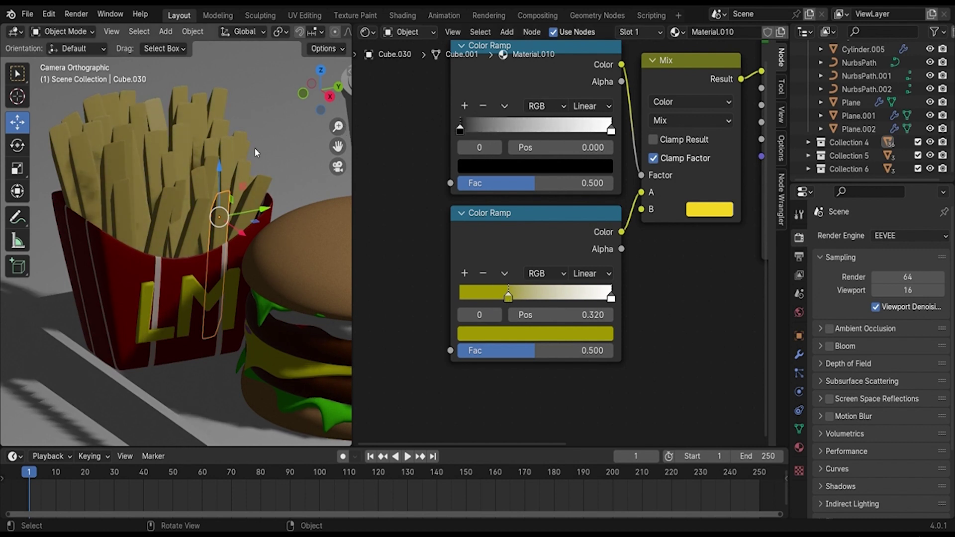
scroll(648, 235, down, 1)
scroll(648, 236, down, 1)
click(634, 162)
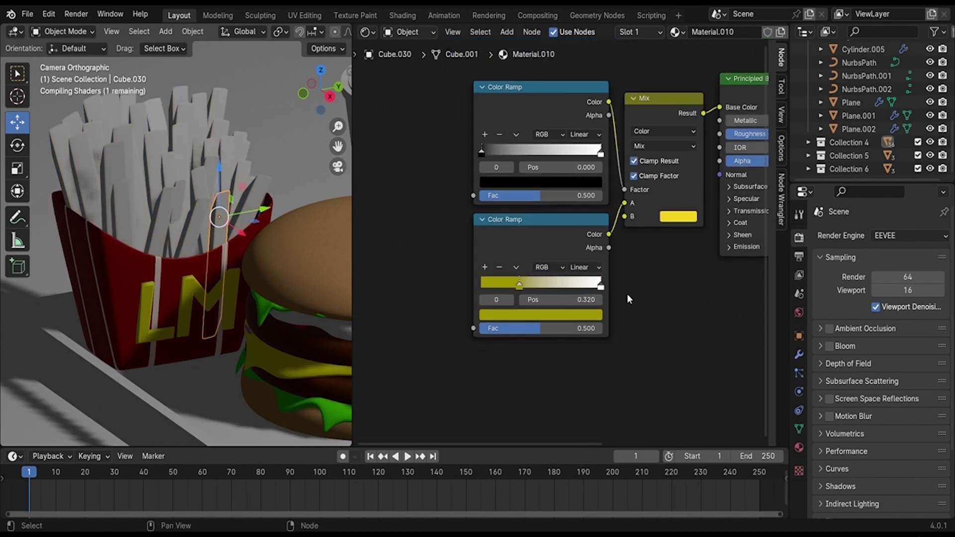
middle_drag(635, 290, 721, 291)
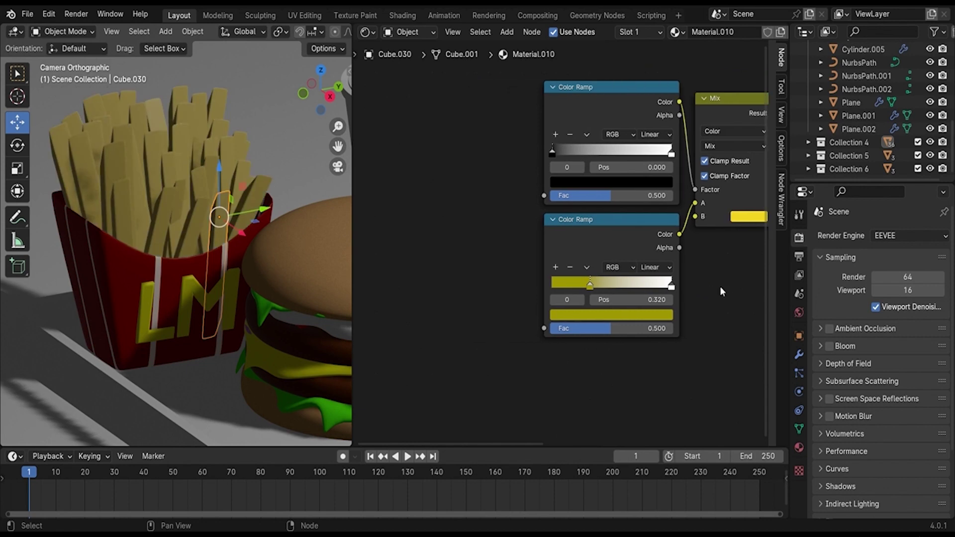
Step: Add a Noise Texture feeding the factors of both Color Ramps
key(shift+a)
text(n)
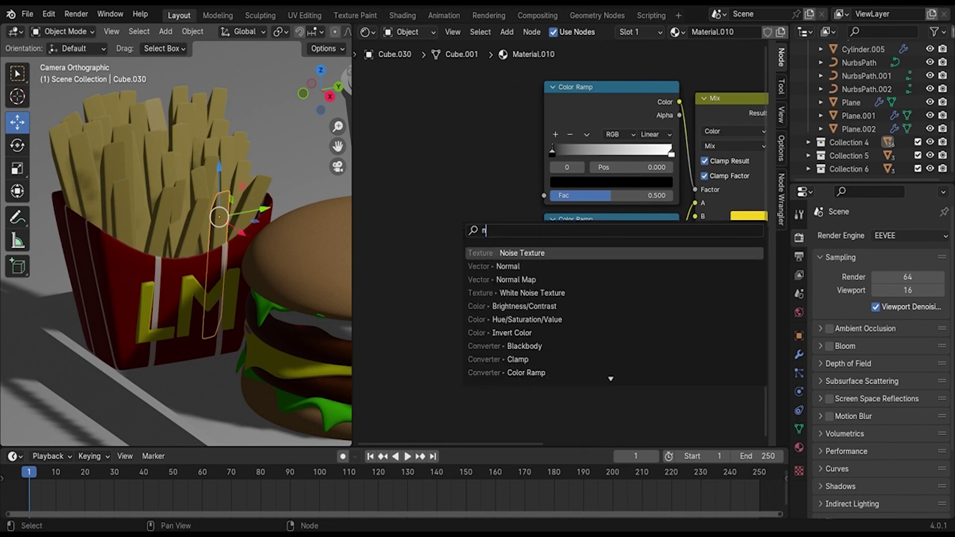
text(oise)
key(Return)
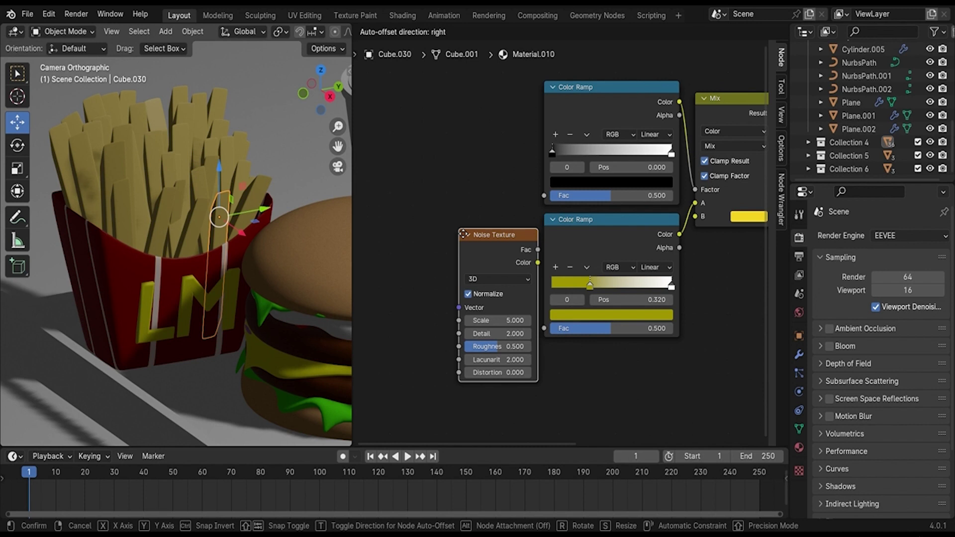
click(442, 155)
drag(507, 164, 544, 196)
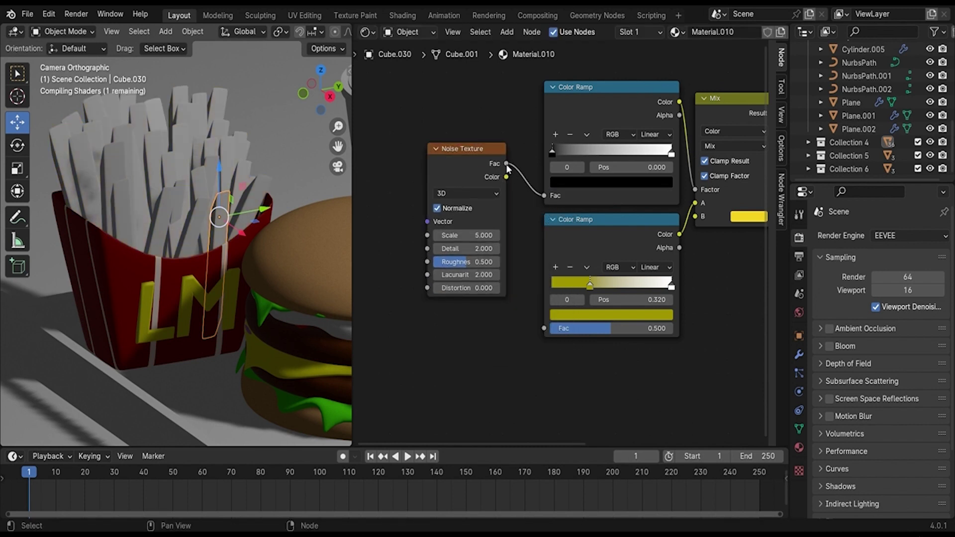
mouse_move(507, 164)
mouse_down()
mouse_move(547, 305)
mouse_move(544, 328)
mouse_up()
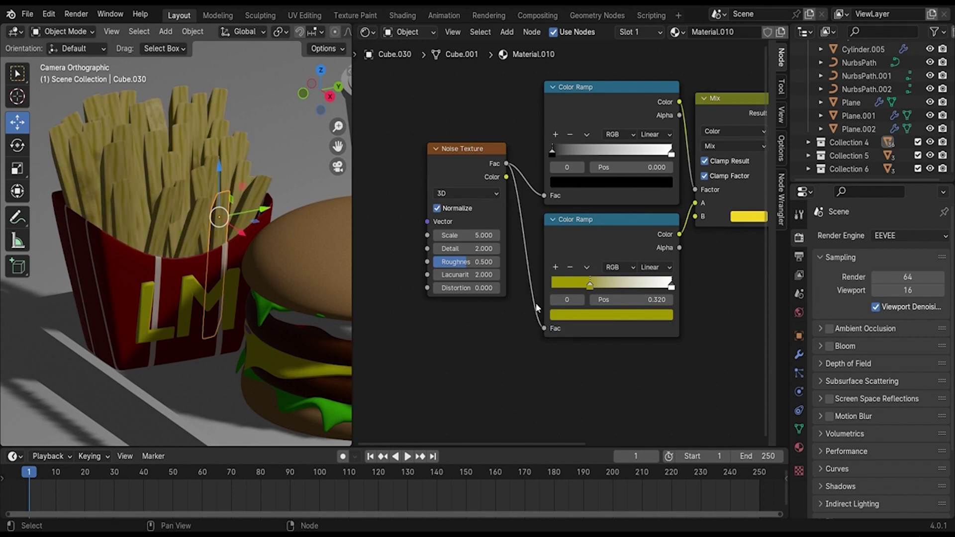
Step: Set the noise scale to 130 for a finer pattern
scroll(248, 252, up, 2)
scroll(568, 248, up, 1)
scroll(568, 248, up, 1)
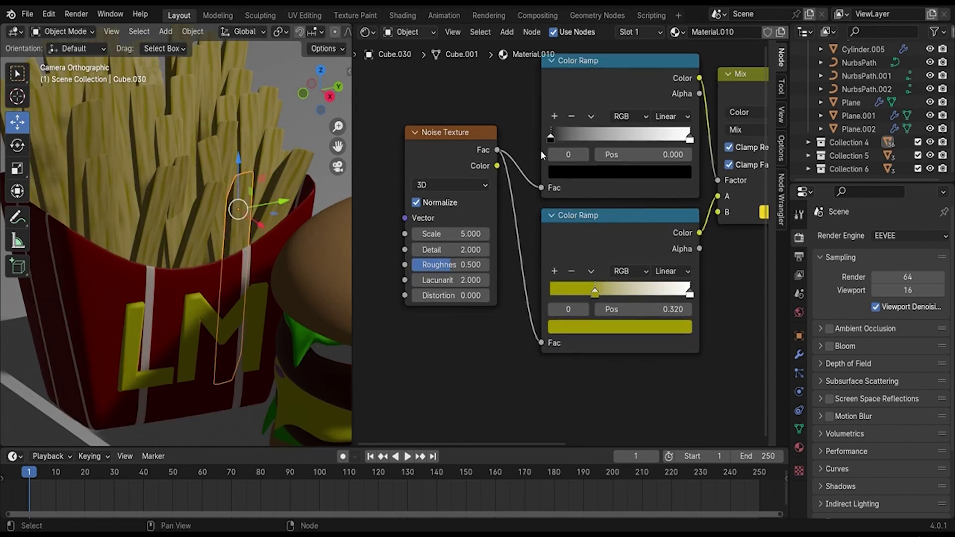
mouse_move(455, 237)
mouse_down()
mouse_move(492, 237)
mouse_move(478, 237)
mouse_up()
click(453, 237)
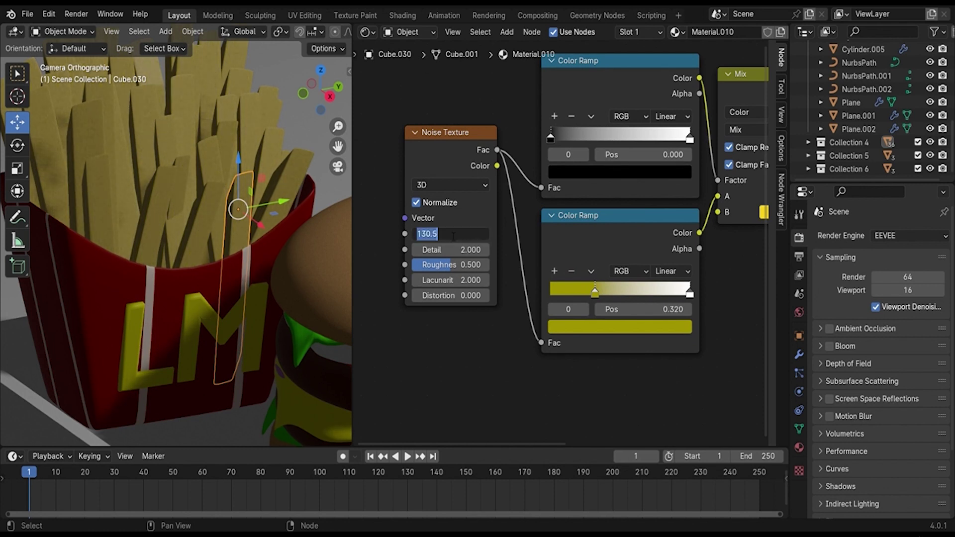
text(0)
key(Return)
middle_drag(450, 335, 569, 333)
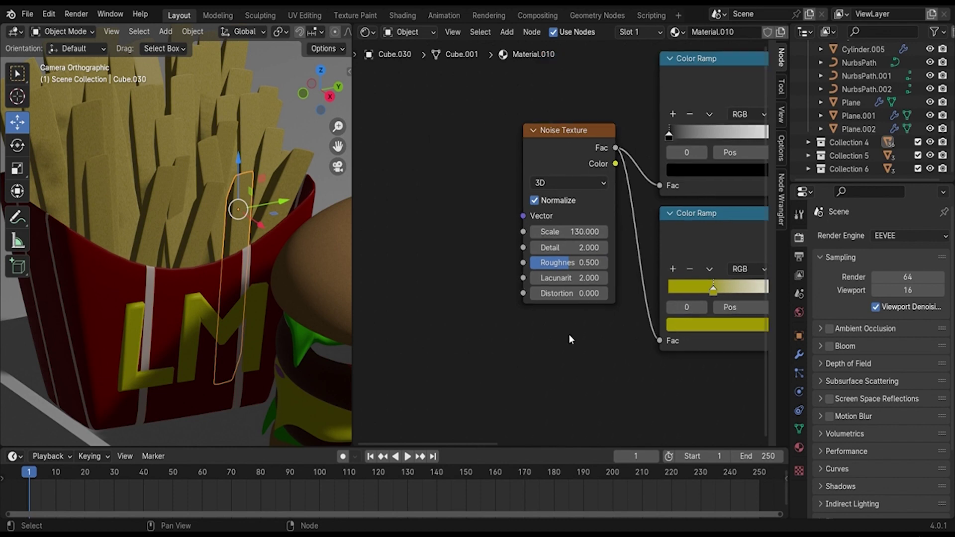
Step: Duplicate the Noise Texture node and move the copy above the others
click(556, 151)
key(shift+d)
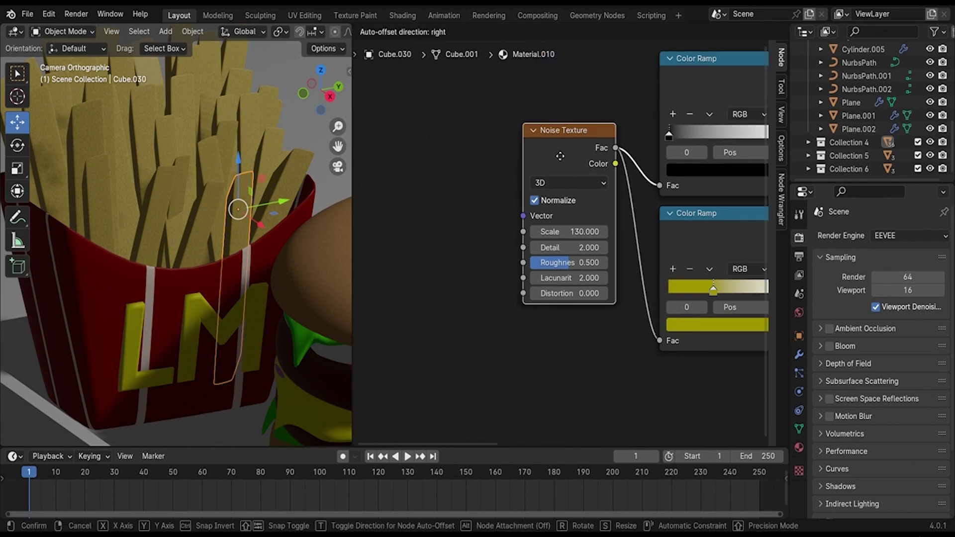
click(551, 159)
drag(751, 162, 644, 46)
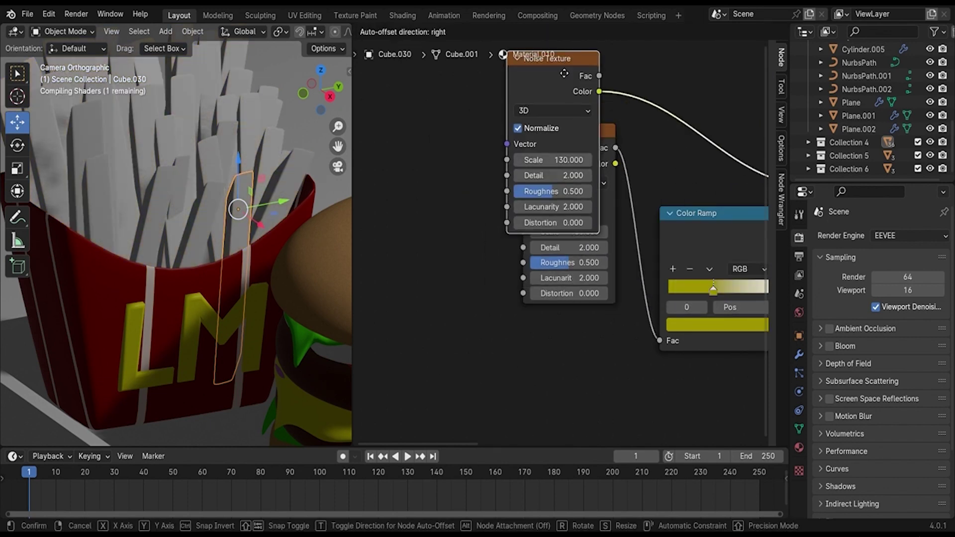
scroll(628, 193, up, 5)
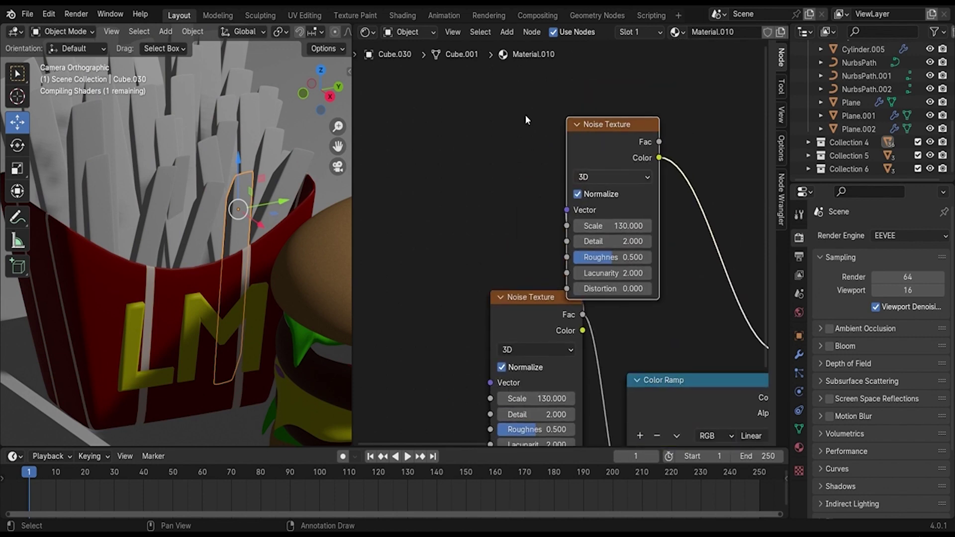
drag(633, 145, 555, 122)
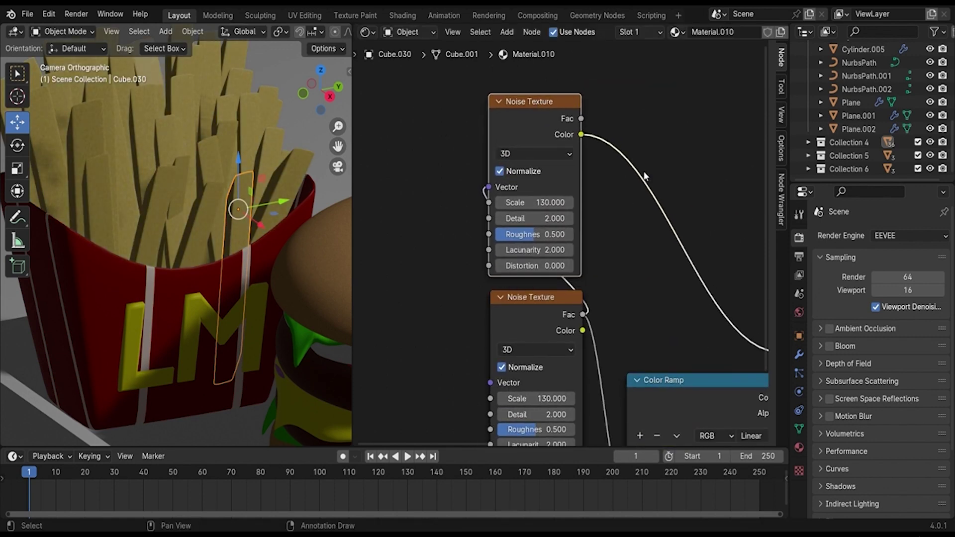
Step: Link the lower noise into a new Color Ramp and tweak the noise scales
mouse_move(583, 314)
mouse_down()
mouse_move(602, 304)
mouse_move(580, 314)
mouse_up()
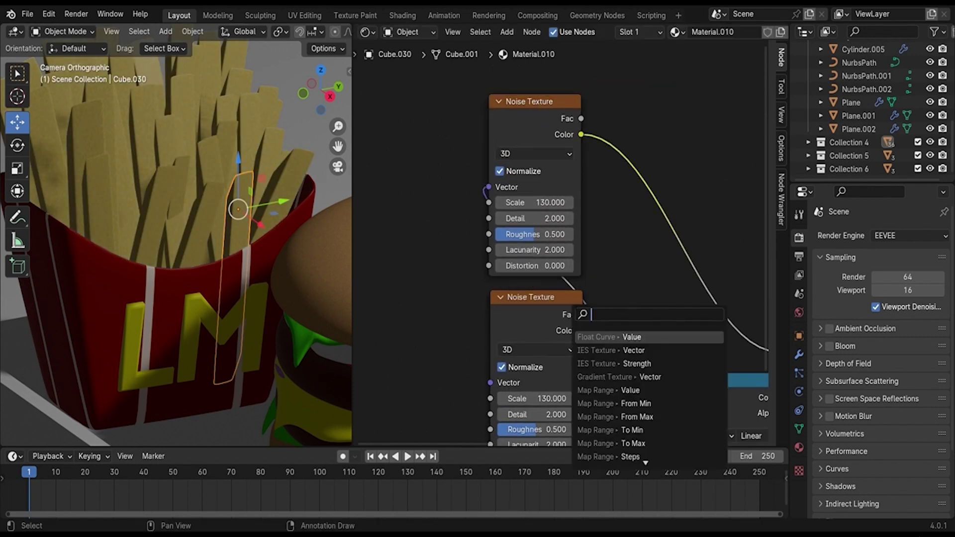
text(color ramp)
key(Return)
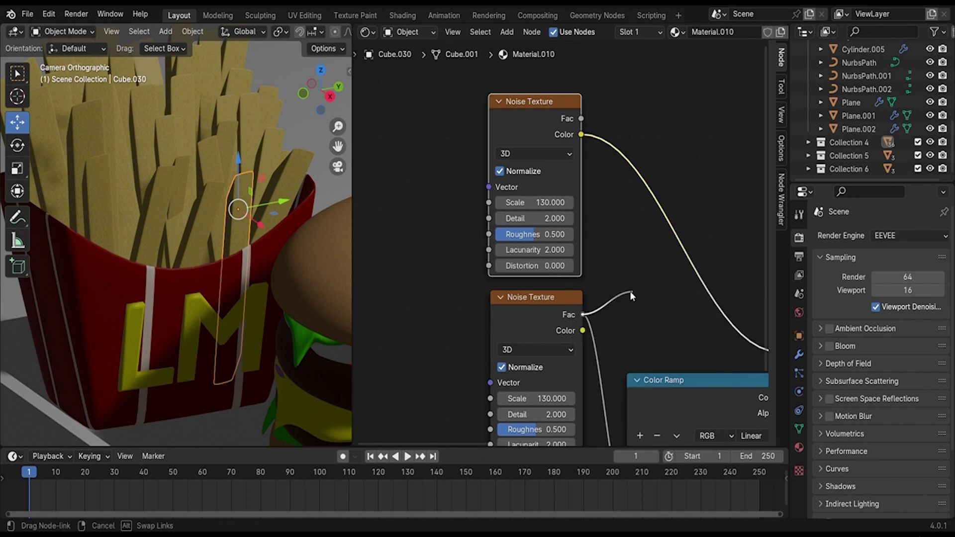
middle_drag(644, 278, 560, 268)
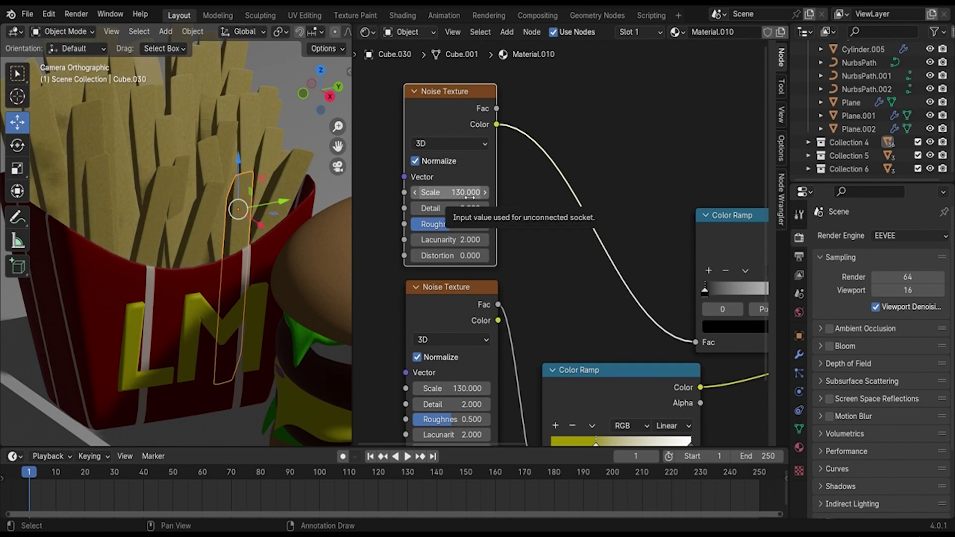
mouse_move(468, 197)
mouse_down()
mouse_move(438, 192)
mouse_move(537, 193)
mouse_up()
scroll(262, 160, up, 3)
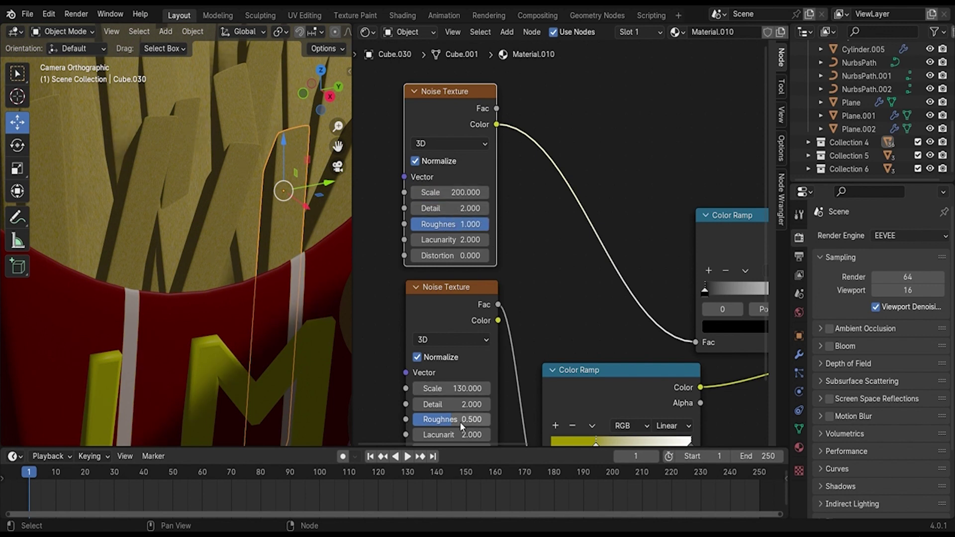
mouse_move(438, 255)
mouse_down()
mouse_move(478, 255)
mouse_move(438, 255)
mouse_up()
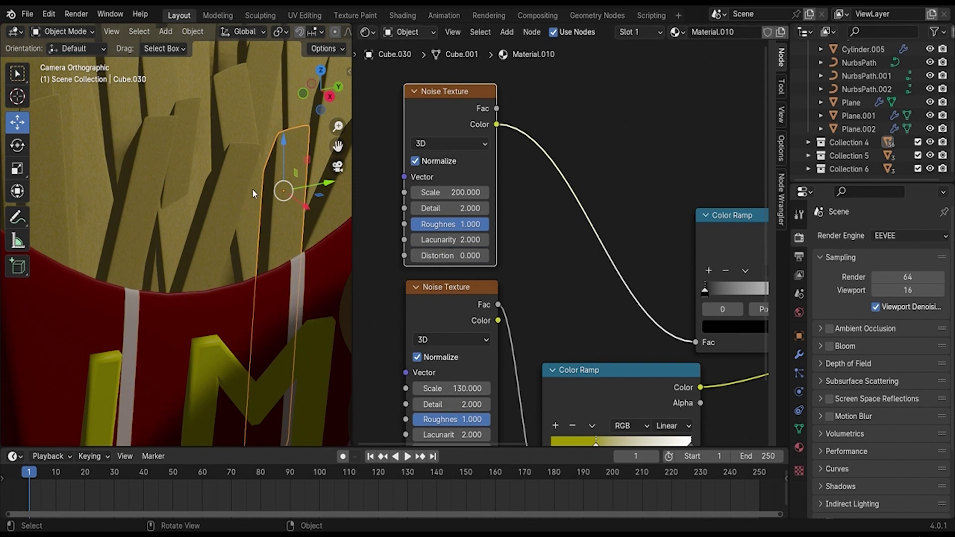
Step: Duplicate a fry and place the copy beside it along the X axis
click(181, 152)
key(shift+d)
key(x)
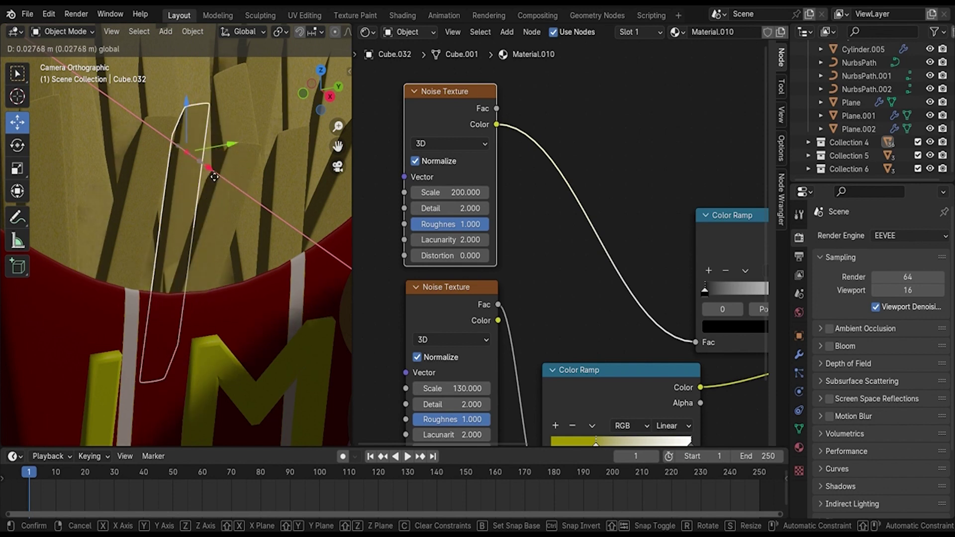
click(222, 181)
scroll(559, 288, down, 1)
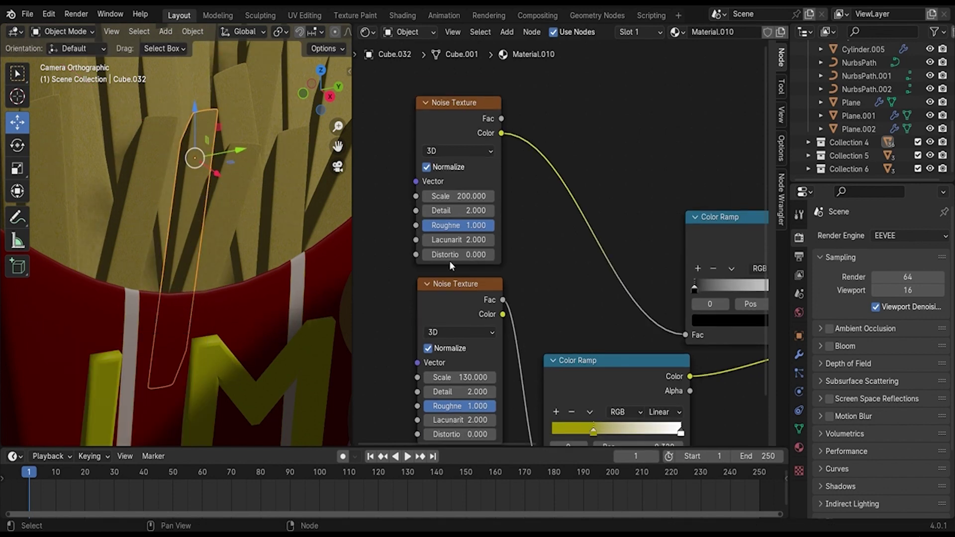
scroll(308, 253, down, 5)
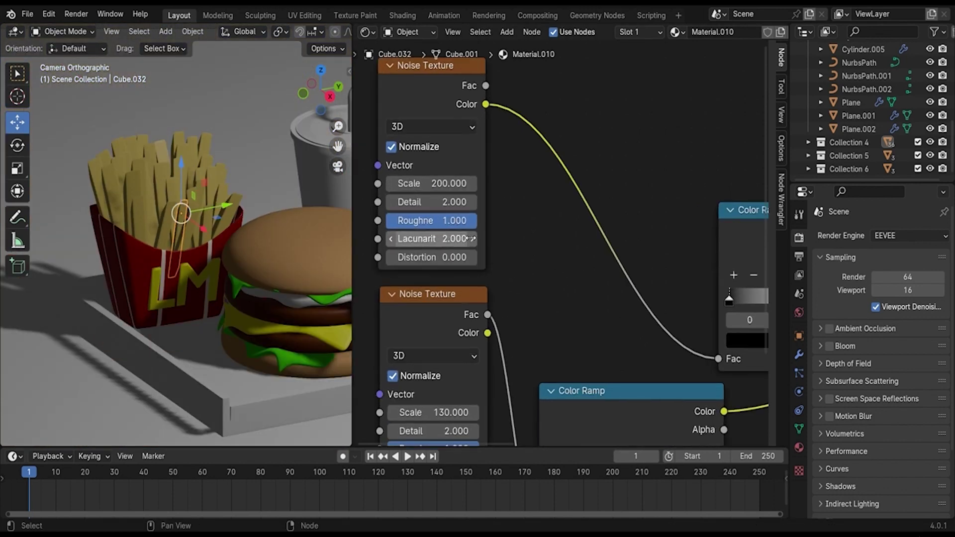
scroll(528, 184, down, 3)
scroll(206, 226, up, 3)
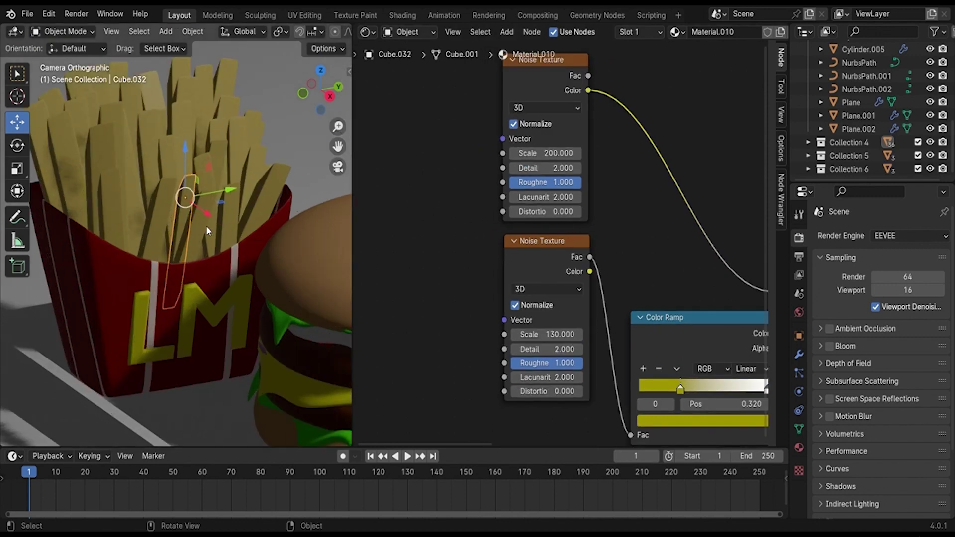
scroll(205, 225, up, 3)
scroll(672, 234, down, 5)
Step: Sample the Mix node's yellow into the first colour ramp's dark stop
middle_drag(660, 250, 617, 199)
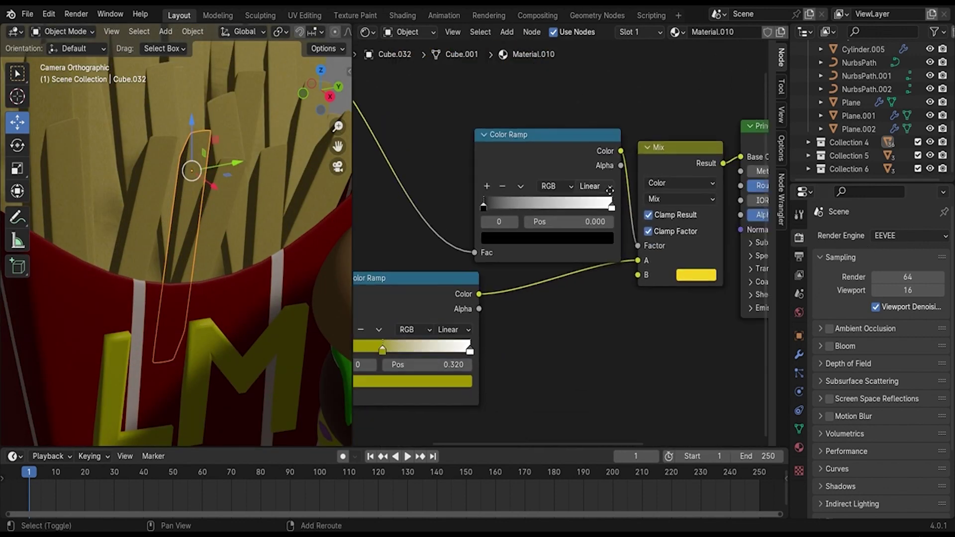
scroll(617, 199, up, 2)
mouse_move(452, 186)
mouse_down()
mouse_move(590, 187)
mouse_move(451, 186)
mouse_up()
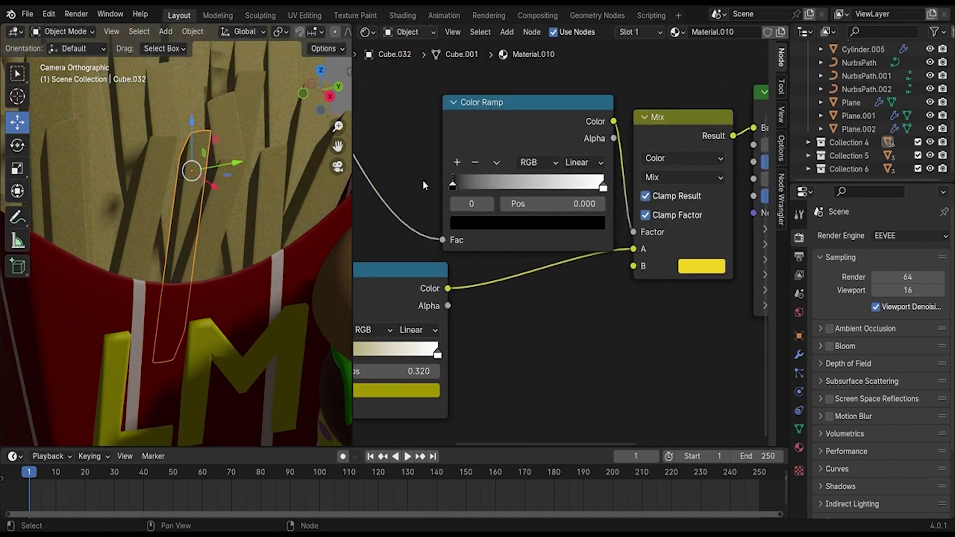
click(485, 222)
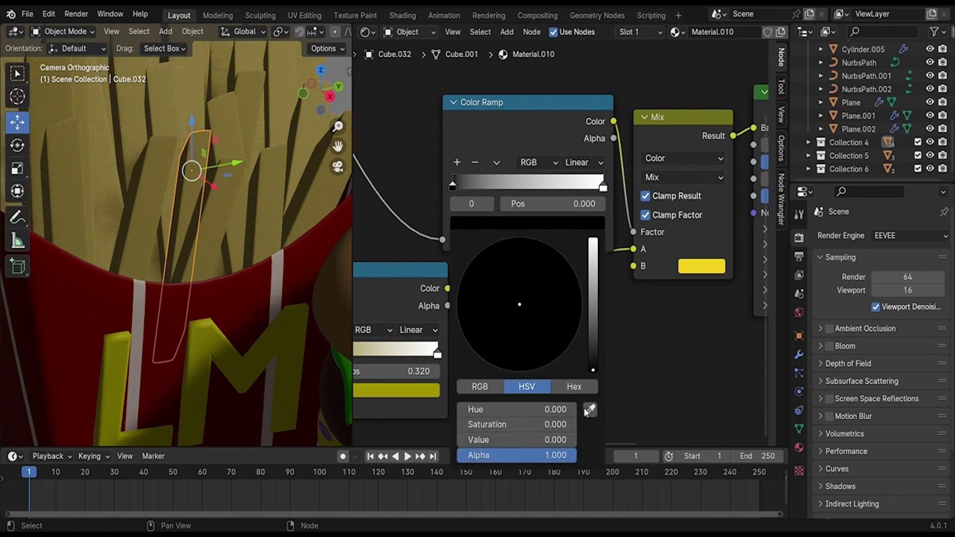
click(589, 410)
click(694, 268)
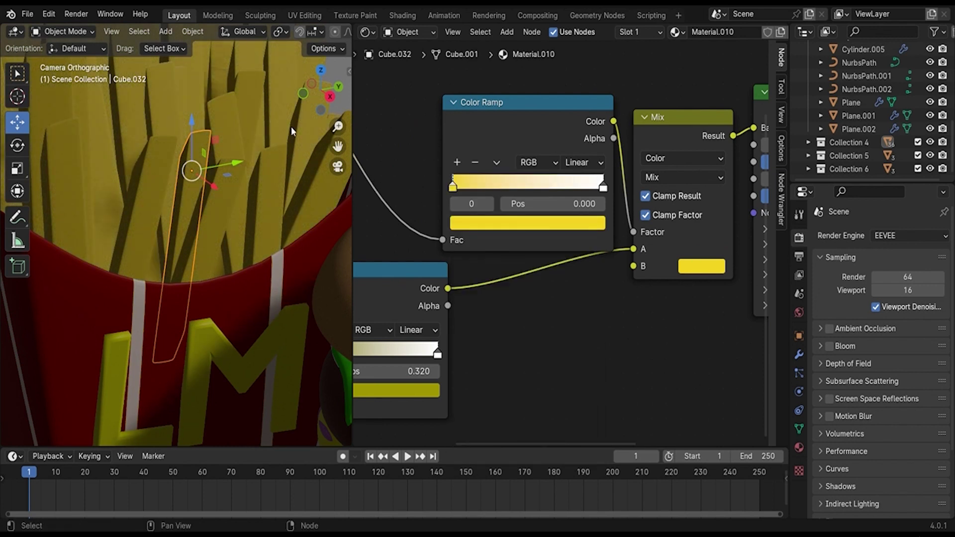
Step: Make that stop a darker olive yellow and slide it to about 0.229
click(505, 224)
mouse_move(473, 345)
mouse_down()
mouse_move(504, 314)
mouse_move(490, 324)
mouse_up()
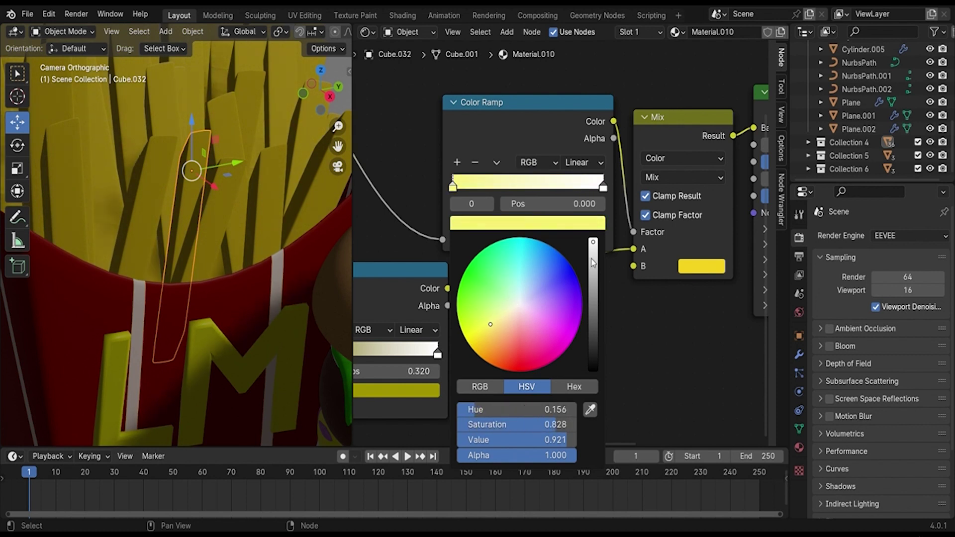
drag(593, 244, 593, 276)
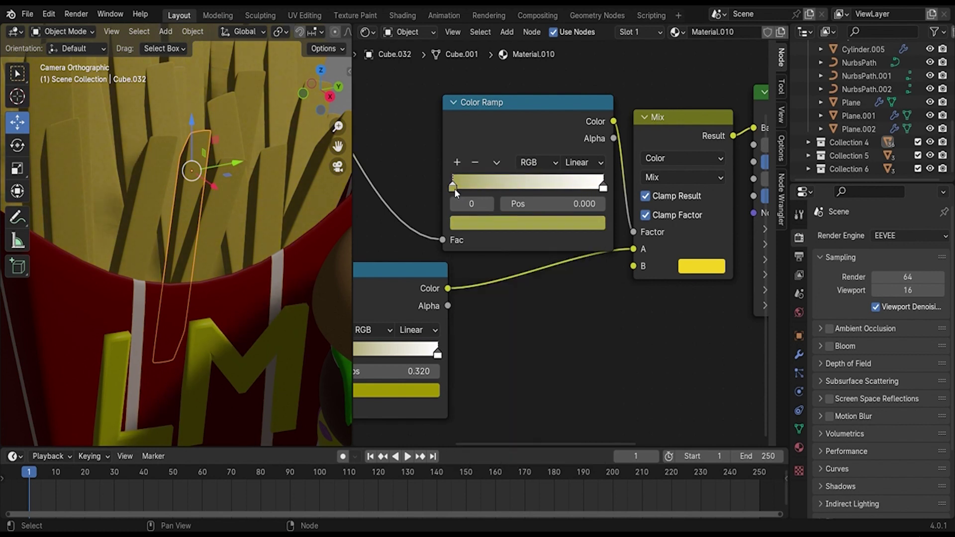
mouse_move(464, 194)
mouse_down()
mouse_move(501, 196)
mouse_move(445, 182)
mouse_move(521, 175)
mouse_move(470, 172)
mouse_up()
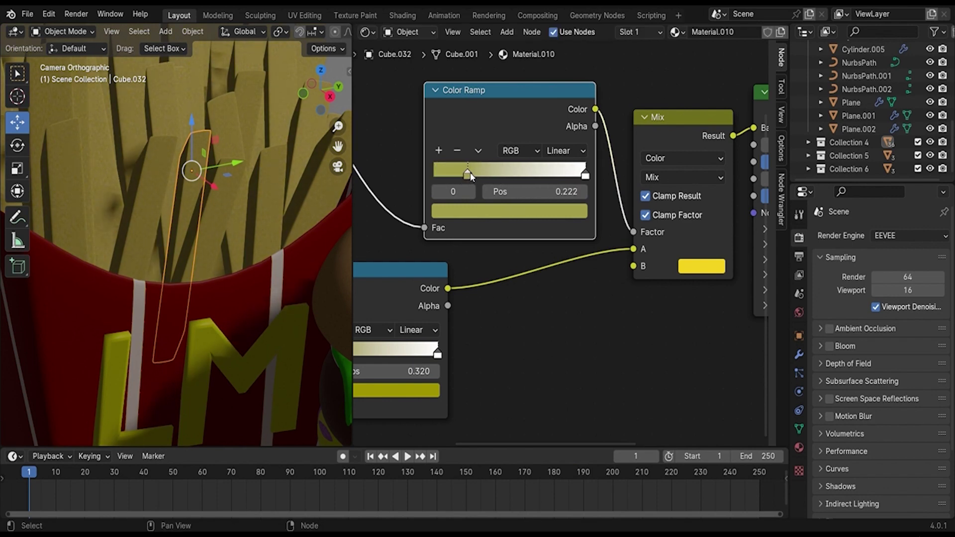
click(540, 274)
Step: Return to the camera view of the whole meal and select the burger
scroll(540, 274, down, 3)
scroll(196, 249, down, 4)
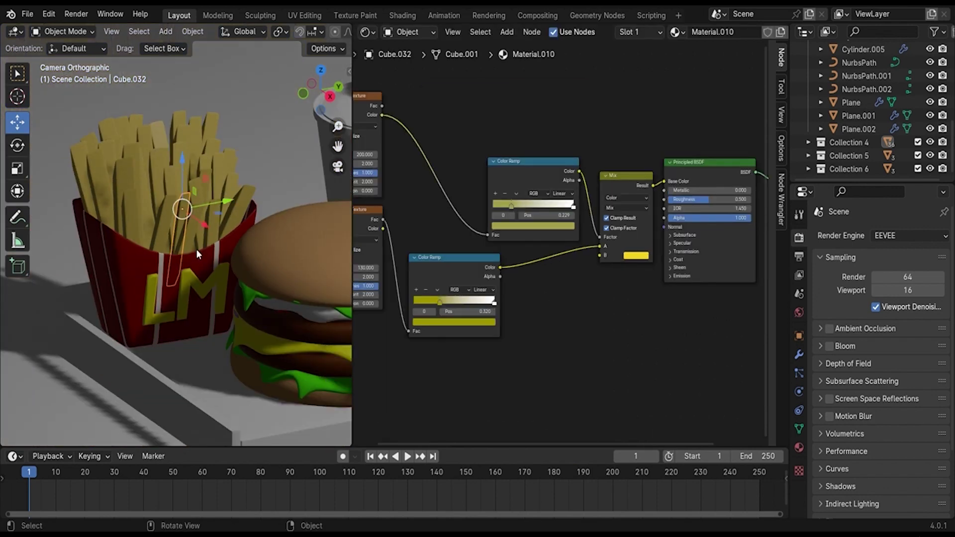
middle_drag(196, 249, 247, 242)
key(KP_0)
scroll(249, 235, up, 5)
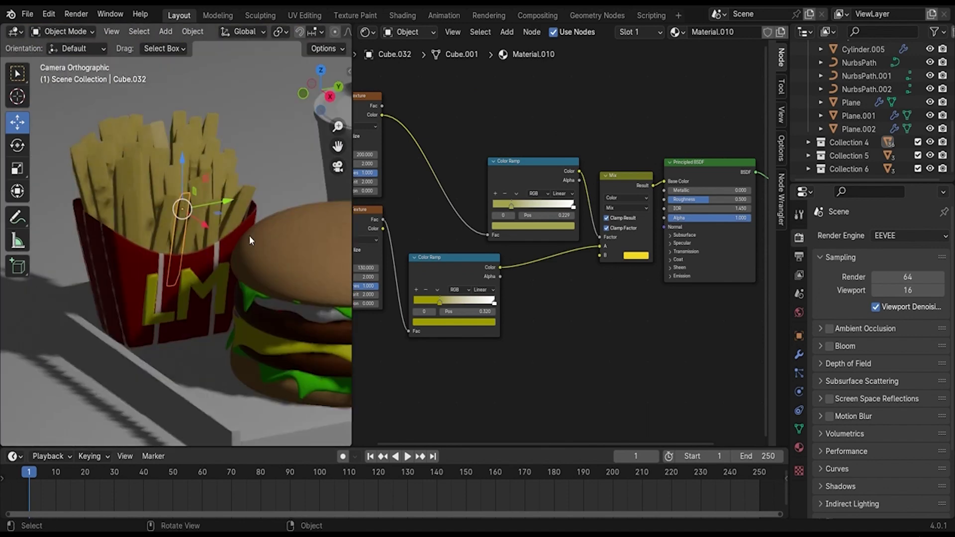
click(267, 224)
scroll(267, 224, down, 5)
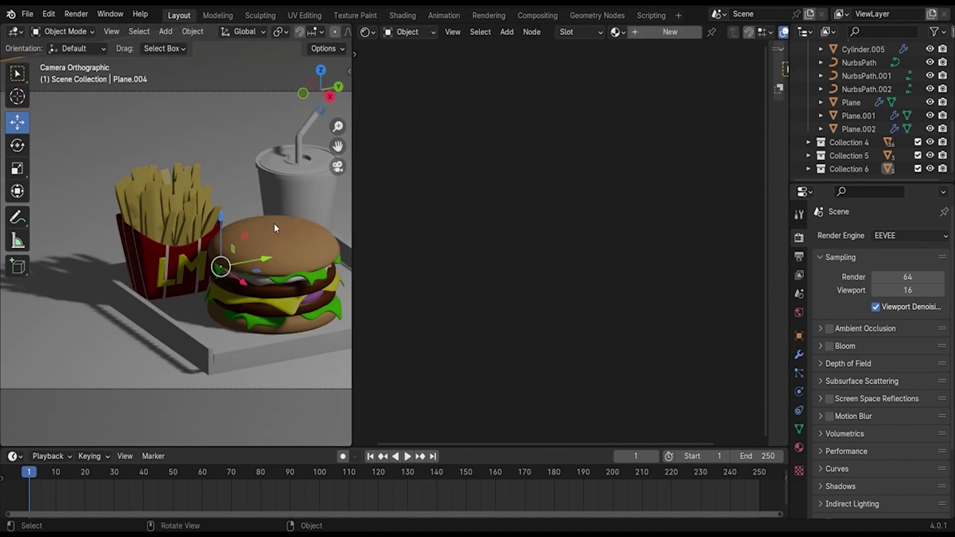
Step: Zoom in on the Brick Texture node and set Mortar Size to 0.01
scroll(275, 223, up, 3)
scroll(238, 252, up, 2)
scroll(520, 302, up, 1)
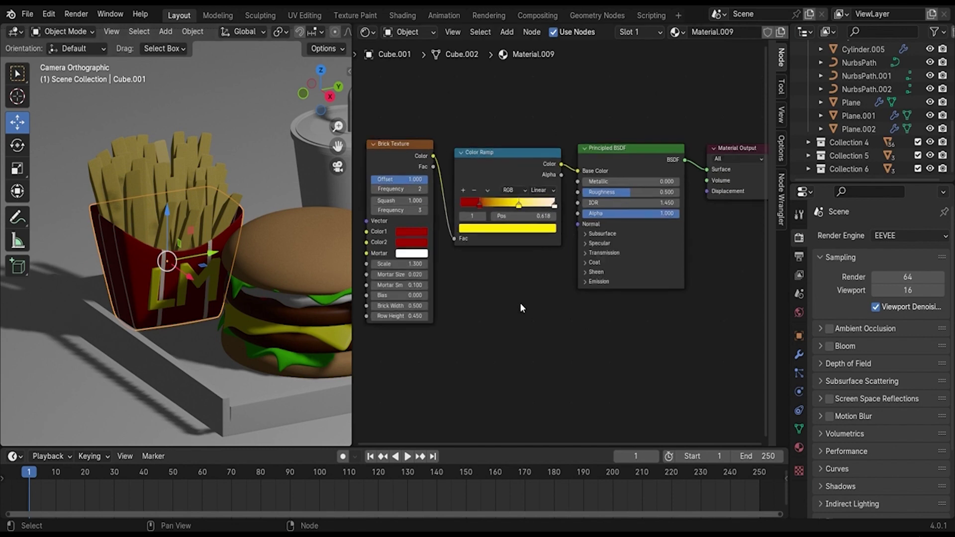
scroll(548, 298, up, 1)
scroll(581, 297, up, 1)
scroll(572, 299, up, 2)
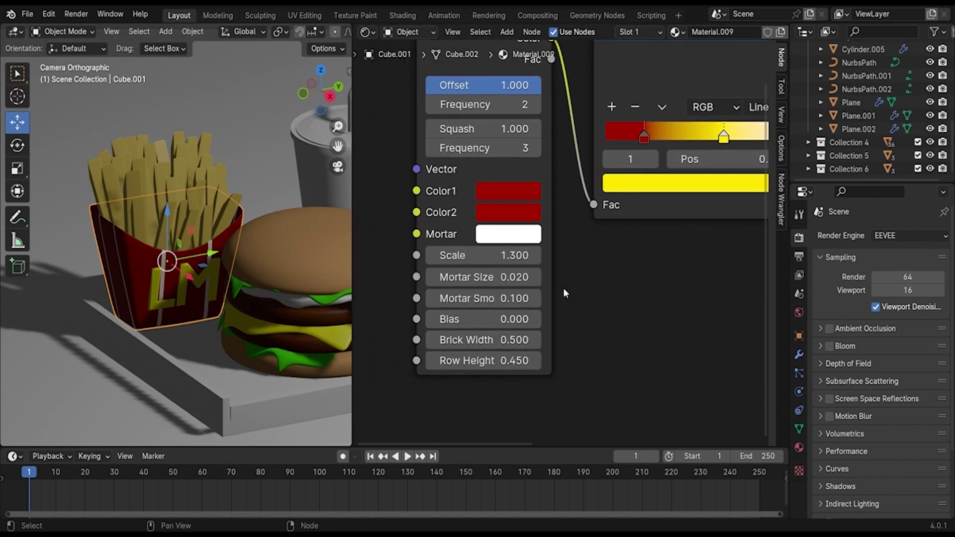
double_click(525, 284)
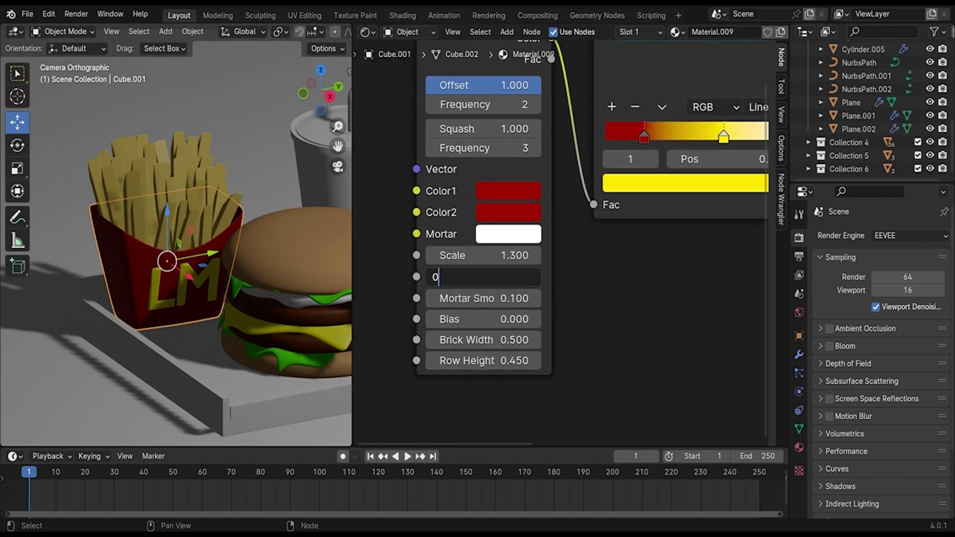
text(.01)
key(Return)
click(536, 277)
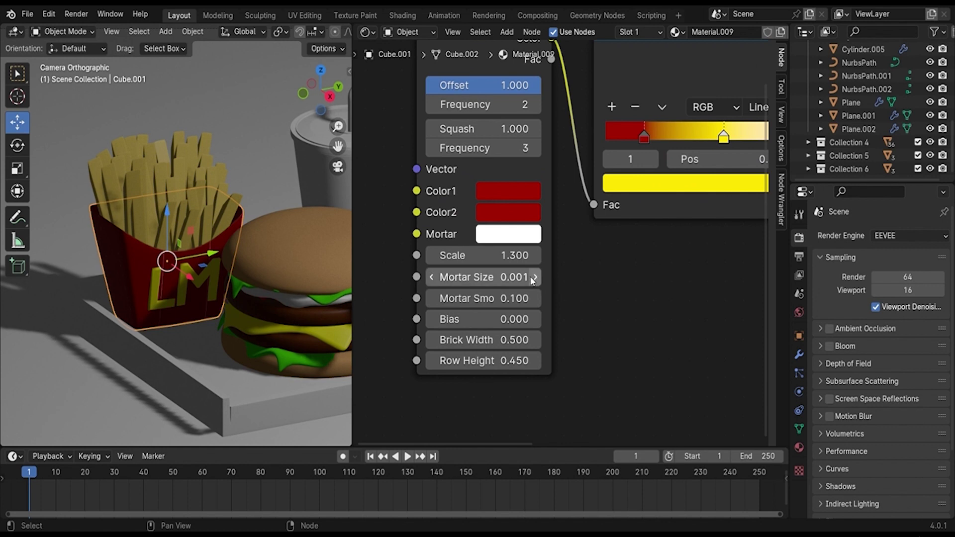
Step: Try Mortar Size values of 0.050 and then 0.005
double_click(521, 282)
text(0.)
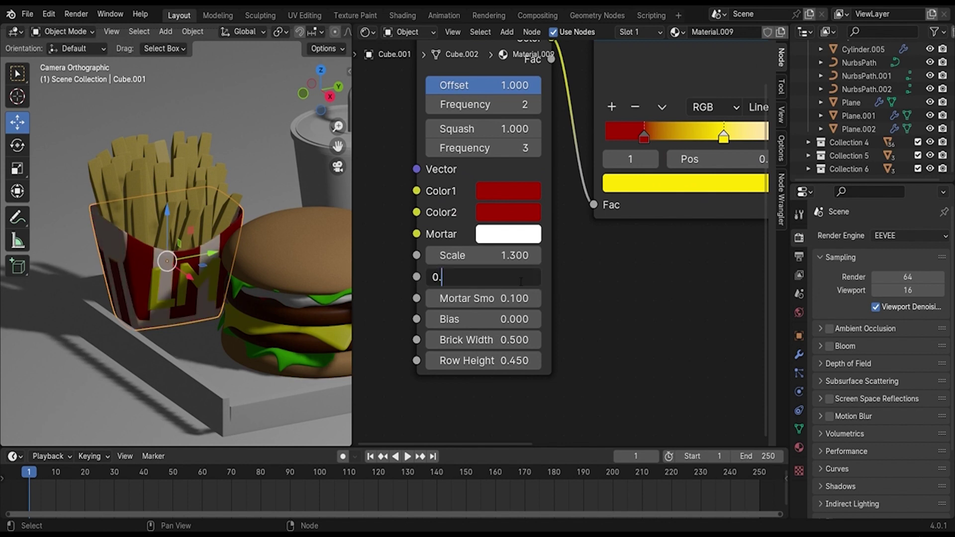
text(05)
key(Return)
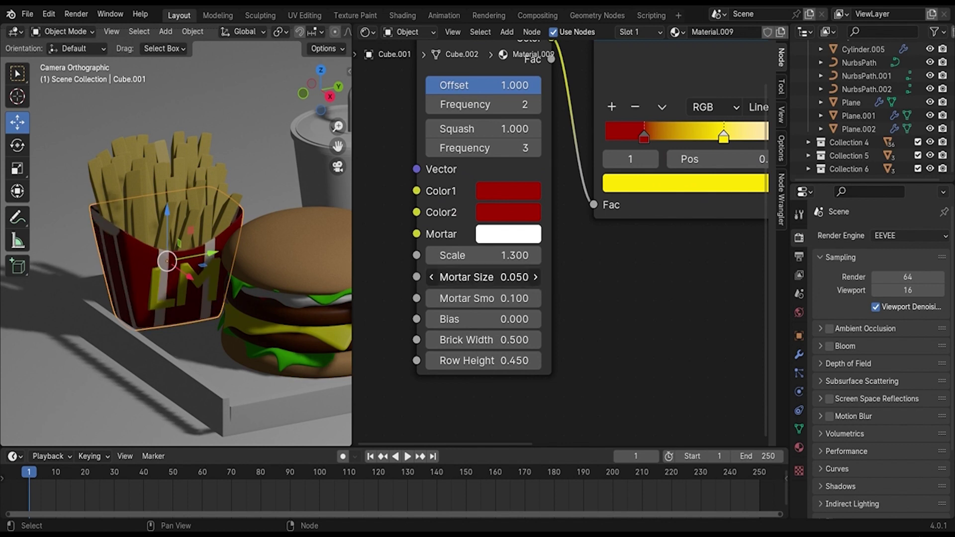
double_click(521, 281)
text(0)
key(Return)
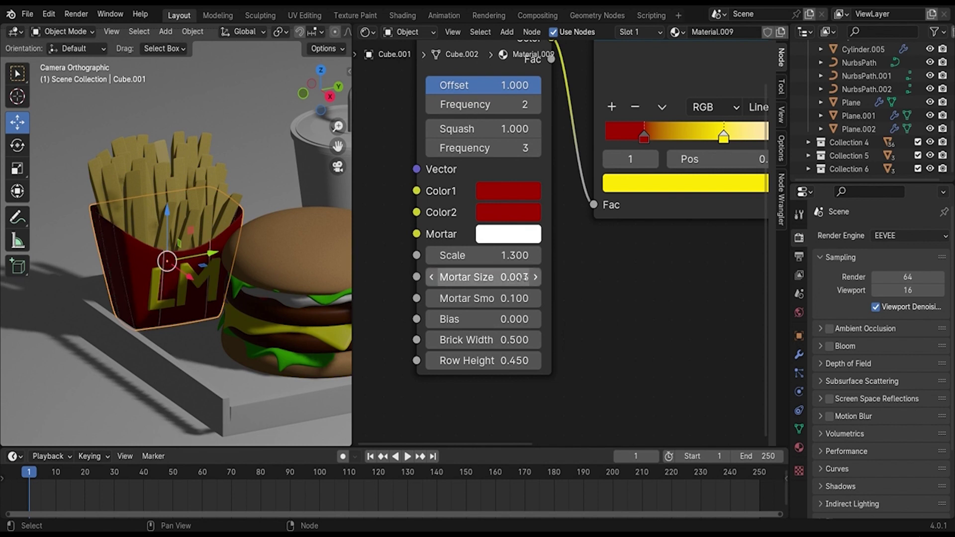
double_click(522, 281)
text(0)
text(5)
key(Return)
Step: Reselect the fries box and re-enter its brick Mortar Size
click(245, 355)
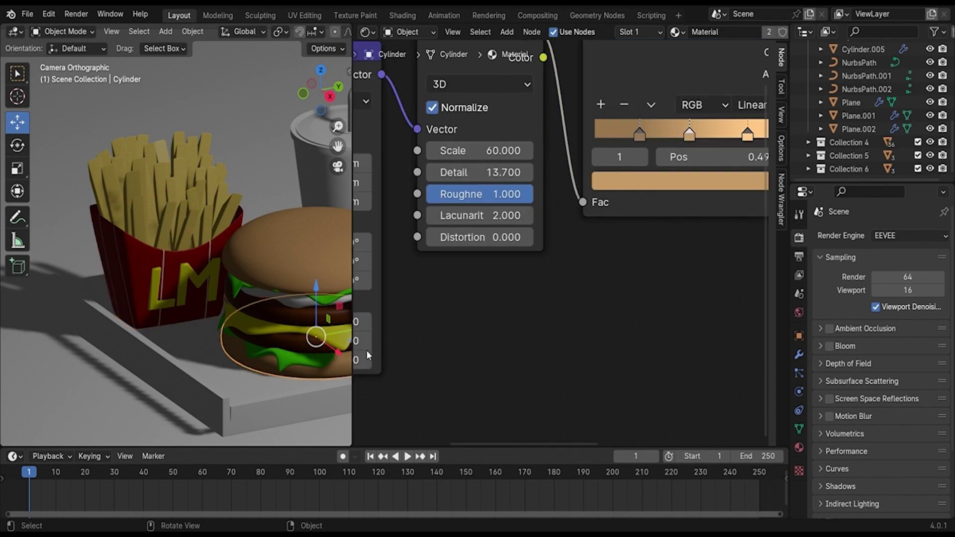
click(190, 265)
click(218, 251)
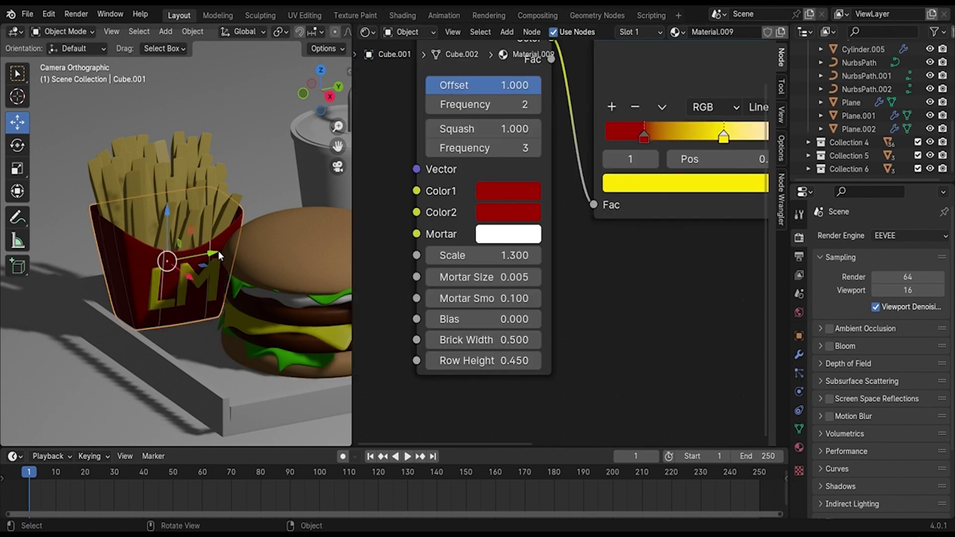
double_click(507, 276)
text(0.)
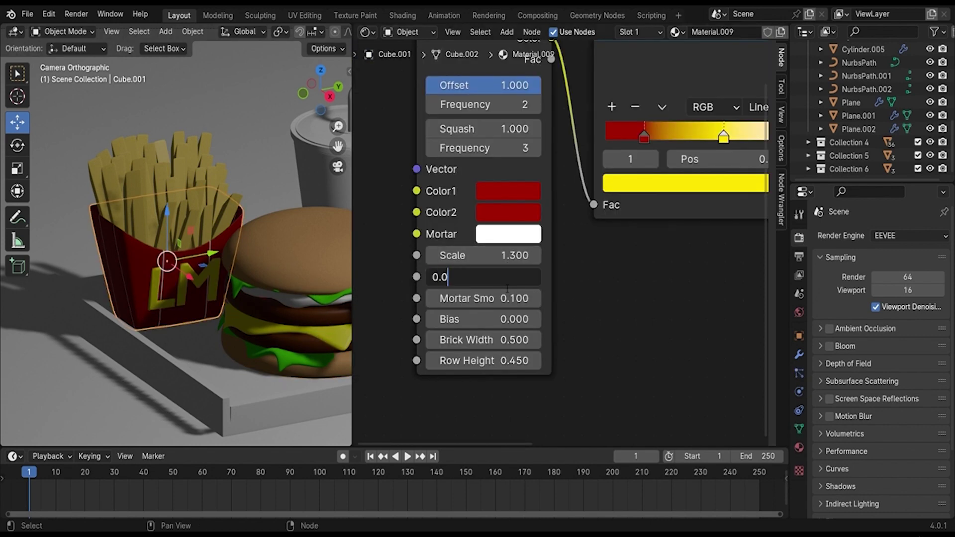
key(Return)
Step: Refine Mortar Size through 0.05 to a final thin value near 0.01
double_click(508, 287)
text(0)
key(Return)
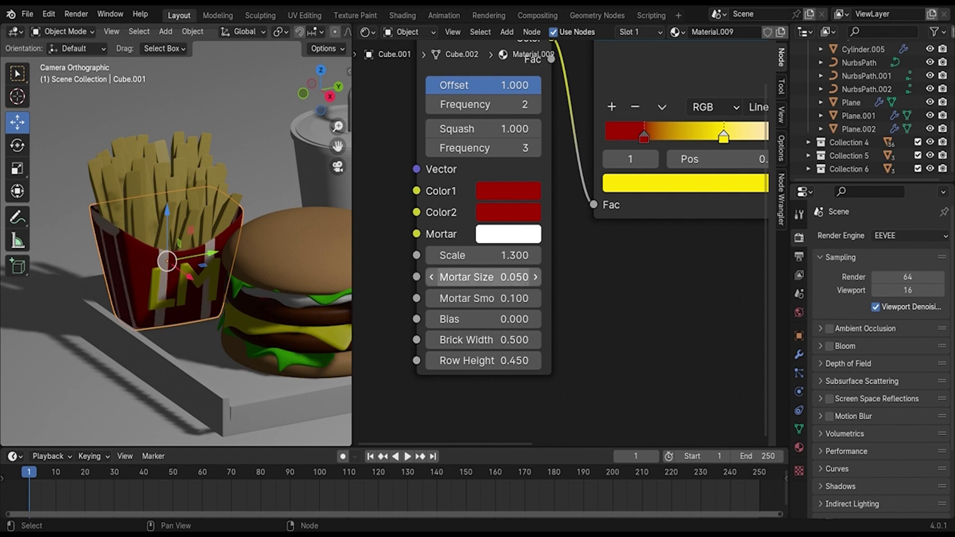
double_click(511, 285)
text(0.)
key(Return)
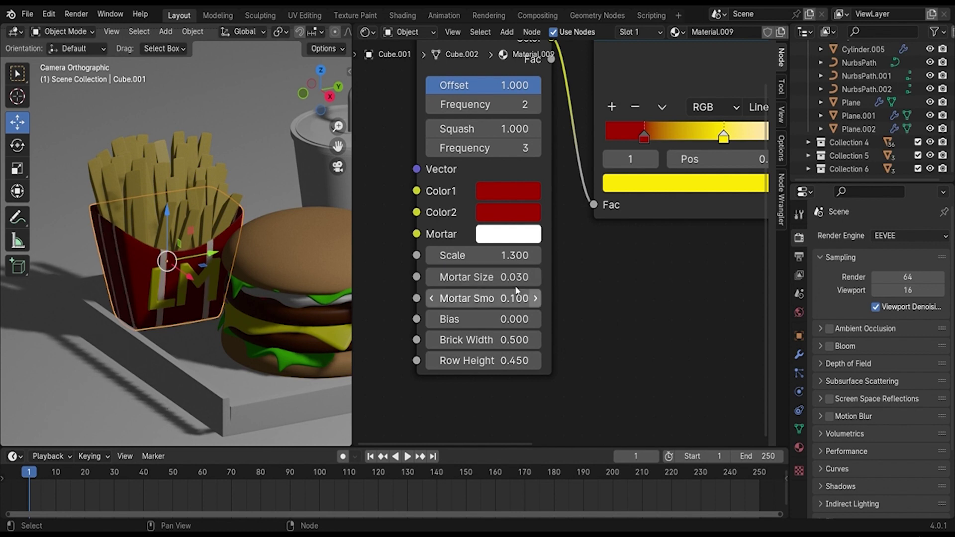
double_click(495, 278)
text(0.)
text(2)
key(Return)
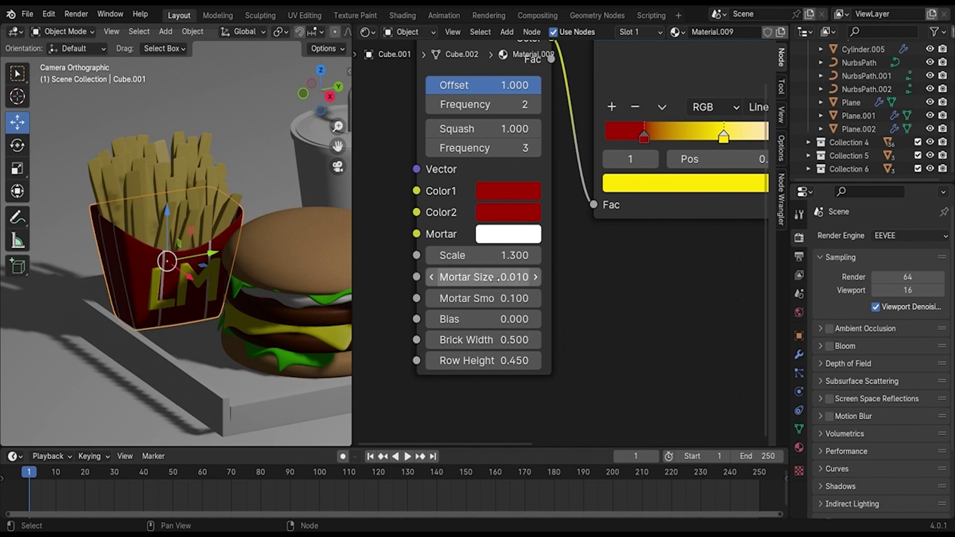
click(300, 254)
Step: Select the fries and slide their second ramp's olive stop to about 0.738
scroll(298, 249, down, 3)
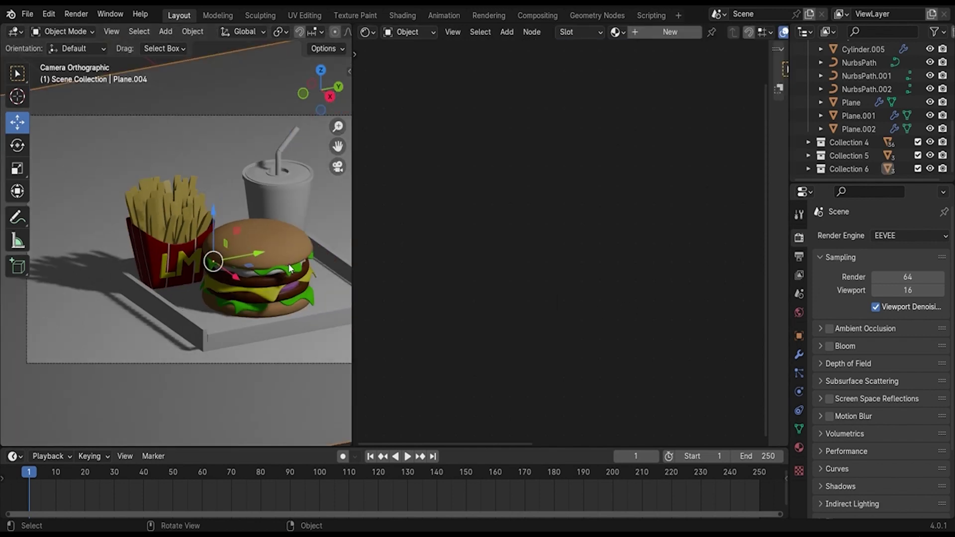
middle_drag(284, 267, 299, 259)
scroll(298, 258, up, 5)
shift+right_click(298, 253)
scroll(303, 264, up, 4)
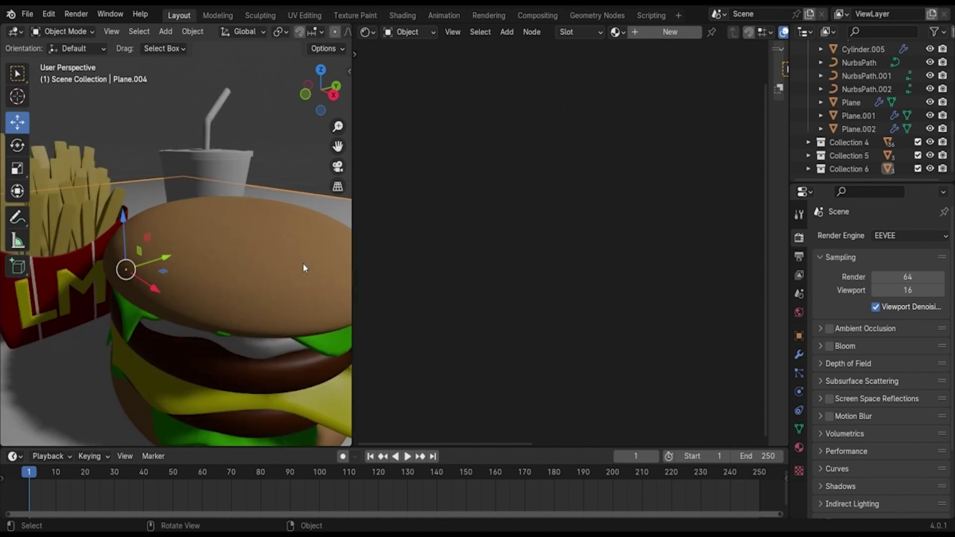
click(72, 239)
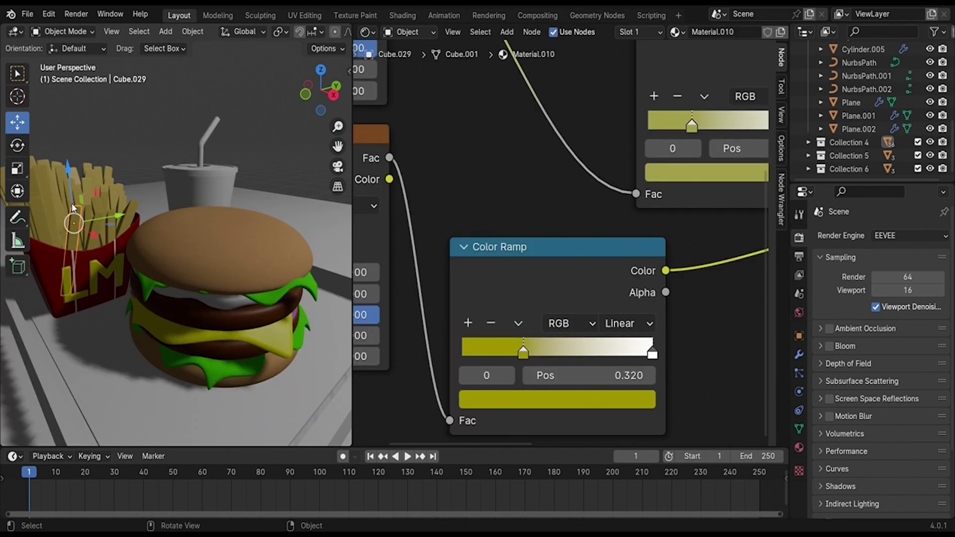
scroll(508, 311, up, 1)
scroll(530, 339, down, 1)
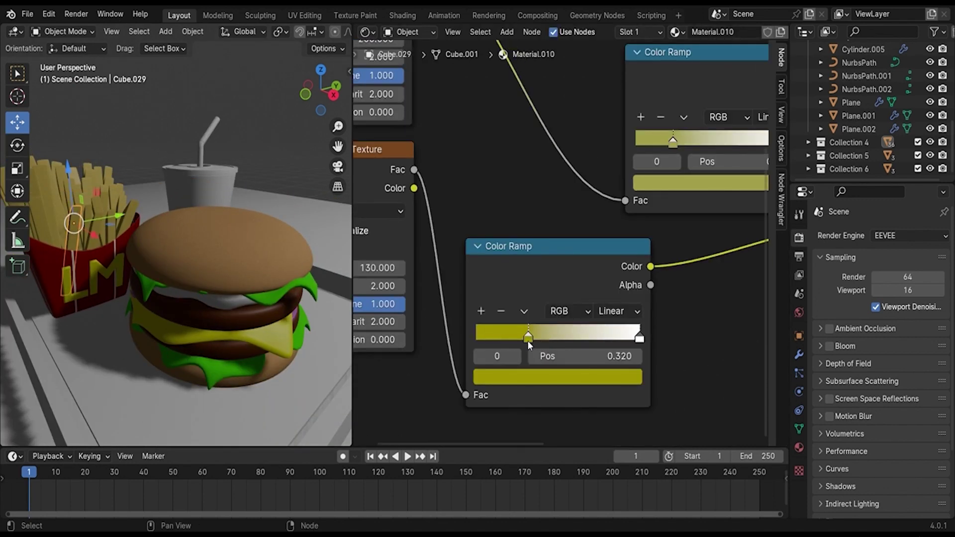
mouse_move(527, 340)
mouse_down()
mouse_move(630, 336)
mouse_move(598, 335)
mouse_up()
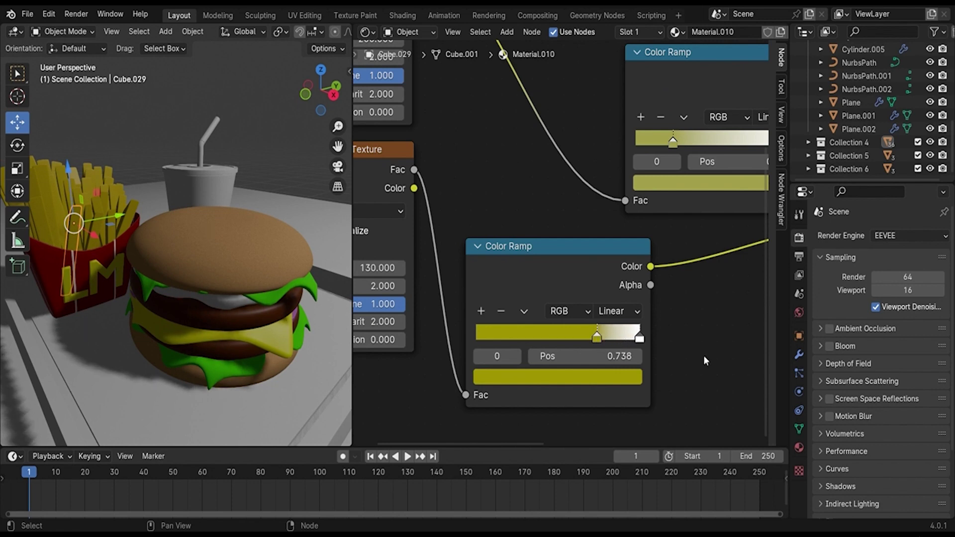
Step: Raise the fries' Principled BSDF Roughness to 1.000
scroll(717, 357, down, 2)
middle_drag(717, 356, 603, 314)
scroll(544, 326, up, 2)
scroll(544, 326, up, 1)
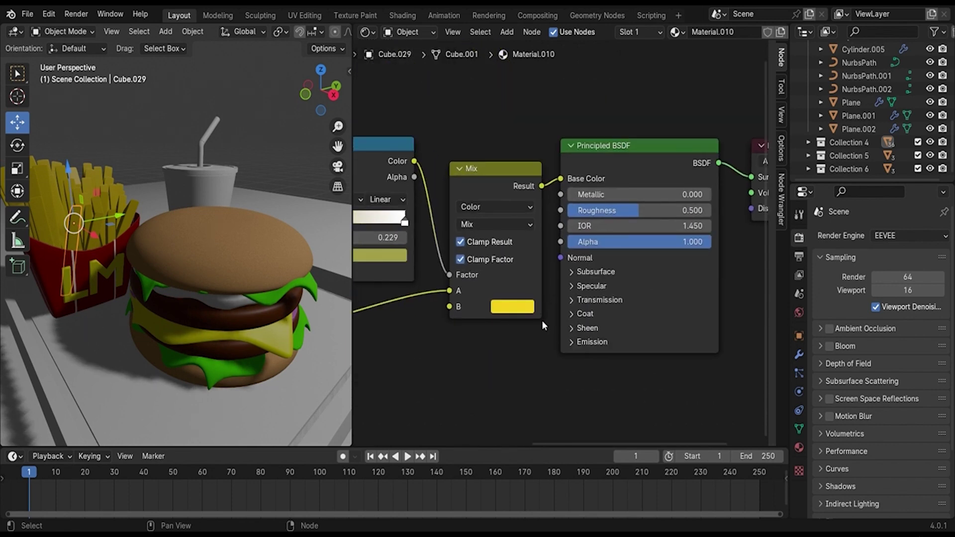
scroll(543, 326, up, 1)
drag(627, 202, 750, 201)
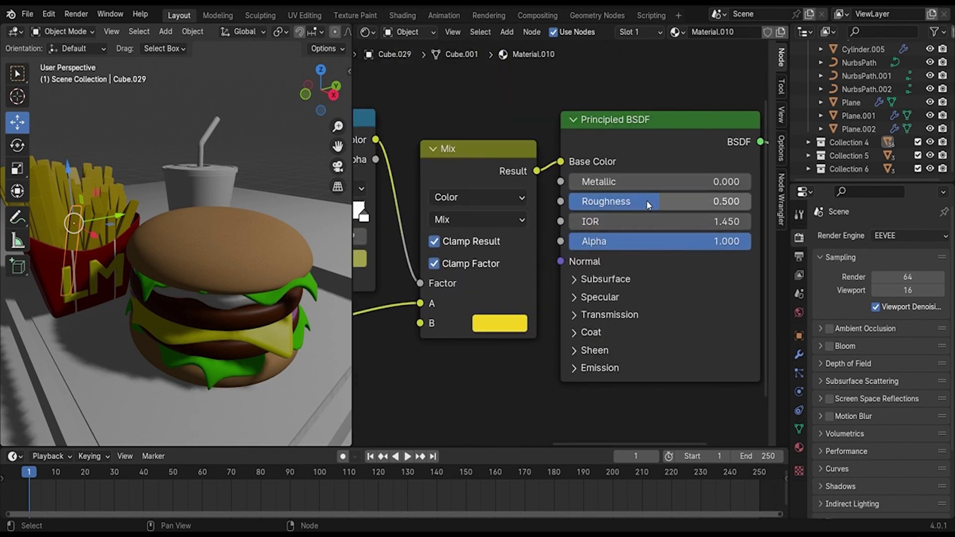
click(799, 448)
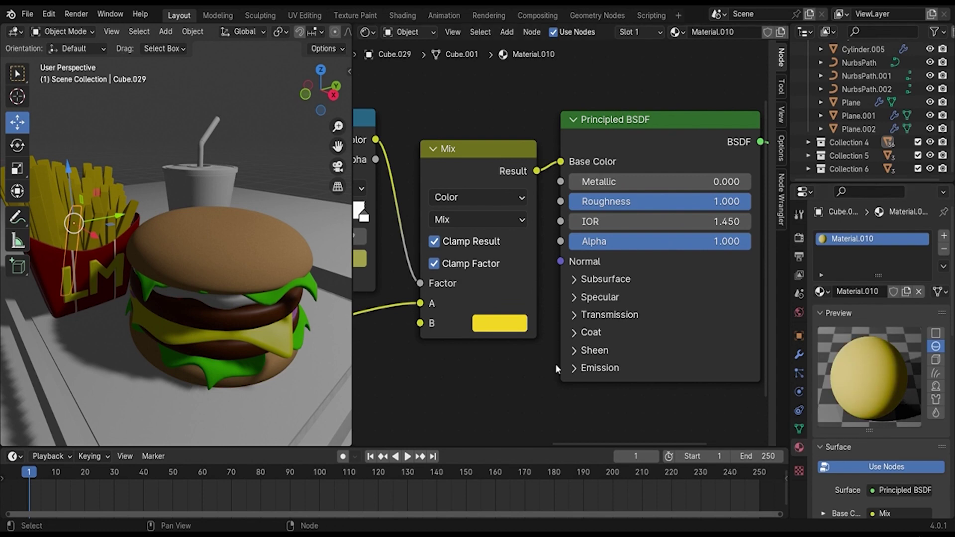
Step: Save Hamburger Set.blend with Ctrl+S
scroll(303, 335, down, 3)
key(ctrl+s)
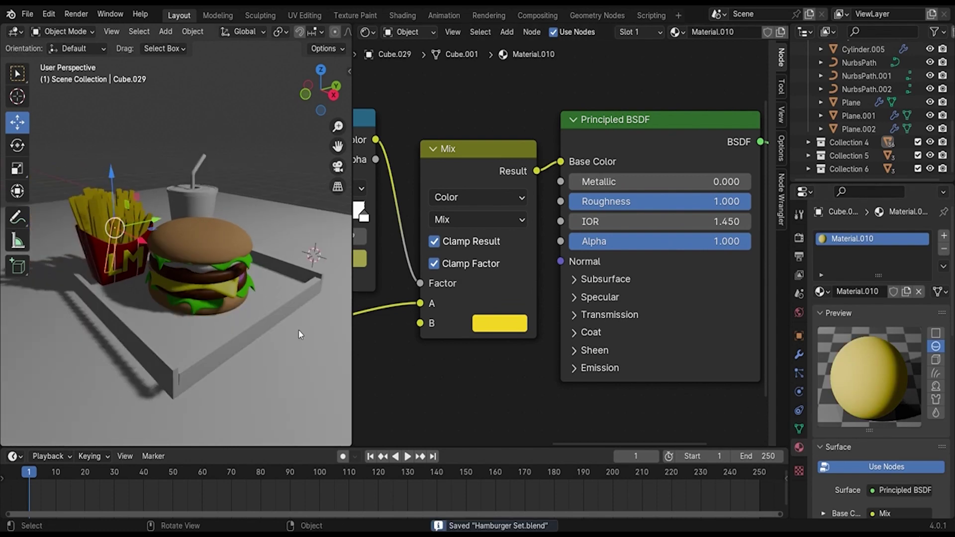
middle_drag(298, 330, 265, 318)
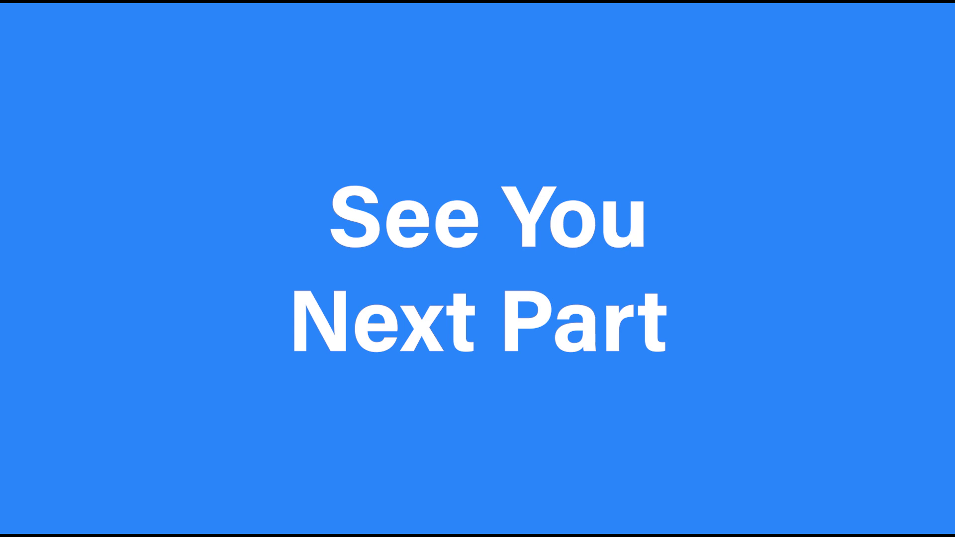